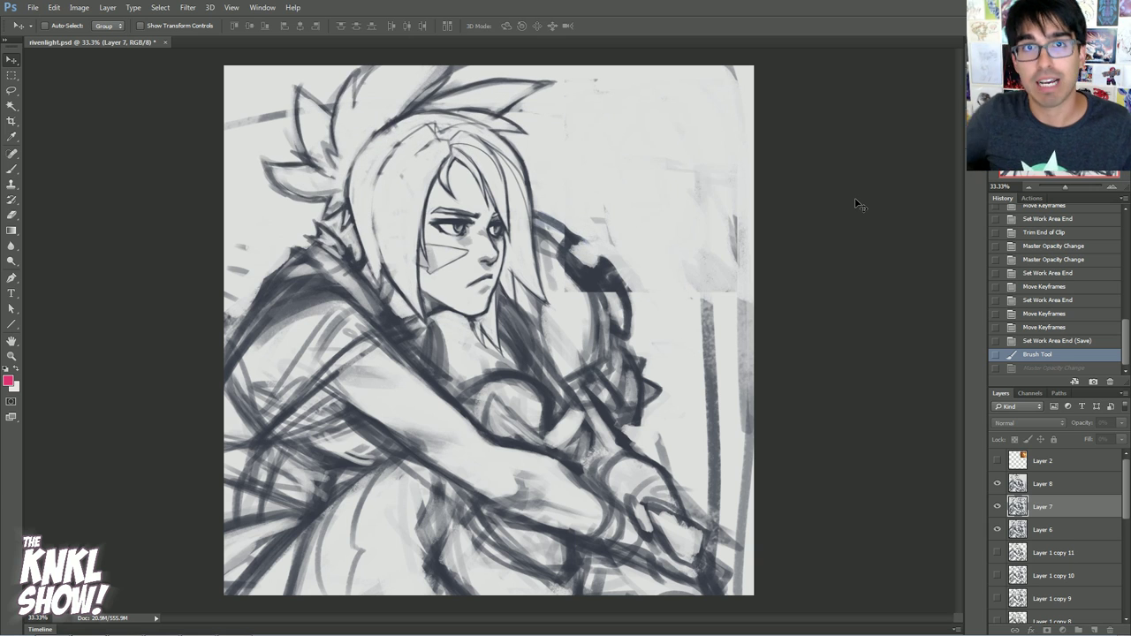
key("space")
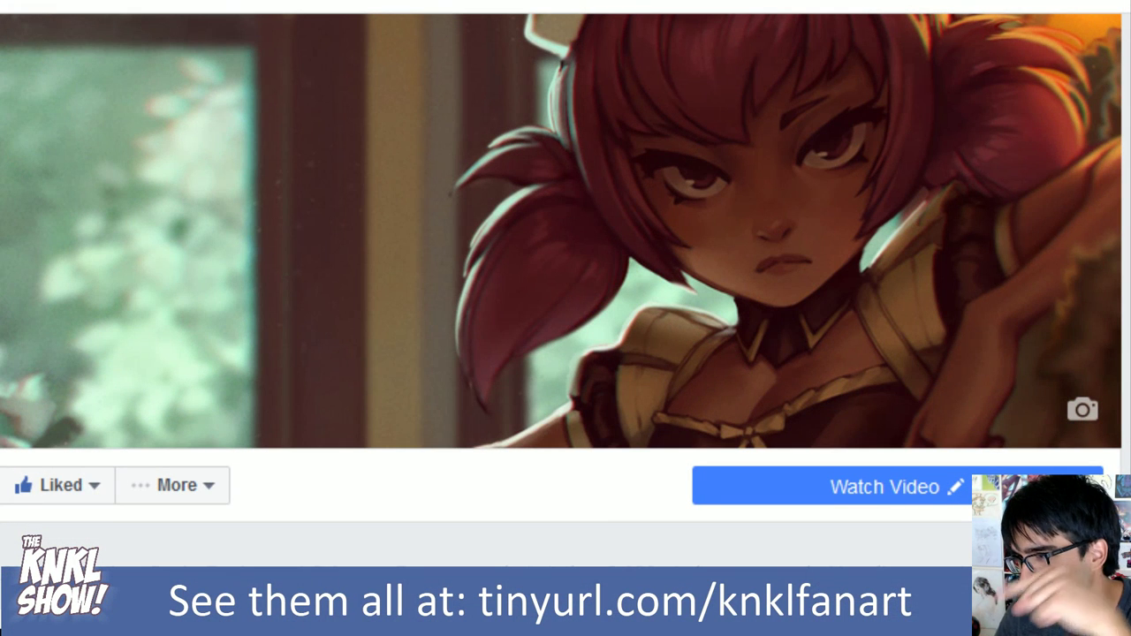
scroll(566, 265, "down", 1)
scroll(566, 265, "down", 1)
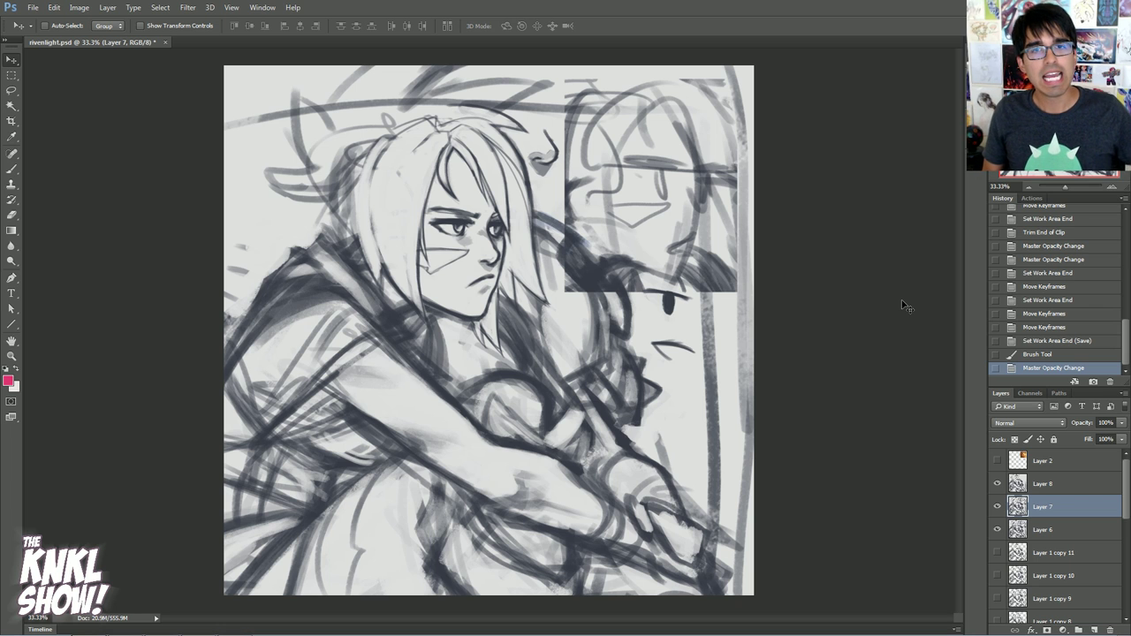
- Delete the document's video timeline and close the timeline display
left_click(1045, 487)
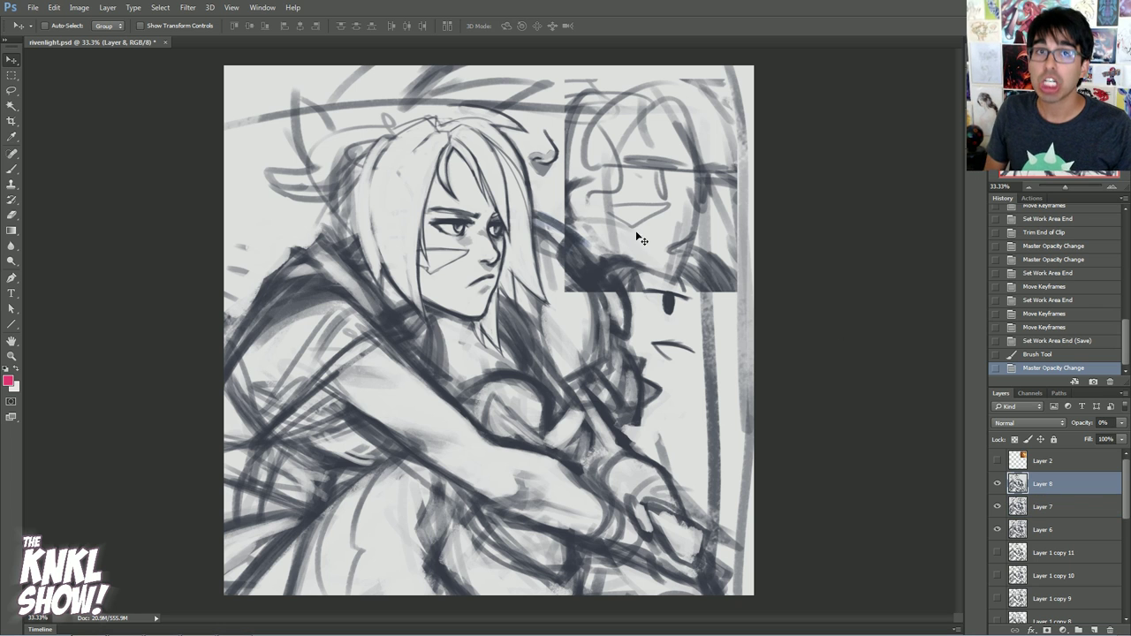
left_click(263, 7)
left_click(281, 378)
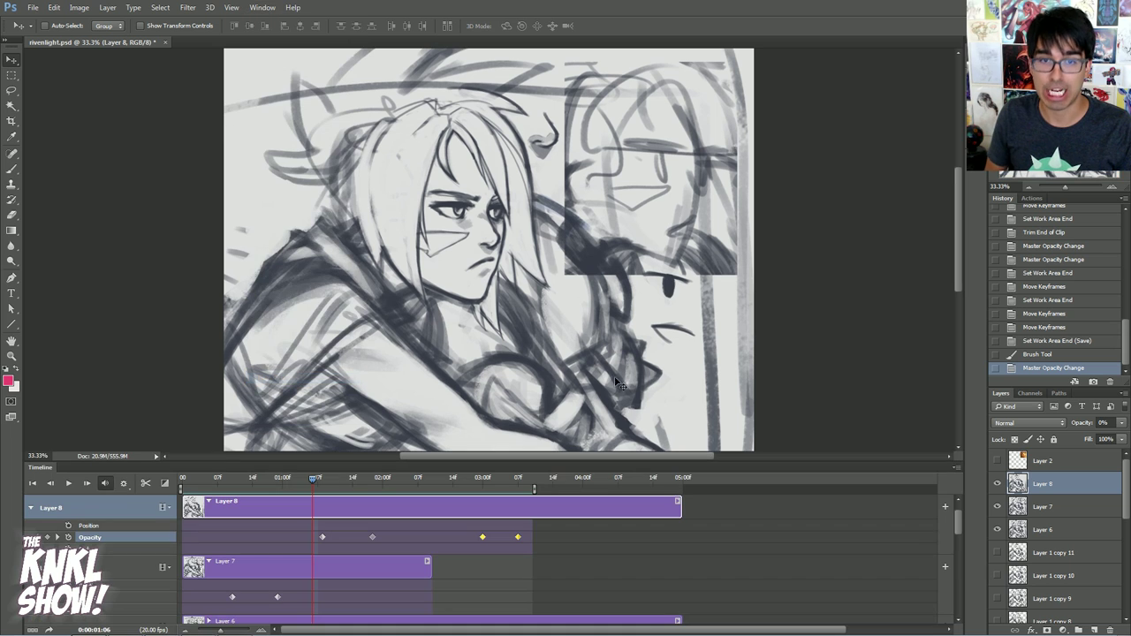
left_click(952, 468)
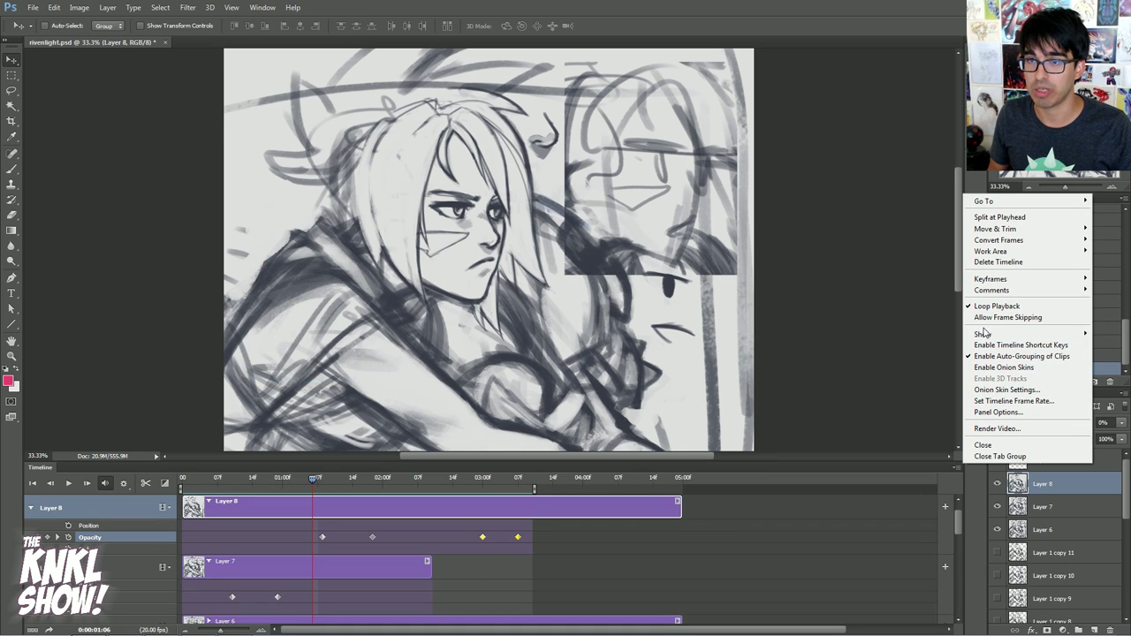
left_click(998, 262)
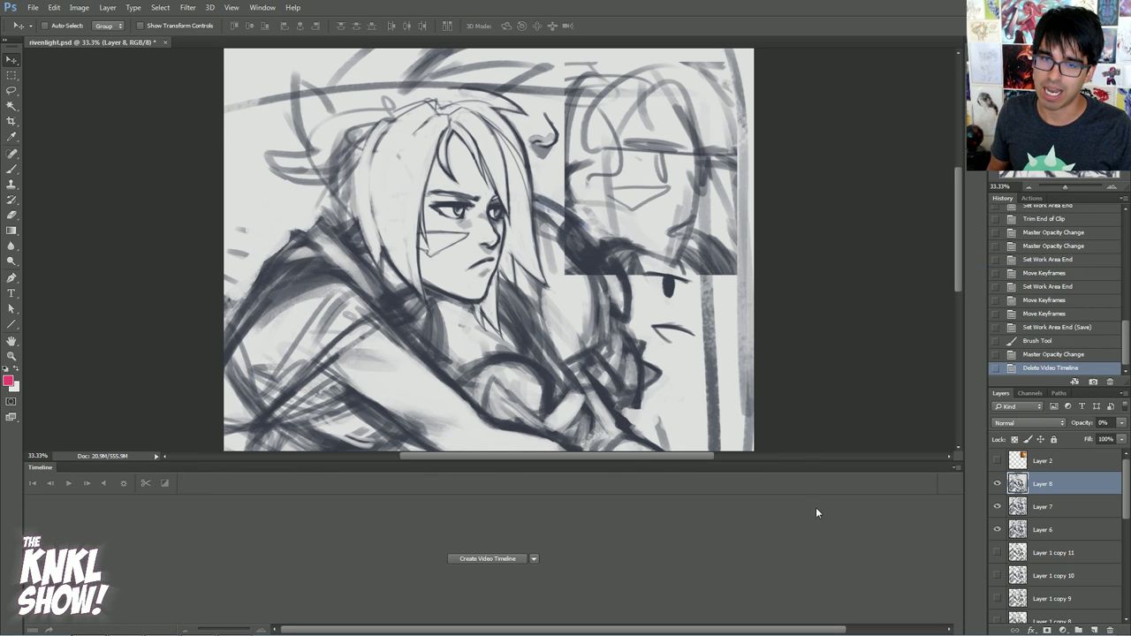
left_click(954, 466)
left_click(980, 457)
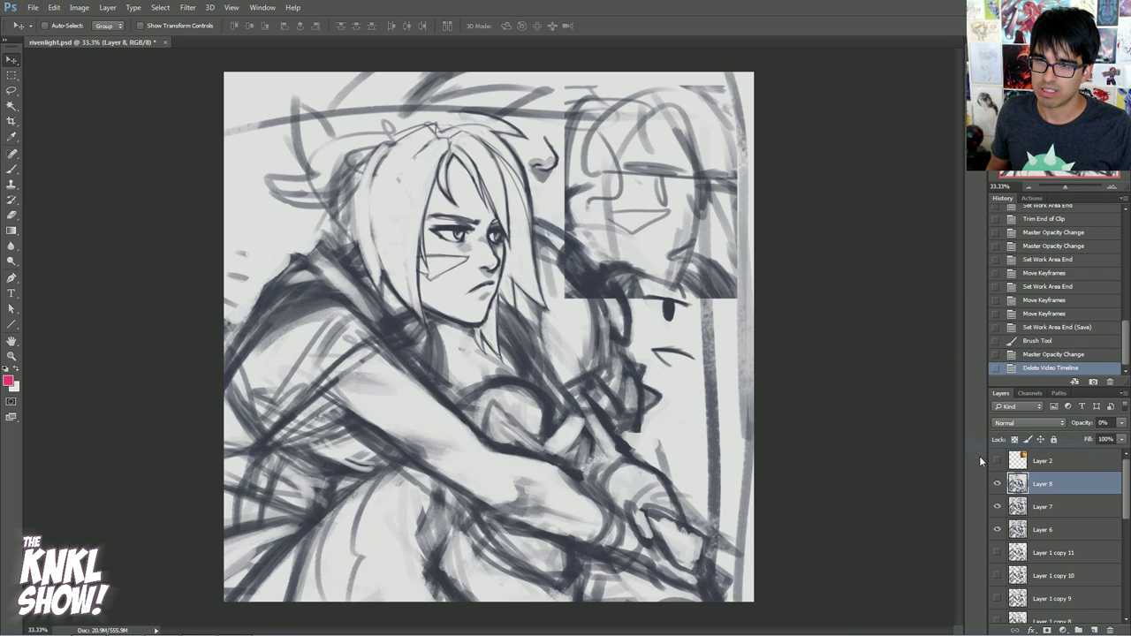
- Delete Layers 8, 7 and 6 and show Layer 1 copy 11
left_click(1046, 530, "shift")
left_click_drag(1050, 512, 1110, 629)
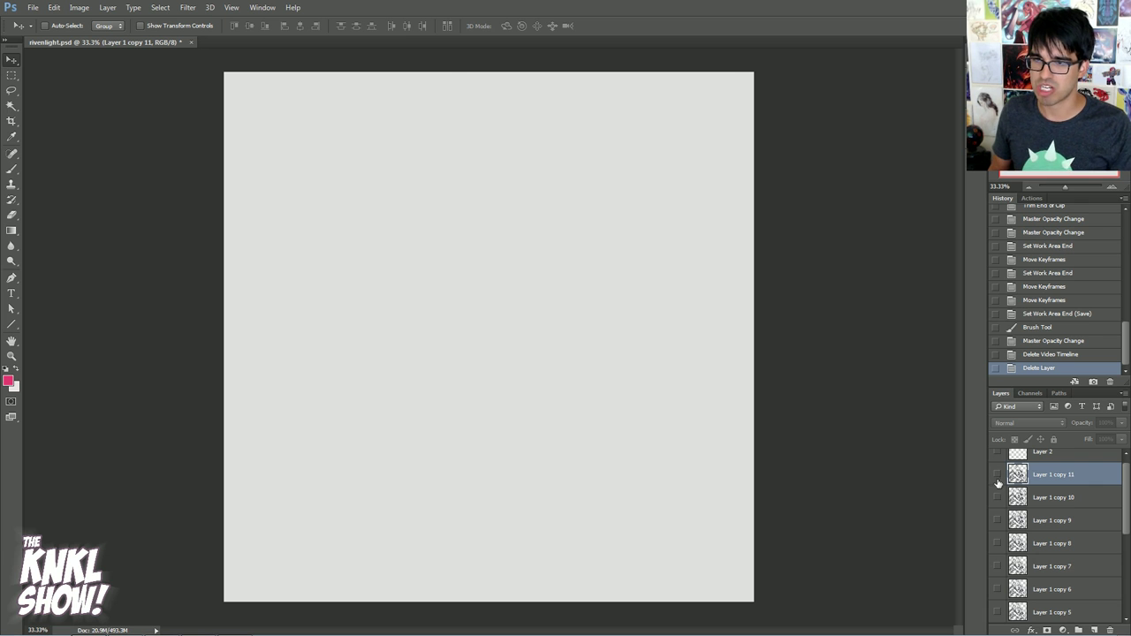
left_click(997, 476)
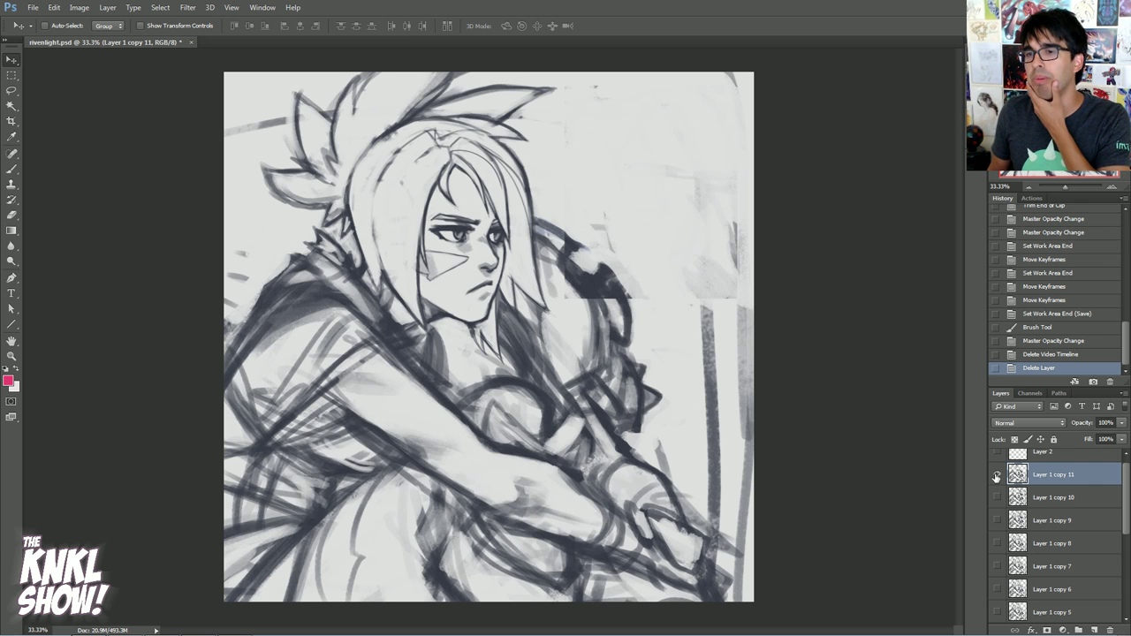
- Examine the sketch versions on Layer 1 copy 11, copy 9, copy 8 and copy 5 one at a time at 50% zoom
key("ctrl+plus")
key("ctrl+plus")
left_click_drag(1057, 141, 1057, 121)
left_click(1029, 185)
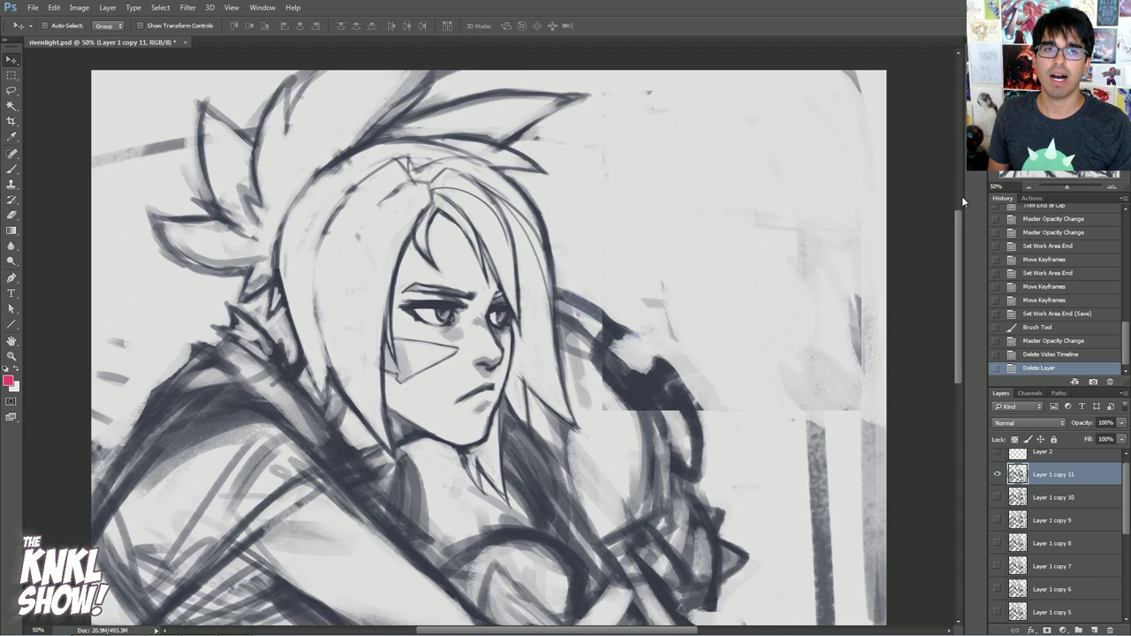
key("b")
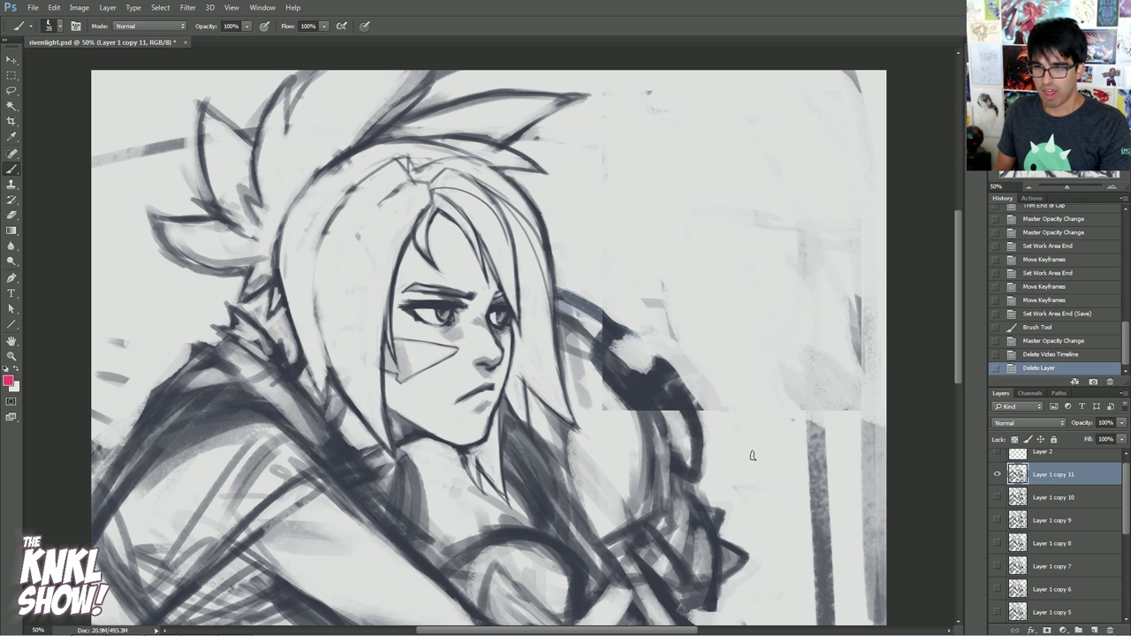
left_click(997, 475)
left_click(997, 521)
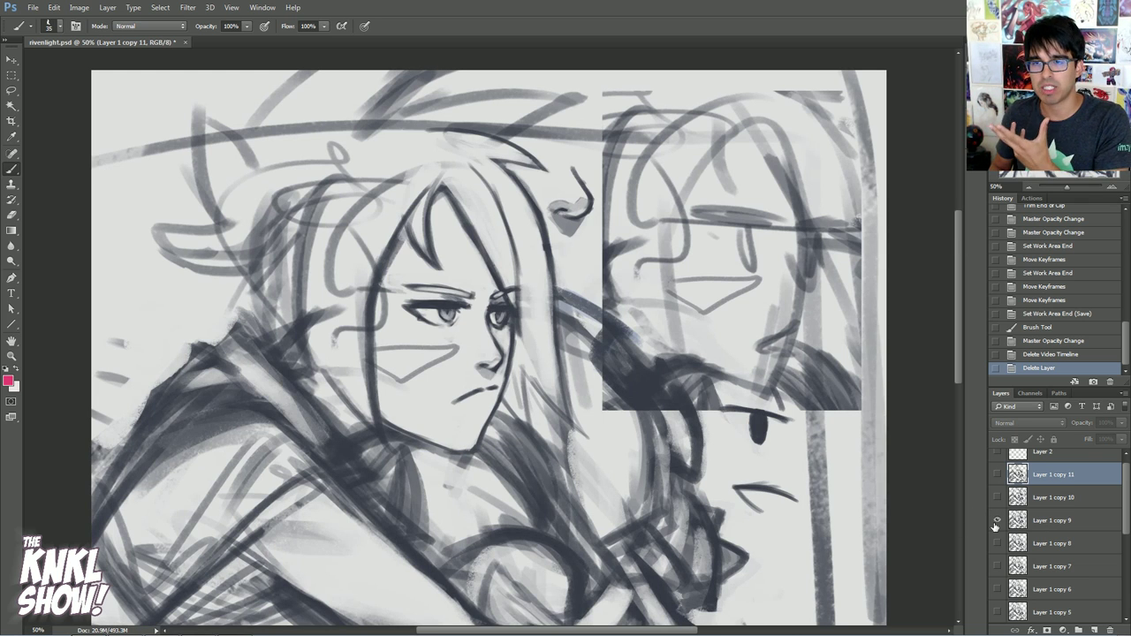
left_click(997, 520)
left_click(997, 544)
left_click(997, 544)
left_click(997, 611)
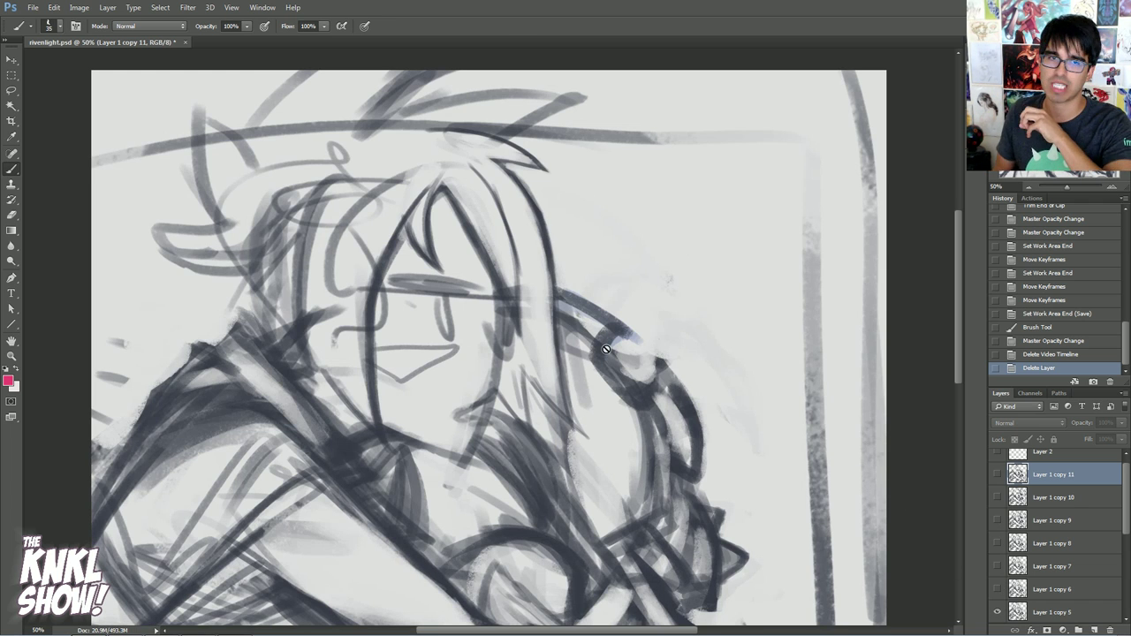
- Trace the brow line and both eyes in pink over the rough face on Layer 1 copy 5
left_click(1061, 608)
mouse_move(378, 290)
left_mouse_down()
mouse_move(480, 291)
mouse_move(447, 309)
mouse_move(504, 303)
left_mouse_up()
left_click_drag(400, 281, 484, 285)
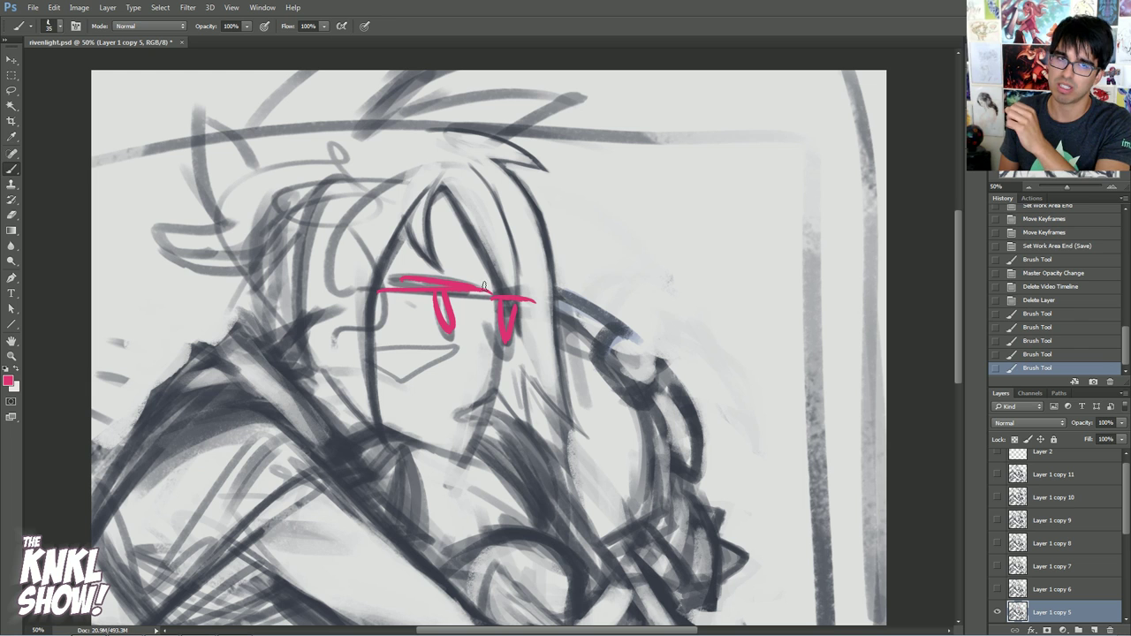
- Undo the pink brush strokes and show Layer 1 copy 9 instead of Layer 1 copy 5
left_click(1032, 302)
left_click(999, 609)
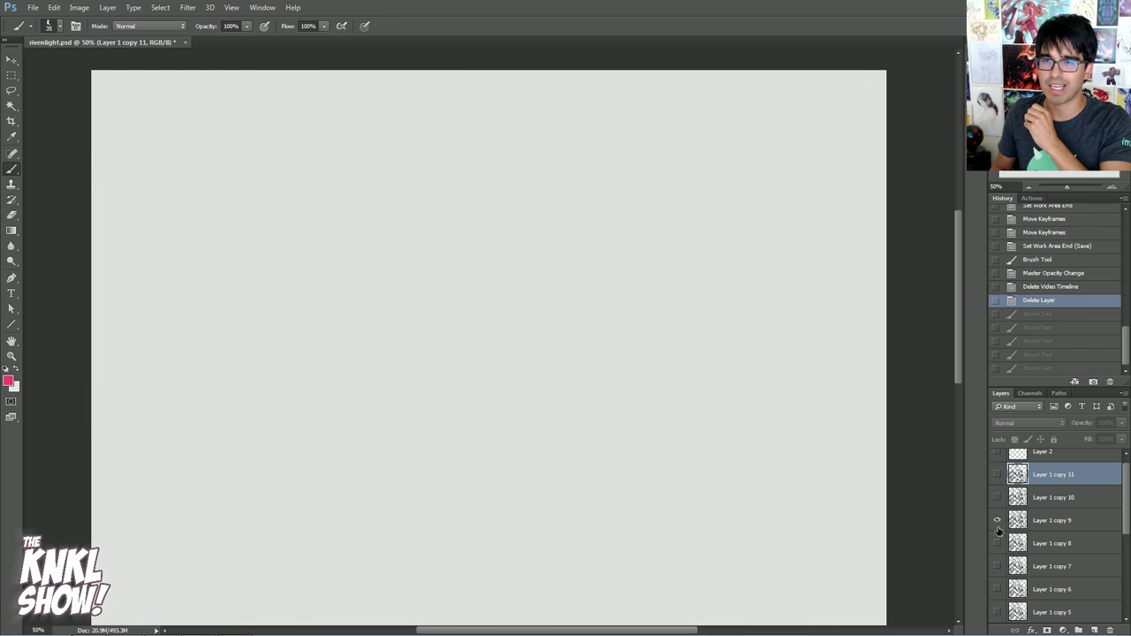
left_click(996, 523)
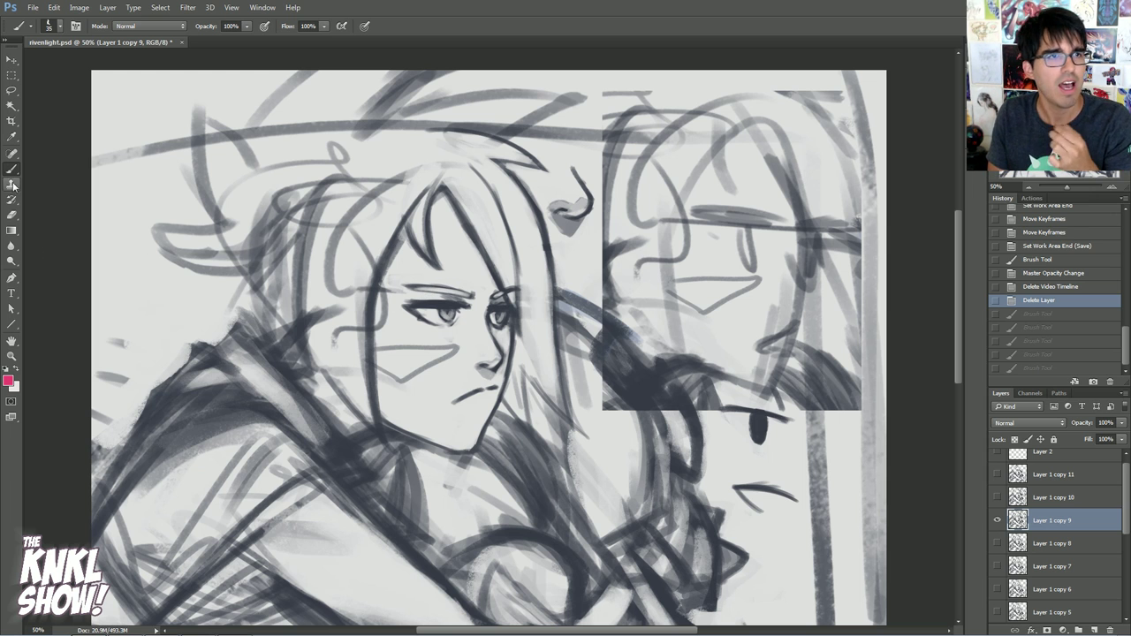
- Switch to the size 75 brush preset and set the foreground colour to the sketch's dark blue-grey, #353a45
right_click(492, 303)
left_click(541, 331)
key("Return")
scroll(536, 332, "down", 1)
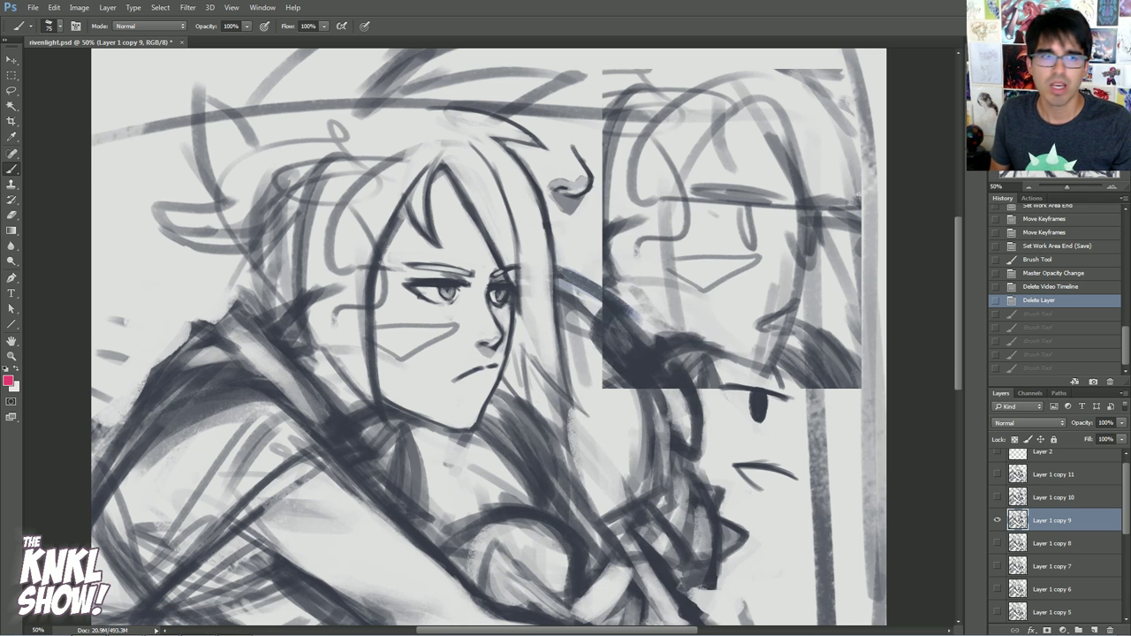
left_click(13, 382)
left_click(453, 281)
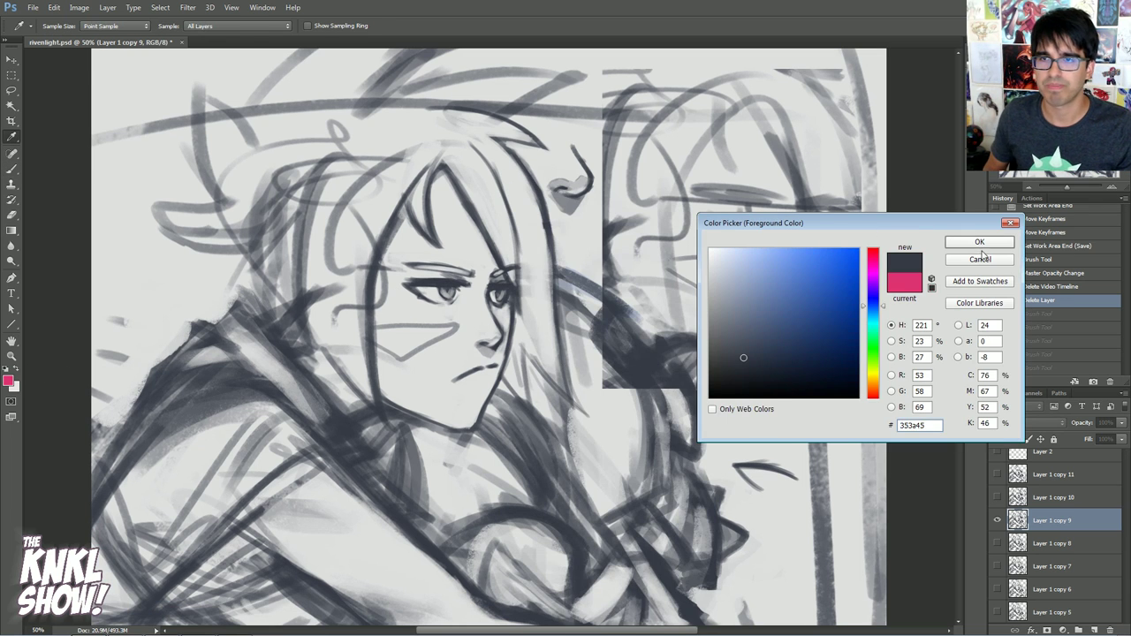
key("Return")
- Compare the face on Layer 1 copy 9, copy 10 and copy 11 by showing one version at a time
left_click(997, 520)
left_click(998, 498)
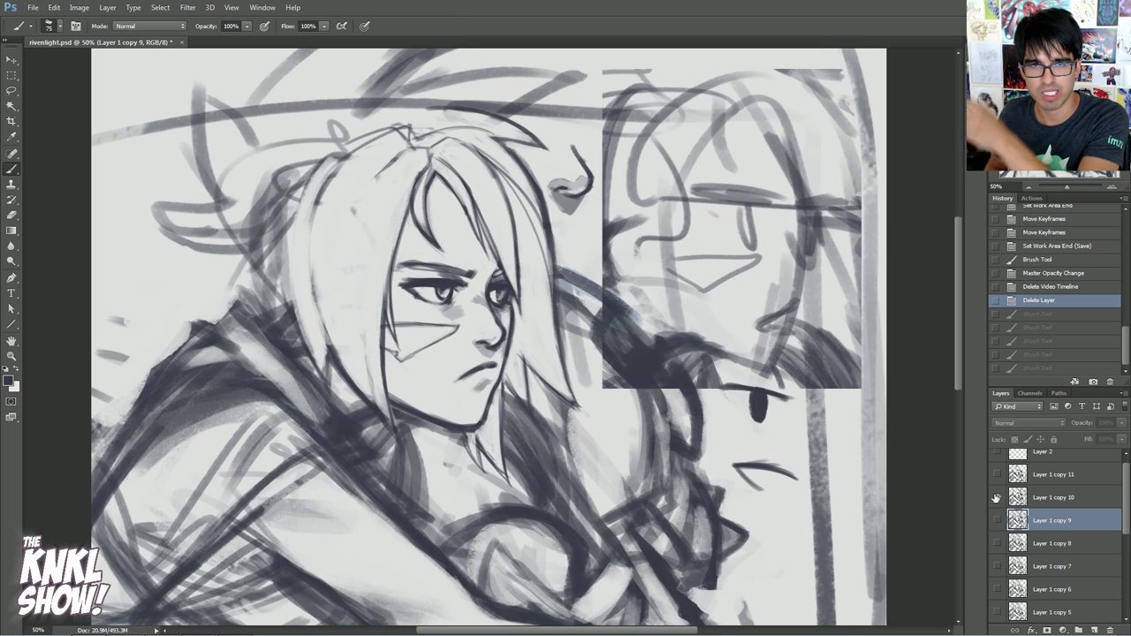
left_click(997, 498)
left_click(997, 474)
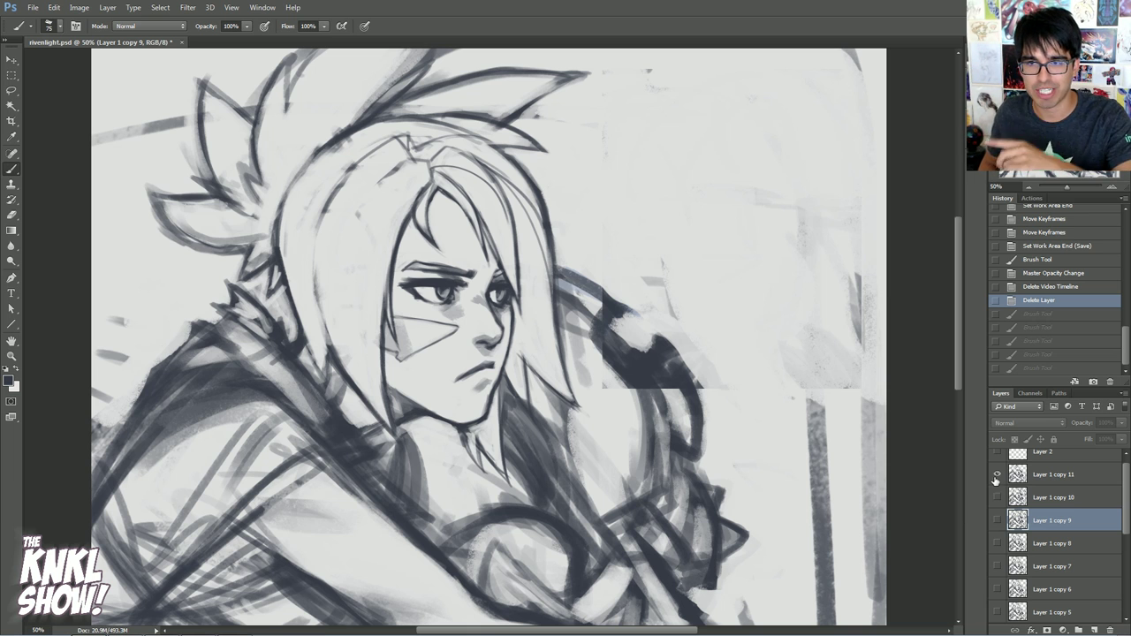
left_click(997, 475)
left_click(997, 520)
left_click(997, 521)
left_click(997, 475)
left_click(997, 474)
left_click(997, 521)
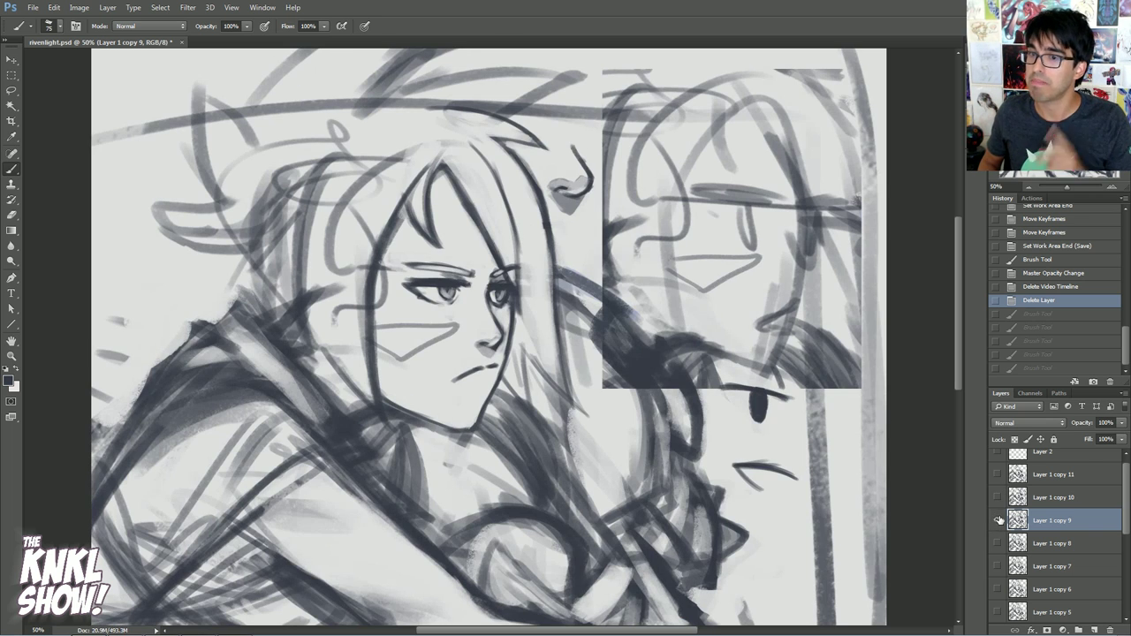
- Revert the document history to the Master Opacity Change state preceding the timeline and layer deletions
left_click(1051, 287)
left_click(1051, 273)
left_click(1045, 259)
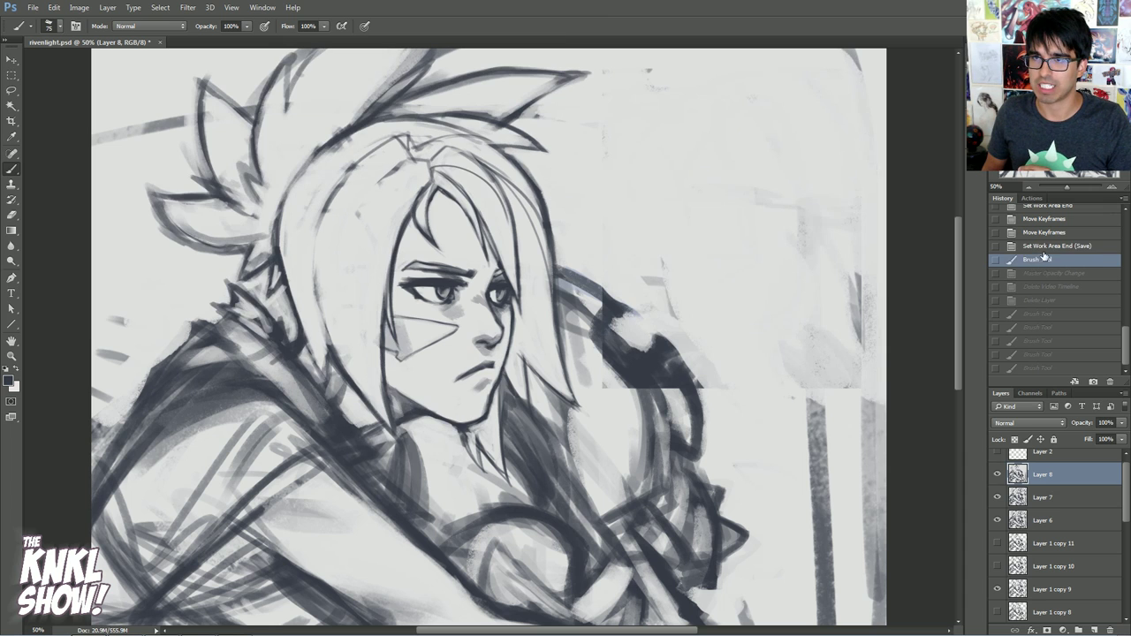
left_click(1044, 250)
left_click(1047, 273)
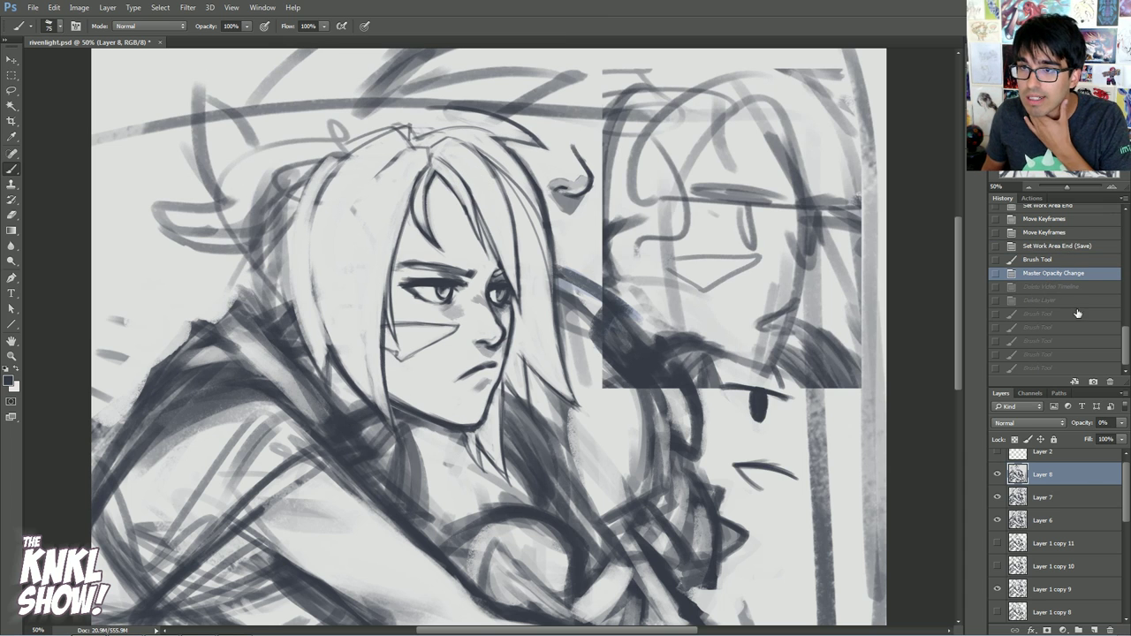
- Check what Layers 8 and 7 contribute to the sketch by switching their visibility off and on
left_click(996, 475)
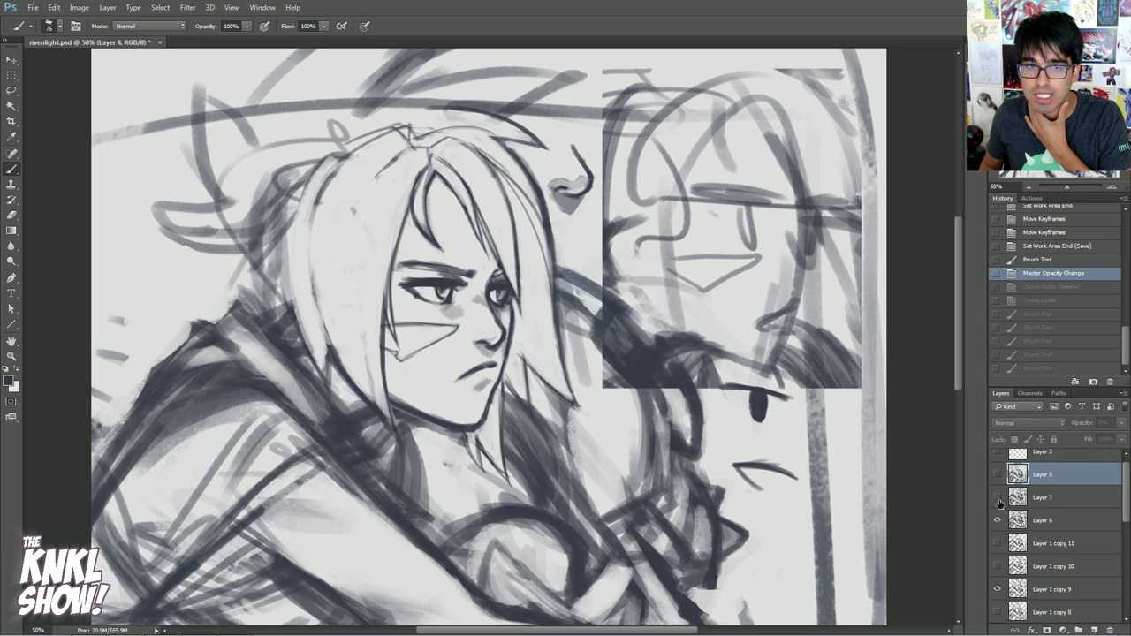
left_click(997, 499)
left_click(997, 499)
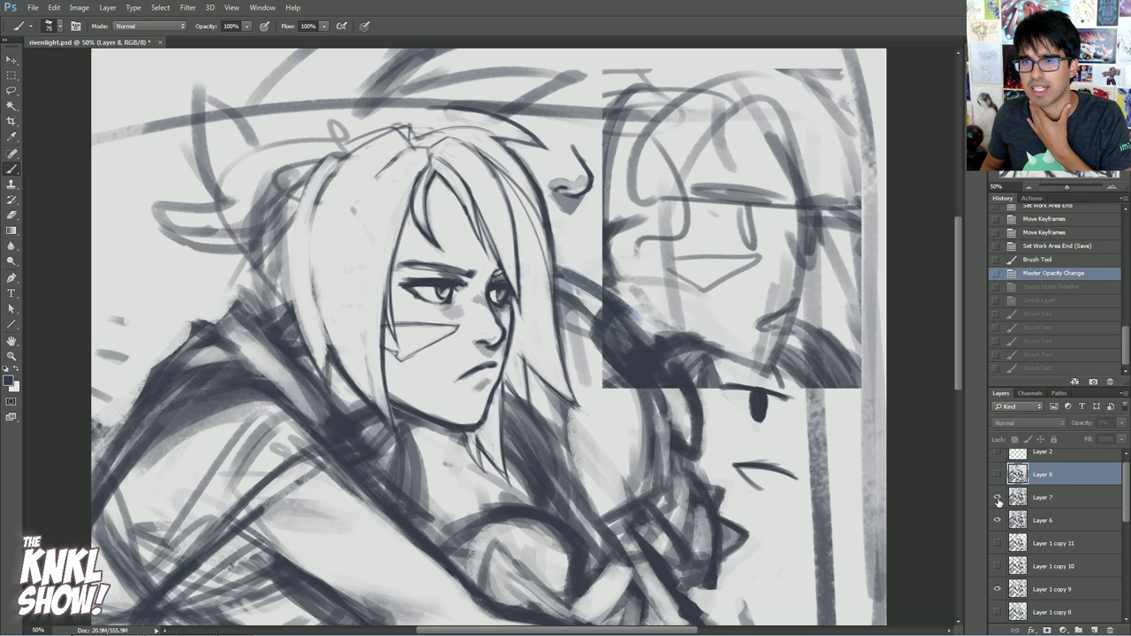
left_click(998, 499)
left_click(997, 499)
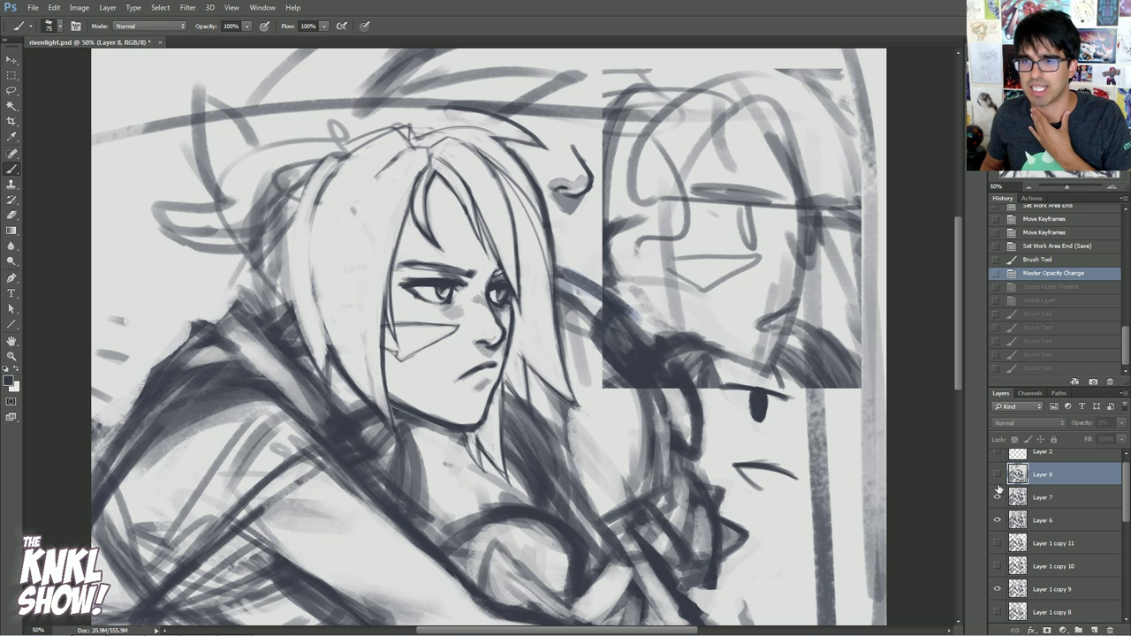
left_click(996, 475)
left_click(997, 476)
left_click(997, 475)
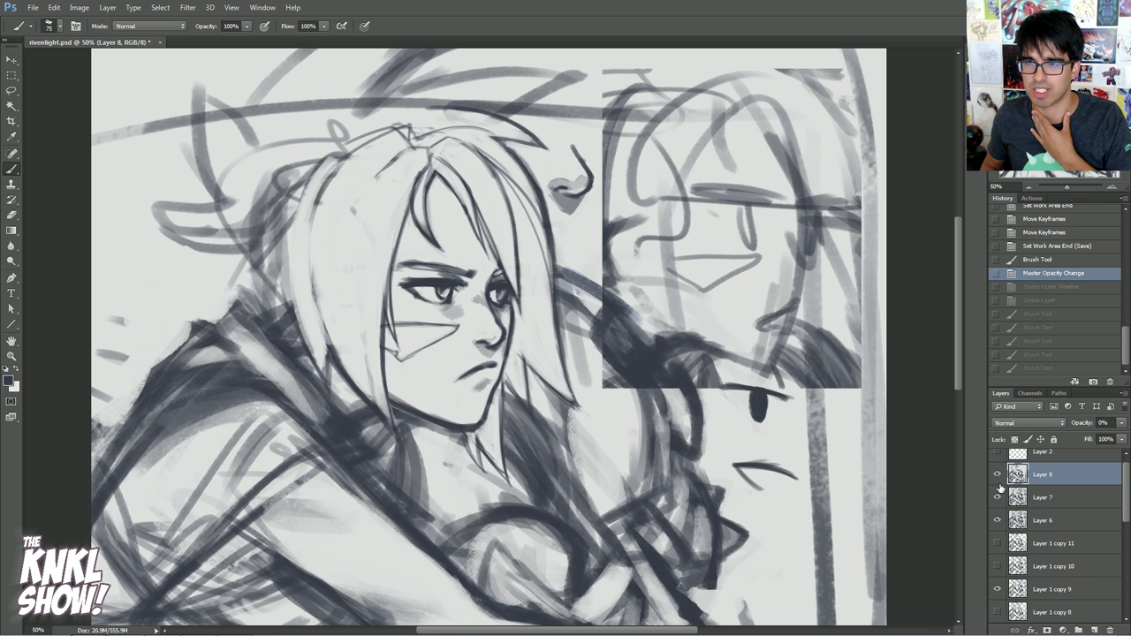
- Set Layer 8's opacity to 100% and hide Layers 8 and 7 to expose Layer 6
left_click(1120, 423)
left_click(1124, 437)
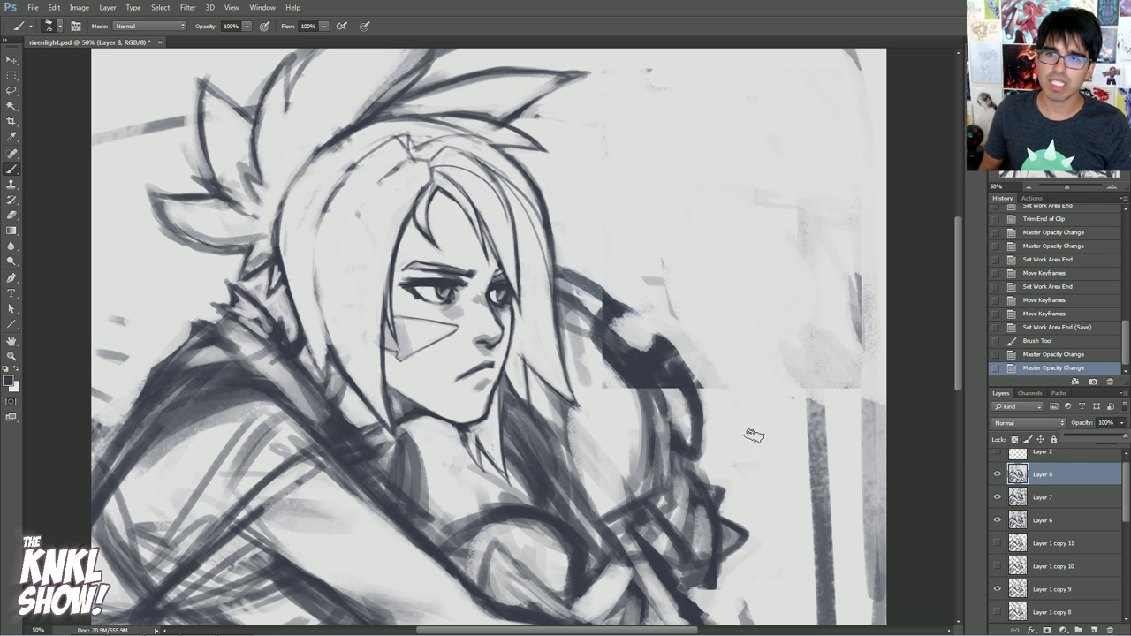
left_click(1046, 492)
left_click(997, 475)
left_click(997, 497)
- Duplicate Layer 6 and hide the original layer
left_click(1049, 520)
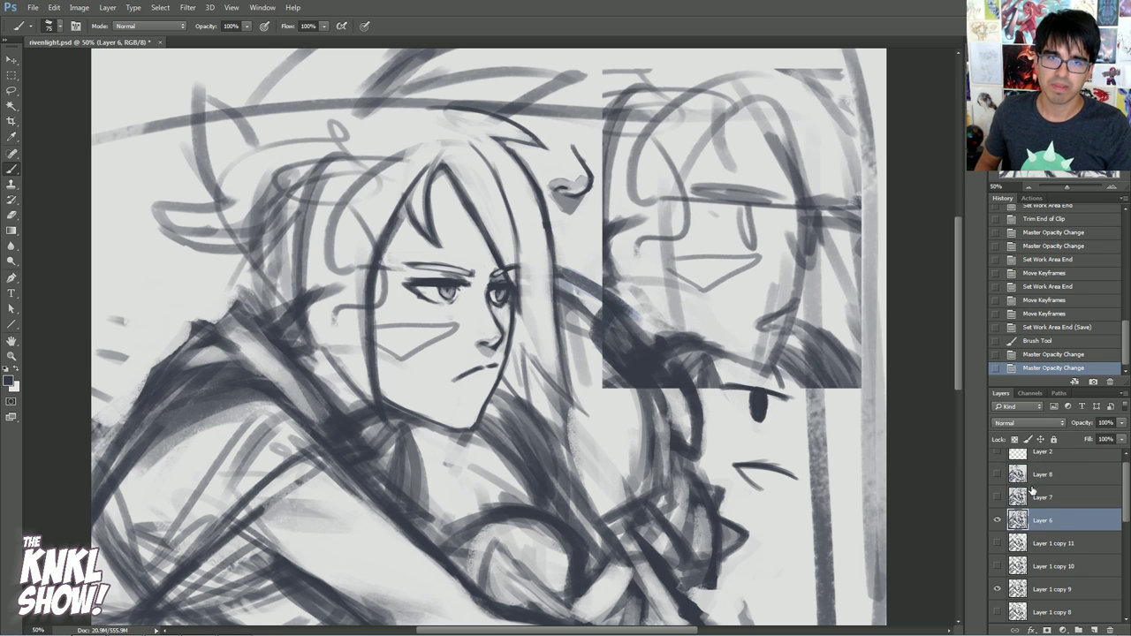
left_click(1112, 187)
left_click_drag(1060, 125, 1058, 124)
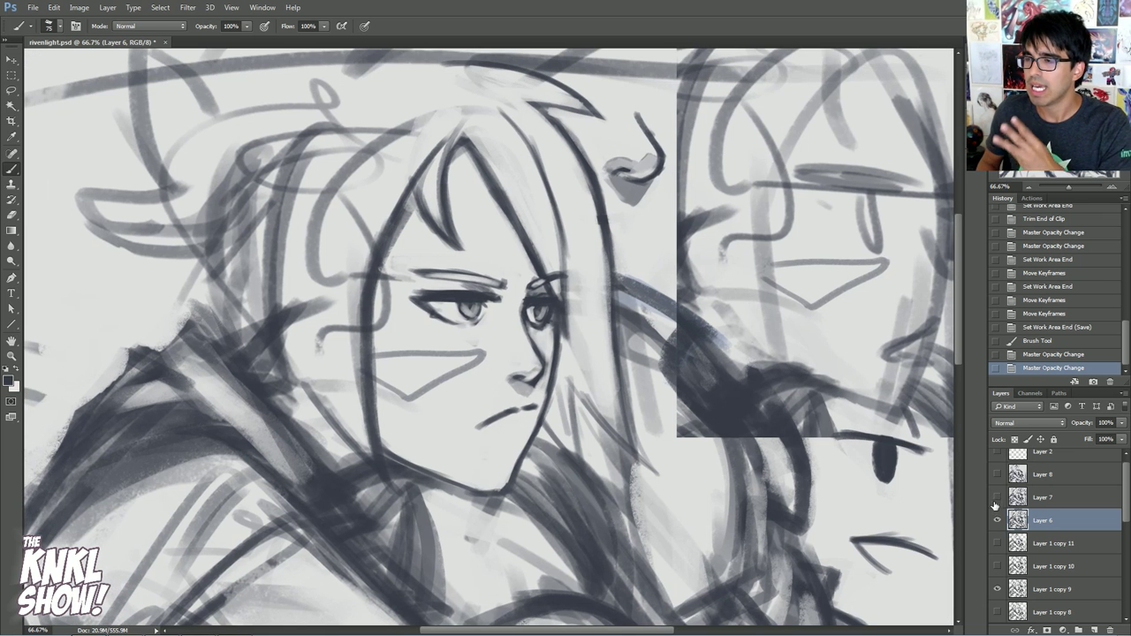
key("ctrl+j")
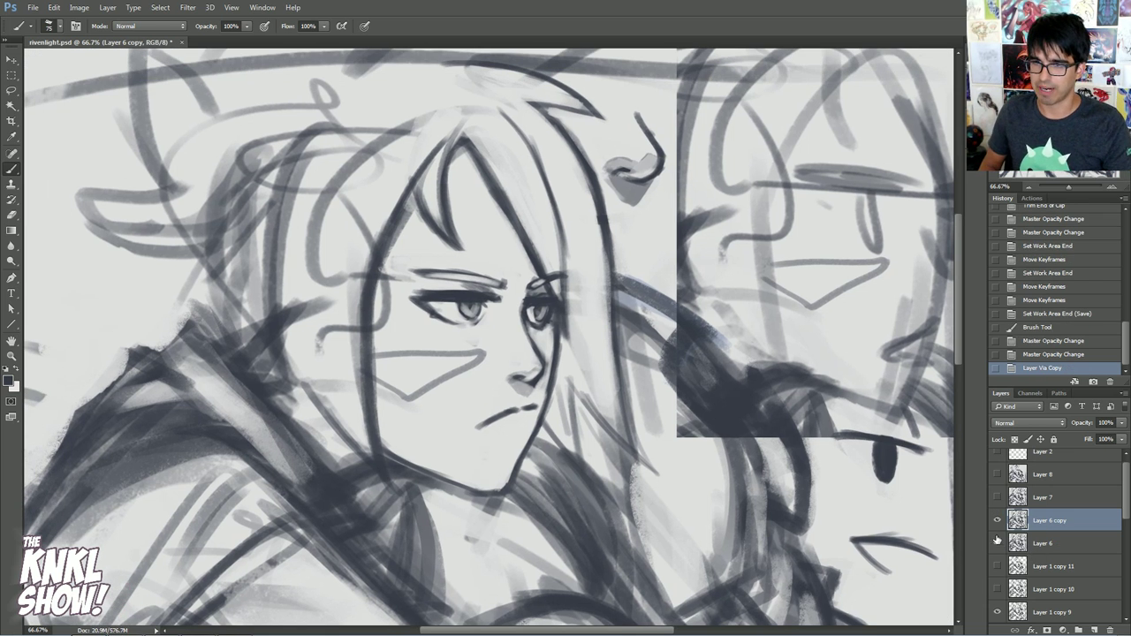
- Compare the Layer 7 face refinements with Layer 6 copy by switching Layer 7 off and on, leaving it shown
left_click(998, 498)
left_click(998, 498)
left_click(998, 498)
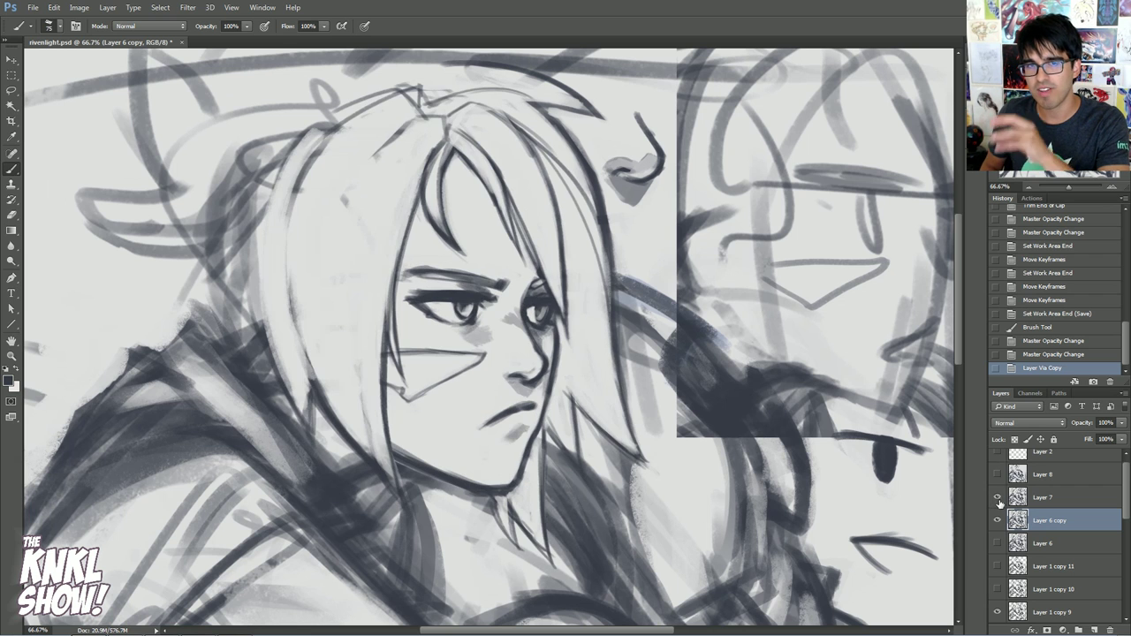
left_click(998, 498)
left_click(997, 499)
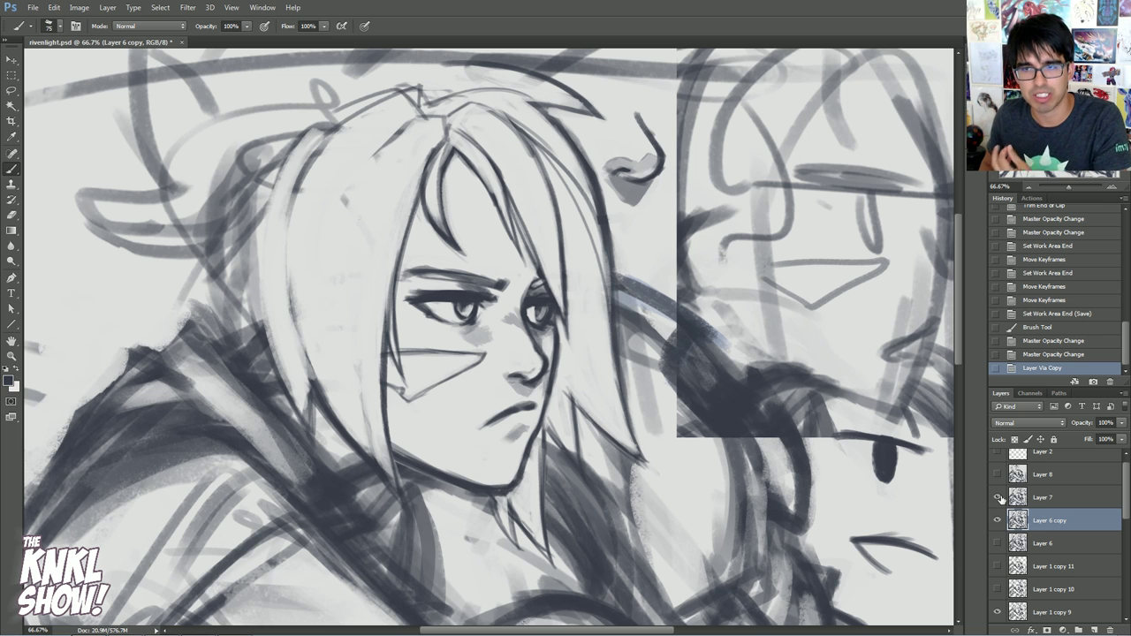
left_click(998, 499)
left_click(997, 499)
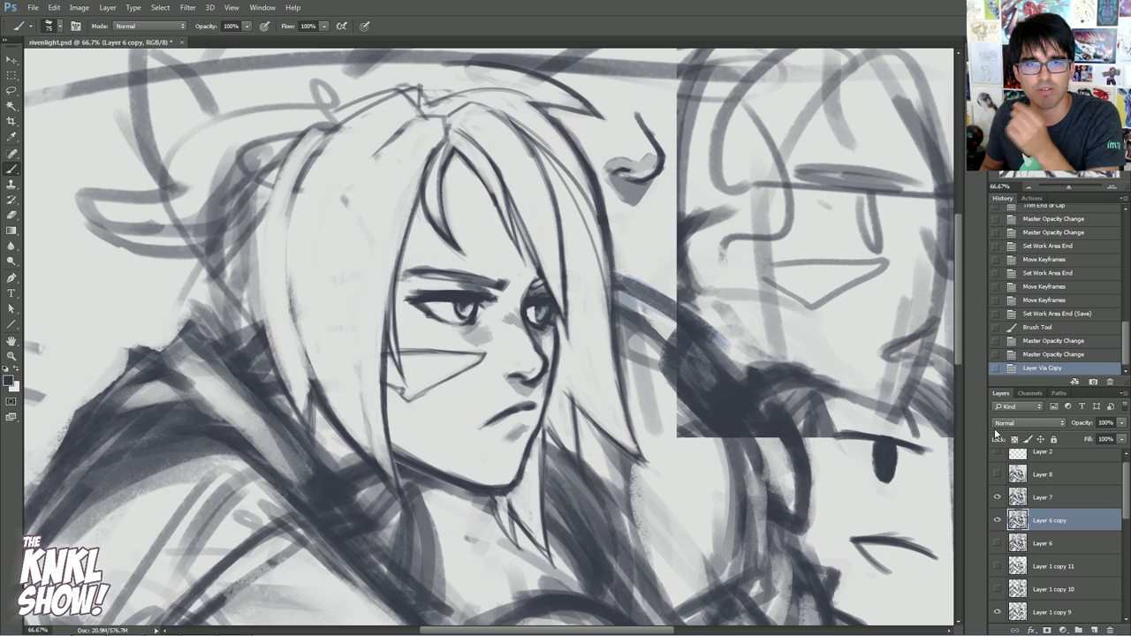
left_click(1112, 187)
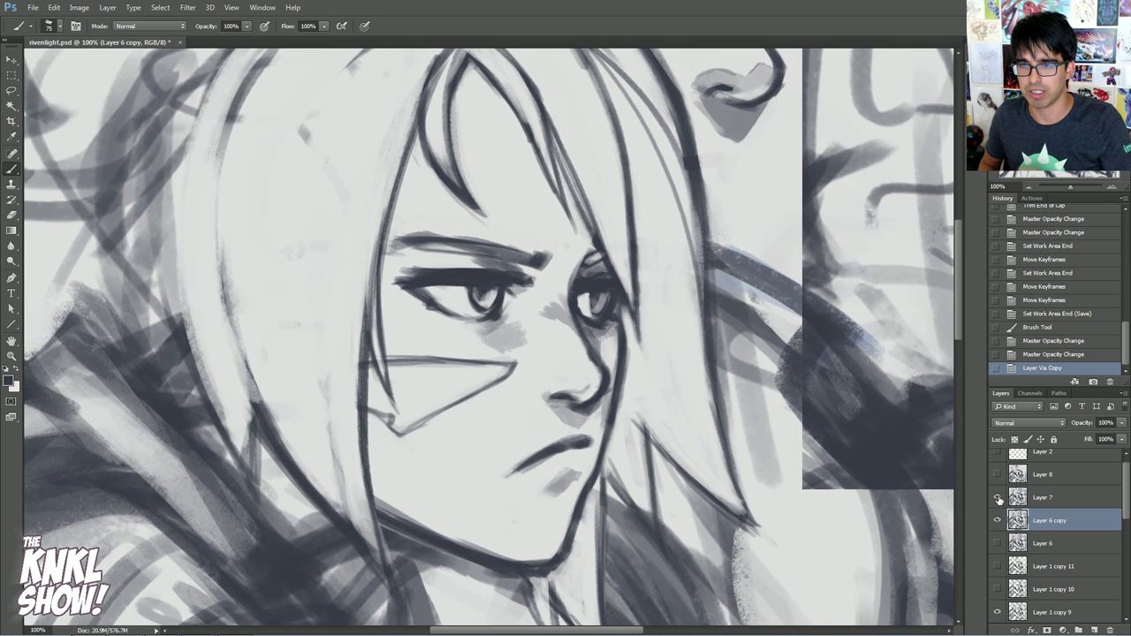
left_click(998, 498)
left_click(997, 498)
- Add a new empty layer directly above Layer 7 for annotations
left_click(1045, 502)
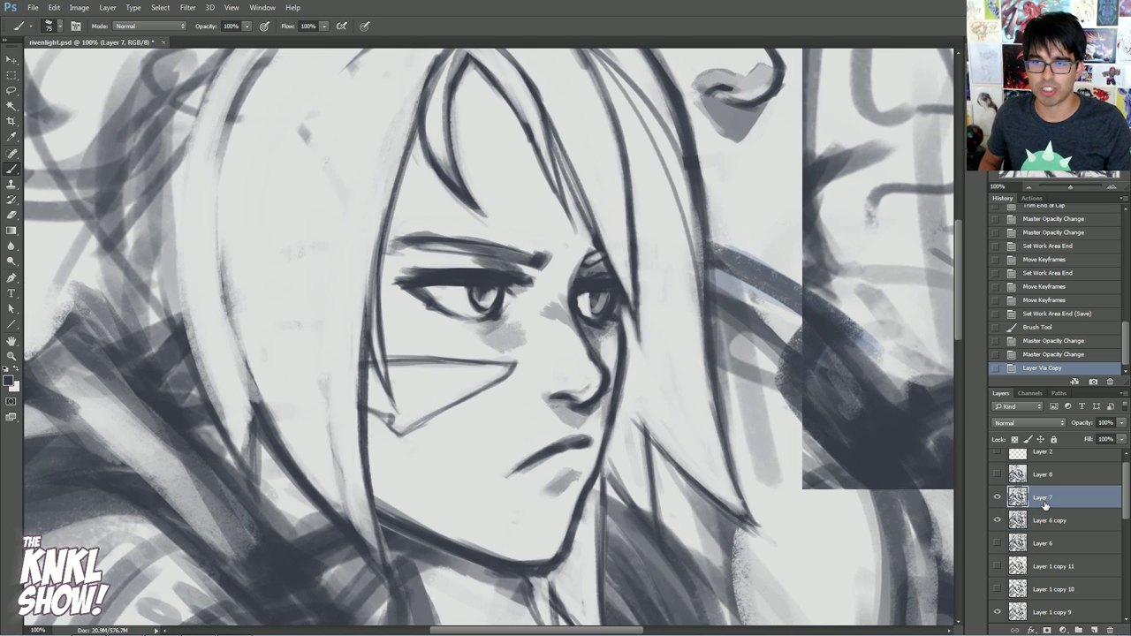
key("ctrl+shift+n")
key("Return")
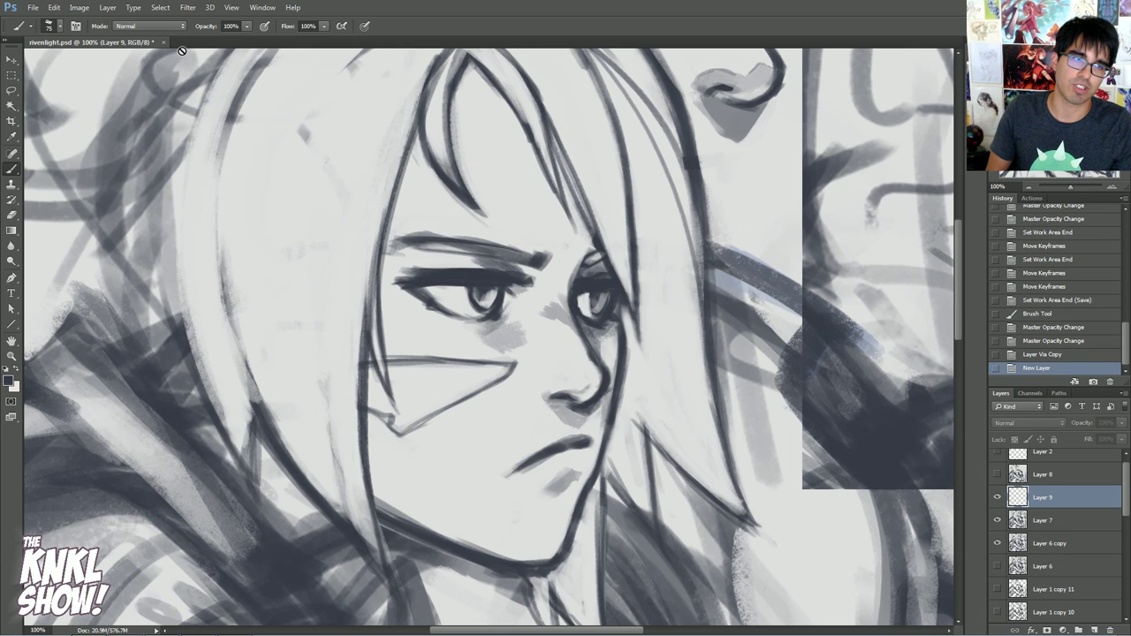
- Set the foreground color to pinkish red #f51650 and check Layer 7 against the sketch beneath by hiding and reshowing it
left_click(10, 380)
left_click(873, 254)
left_click(835, 262)
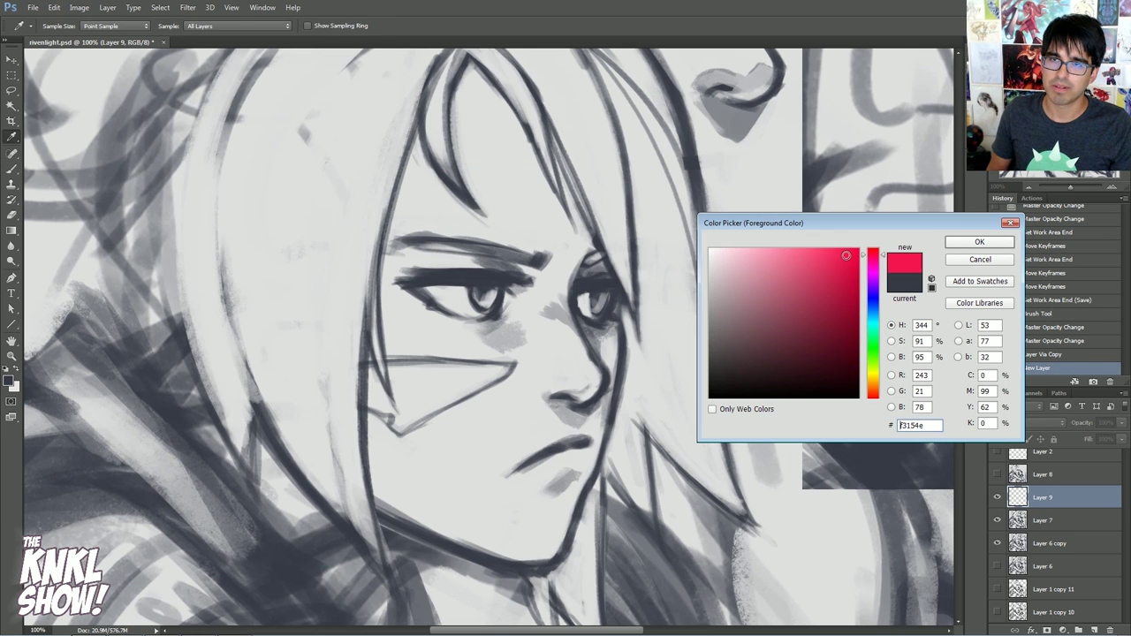
left_click(979, 241)
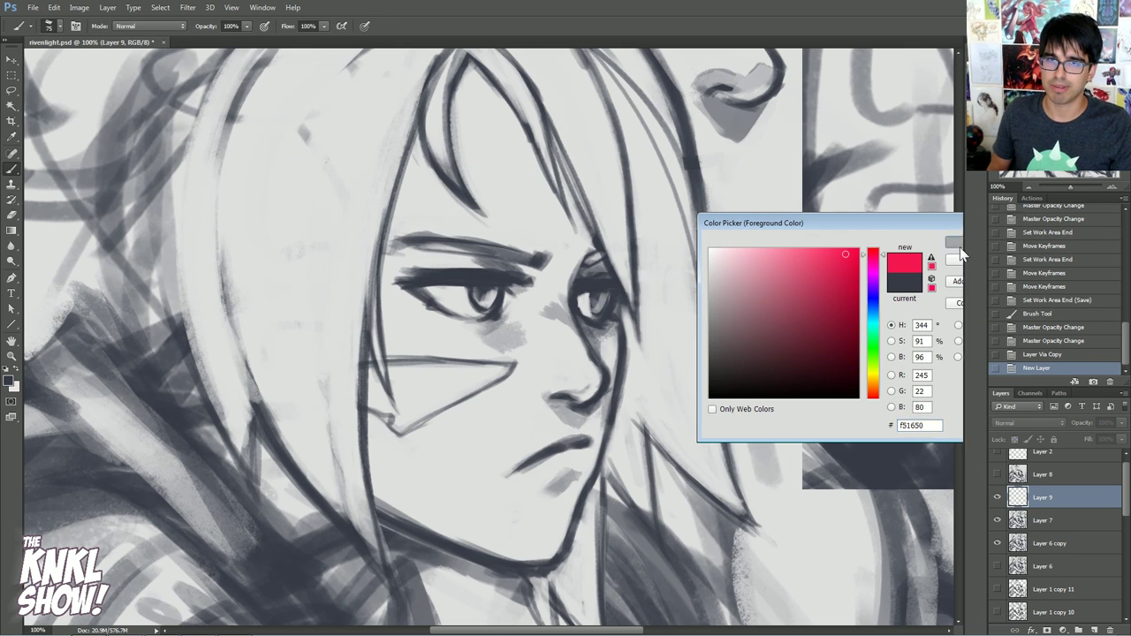
left_click(998, 520)
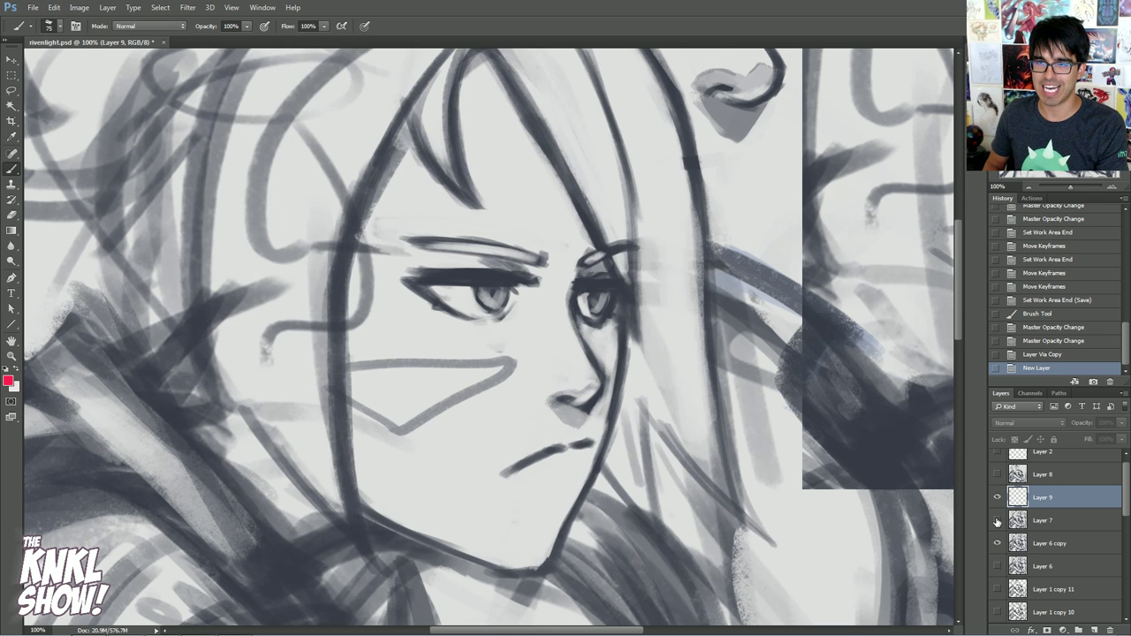
left_click(998, 522)
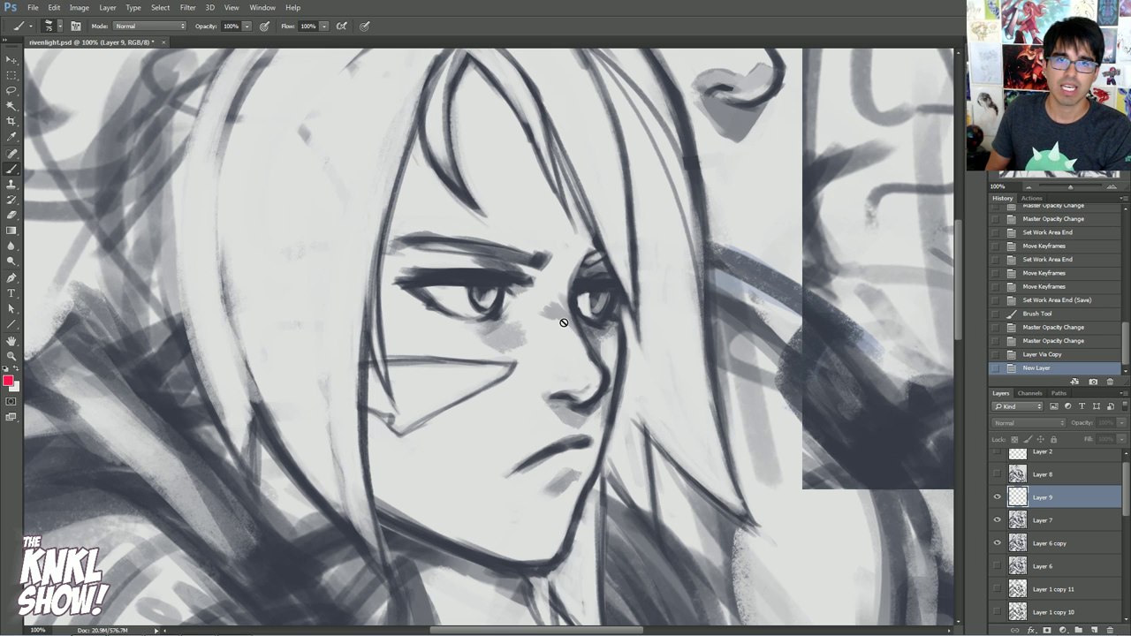
- Display the animation timeline and delete the document's video timeline
left_click(262, 7)
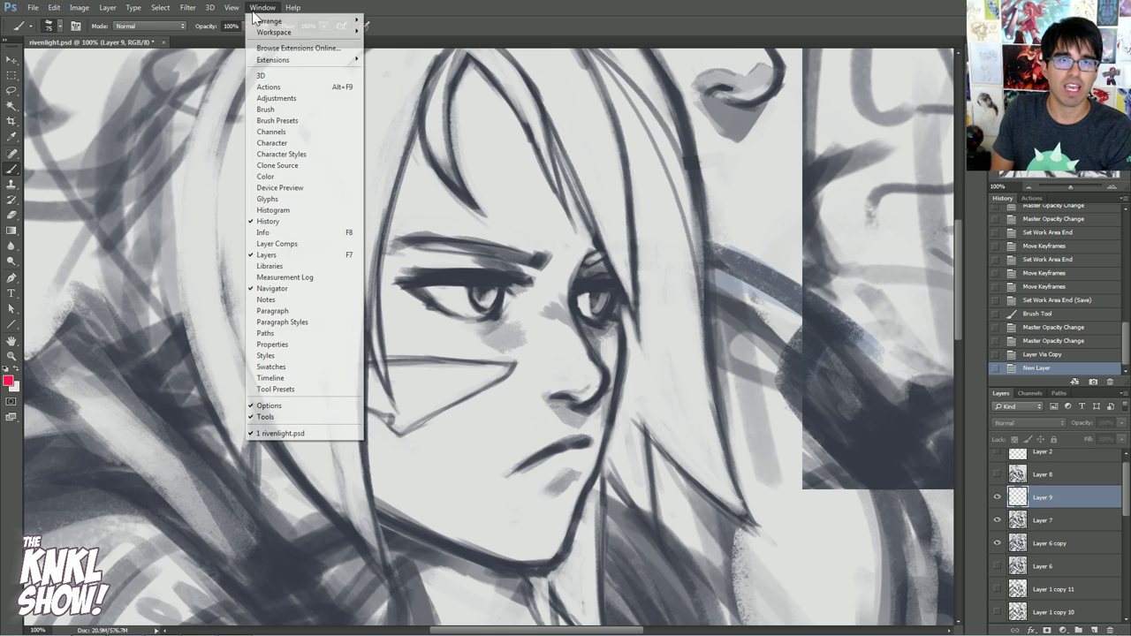
left_click(281, 366)
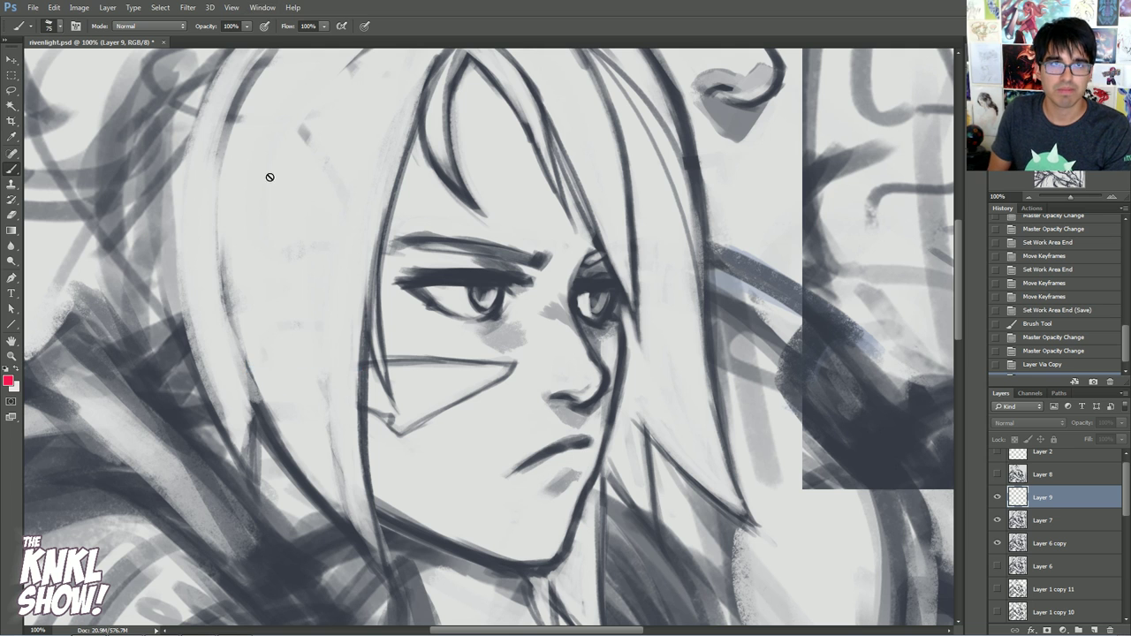
left_click(263, 7)
left_click(274, 378)
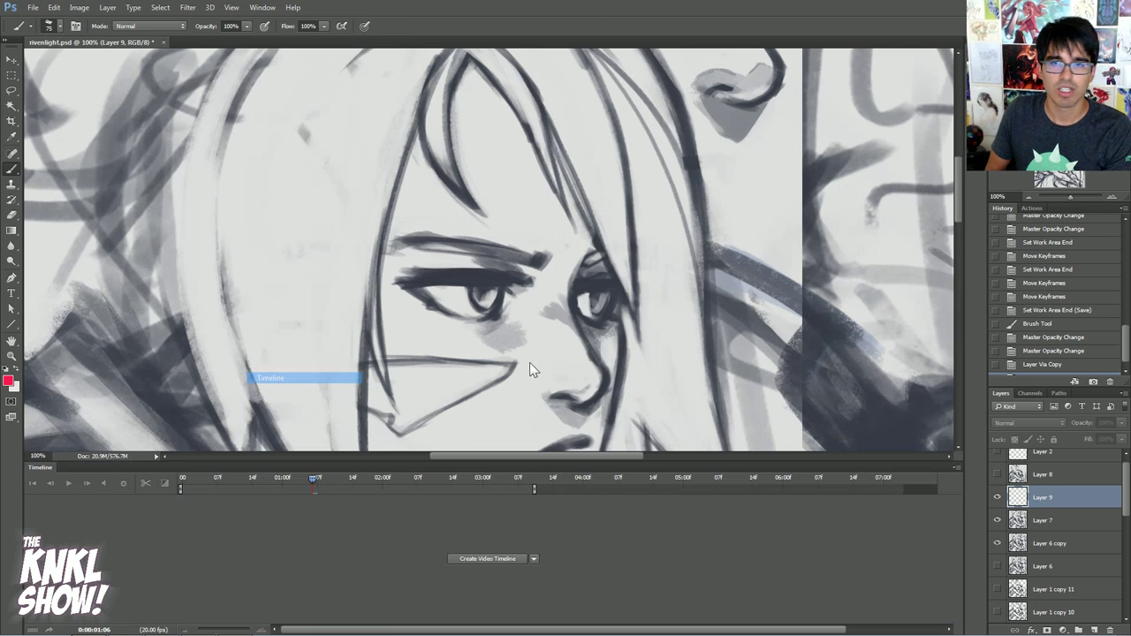
left_click(952, 467)
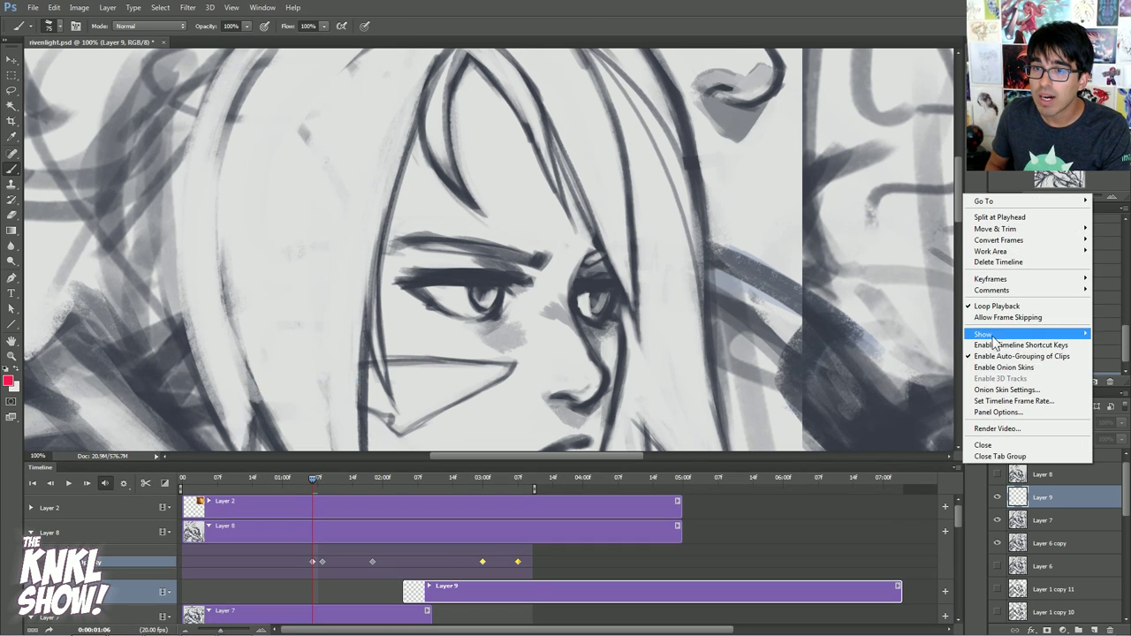
left_click(998, 262)
- Close the Timeline and Swatches panels to restore the full canvas view
left_click(953, 466)
left_click(977, 444)
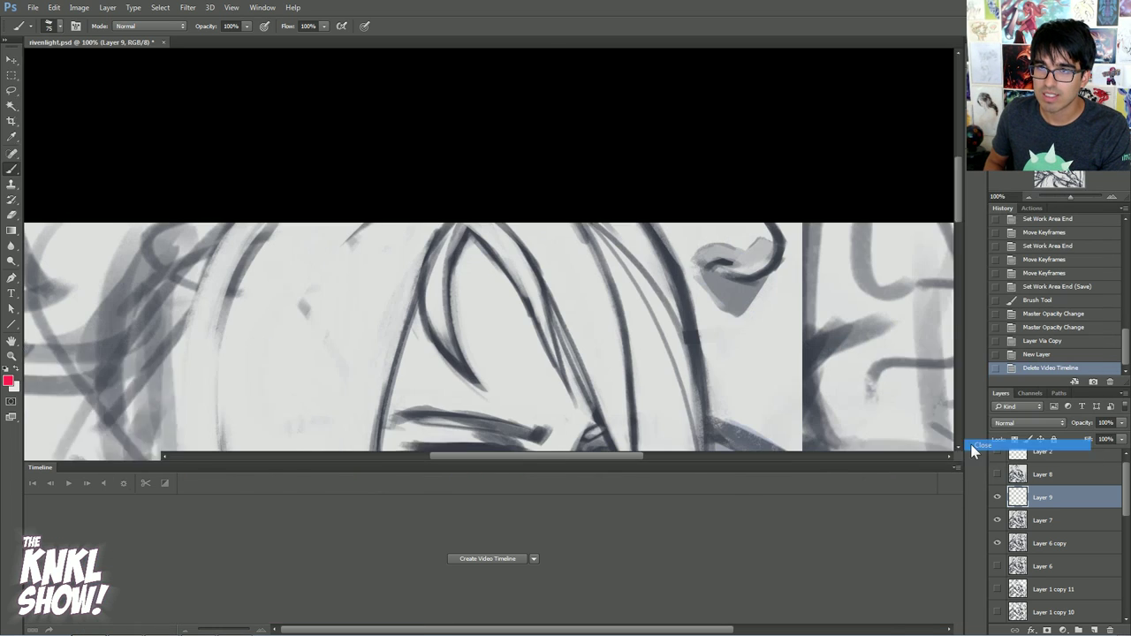
left_click(1122, 43)
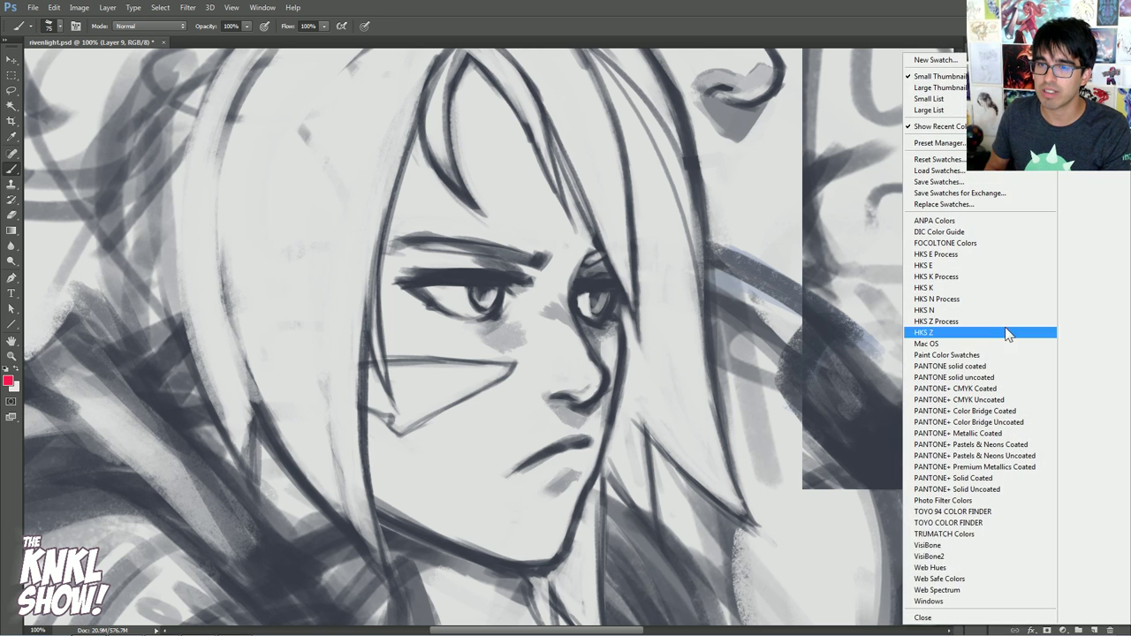
left_click(925, 617)
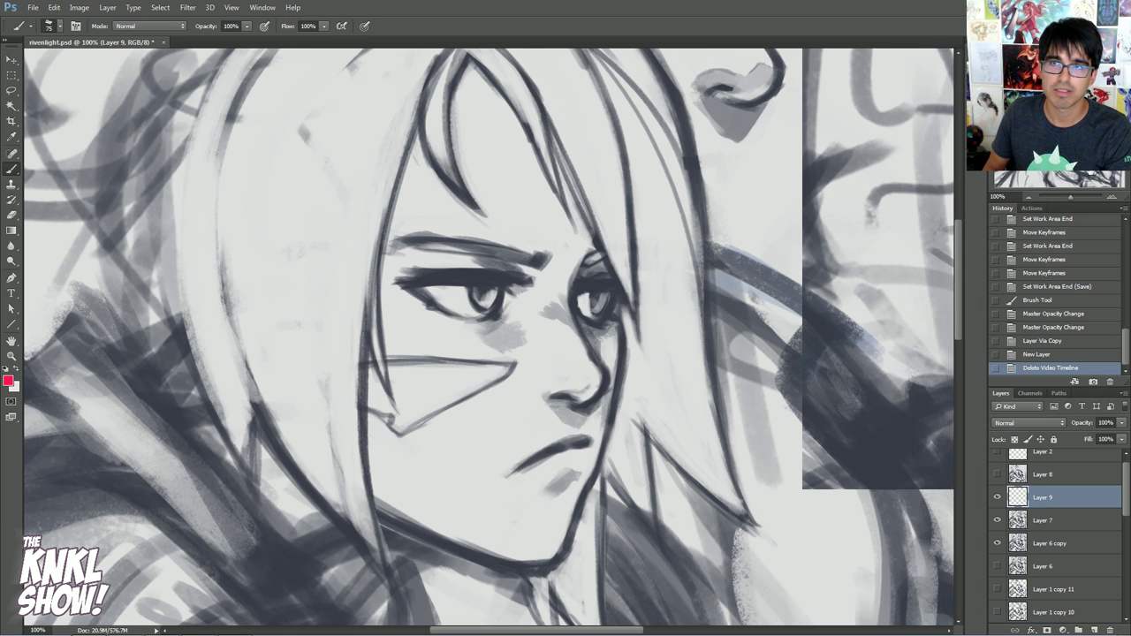
- Outline the shadow patches under both eyes and beside the nose bridge in red, using a much smaller brush
left_click_drag(489, 310, 540, 281)
key("bracketleft")
key("bracketleft")
key("bracketleft")
key("bracketleft")
key("bracketleft")
key("bracketleft")
mouse_move(529, 297)
left_mouse_down()
mouse_move(569, 323)
mouse_move(577, 310)
mouse_move(547, 288)
left_mouse_up()
mouse_move(628, 304)
left_mouse_down()
mouse_move(589, 282)
mouse_move(629, 305)
mouse_move(652, 295)
left_mouse_up()
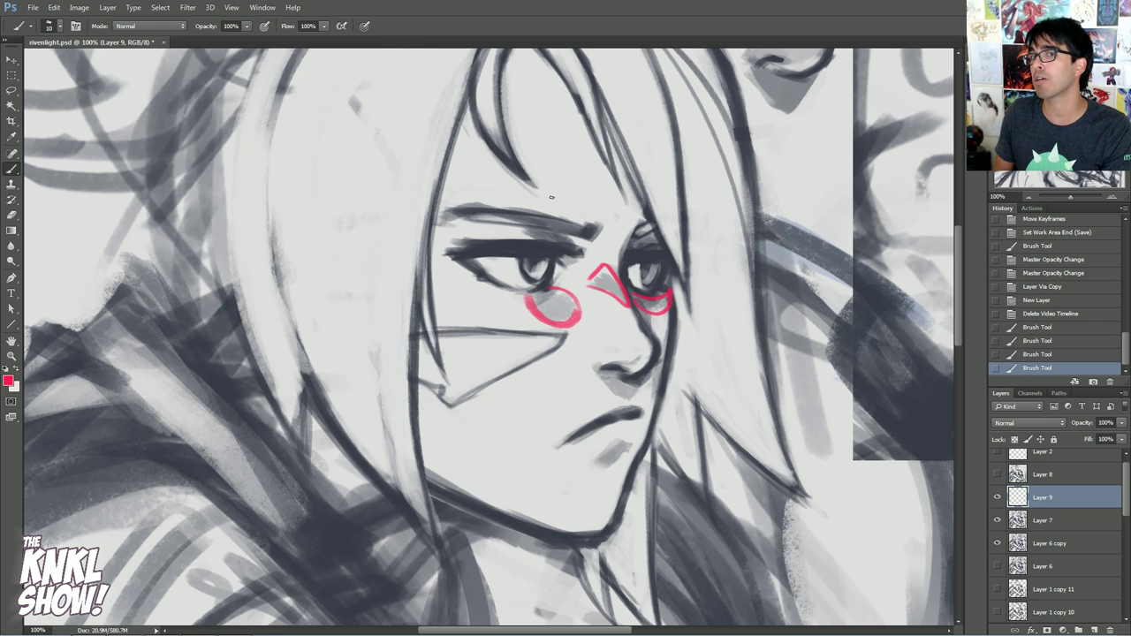
- Trace the near eye and nose tip in red with a slightly larger brush, adding an arrow above the brow toward the near side
key("bracketright")
mouse_move(568, 253)
left_mouse_down()
mouse_move(557, 283)
mouse_move(536, 276)
left_mouse_up()
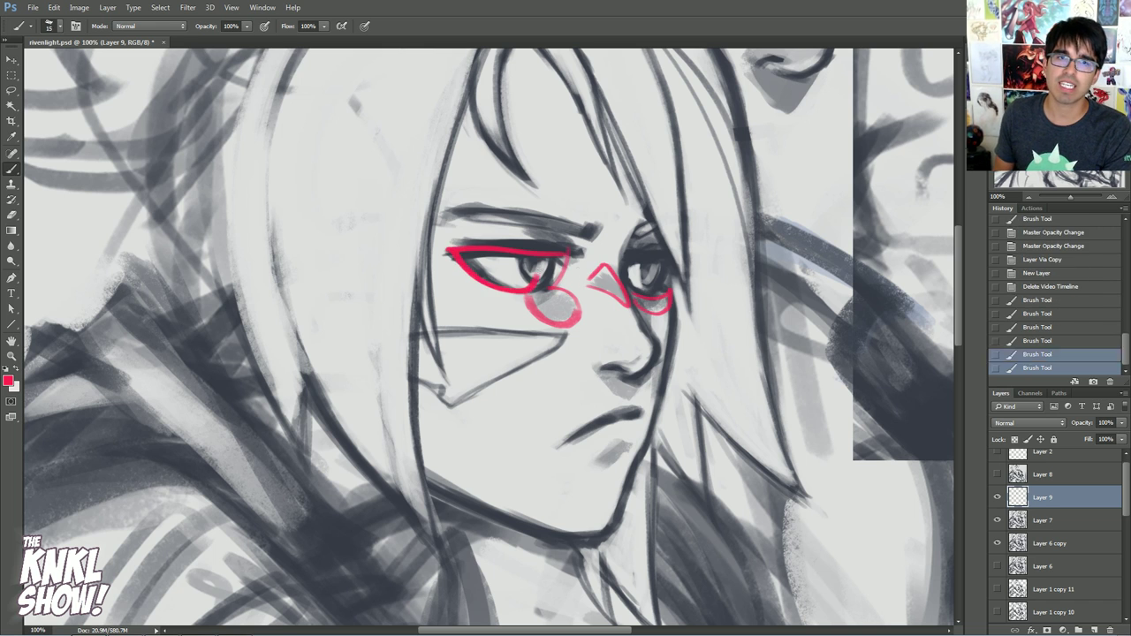
left_click(604, 258)
mouse_move(608, 200)
left_mouse_down()
mouse_move(548, 198)
mouse_move(580, 218)
mouse_move(539, 290)
left_mouse_up()
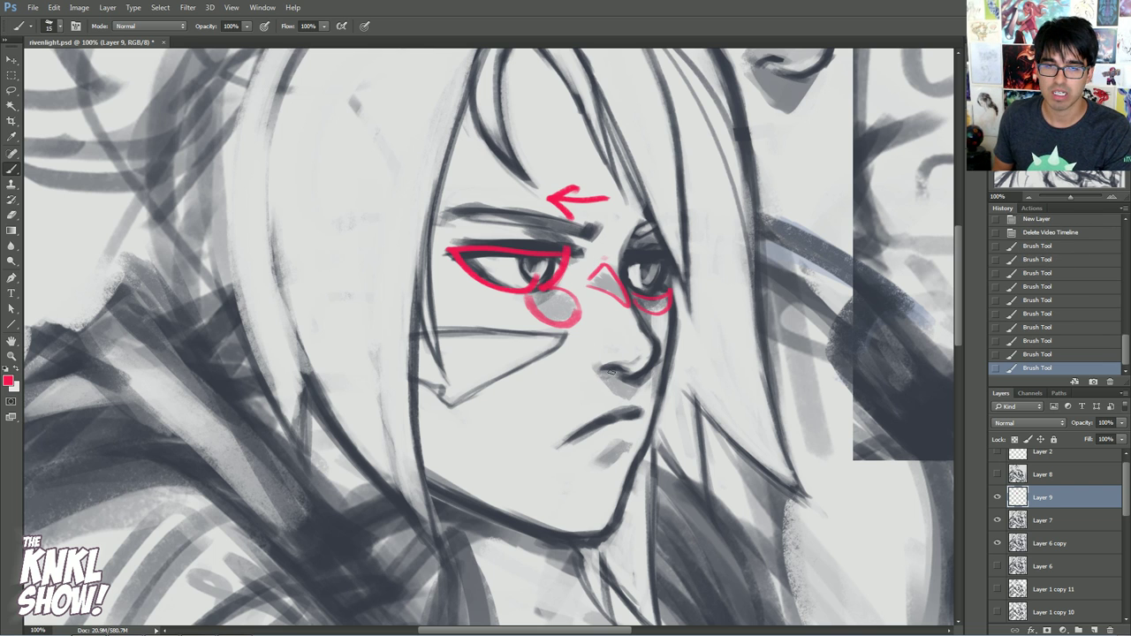
left_click_drag(600, 366, 635, 371)
left_click_drag(645, 333, 631, 379)
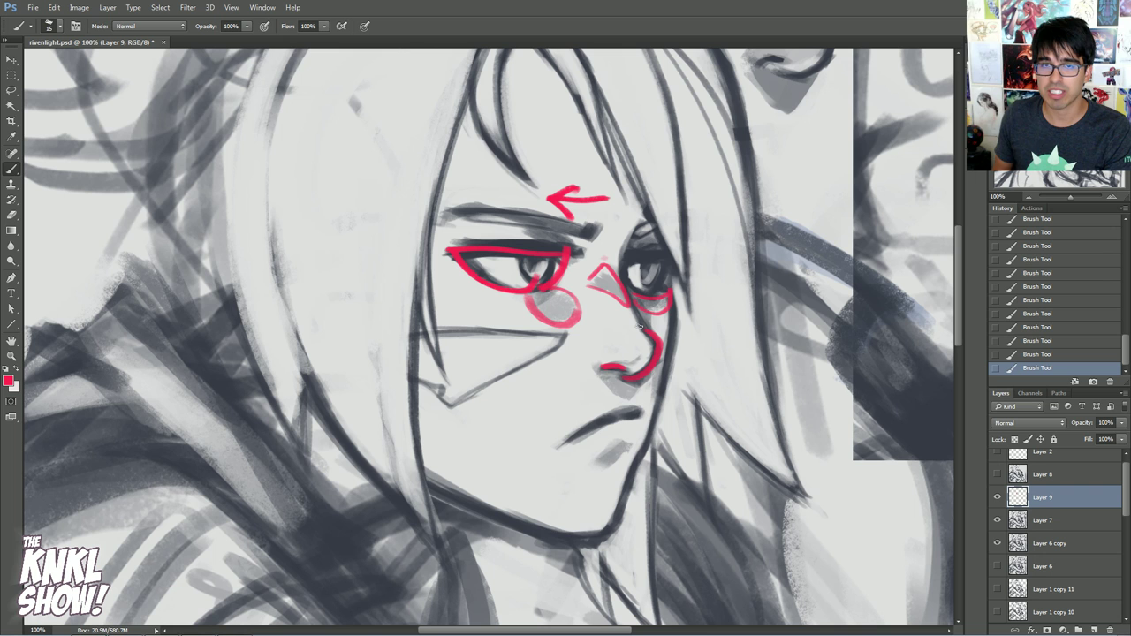
- Compare Layer 7 with the underlying sketch at 200% while Layer 9's red marks are hidden, and show Layer 9 again
left_click(998, 498)
left_click(998, 523)
left_click(998, 527)
left_click(998, 529)
left_click(997, 524)
left_click(998, 523)
left_click(998, 523)
left_click(998, 523)
left_click(998, 523)
left_click(1112, 199)
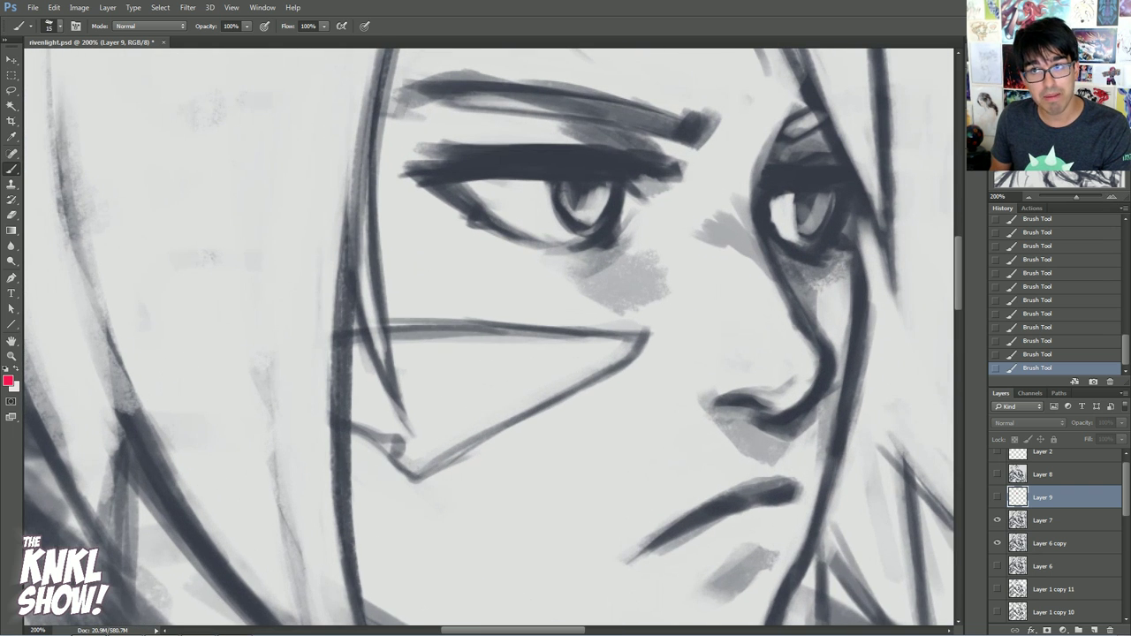
left_click(998, 499)
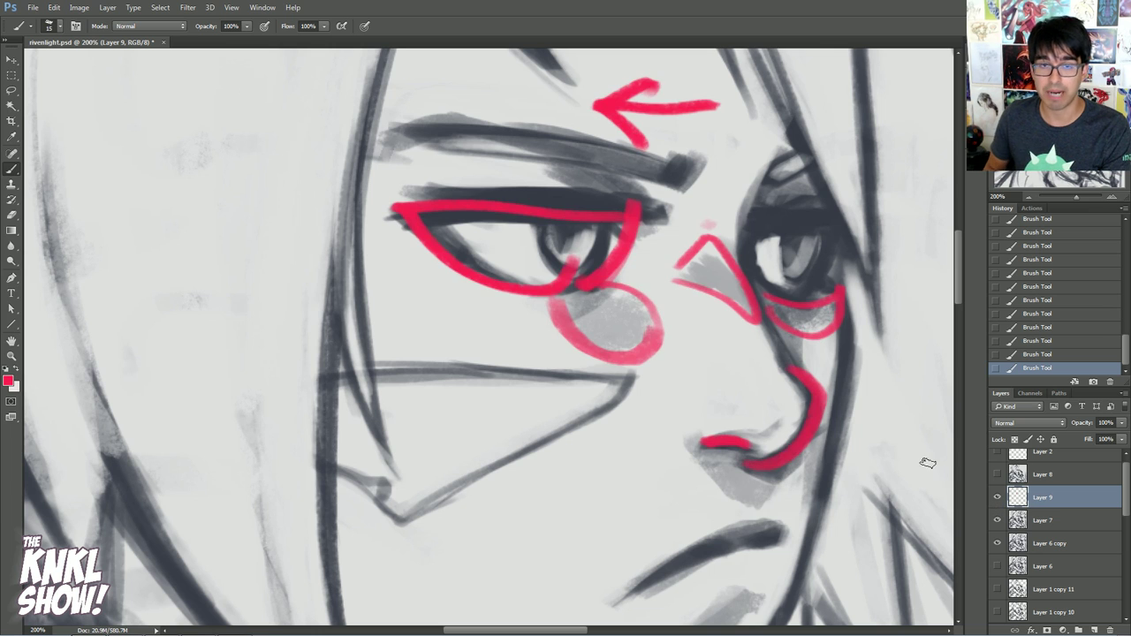
- Erase the red line beside the near iris, redraw the iris and filled pupil with a finer brush, and add two downward arrows above
mouse_move(574, 248)
left_mouse_down()
mouse_move(577, 216)
mouse_move(559, 282)
left_mouse_up()
key("bracketleft")
left_click_drag(539, 214, 557, 265)
left_click_drag(539, 228, 575, 273)
mouse_move(578, 269)
left_mouse_down()
mouse_move(602, 223)
mouse_move(583, 274)
left_mouse_up()
left_click_drag(559, 223, 566, 246)
mouse_move(561, 219)
left_mouse_down()
mouse_move(568, 241)
mouse_move(582, 229)
left_mouse_up()
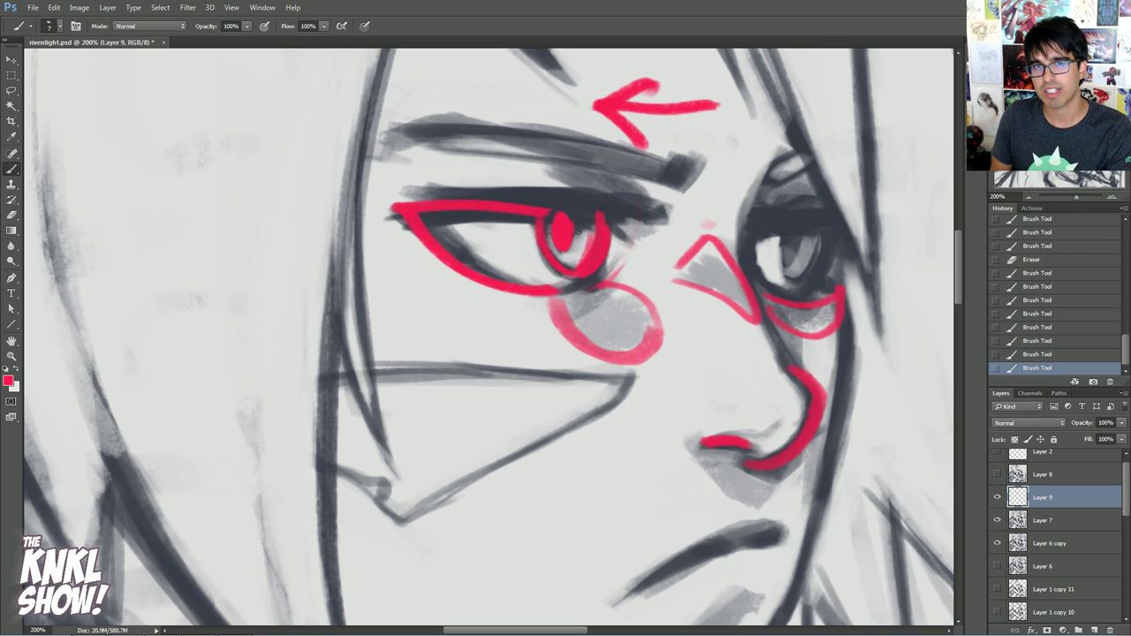
mouse_move(586, 154)
left_mouse_down()
mouse_move(586, 201)
mouse_move(566, 184)
mouse_move(590, 194)
left_mouse_up()
left_click_drag(543, 154, 551, 188)
- Sketch a red eyeball diagram beside the face with an oval iris, a filled pupil and short lines radiating to the iris edge
left_click_drag(633, 300, 330, 358)
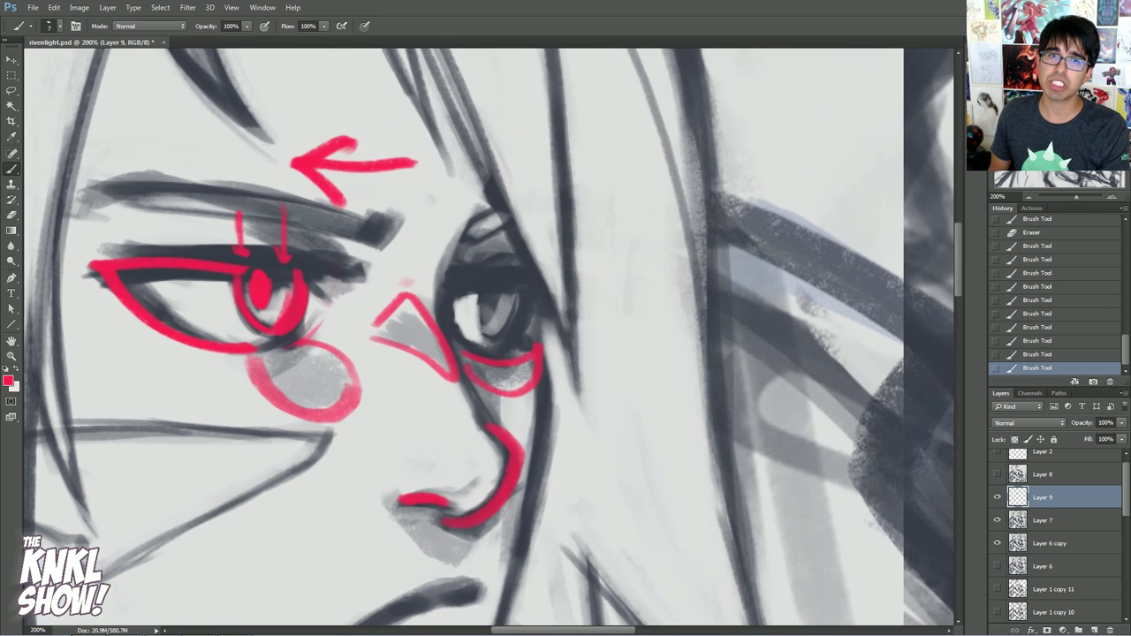
left_click_drag(937, 124, 764, 254)
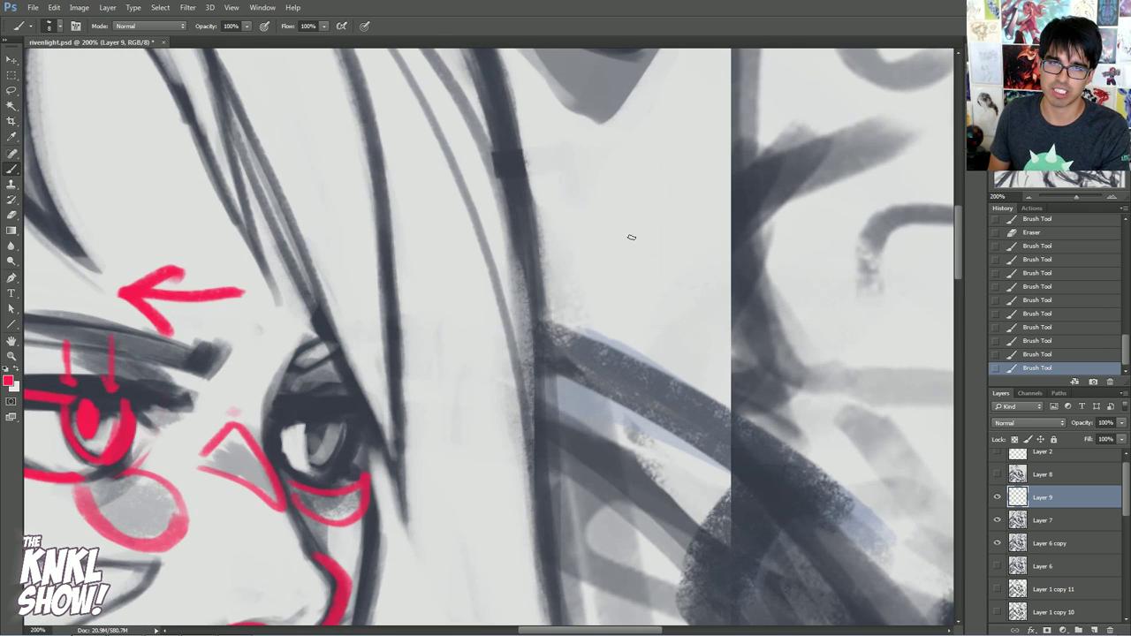
mouse_move(606, 223)
left_mouse_down()
mouse_move(593, 197)
mouse_move(620, 284)
mouse_move(634, 284)
mouse_move(635, 187)
left_mouse_up()
mouse_move(606, 279)
left_mouse_down()
mouse_move(589, 162)
mouse_move(628, 177)
mouse_move(608, 158)
mouse_move(602, 199)
mouse_move(618, 163)
left_mouse_up()
key("[")
left_click_drag(608, 204, 642, 188)
mouse_move(611, 221)
left_mouse_down()
mouse_move(630, 230)
mouse_move(638, 261)
left_mouse_up()
left_click_drag(614, 264, 624, 277)
mouse_move(621, 141)
left_mouse_down()
mouse_move(539, 376)
mouse_move(654, 349)
mouse_move(641, 159)
left_mouse_up()
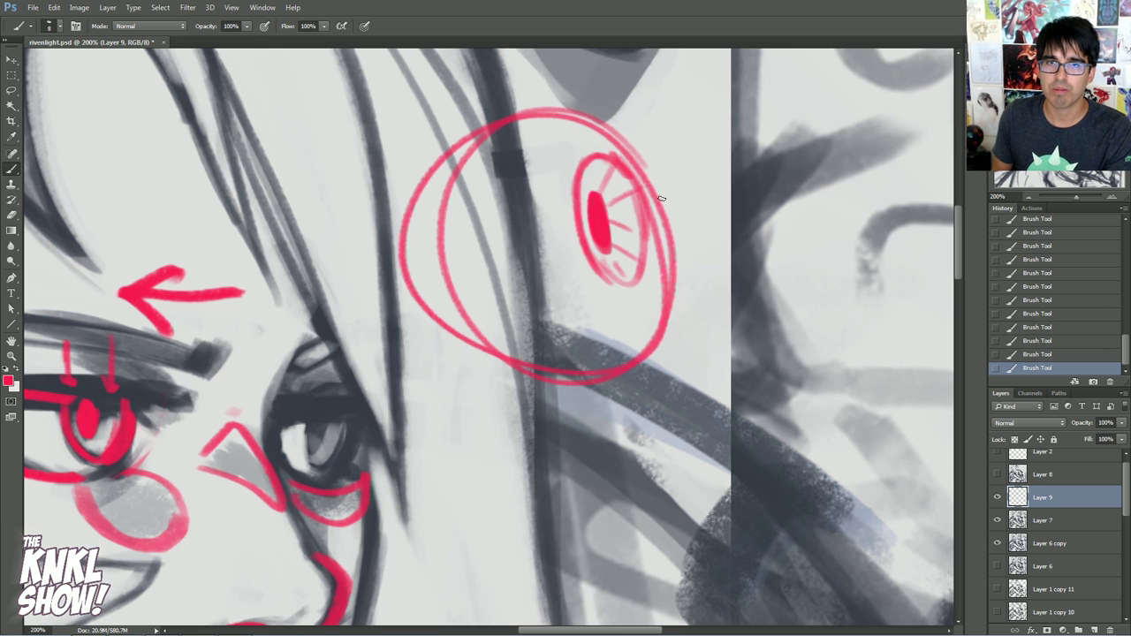
- Try drawing an arrow pointing at the outer edge of the eyeball diagram near the iris
left_click_drag(721, 124, 654, 177)
left_click_drag(655, 177, 675, 172)
key("alt+bracketleft")
key("alt+bracketleft")
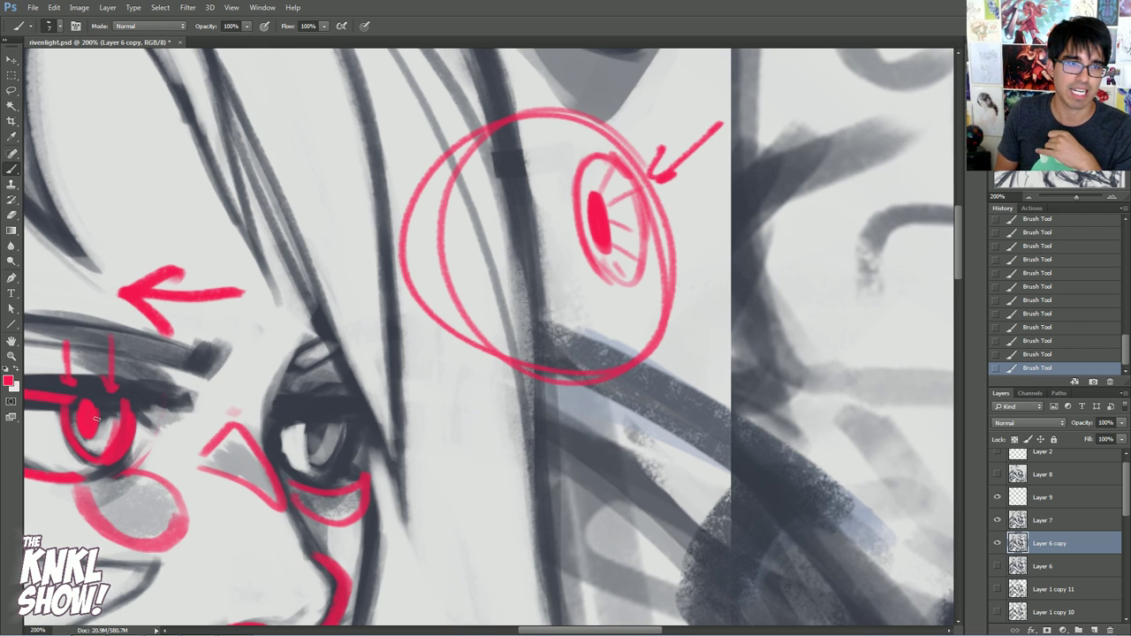
left_click_drag(199, 259, 486, 272)
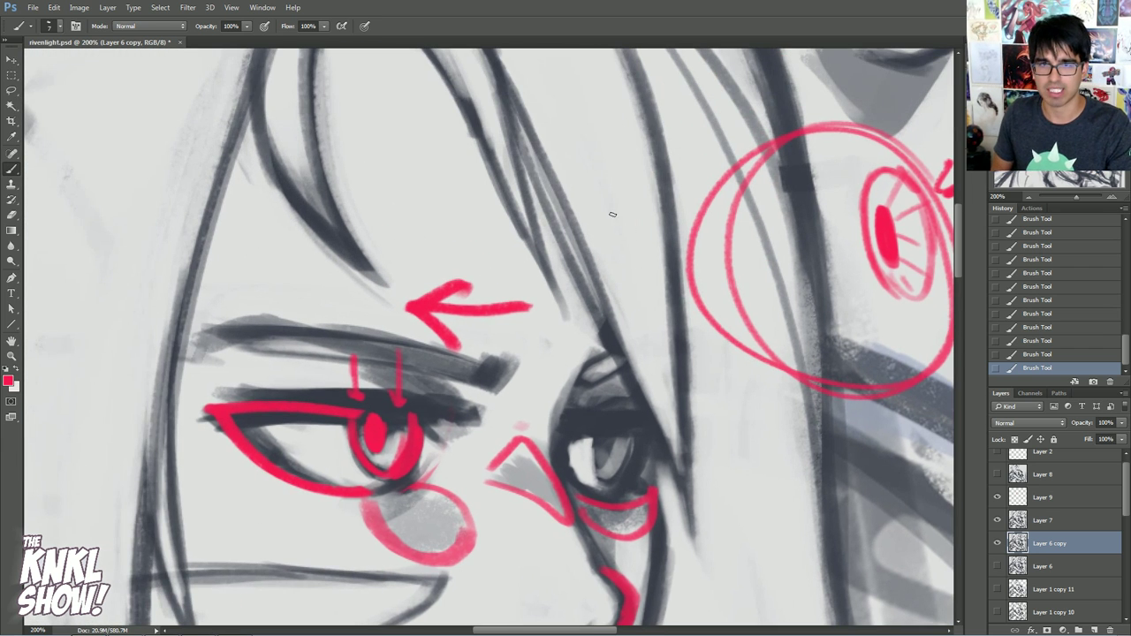
- Revert the history to the brush state before the arrow and check Layer 9 by toggling its visibility
left_click(1030, 289)
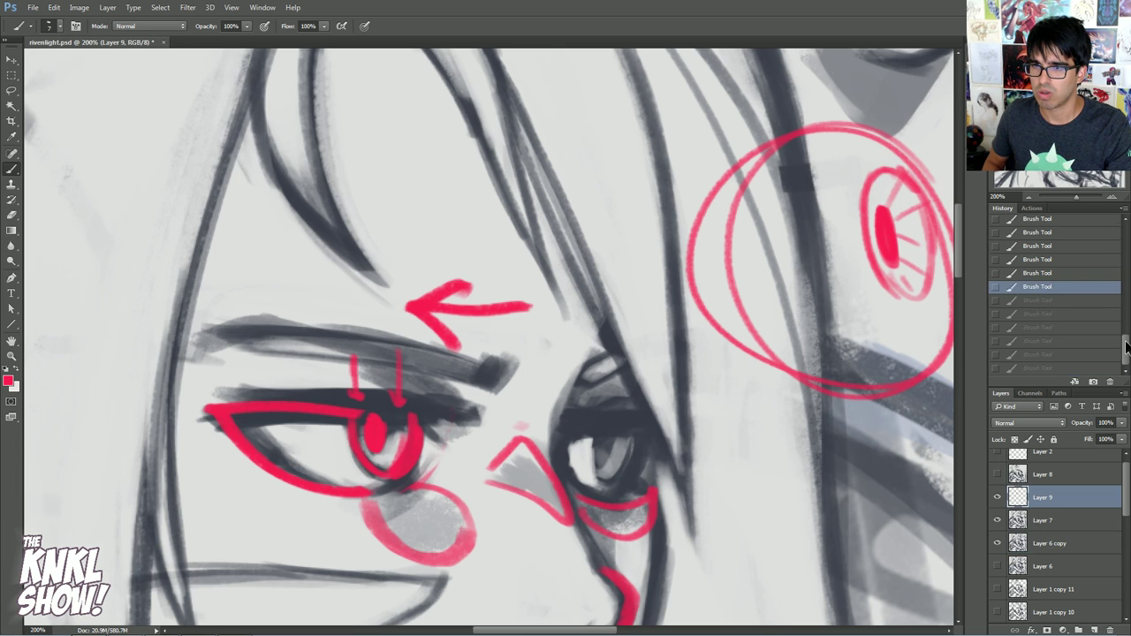
left_click_drag(1125, 352, 1125, 326)
left_click(998, 497)
left_click(998, 497)
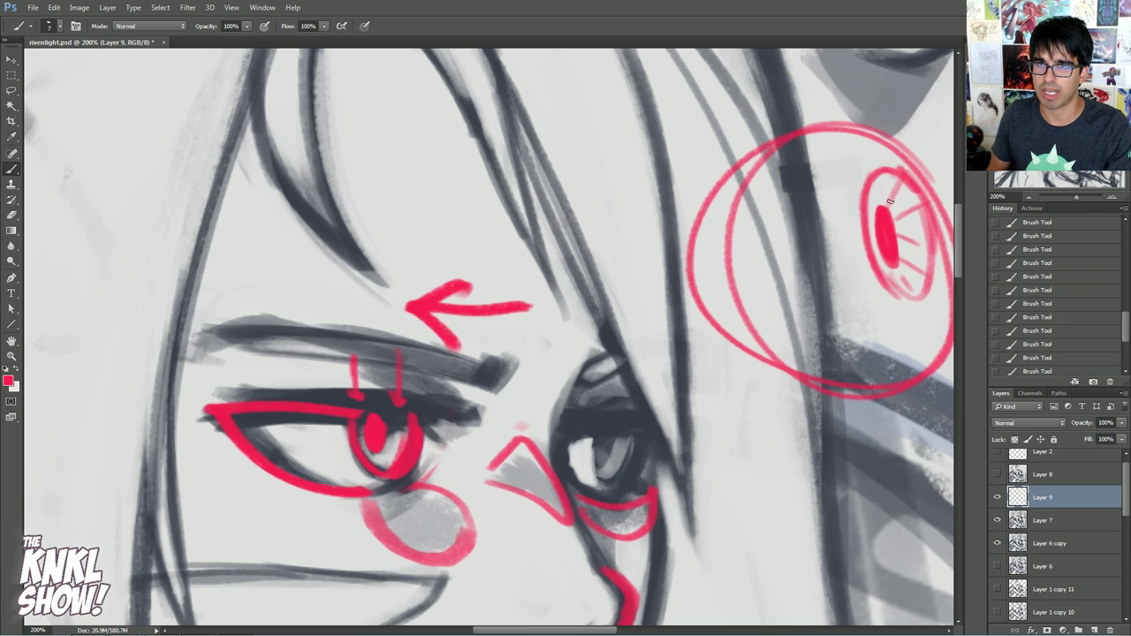
- Draw a red arrow pointing at the eyeball diagram's iris and mark the far eye's iris and pupil with a finer brush
mouse_move(953, 149)
left_mouse_down()
mouse_move(894, 120)
mouse_move(872, 147)
left_mouse_up()
left_click_drag(868, 138, 896, 145)
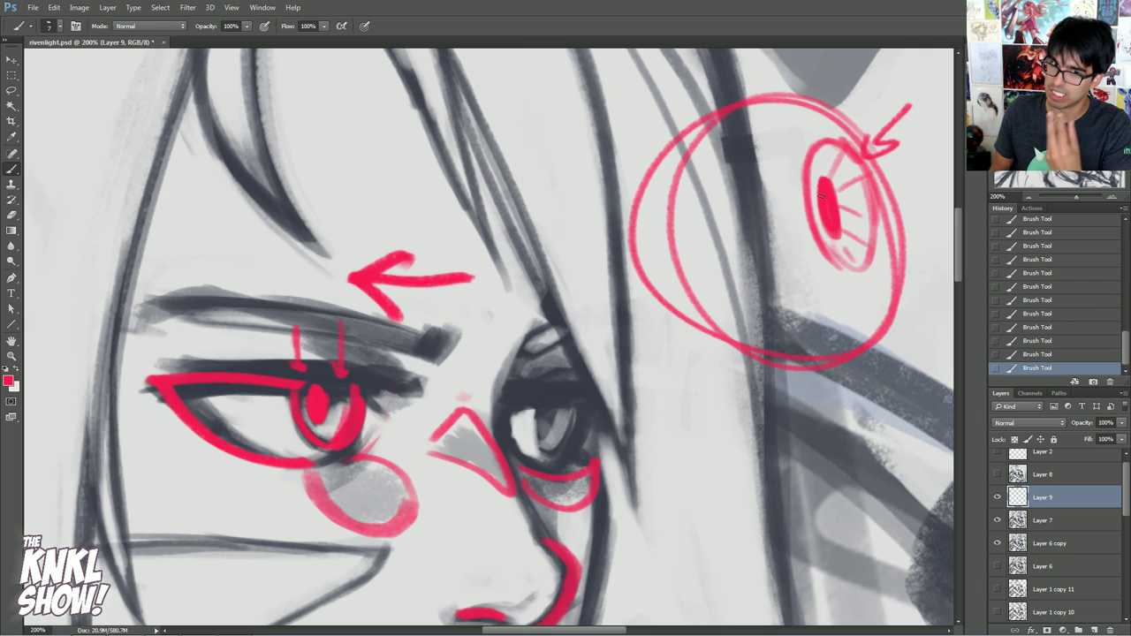
mouse_move(536, 398)
left_mouse_down()
mouse_move(539, 449)
mouse_move(576, 396)
left_mouse_up()
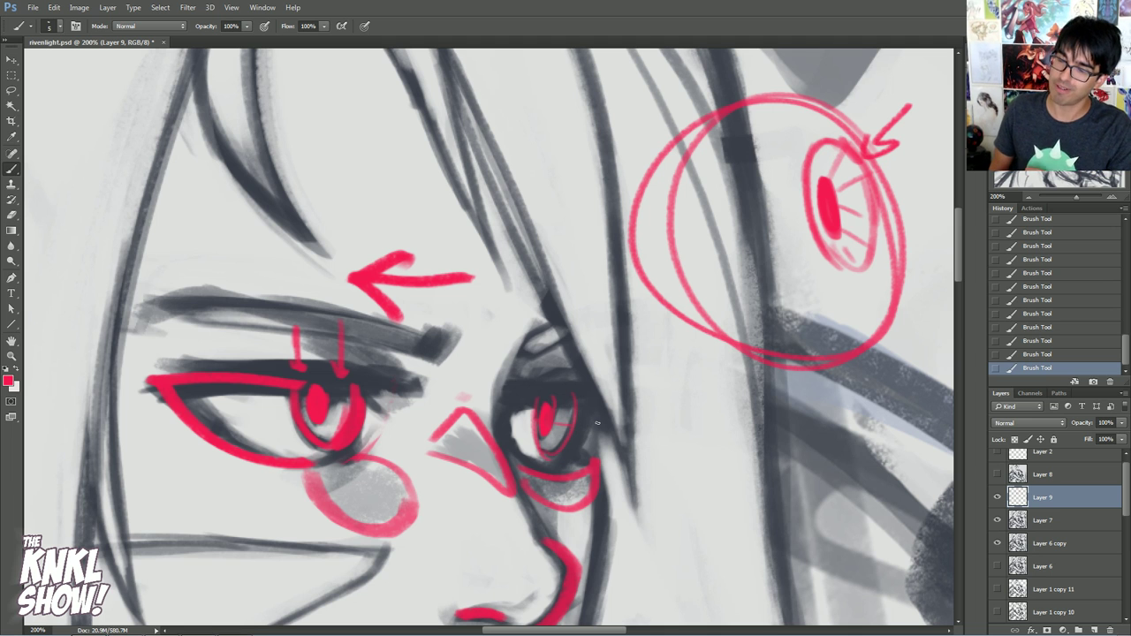
left_click_drag(464, 336, 550, 250)
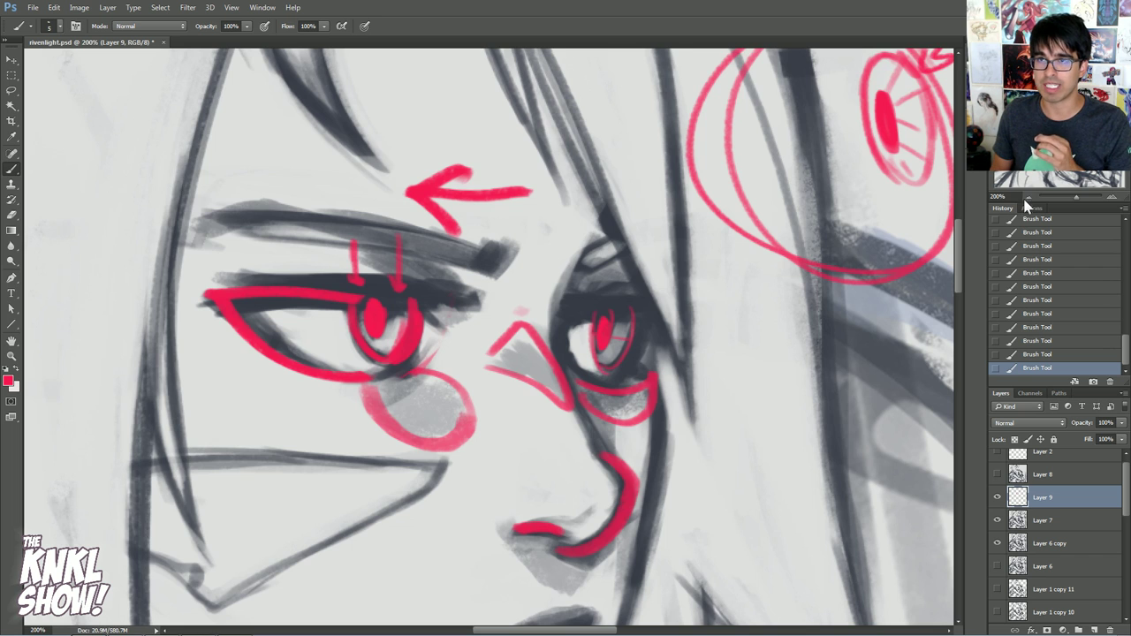
key("ctrl+minus")
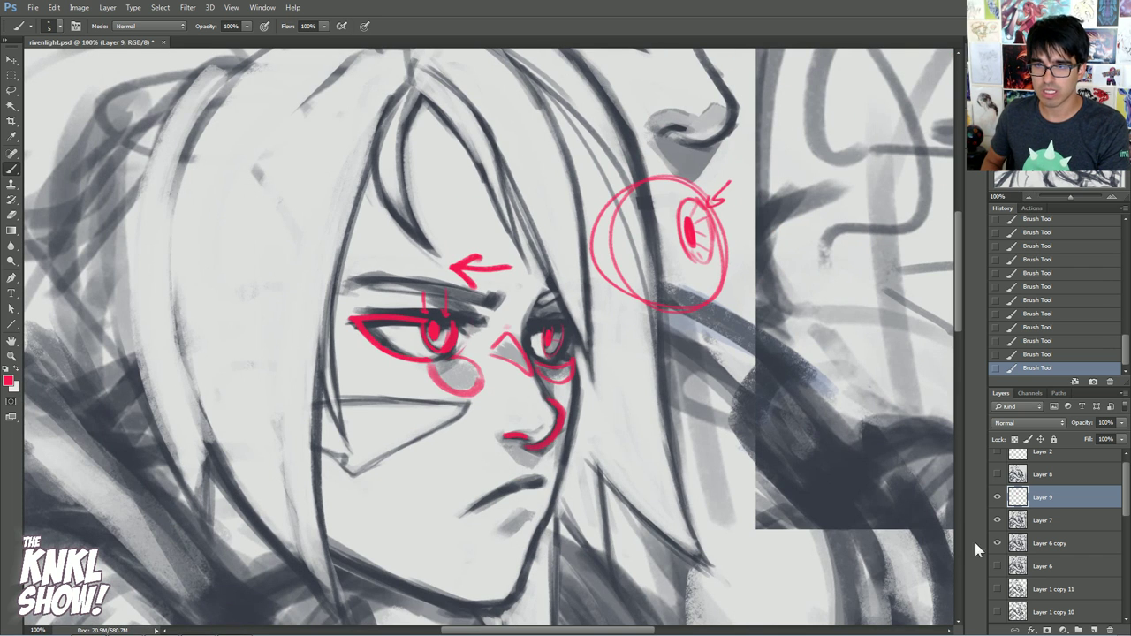
- Hide Layer 9 and toggle Layer 7's visibility repeatedly to compare the refined face with the earlier sketch
left_click(997, 497)
left_click(998, 521)
left_click(998, 521)
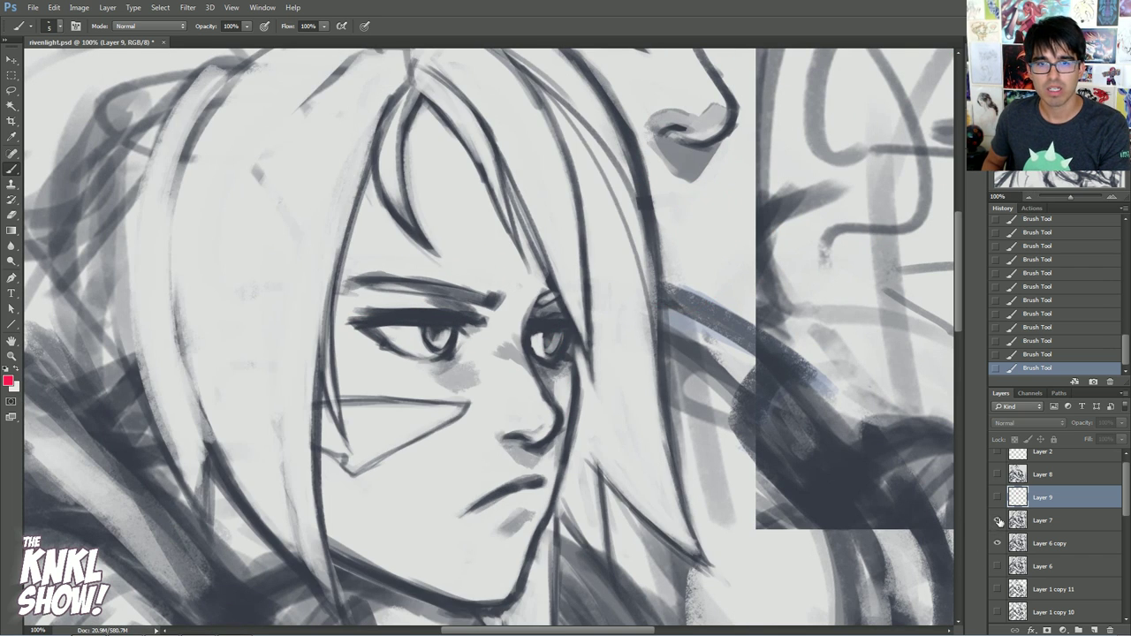
left_click(998, 520)
left_click(998, 520)
left_click_drag(796, 442, 824, 362)
left_click(998, 521)
left_click(998, 521)
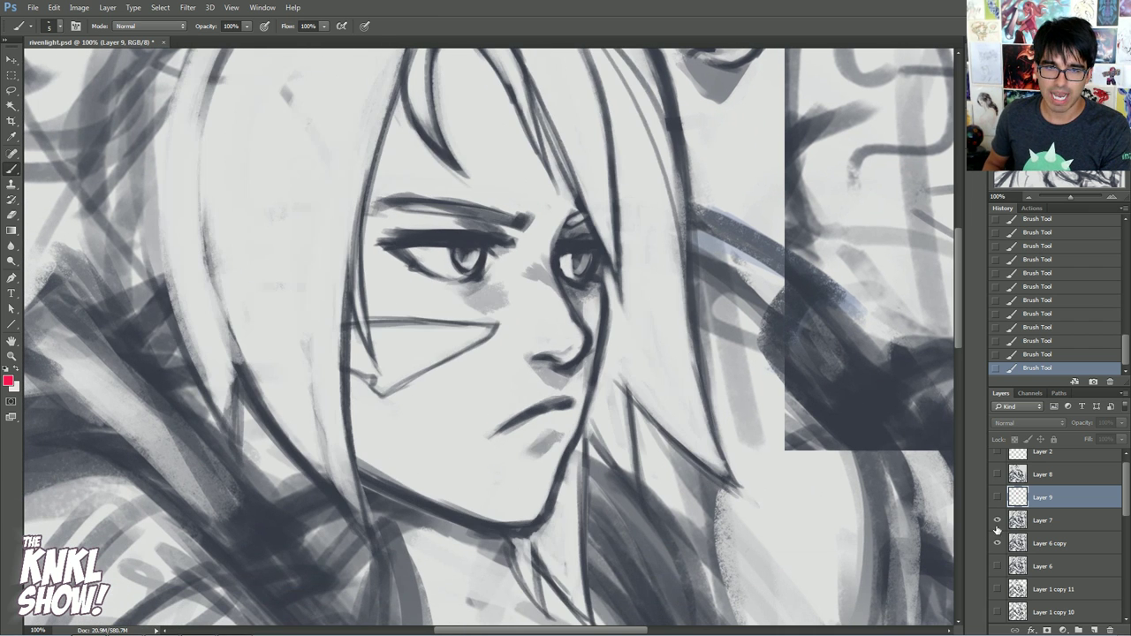
- Show Layer 9 again and trace the jawline to the chin in red with a size 20 brush
left_click(997, 497)
key("]")
key("]")
key("]")
key("]")
key("]")
key("]")
key("]")
key("]")
key("]")
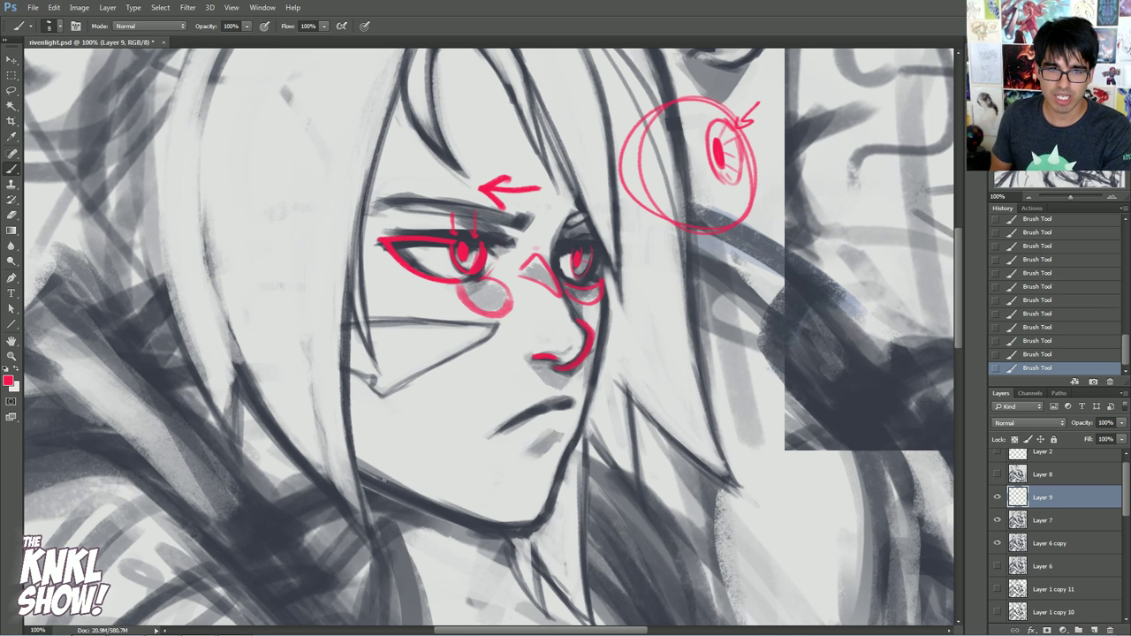
mouse_move(345, 458)
left_mouse_down()
mouse_move(484, 525)
mouse_move(530, 530)
mouse_move(552, 504)
left_mouse_up()
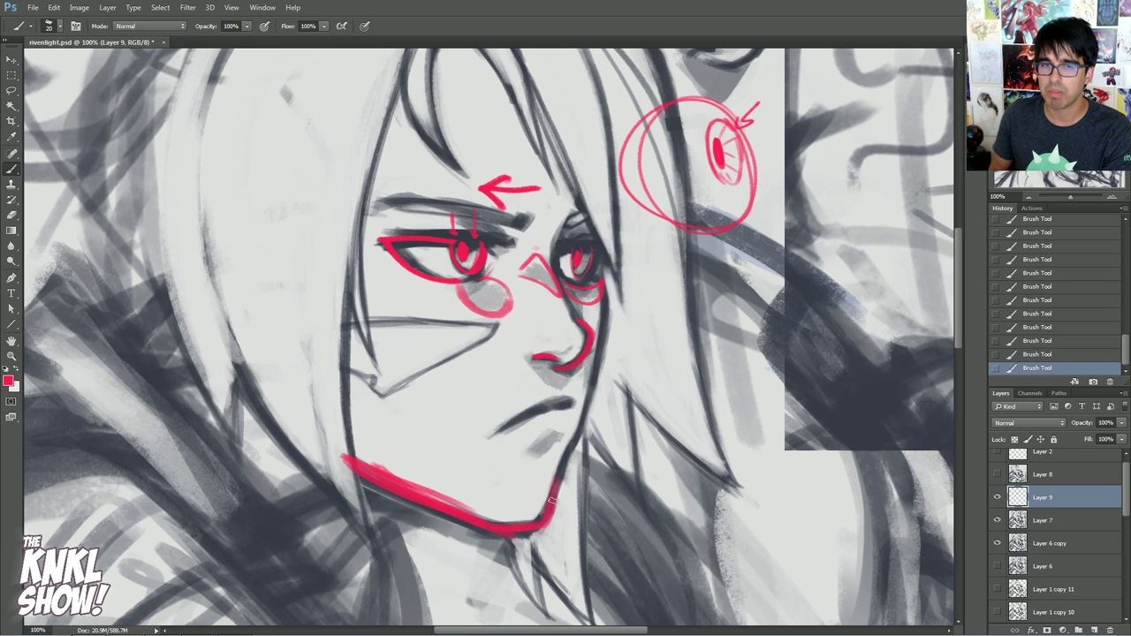
- Extend the red contour from the chin up the far side of the face to beside the nose
key("ctrl+plus")
left_click_drag(770, 355, 753, 179)
key("bracketleft")
key("bracketleft")
key("bracketright")
mouse_move(617, 442)
left_mouse_down()
mouse_move(664, 341)
mouse_move(654, 363)
mouse_move(689, 226)
left_mouse_up()
key("bracketleft")
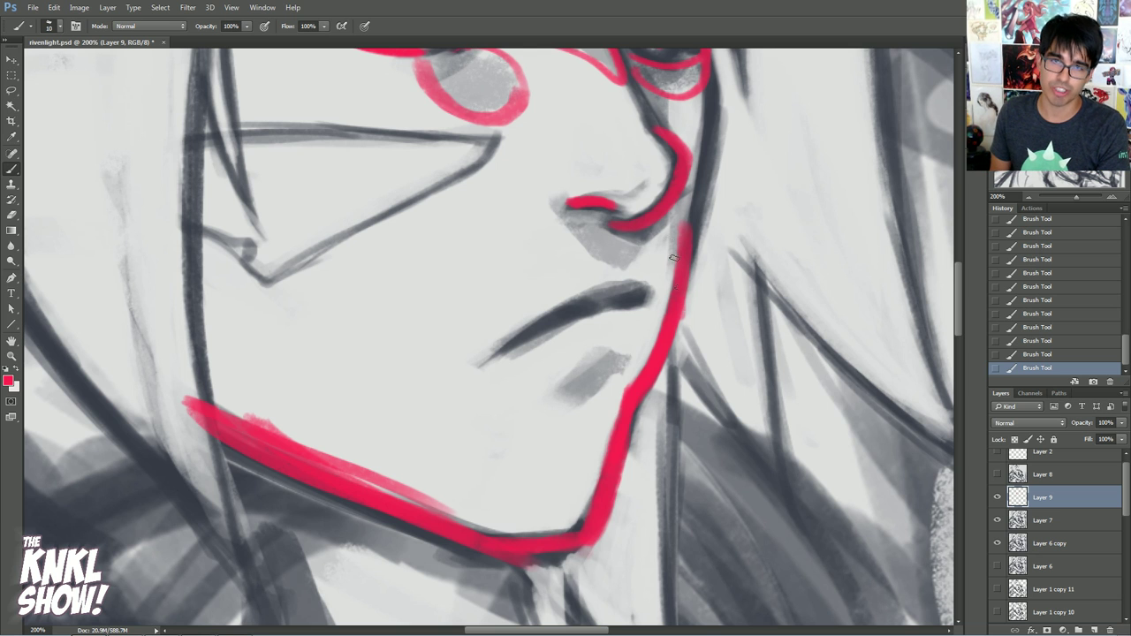
- Draw a red oval around the mouth from the nostril to the chin and lighten its inner cheek-side edge with the eraser
mouse_move(619, 408)
left_mouse_down()
mouse_move(508, 424)
mouse_move(526, 238)
mouse_move(517, 402)
mouse_move(618, 408)
left_mouse_up()
mouse_move(479, 380)
left_mouse_down()
mouse_move(469, 339)
mouse_move(595, 221)
mouse_move(486, 358)
left_mouse_up()
left_click_drag(562, 205, 503, 278)
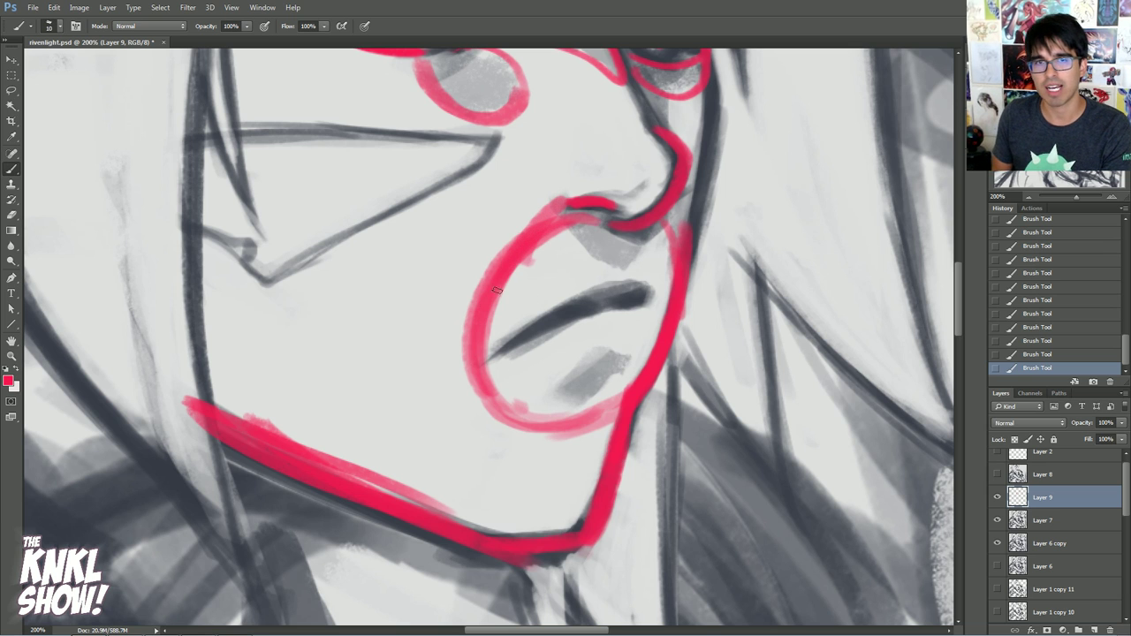
key("e")
left_click_drag(560, 242, 513, 265)
left_click_drag(575, 212, 497, 342)
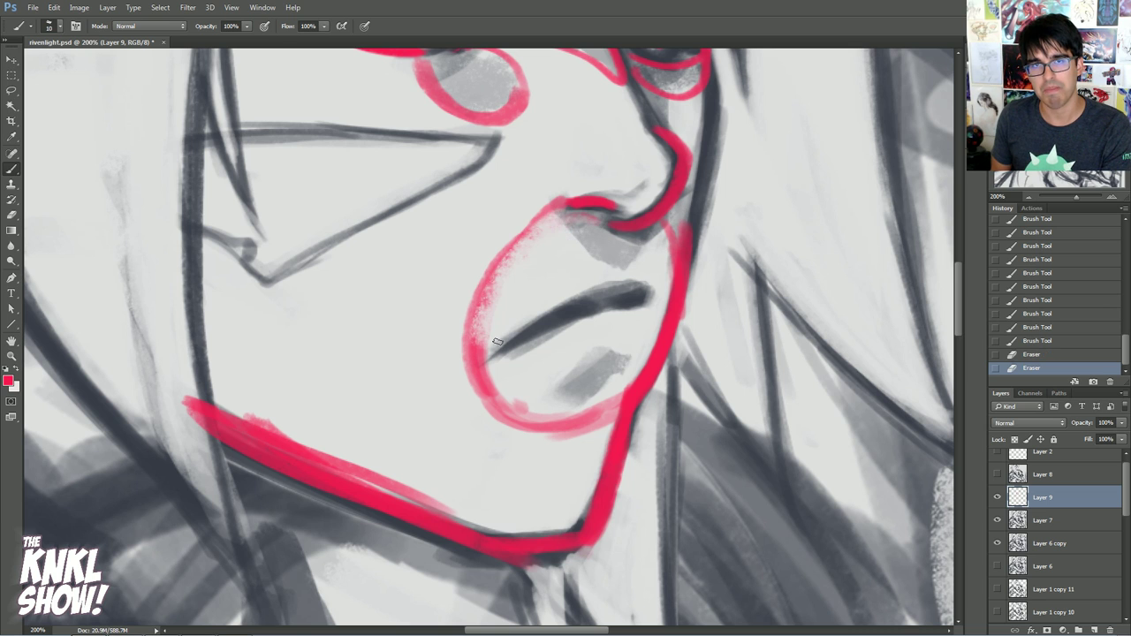
- Redraw the oval around the mouth slightly wider with thicker red brush strokes
key("b")
mouse_move(560, 183)
left_mouse_down()
mouse_move(569, 210)
mouse_move(571, 196)
mouse_move(553, 196)
mouse_move(482, 284)
mouse_move(456, 362)
left_mouse_up()
mouse_move(545, 193)
left_mouse_down()
mouse_move(466, 382)
mouse_move(483, 407)
left_mouse_up()
mouse_move(461, 352)
left_mouse_down()
mouse_move(524, 444)
mouse_move(543, 449)
left_mouse_up()
mouse_move(470, 392)
left_mouse_down()
mouse_move(588, 406)
mouse_move(638, 385)
left_mouse_up()
left_click_drag(539, 417, 624, 396)
left_click_drag(482, 298, 465, 408)
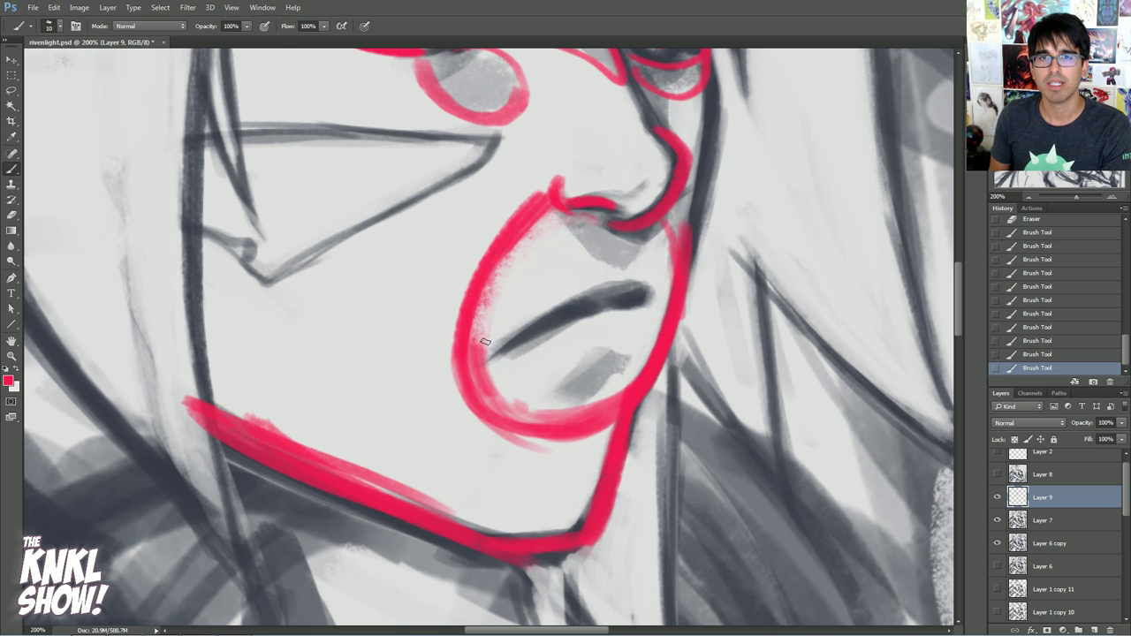
- Sketch thin curved vertical contour lines across the oval to show the rounded form around the mouth
left_click_drag(550, 214, 483, 405)
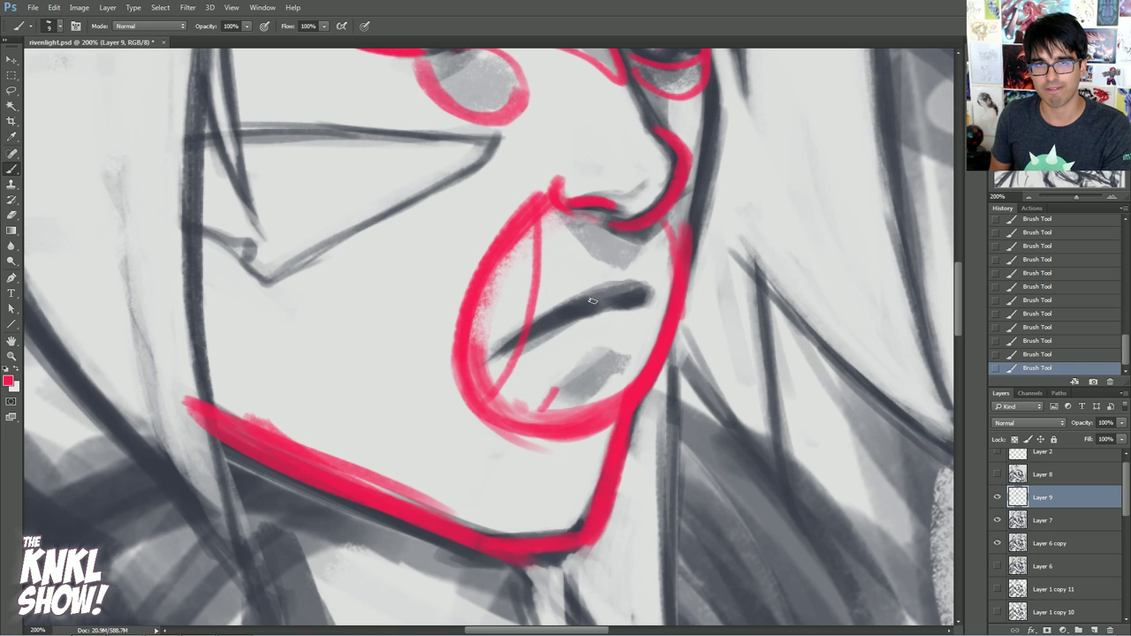
left_click_drag(599, 210, 554, 389)
left_click_drag(638, 242, 583, 412)
left_click_drag(676, 221, 665, 293)
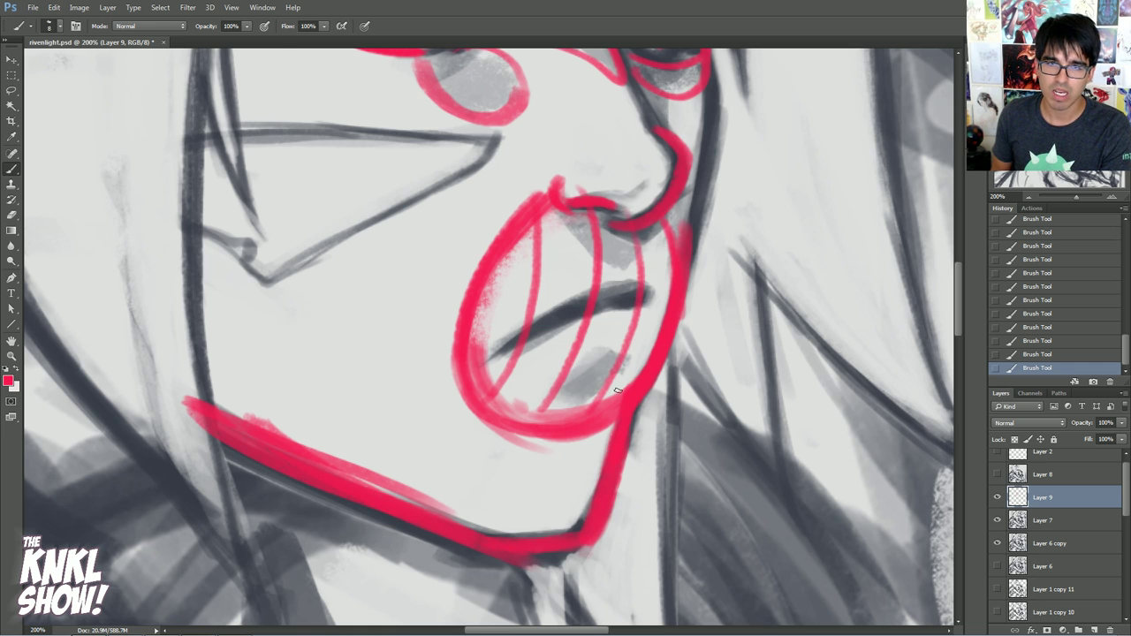
left_click_drag(657, 228, 621, 395)
- Add horizontal contour lines across the mouth oval, undoing and redrawing the second one with more curvature
left_click_drag(514, 242, 670, 244)
left_click_drag(464, 286, 688, 291)
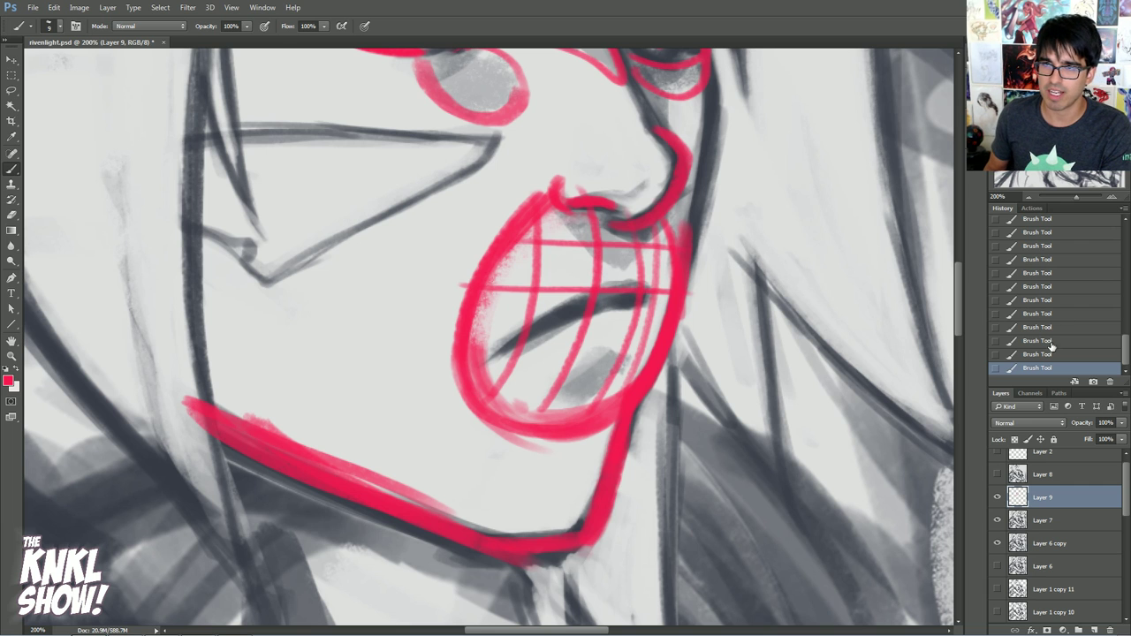
left_click(1051, 353)
left_click_drag(475, 285, 680, 281)
left_click_drag(473, 330, 676, 306)
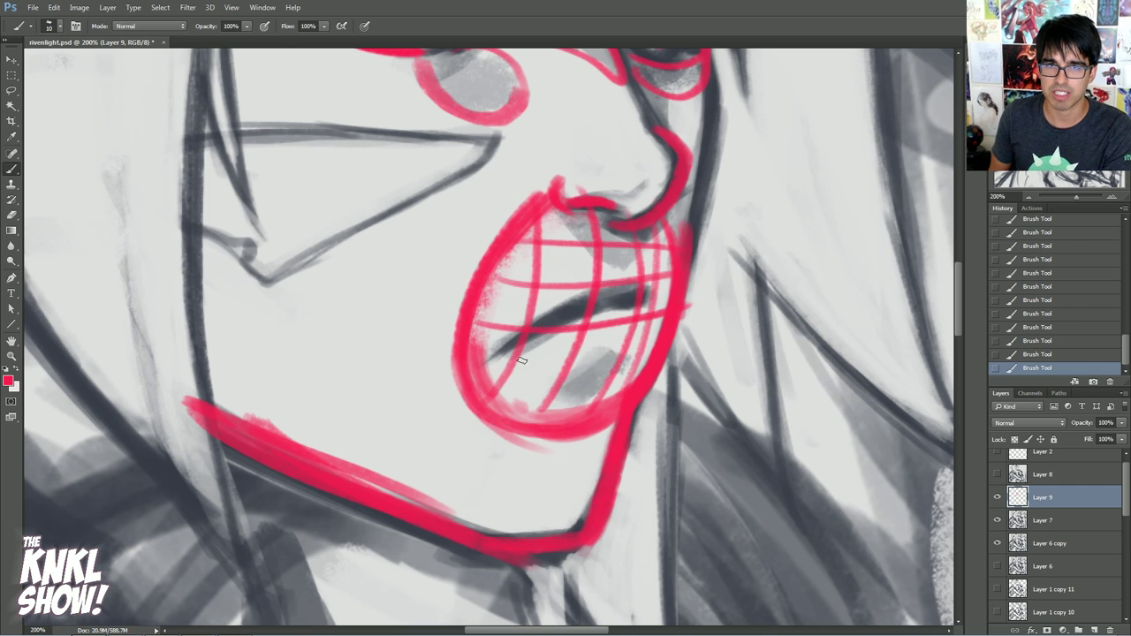
left_click_drag(491, 379, 705, 341)
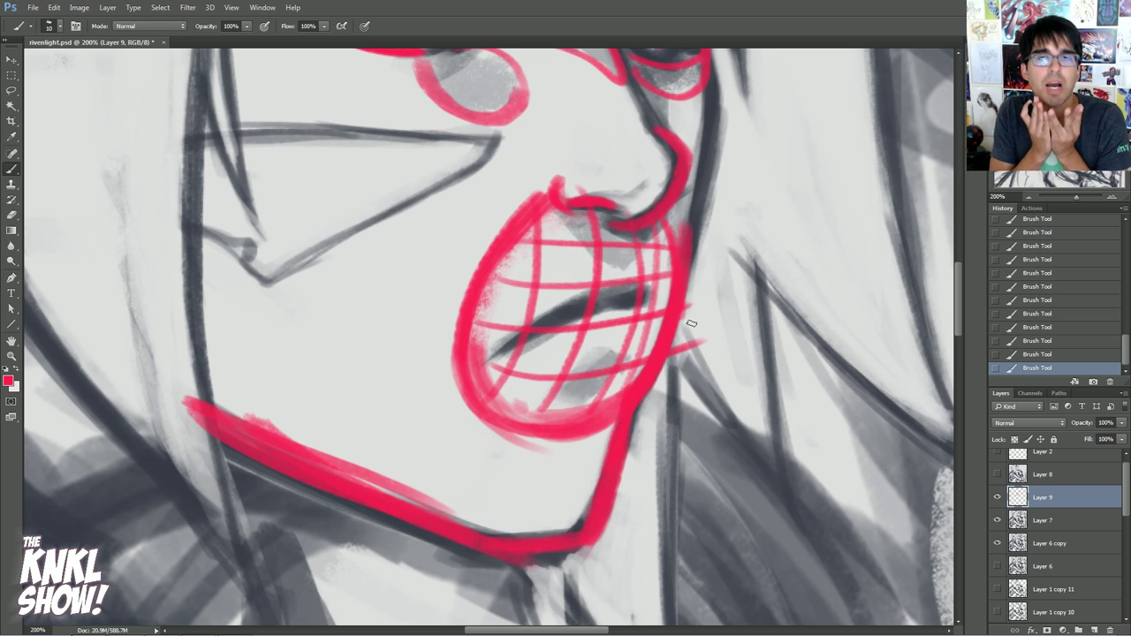
- Revert most of the contour grid, erase the oval's cheek side and draw a red fold line from the nostril past the mouth corner
left_click(1070, 259)
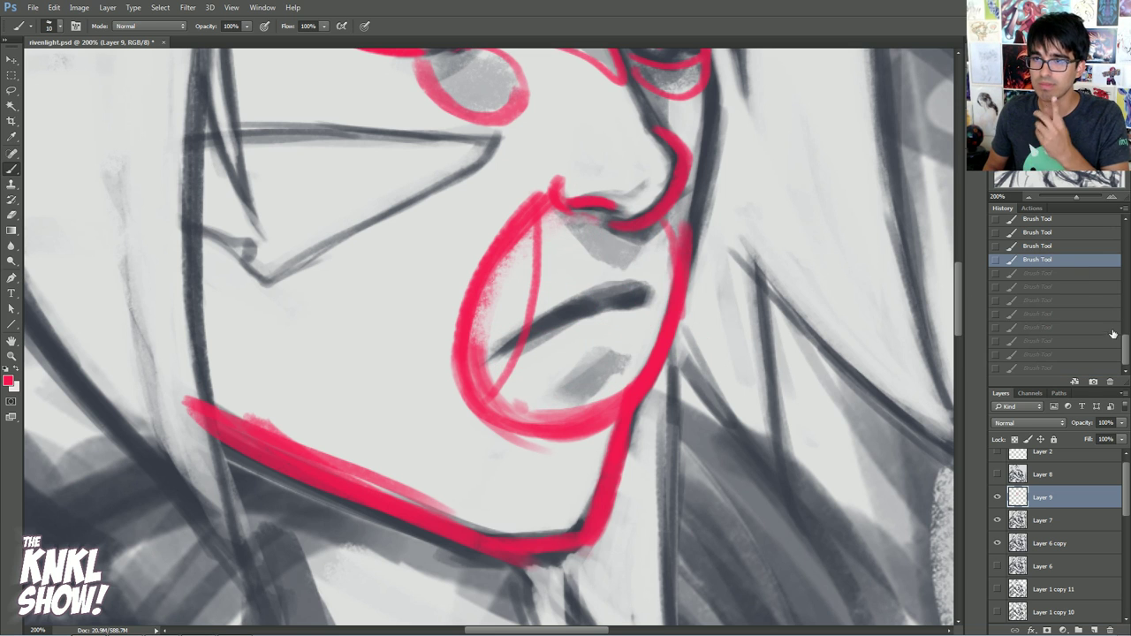
left_click(1072, 273)
mouse_move(487, 232)
left_mouse_down()
mouse_move(530, 290)
mouse_move(498, 349)
mouse_move(509, 396)
mouse_move(509, 215)
mouse_move(542, 155)
mouse_move(520, 215)
mouse_move(515, 393)
left_mouse_up()
key("b")
mouse_move(564, 177)
left_mouse_down()
mouse_move(579, 212)
mouse_move(454, 371)
left_mouse_up()
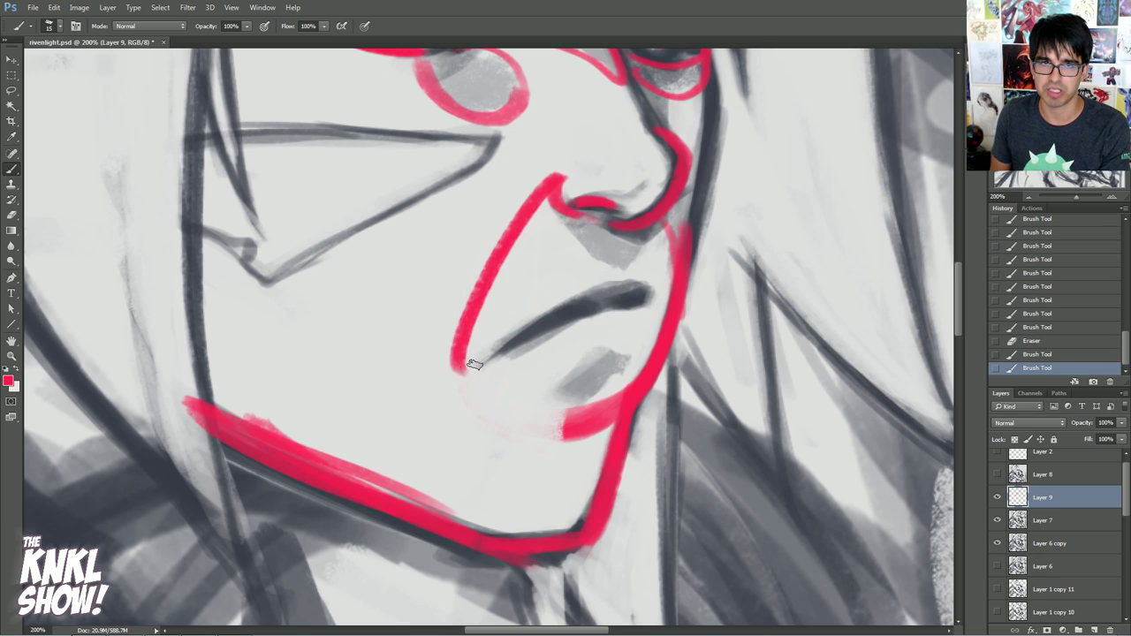
- Try erasing the red fold line with Layer 7 selected, and duplicate an earlier eraser state from the history
left_click(1029, 197)
left_click(1029, 197)
key("alt+bracketleft")
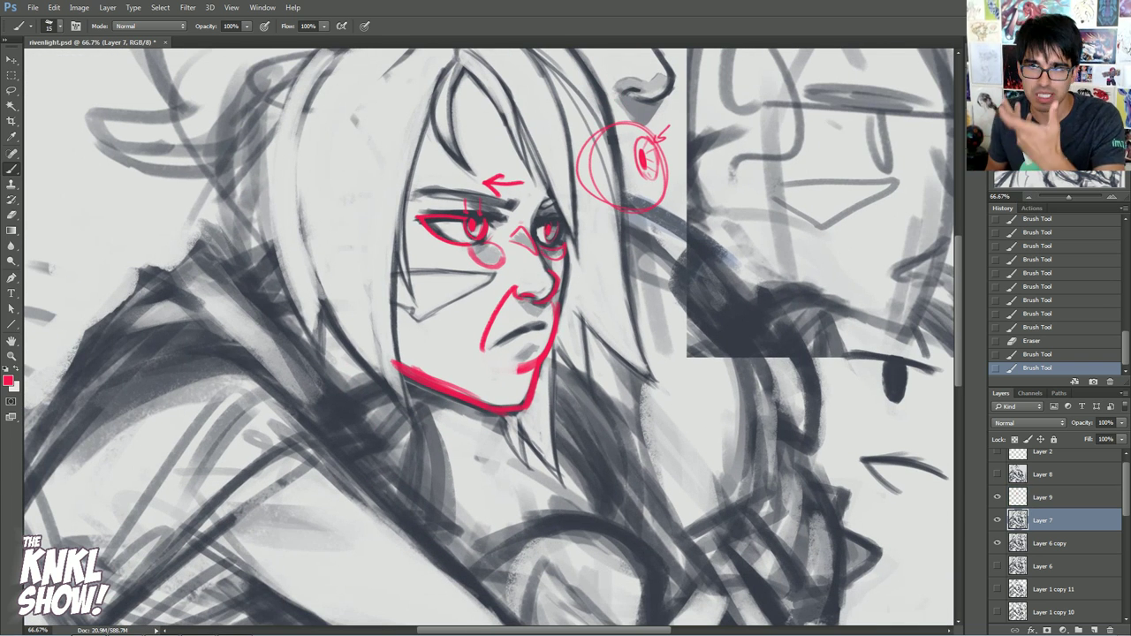
left_click_drag(521, 287, 476, 362)
left_click_drag(498, 306, 490, 326)
key("alt+bracketleft")
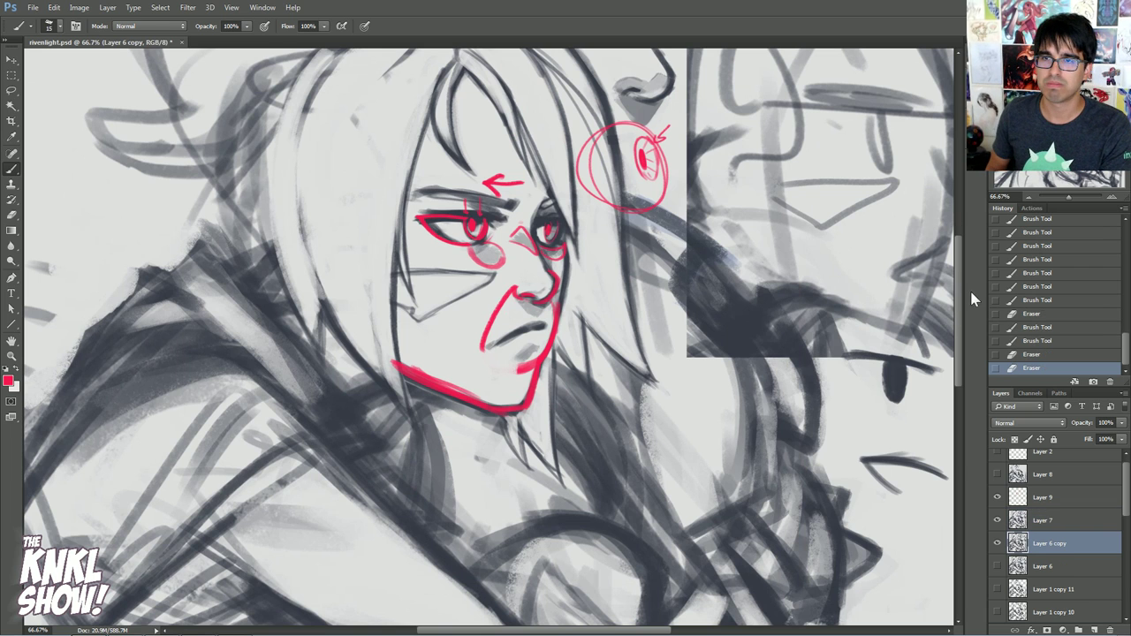
left_click(1028, 355, "alt")
- Select Layer 9 and erase the red fold line beside the mouth and the oval remnant below the lips
left_click_drag(1126, 581, 1121, 482)
left_click(1078, 506)
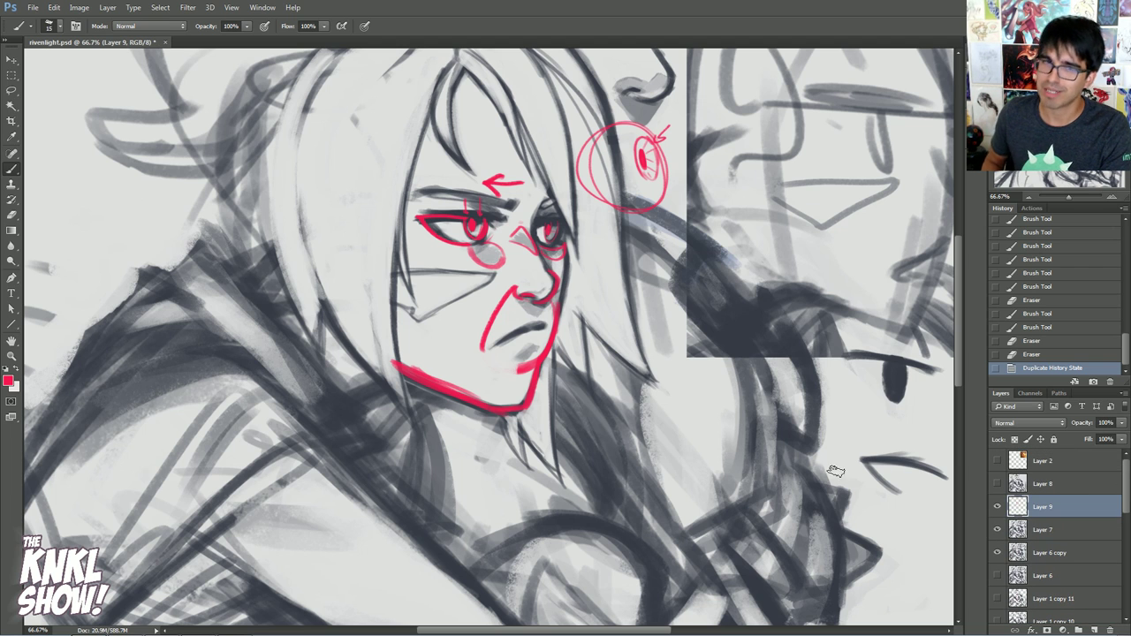
mouse_move(494, 333)
left_mouse_down()
mouse_move(483, 359)
mouse_move(490, 311)
left_mouse_up()
left_click_drag(503, 300, 517, 286)
left_click(1111, 198)
mouse_move(550, 349)
left_mouse_down()
mouse_move(453, 329)
mouse_move(445, 361)
left_mouse_up()
mouse_move(472, 292)
left_mouse_down()
mouse_move(489, 276)
mouse_move(459, 318)
mouse_move(469, 312)
left_mouse_up()
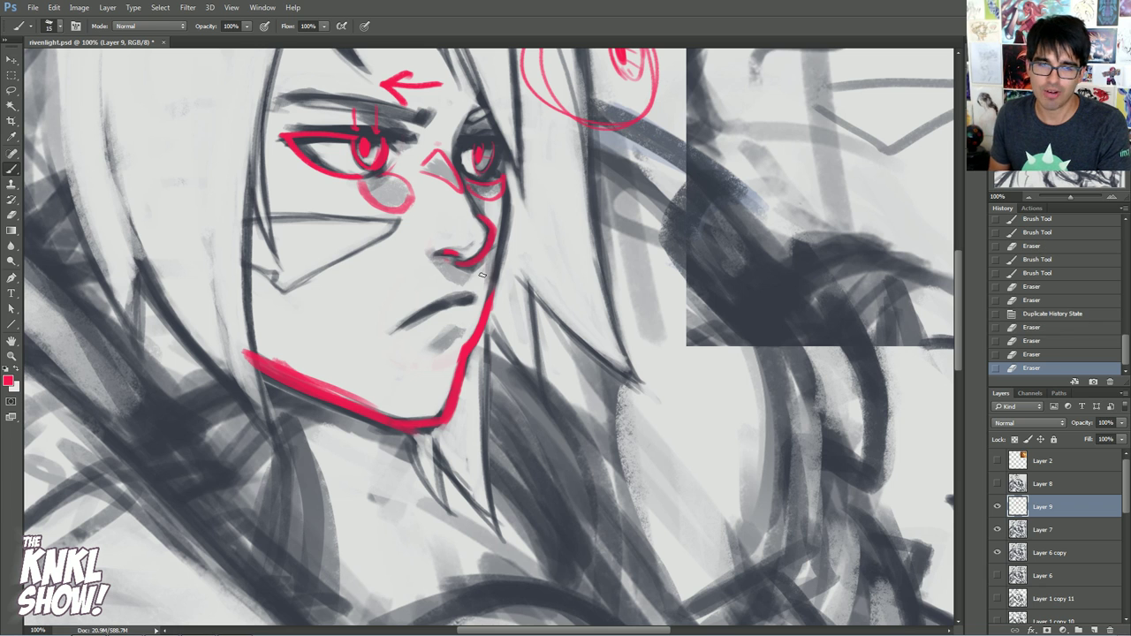
- Trace the far cheek contour in red from the chin up to the far eye
key("b")
left_click_drag(468, 350, 482, 318)
left_click_drag(482, 320, 491, 289)
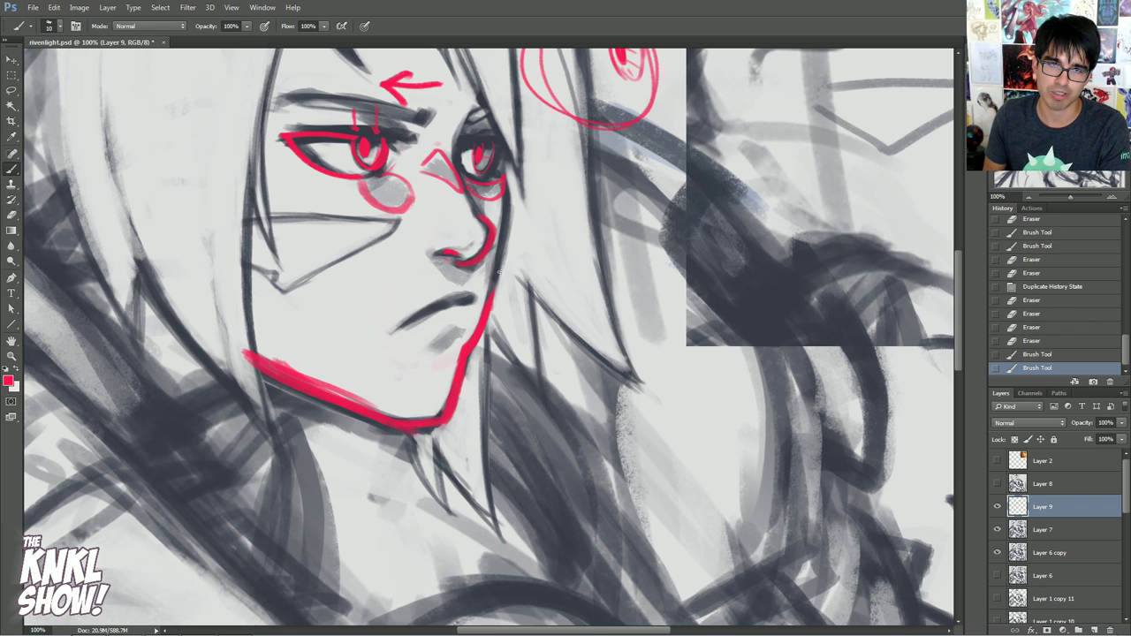
mouse_move(480, 329)
left_mouse_down()
mouse_move(510, 209)
mouse_move(504, 186)
left_mouse_up()
mouse_move(508, 212)
left_mouse_down()
mouse_move(494, 163)
mouse_move(508, 123)
left_mouse_up()
- Hide Layer 9 and Layer 7, select Layer 6 copy and toggle its visibility to check the earlier sketch
left_click(1043, 529)
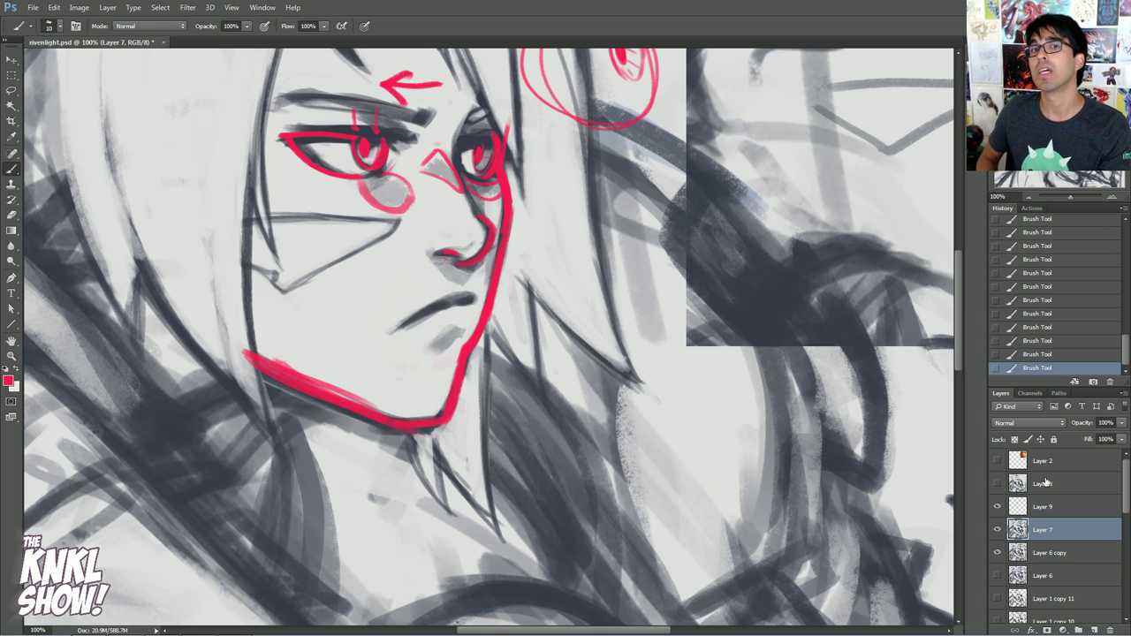
left_click(997, 508)
left_click(998, 530)
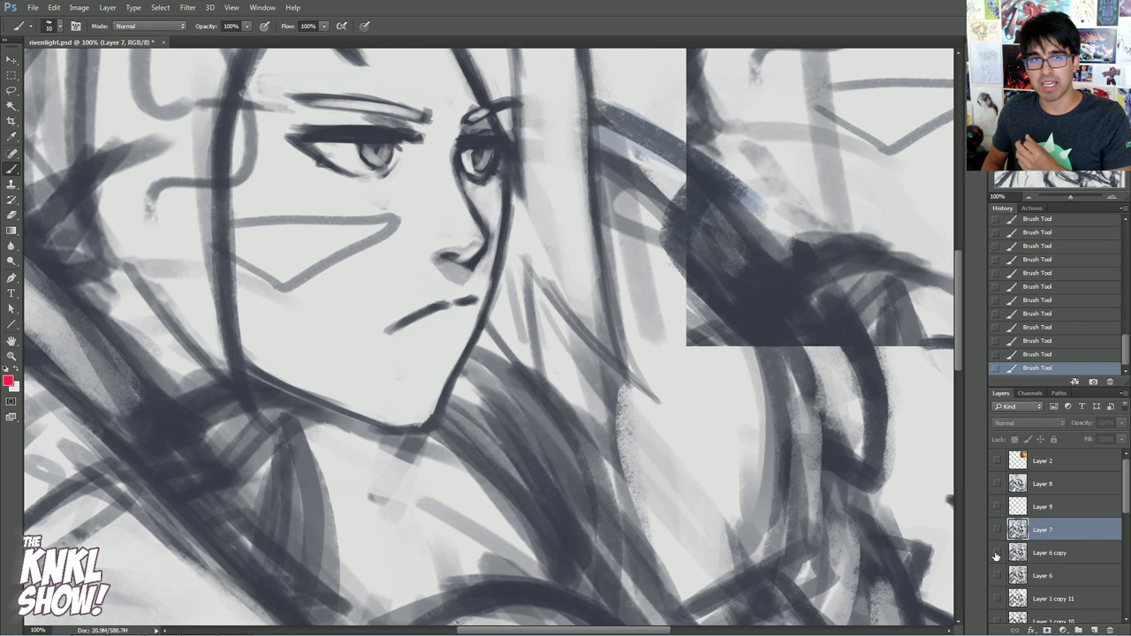
left_click(1009, 555)
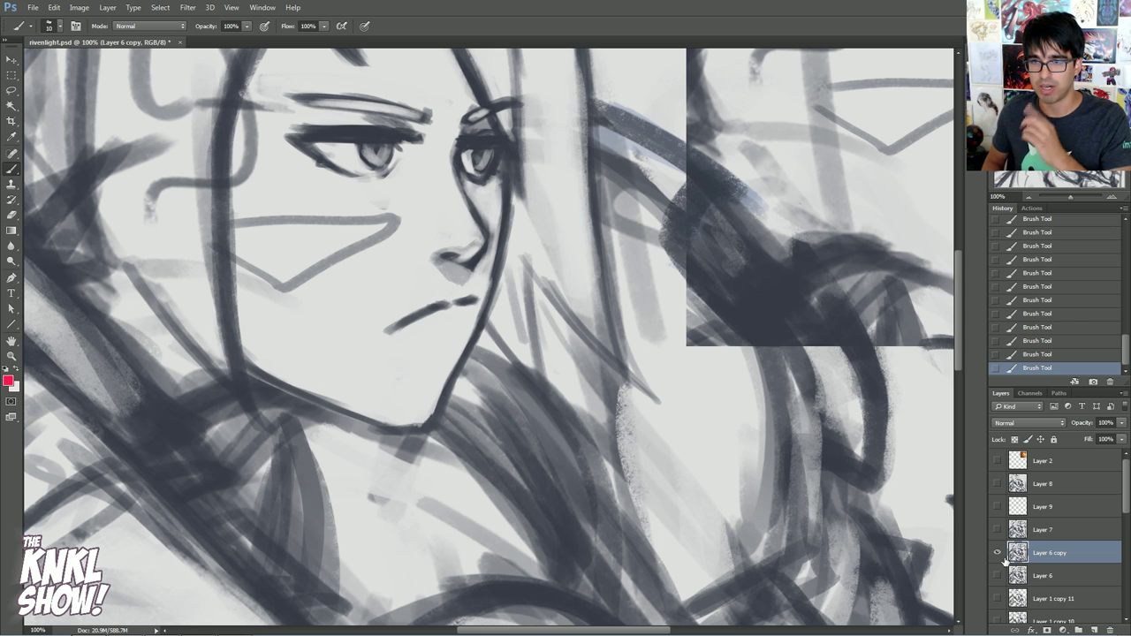
scroll(1115, 521, "down", 5)
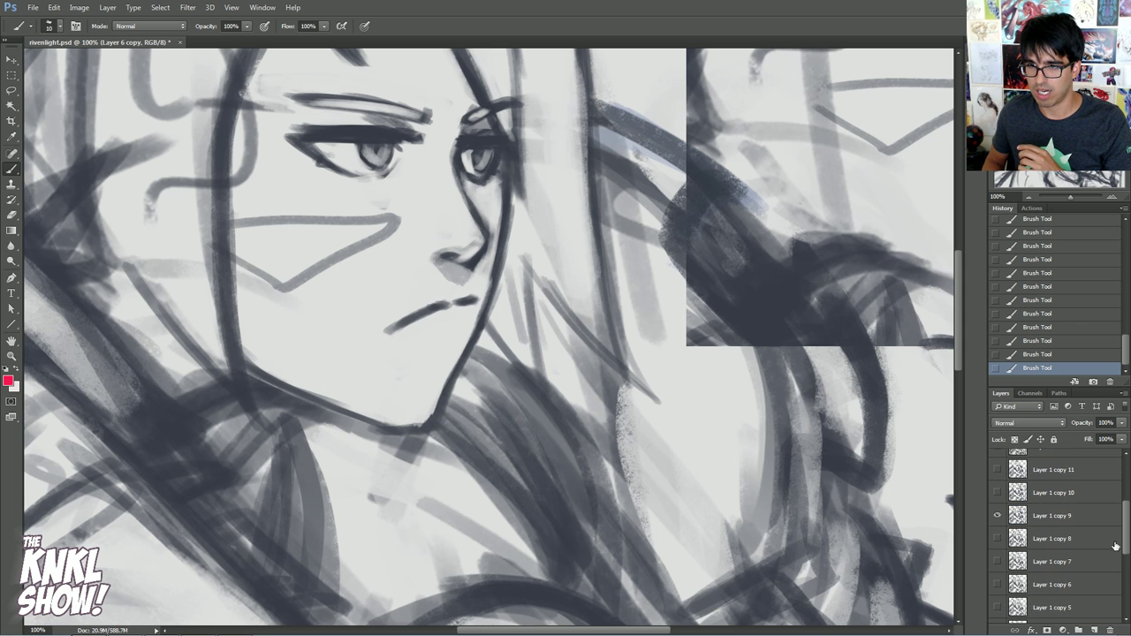
scroll(1127, 542, "up", 5)
left_click(997, 532)
left_click(997, 533)
- Sample the dark line colour at the far eye and lasso the near eye and eyebrow on Layer 6 copy
left_click_drag(526, 357, 633, 428)
left_click(570, 217, "alt")
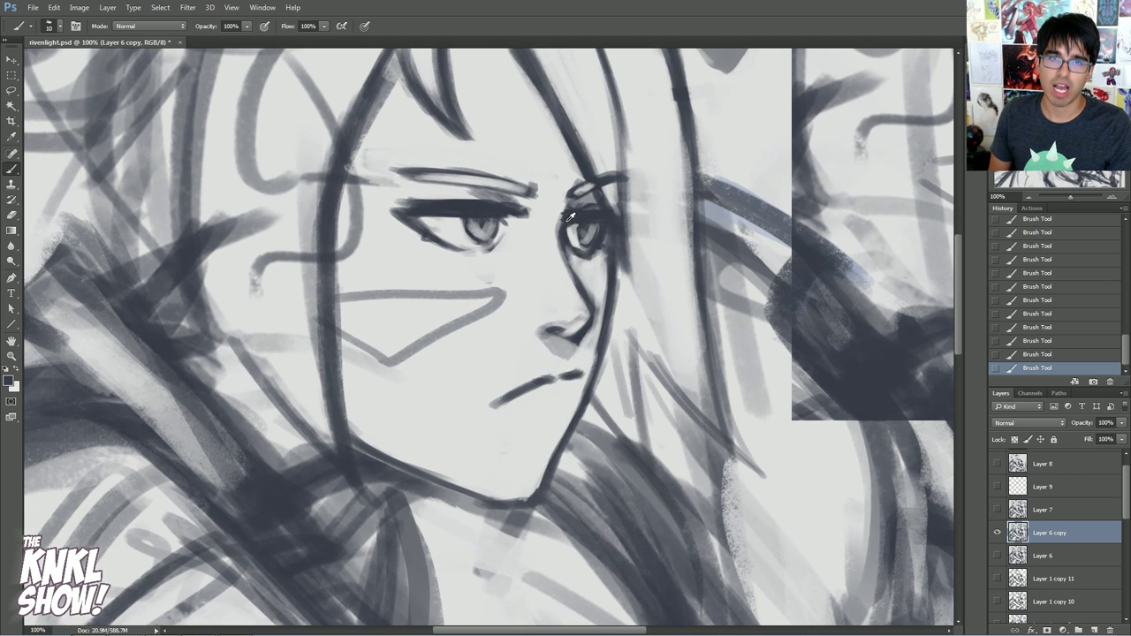
scroll(1127, 476, "up", 2)
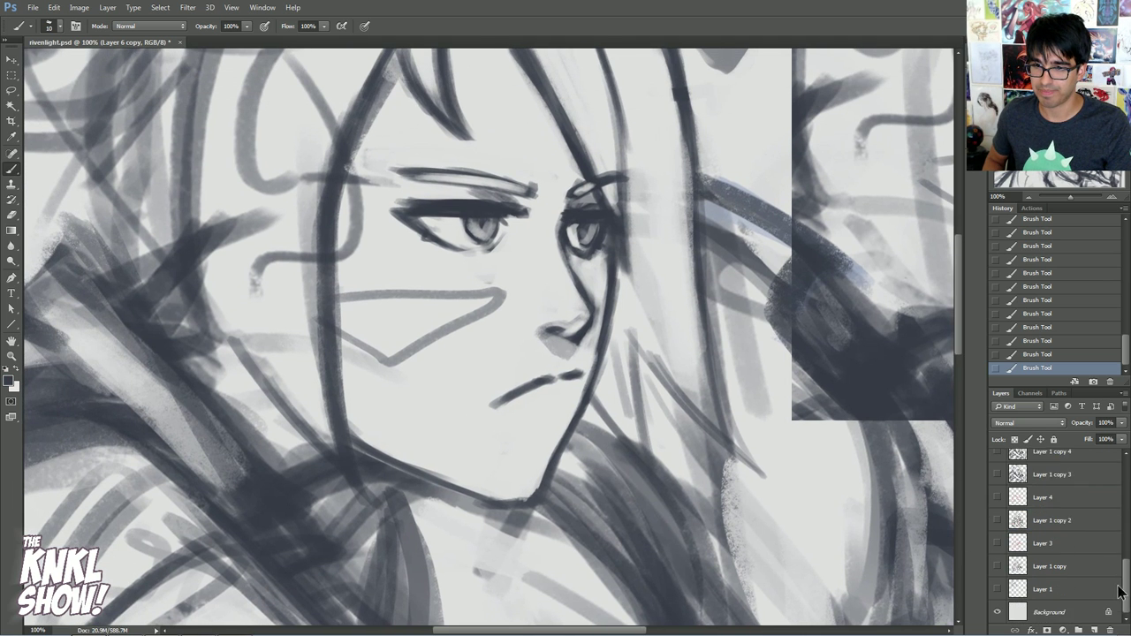
key("l")
mouse_move(374, 235)
left_mouse_down()
mouse_move(454, 280)
mouse_move(516, 259)
mouse_move(543, 212)
mouse_move(402, 142)
left_mouse_up()
left_click_drag(367, 191, 380, 237)
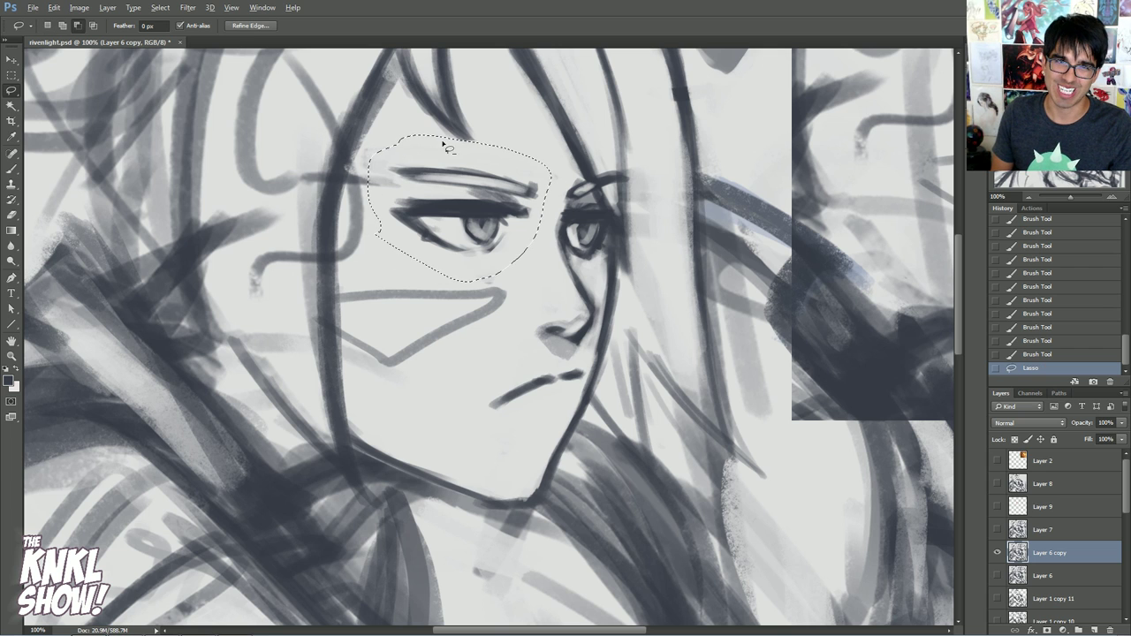
- Try copying the selected eye to a new layer and nudging it sideways, and revert to the lasso selection
key("v")
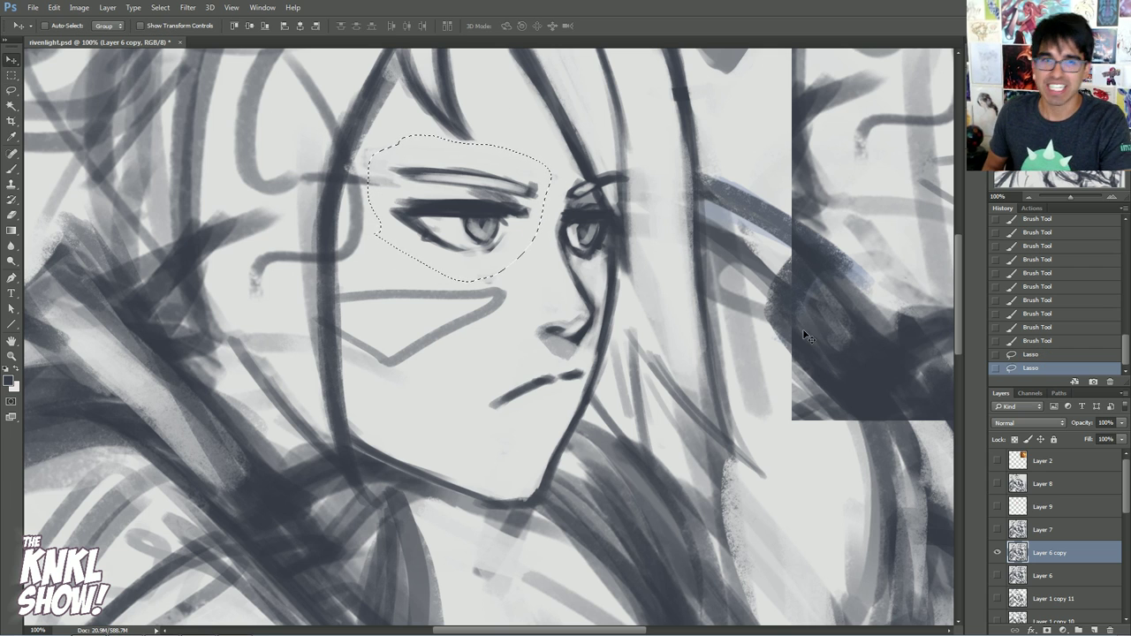
key("ctrl+j")
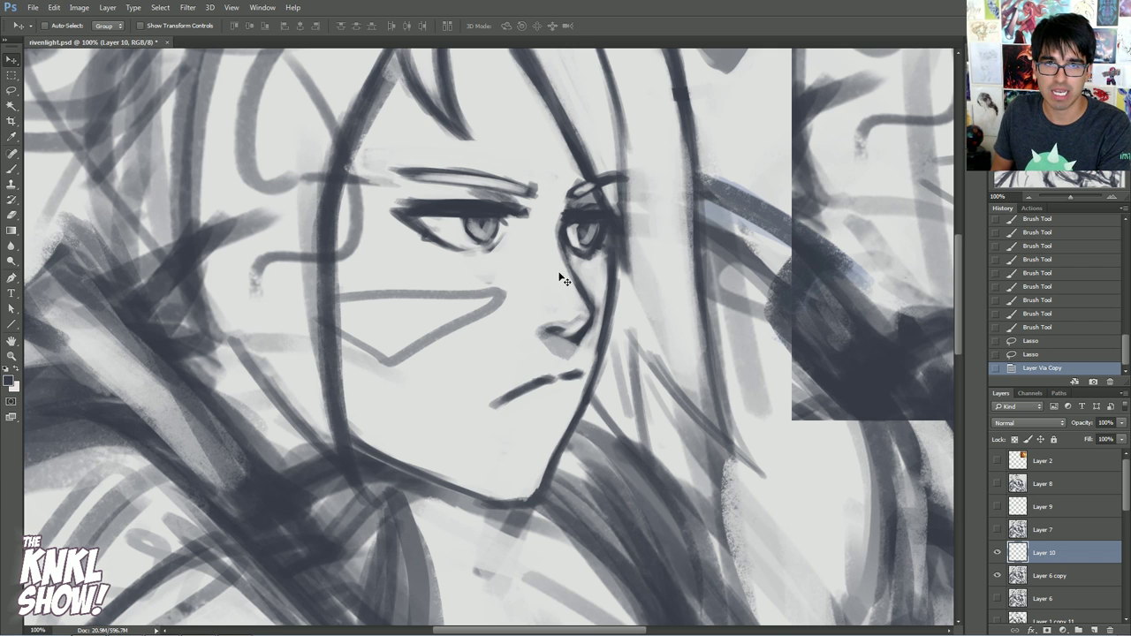
key("Left")
key("Left")
key("Left")
left_click(1031, 341)
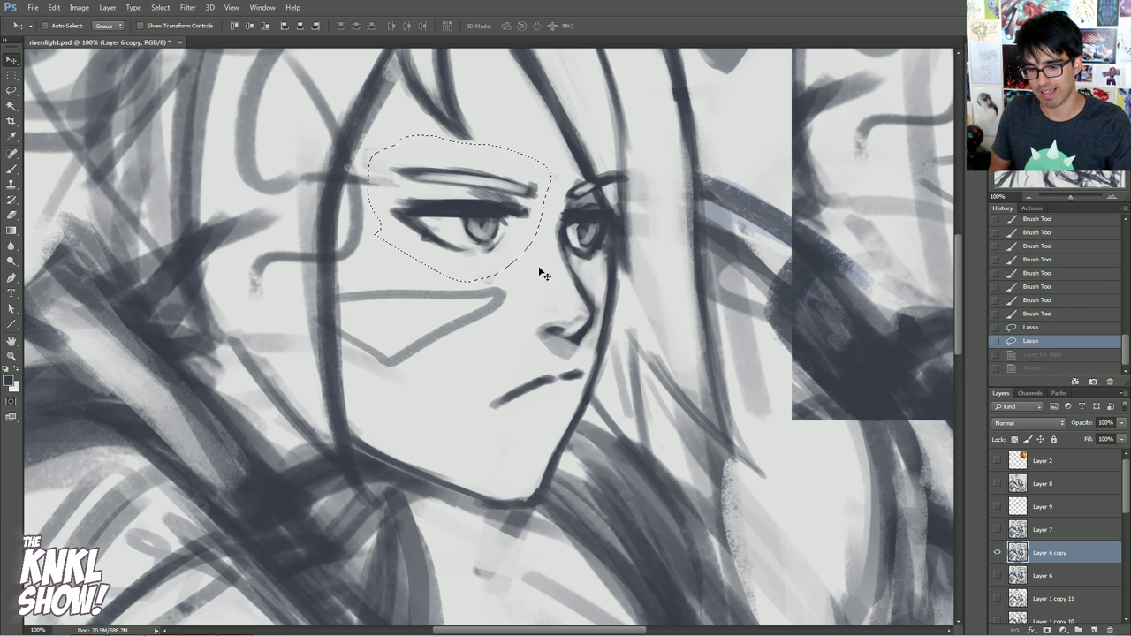
- Copy the selected eye to a new layer, move it well toward the hair as a demonstration, and revert to the lasso selection
key("ctrl+j")
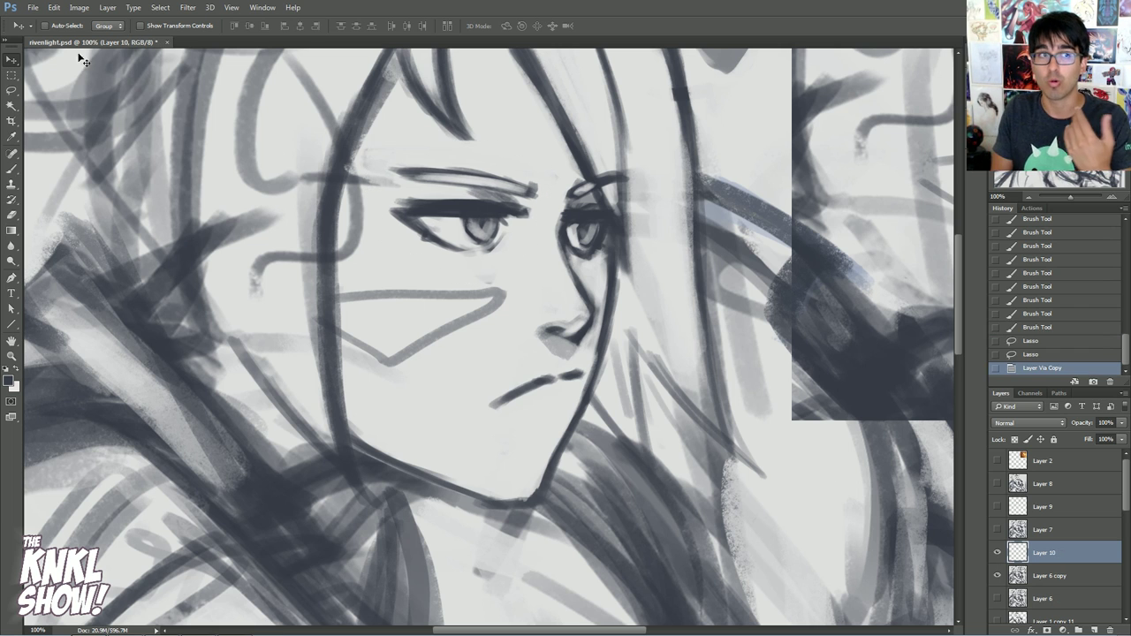
left_click_drag(440, 212, 375, 219)
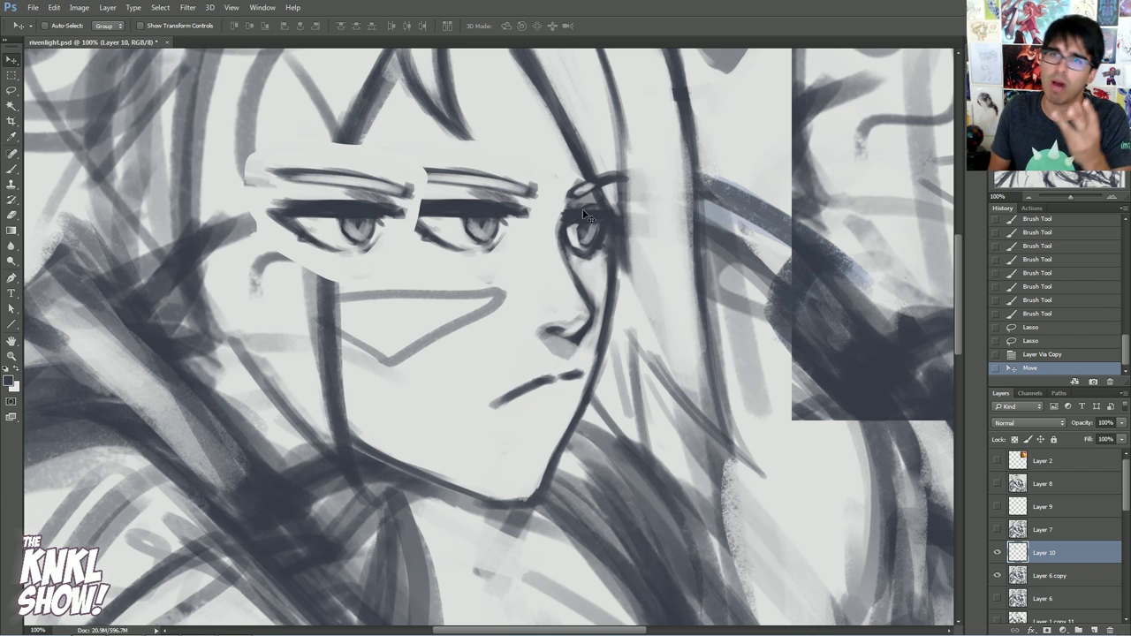
left_click(1032, 354)
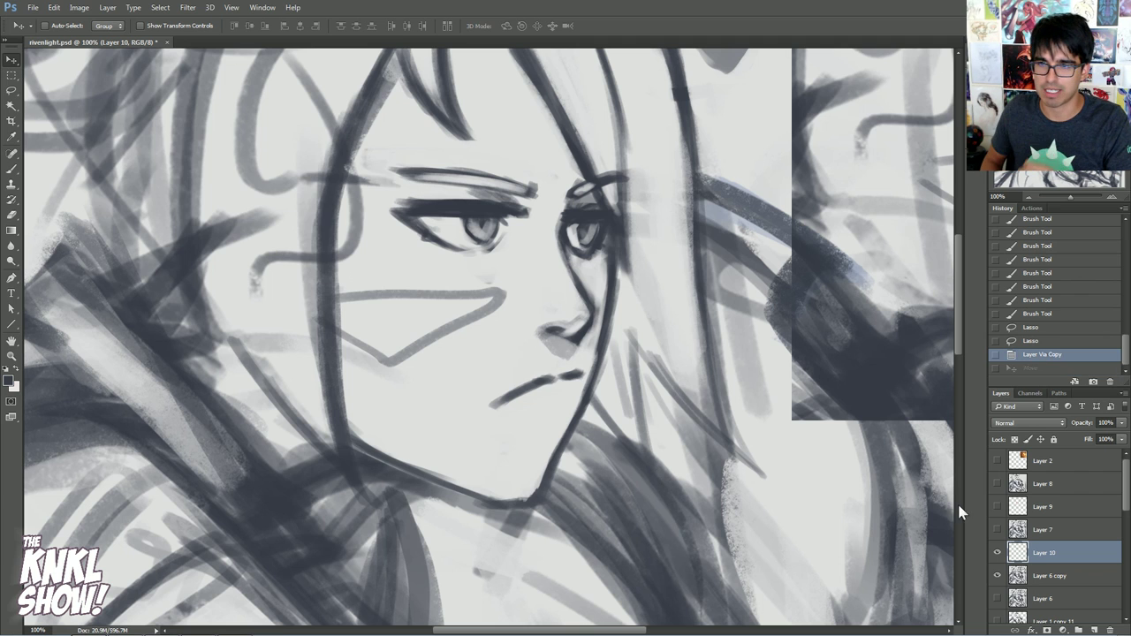
left_click(1030, 341)
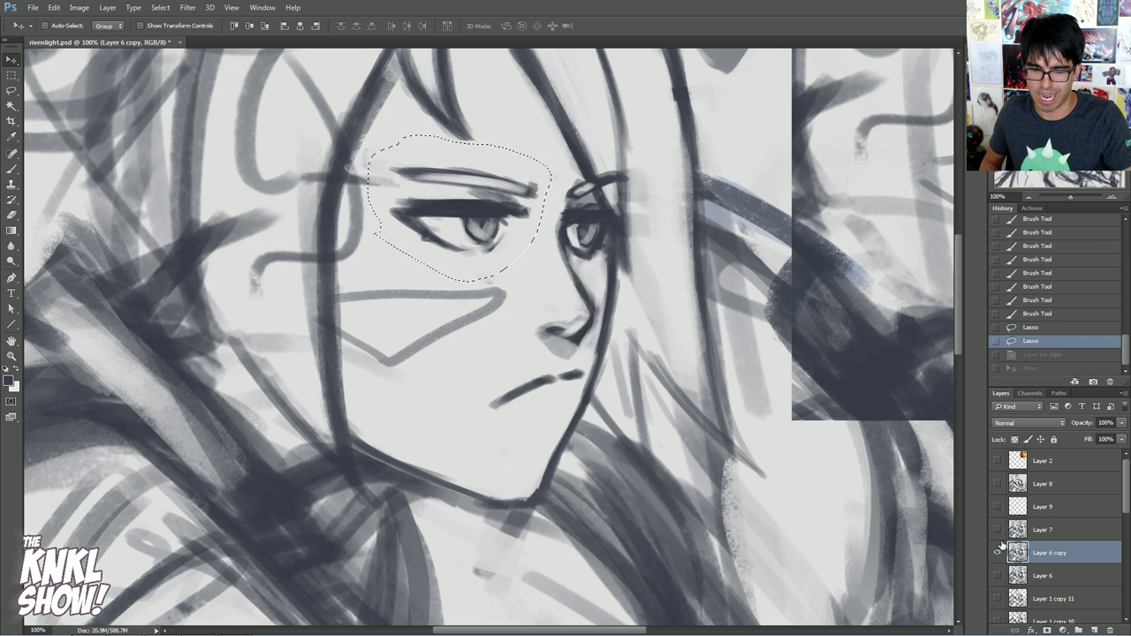
- Copy the selected near eye and eyebrow to a new layer and nudge the copy slightly left and up
key("ctrl+j")
key("Left")
key("Left")
key("Left")
key("Up")
key("Up")
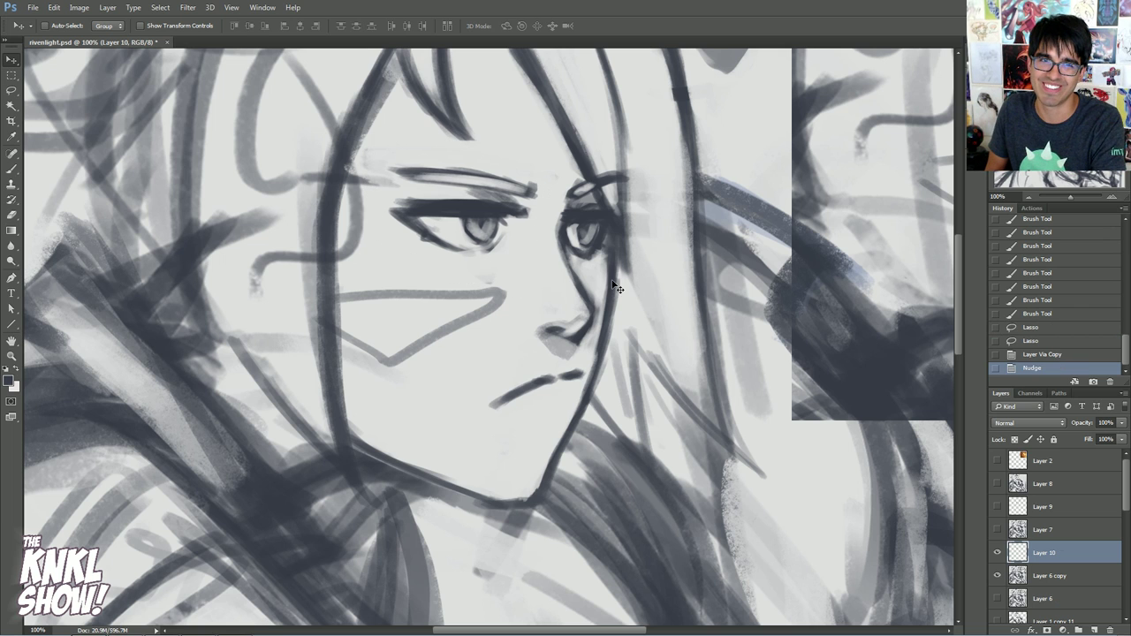
- Nudge the copied near eye and eyebrow back and forth, ending with them shifted closer to the nose bridge
key("Left")
key("Right")
key("Right")
key("Left")
key("Right")
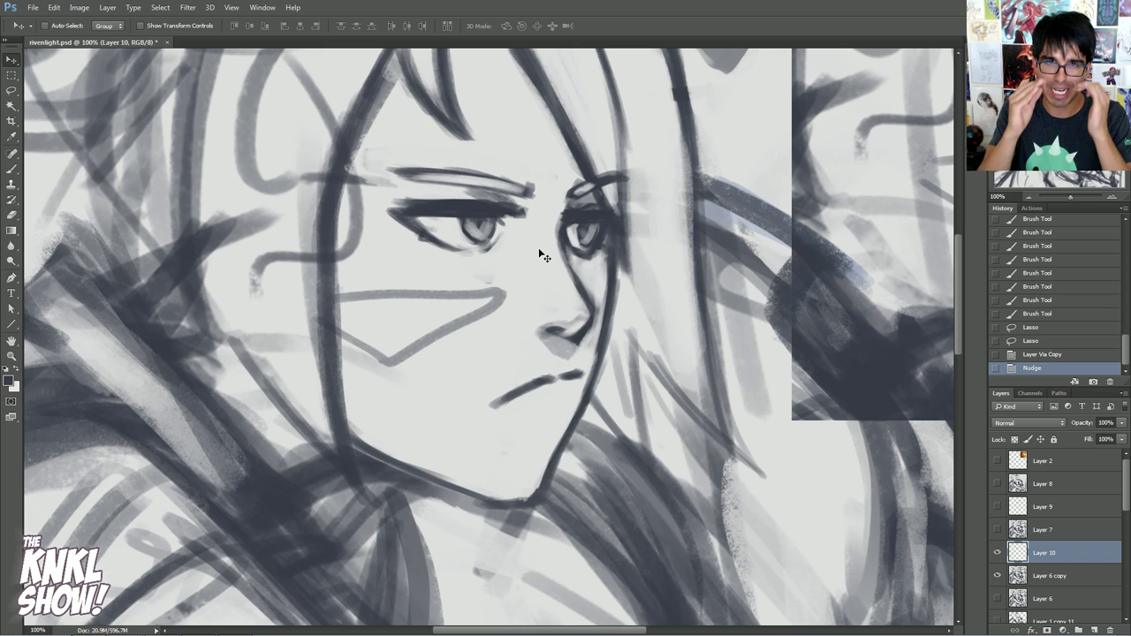
left_click_drag(477, 232, 503, 237)
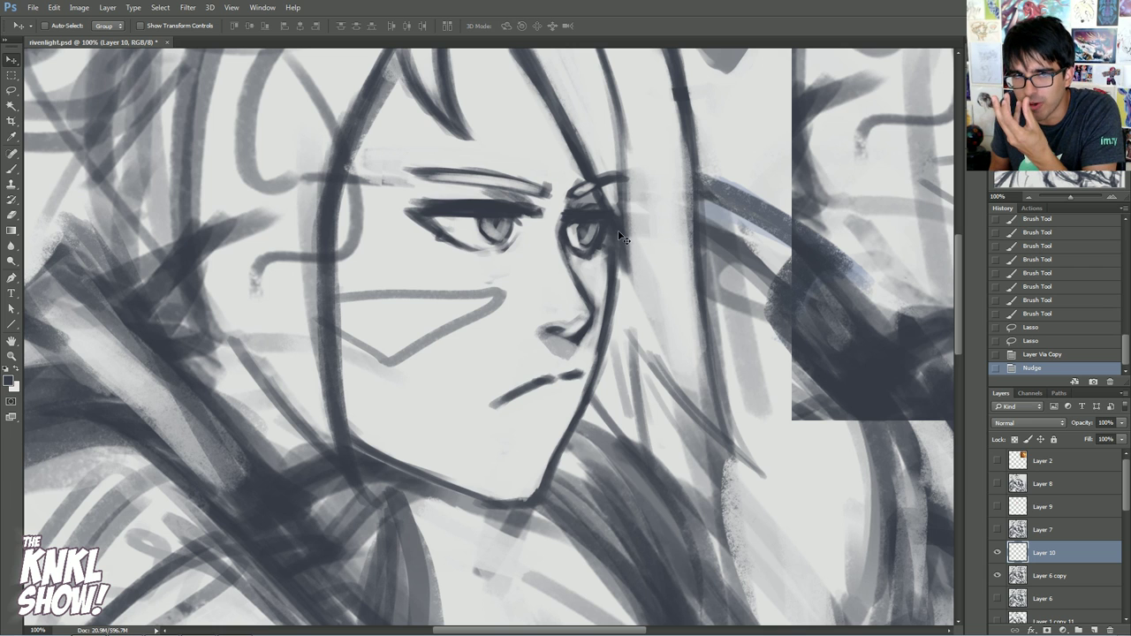
- Set the brush colour to bright blue and create a new layer above Layer 9 for annotation
key("b")
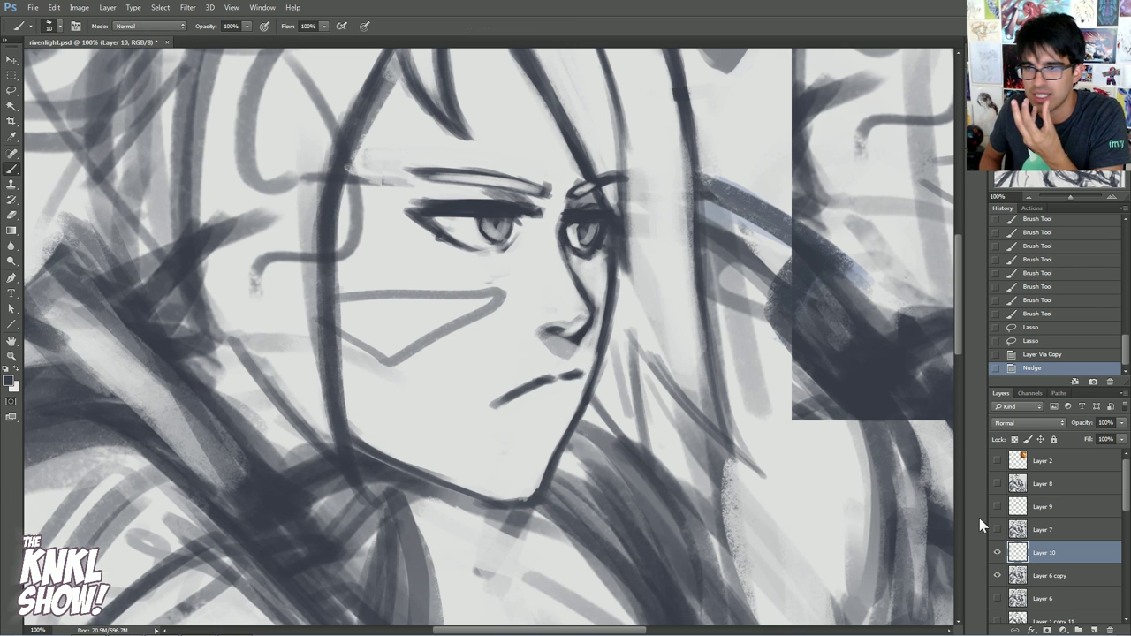
left_click(1035, 511)
left_click(7, 383)
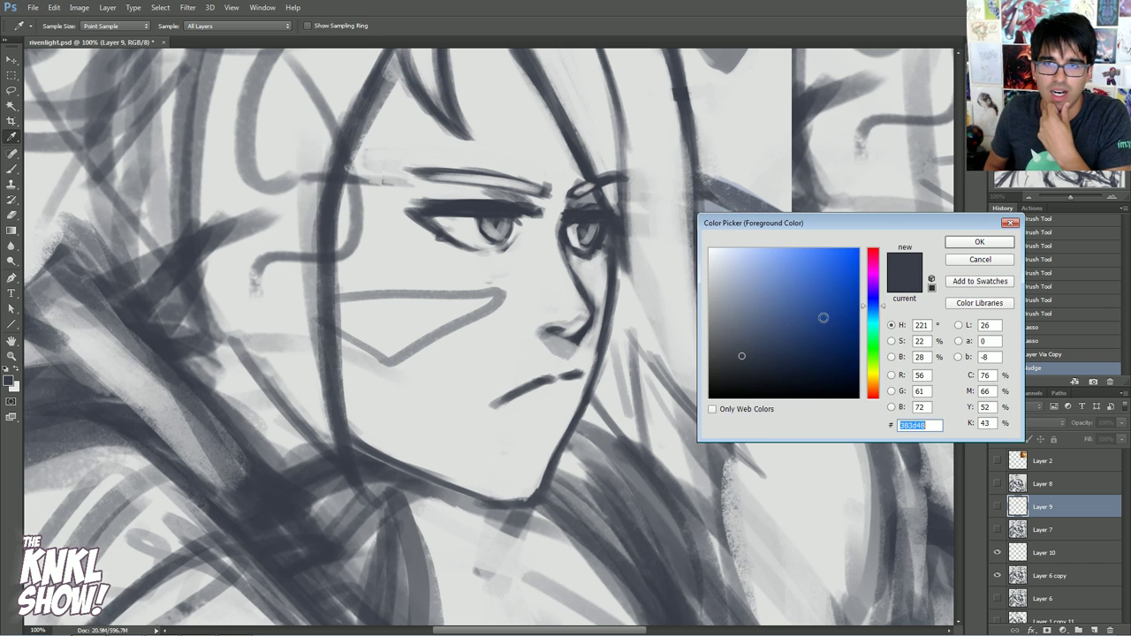
left_click(830, 257)
left_click(957, 246)
key("ctrl+shift+n")
key("Return")
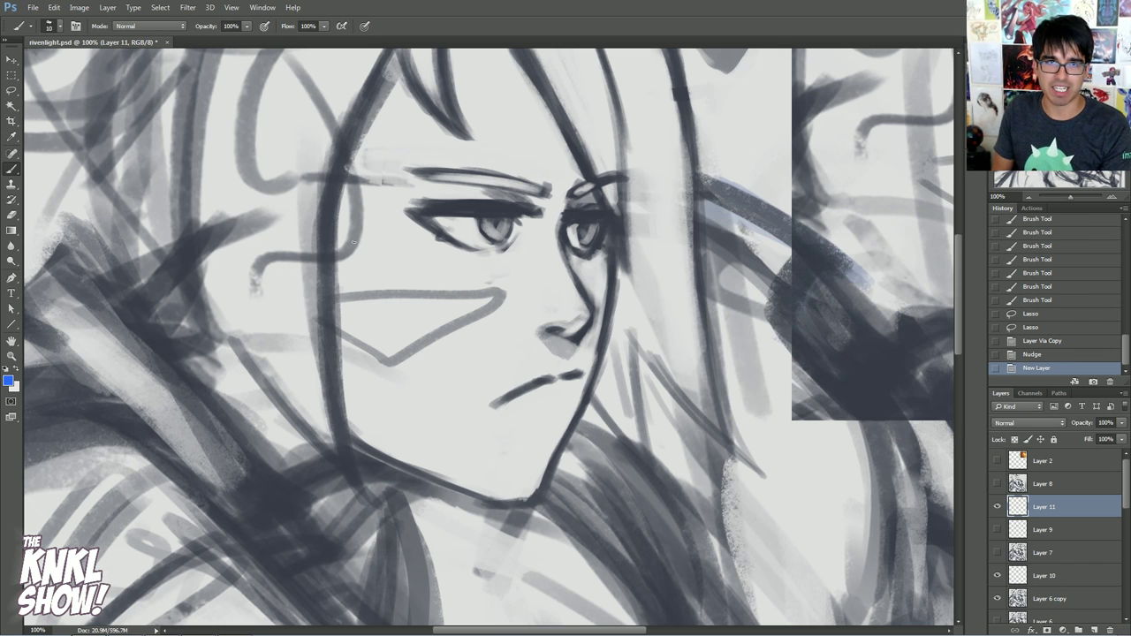
- Sketch blue arcs, a hatched block and a diagonal line over the side of the face, and revert to the empty new layer
mouse_move(221, 295)
left_mouse_down()
mouse_move(416, 240)
mouse_move(310, 190)
mouse_move(218, 207)
left_mouse_up()
left_click_drag(216, 208, 232, 294)
left_click_drag(210, 181, 232, 210)
left_click_drag(172, 152, 239, 327)
mouse_move(232, 212)
left_mouse_down()
mouse_move(292, 268)
mouse_move(382, 190)
mouse_move(428, 234)
left_mouse_up()
left_click_drag(354, 237, 502, 453)
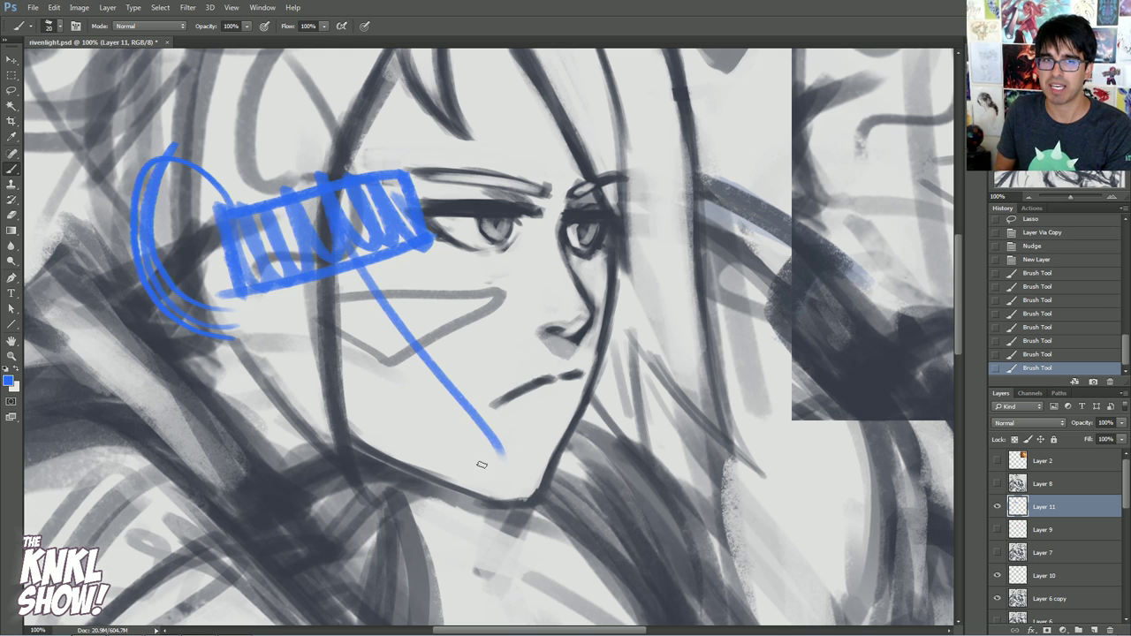
key("alt+bracketleft")
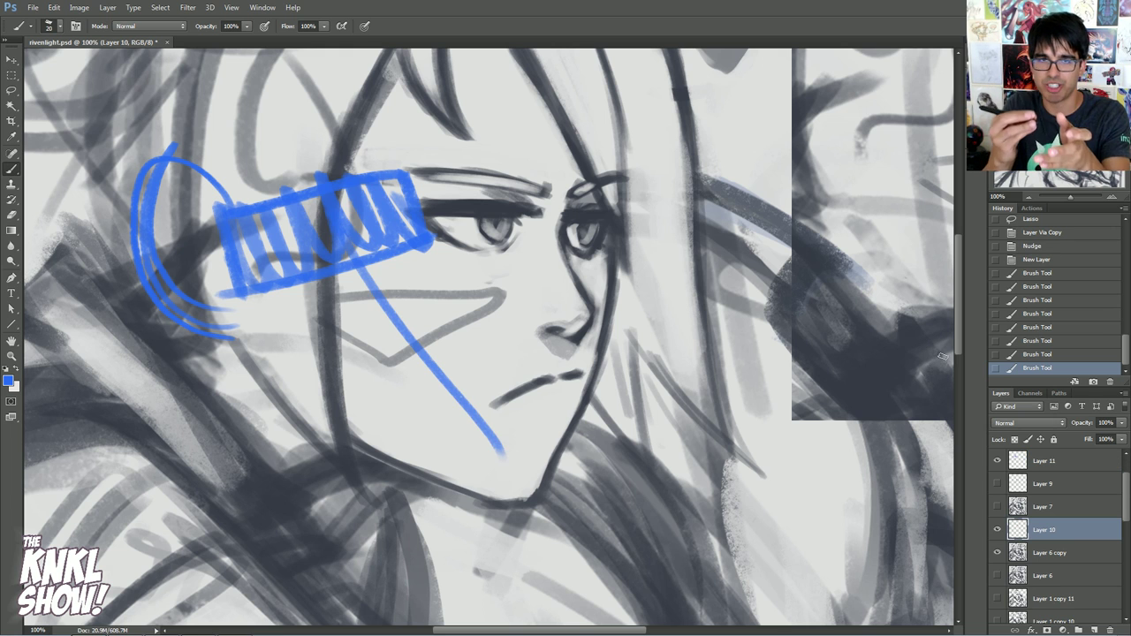
left_click(1028, 262)
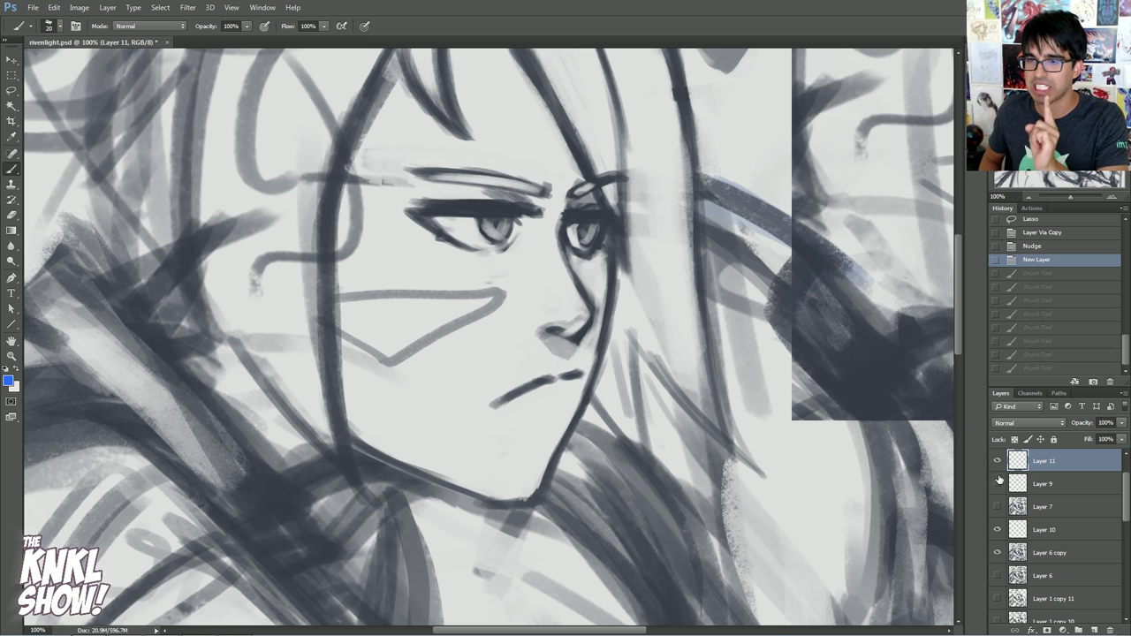
- Try the near eye on Layer 10 farther from the nose with light touch-up strokes, and settle it slightly back toward the far eye
left_click(1046, 529)
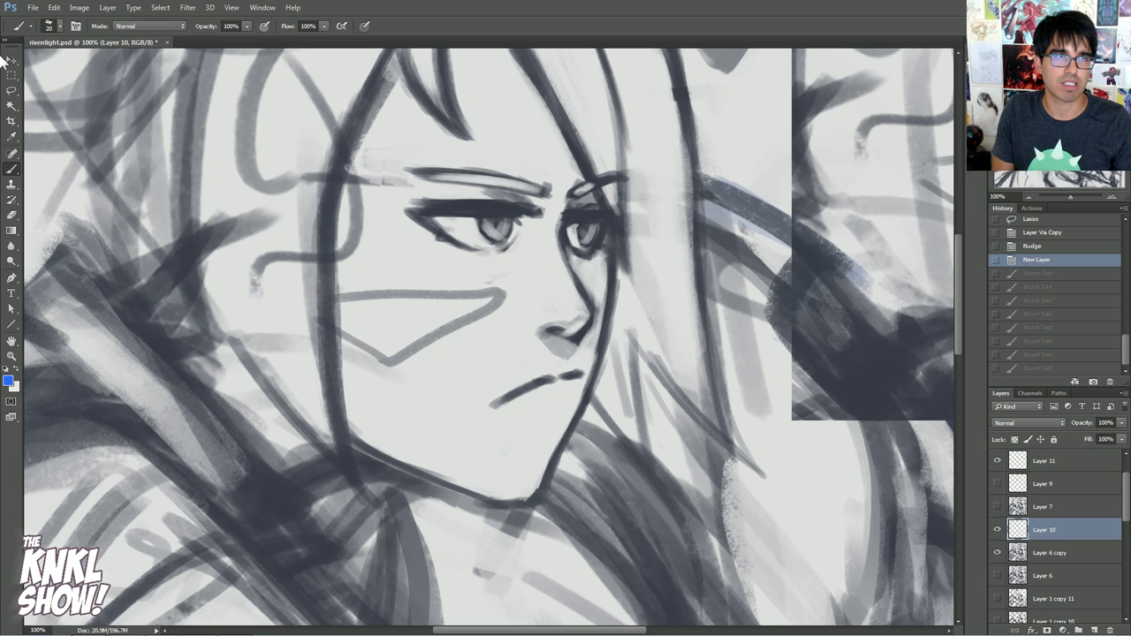
key("v")
mouse_move(499, 228)
left_mouse_down()
mouse_move(477, 229)
mouse_move(491, 242)
mouse_move(492, 222)
mouse_move(522, 212)
left_mouse_up()
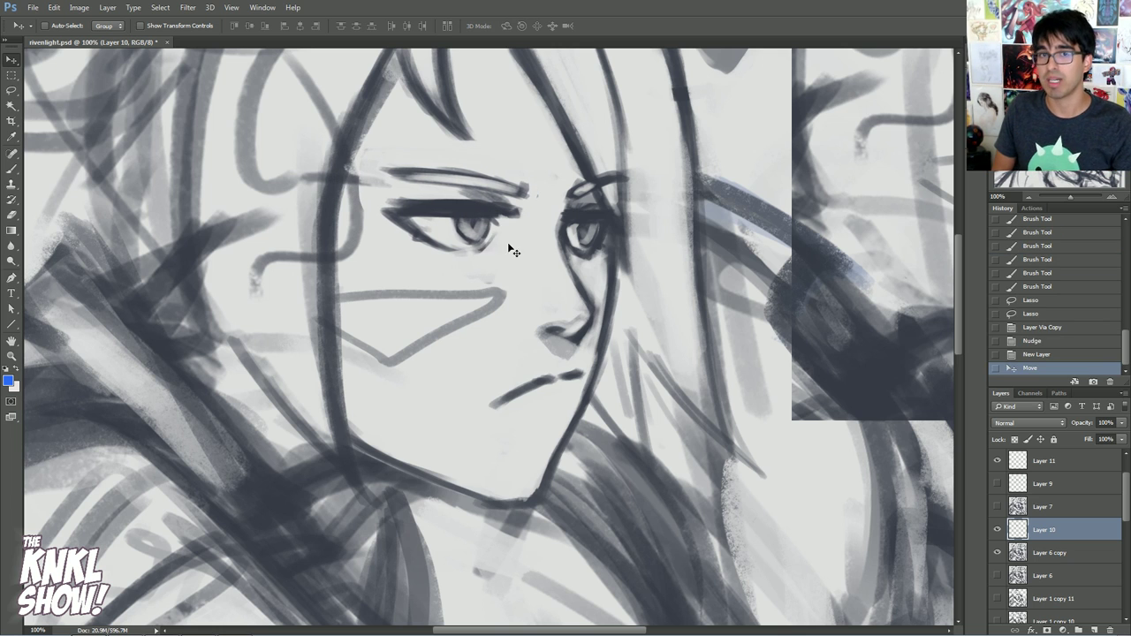
mouse_move(489, 250)
left_mouse_down()
mouse_move(543, 175)
mouse_move(556, 203)
left_mouse_up()
key("b")
key("x")
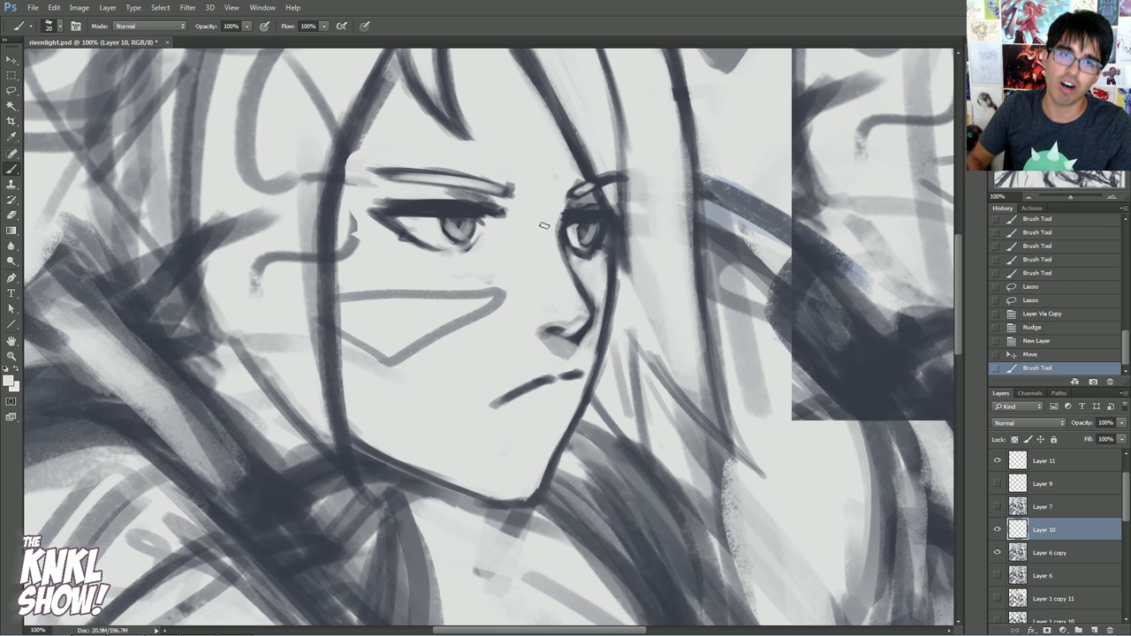
left_click(11, 59)
left_click_drag(442, 236, 477, 221)
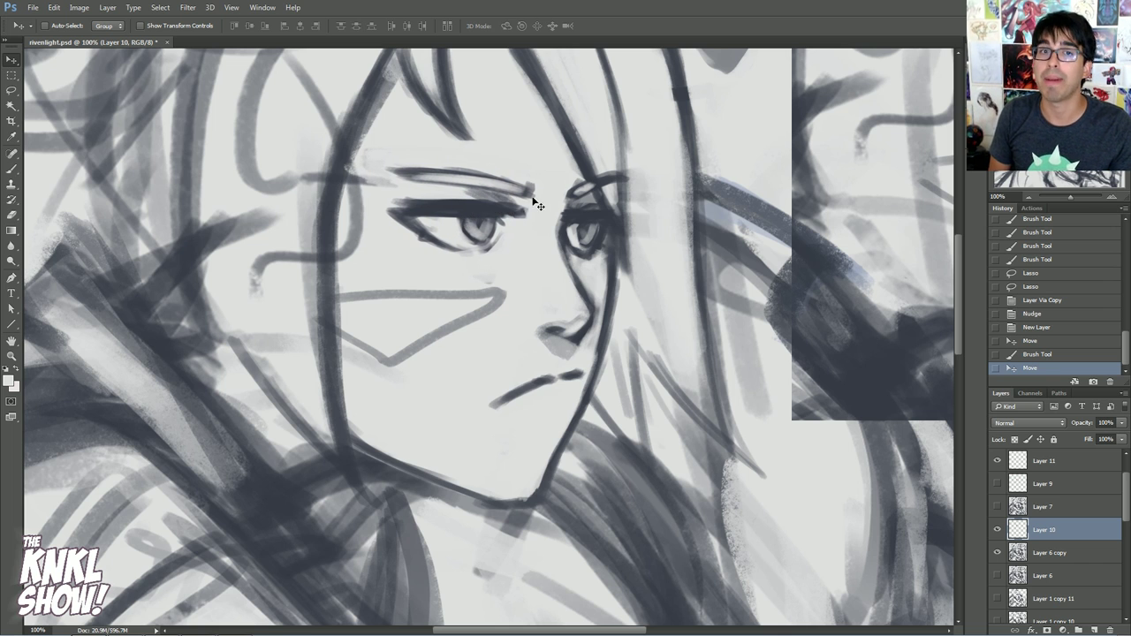
- Sample the dark eye-line colour and shade around the near eye's inner corner and beneath the far eye, softening the shading with the Eraser
key("b")
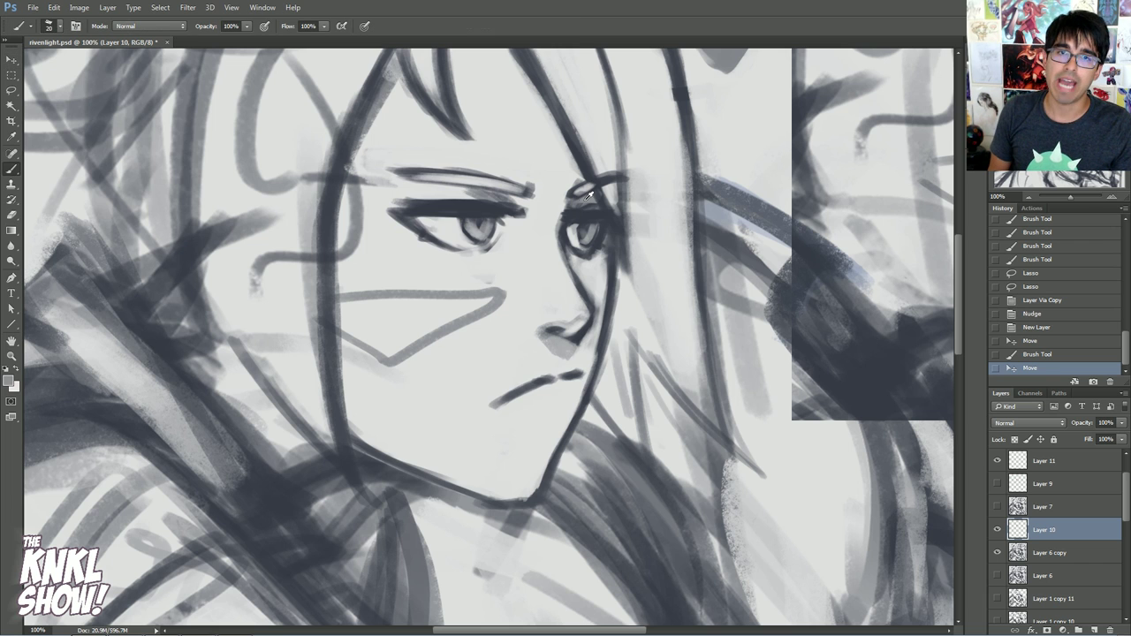
left_click(495, 212, "alt")
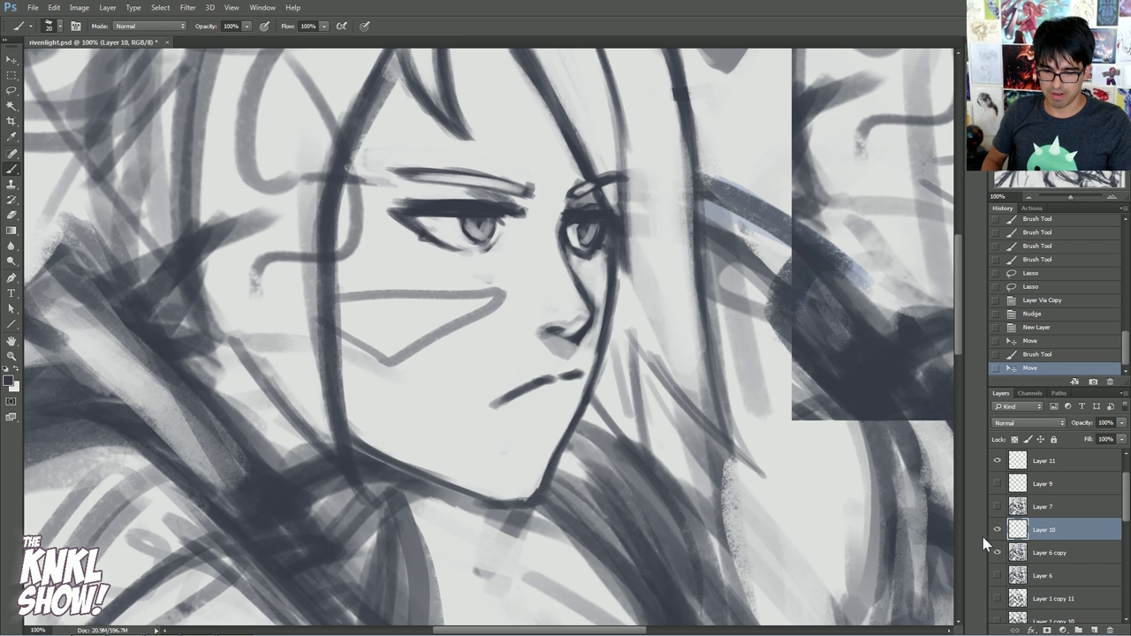
key("]")
key("]")
key("]")
key("]")
key("]")
mouse_move(511, 235)
left_mouse_down()
mouse_move(488, 255)
mouse_move(511, 241)
mouse_move(518, 258)
mouse_move(470, 261)
mouse_move(508, 230)
mouse_move(518, 256)
mouse_move(531, 237)
mouse_move(509, 264)
left_mouse_up()
mouse_move(529, 240)
left_mouse_down()
mouse_move(503, 267)
mouse_move(509, 259)
mouse_move(468, 265)
mouse_move(556, 229)
mouse_move(597, 262)
left_mouse_up()
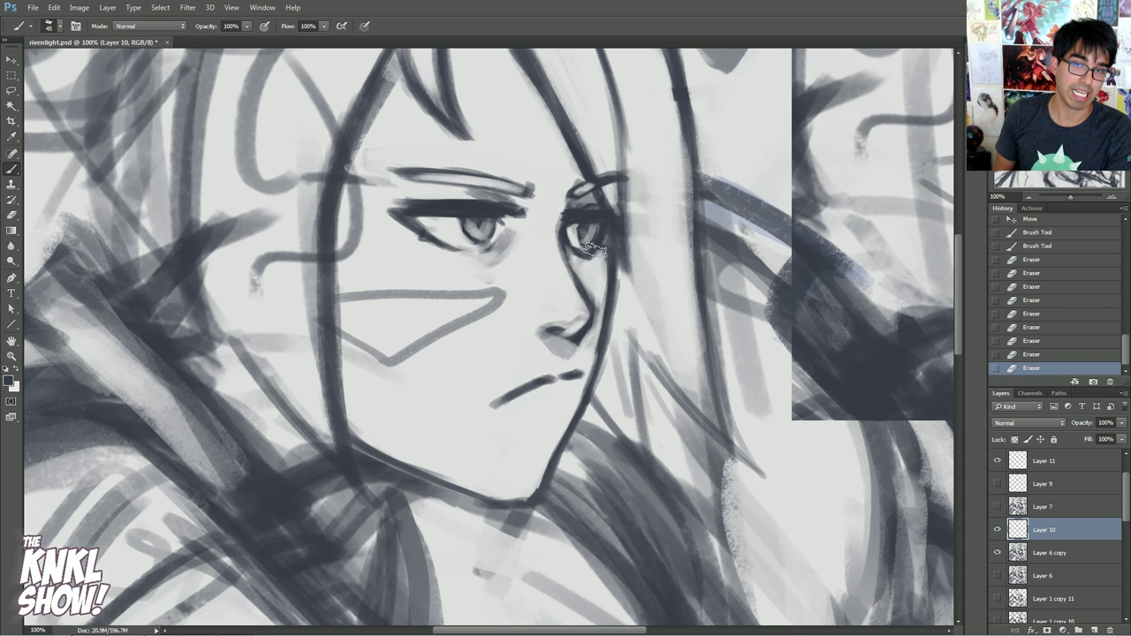
mouse_move(584, 265)
left_mouse_down()
mouse_move(608, 242)
mouse_move(603, 234)
left_mouse_up()
mouse_move(497, 254)
left_mouse_down()
mouse_move(525, 236)
mouse_move(515, 228)
mouse_move(518, 287)
mouse_move(518, 239)
mouse_move(484, 260)
mouse_move(506, 241)
left_mouse_up()
left_click_drag(507, 238, 485, 270)
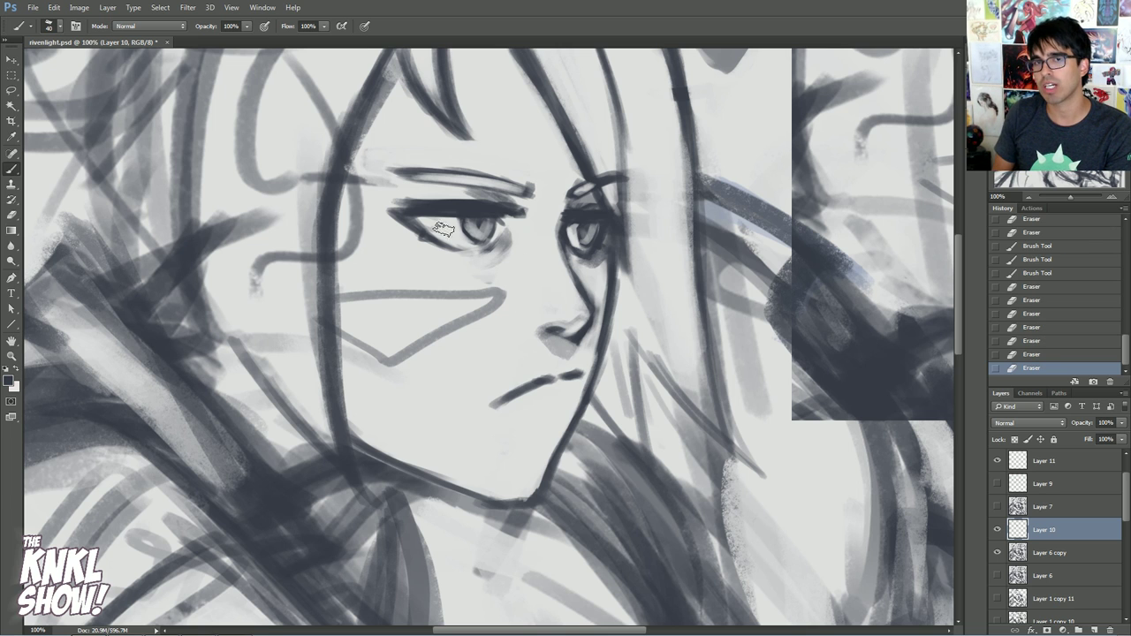
- Shrink the brush to size 10 and dab sampled tones into the near eye's pupil and iris on Layer 10
key("bracketleft")
key("bracketleft")
key("bracketleft")
key("alt+bracketleft")
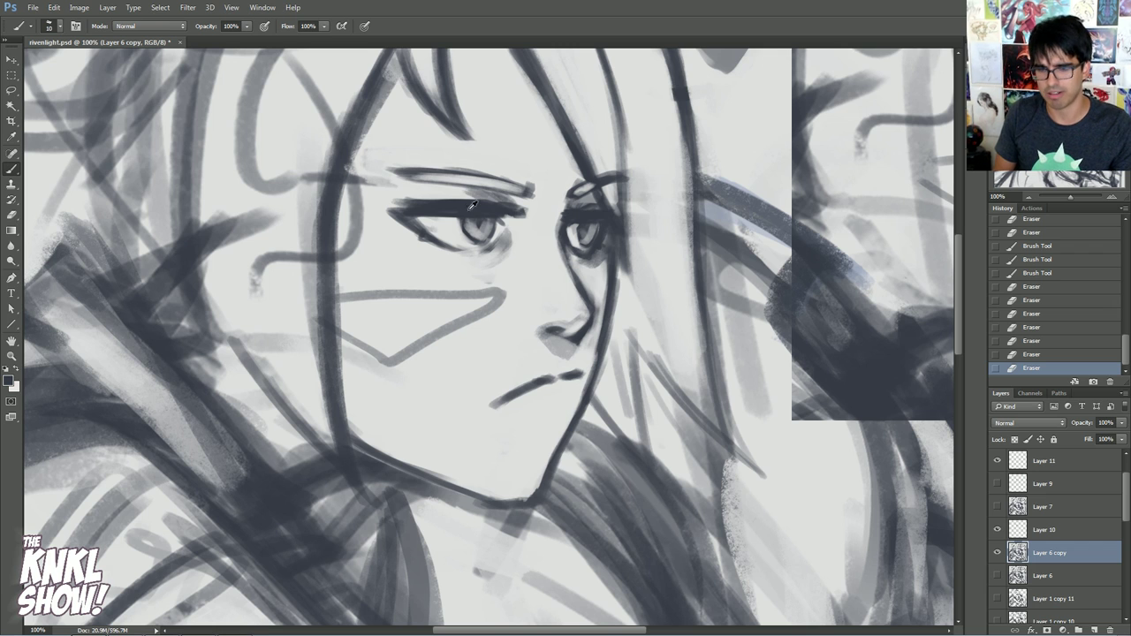
key("alt+bracketright")
left_click(476, 224)
left_click(475, 224)
left_click(476, 224)
left_click(476, 224)
left_click(476, 224)
left_click(483, 229)
left_click(483, 229, "alt")
left_click(483, 229)
left_click(484, 233)
left_click(484, 234)
- Detail the far eye's pupil and iris with sampled tones and touch up the area below it beside the face contour
left_click(586, 219, "alt")
left_click(584, 225)
left_click(585, 232)
left_click(585, 232, "alt")
left_click(584, 238)
left_click(589, 216, "alt")
left_click(596, 263, "alt")
left_click(608, 272)
- Sample the dark nose-line colour, try a curved nostril wing stroke beside the nose tip, and undo it
left_click(579, 331, "alt")
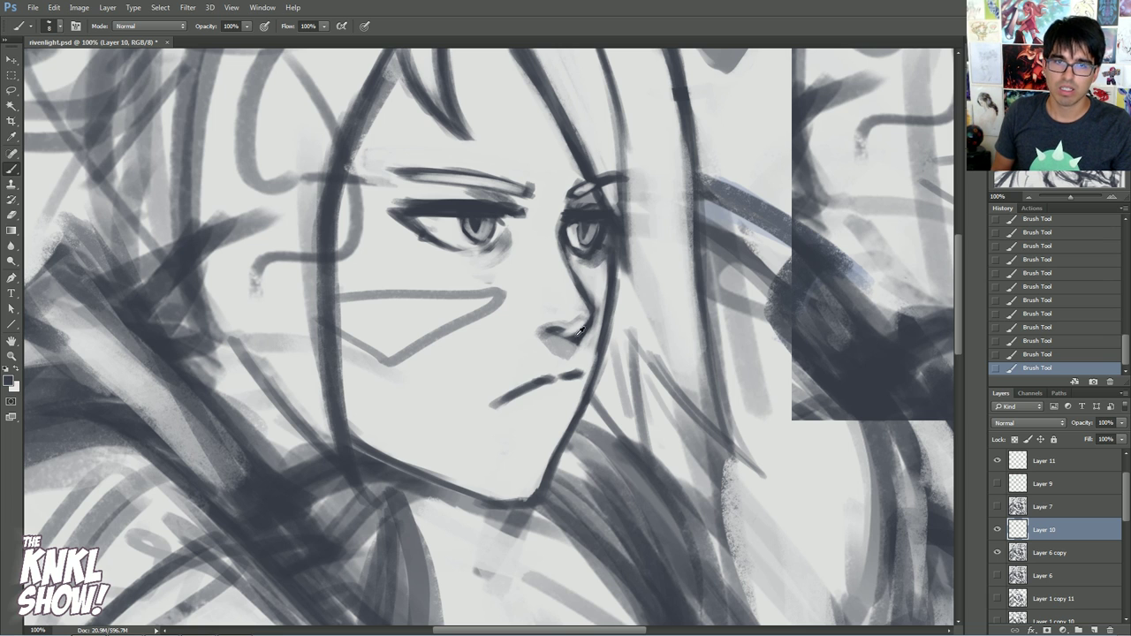
left_click_drag(559, 328, 541, 330)
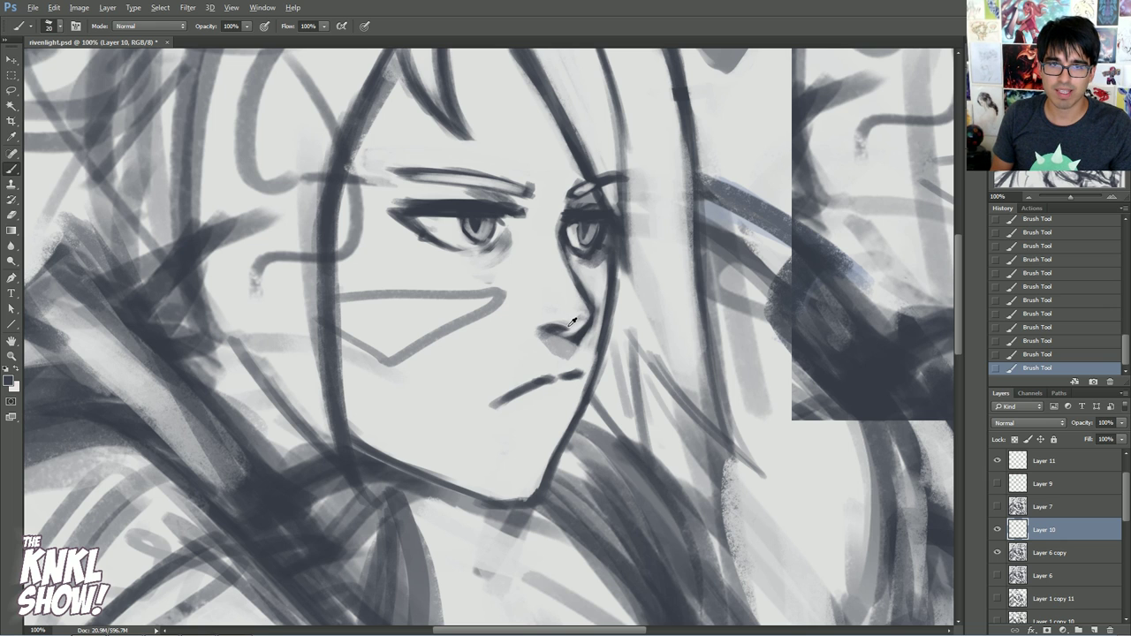
left_click_drag(540, 328, 547, 304)
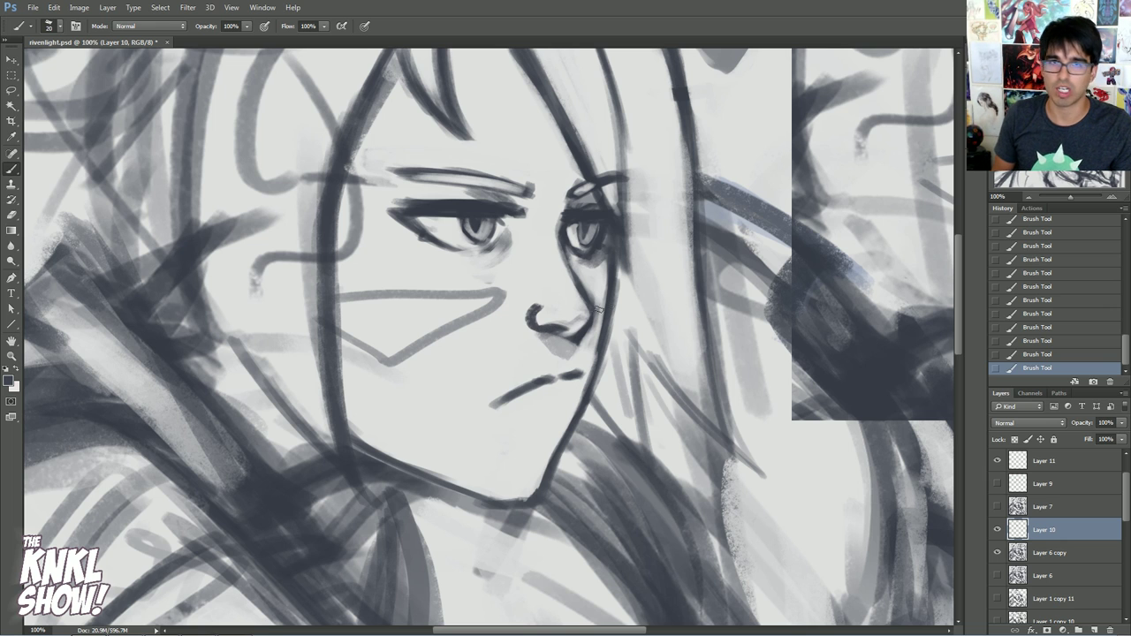
key("ctrl+z")
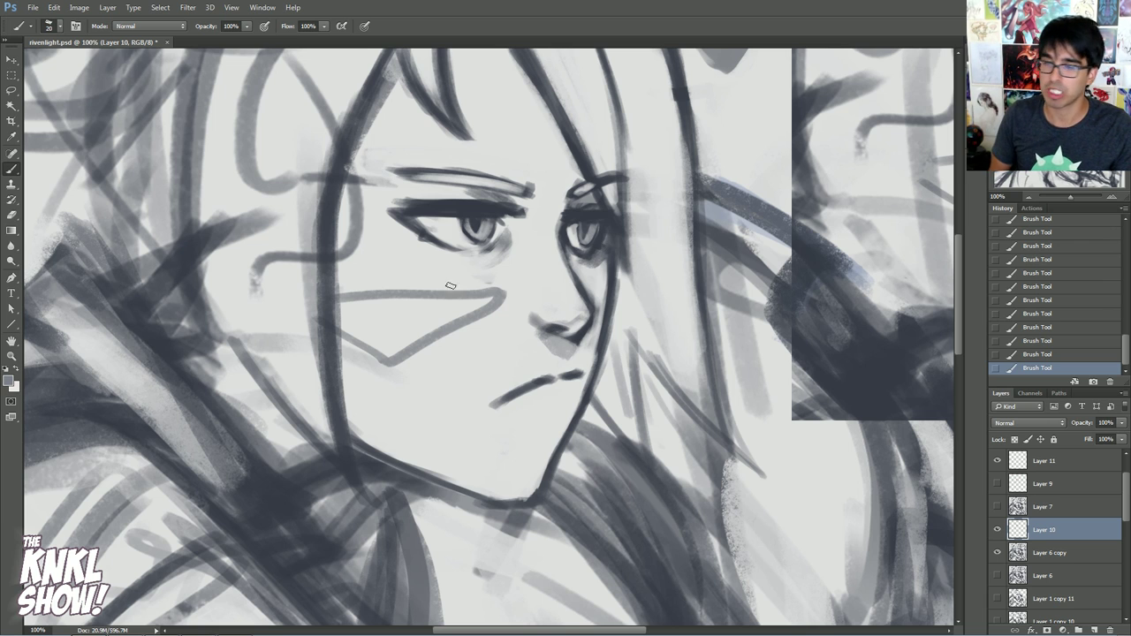
- Soften the nostril wing and underside of the nose using sampled light, mid-grey and dark tones
left_click(545, 308, "alt")
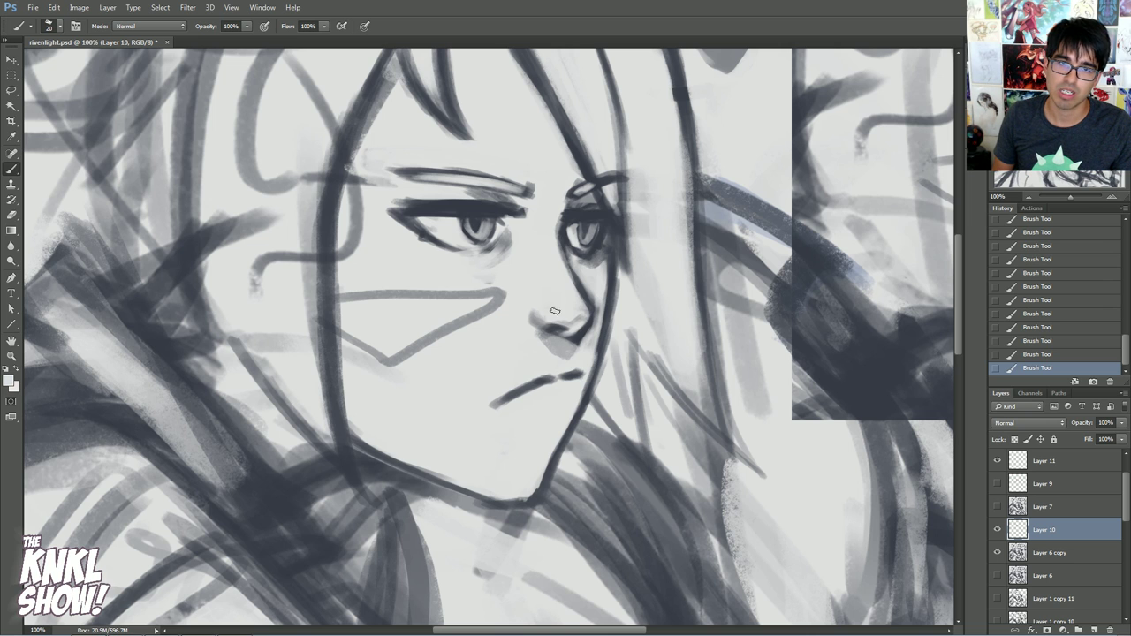
left_click(571, 324, "alt")
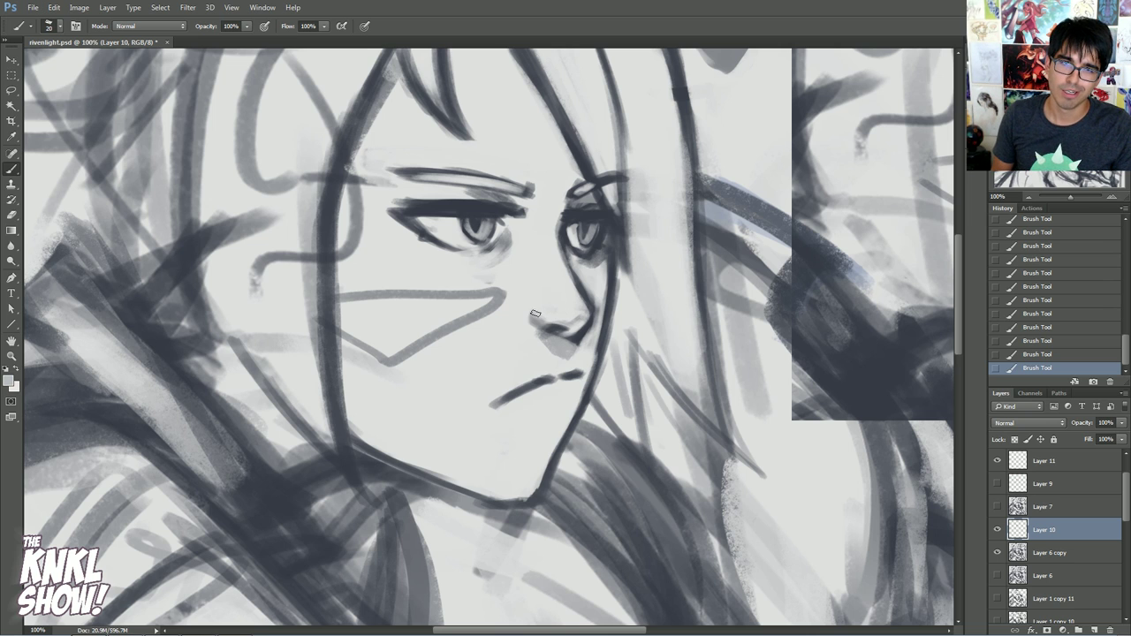
left_click(547, 309, "alt")
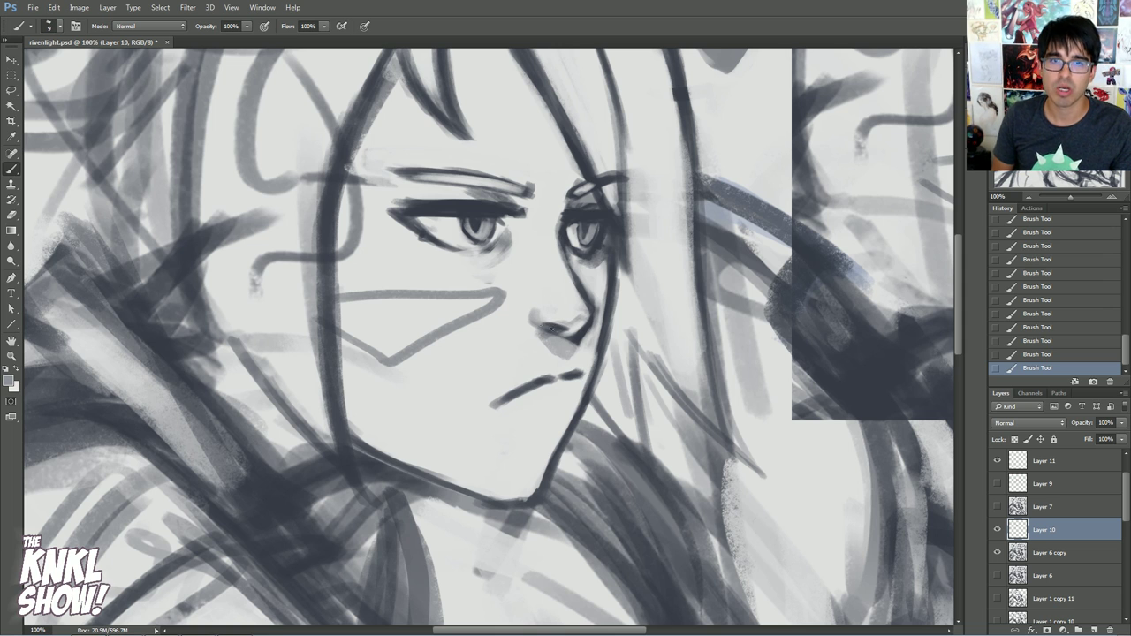
left_click(564, 332, "alt")
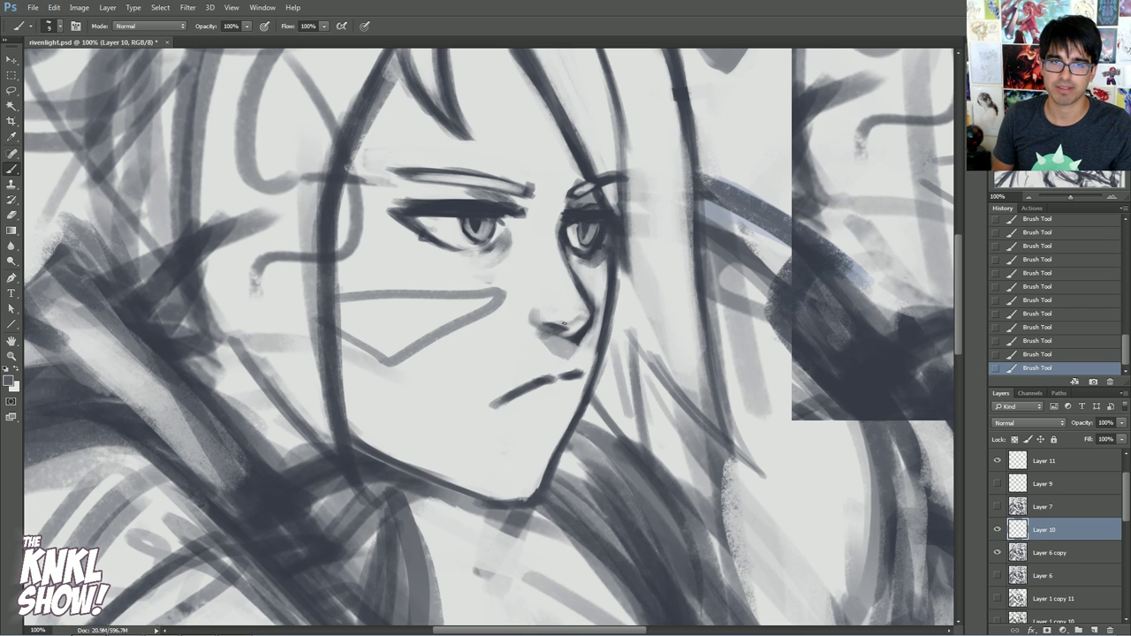
- Shade the side of the nose bridge below the far eye with sampled tones, undoing a stray stroke along its edge
key("bracketright")
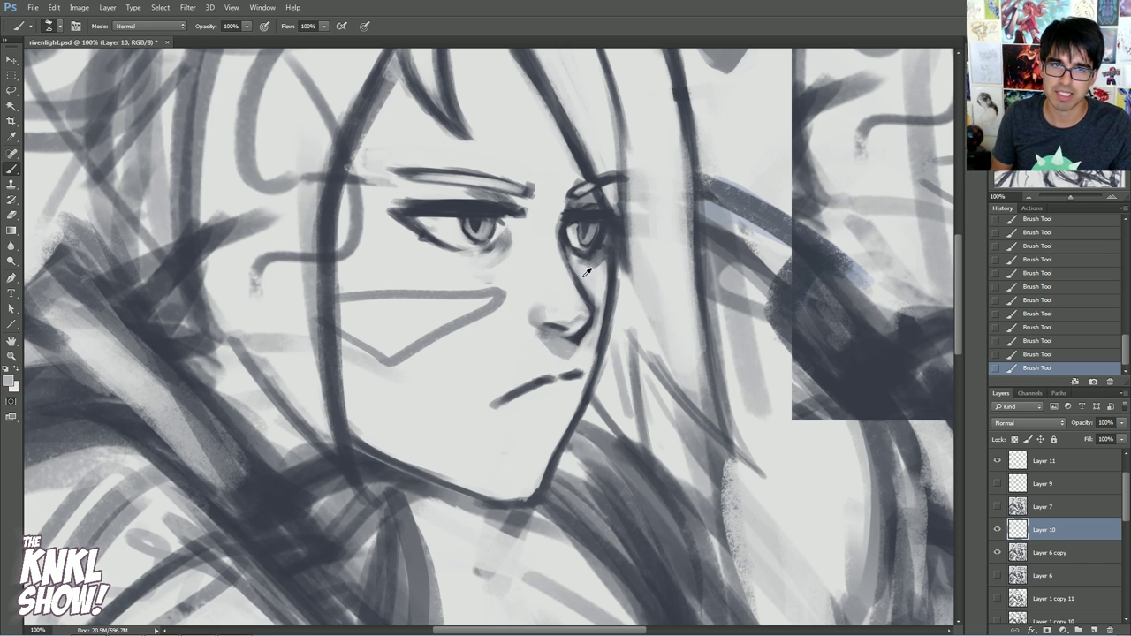
key("bracketleft")
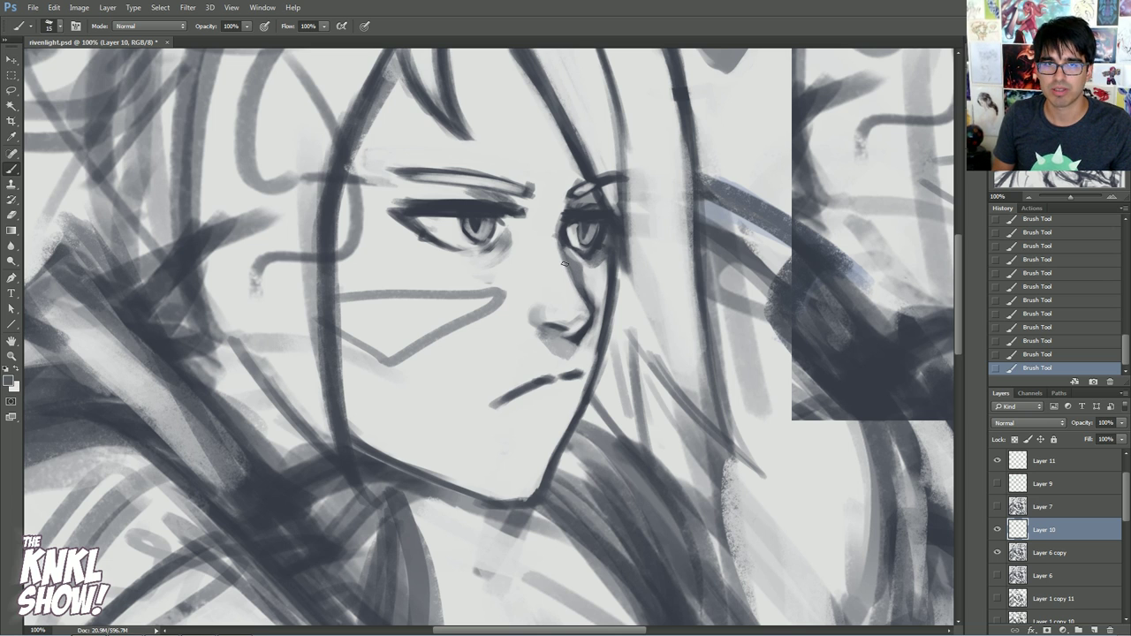
left_click(560, 230, "alt")
left_click_drag(557, 233, 585, 313)
key("ctrl+z")
left_click(572, 290, "alt")
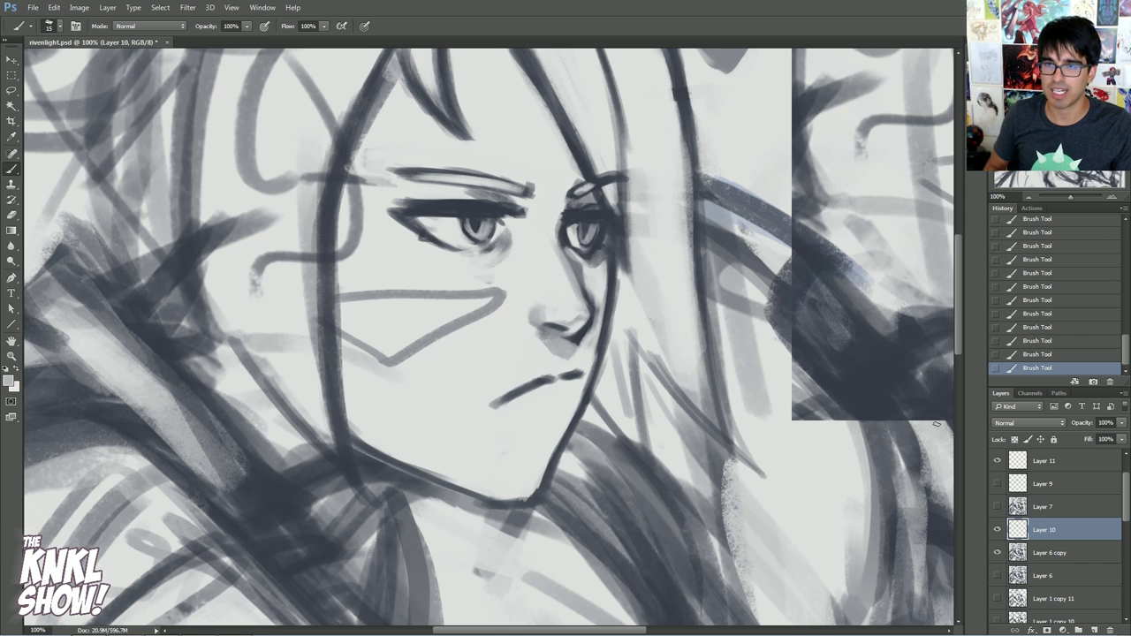
- Create new Layer 12 above Layer 9 and set the brush colour to a bright pinkish red
left_click(1039, 485)
left_click(997, 484)
left_click(998, 484)
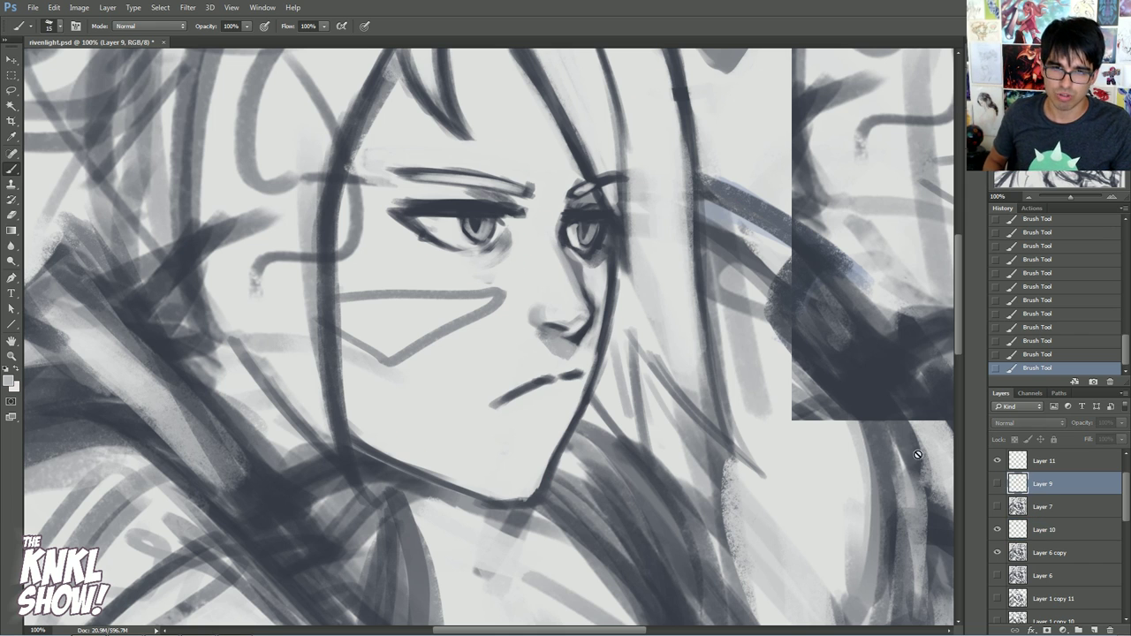
key("ctrl+shift+n")
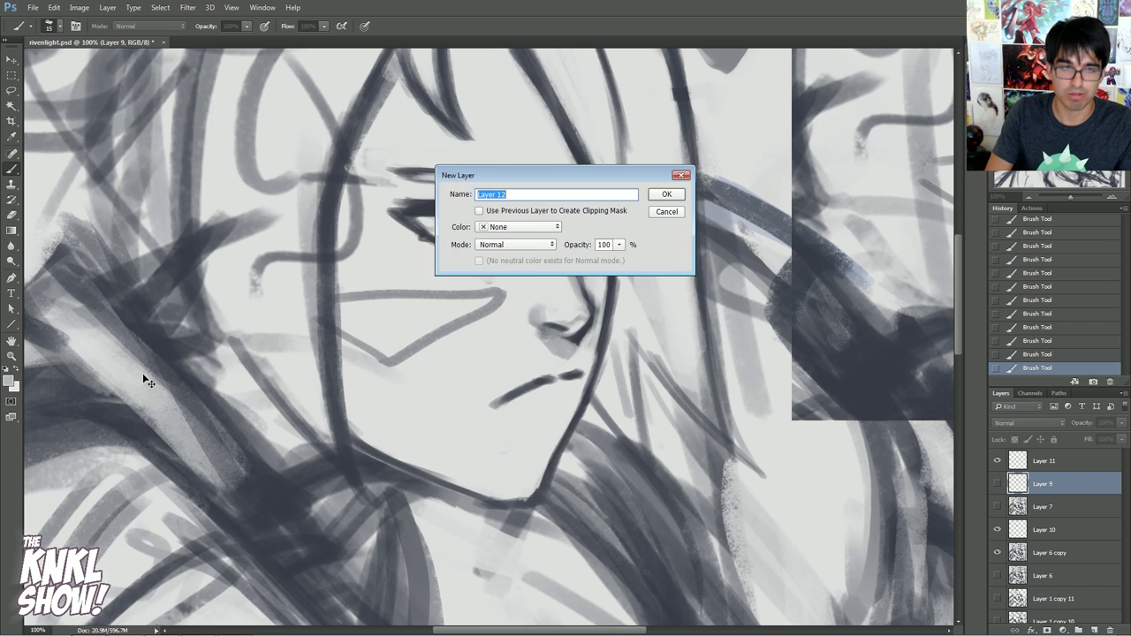
key("Return")
left_click(9, 381)
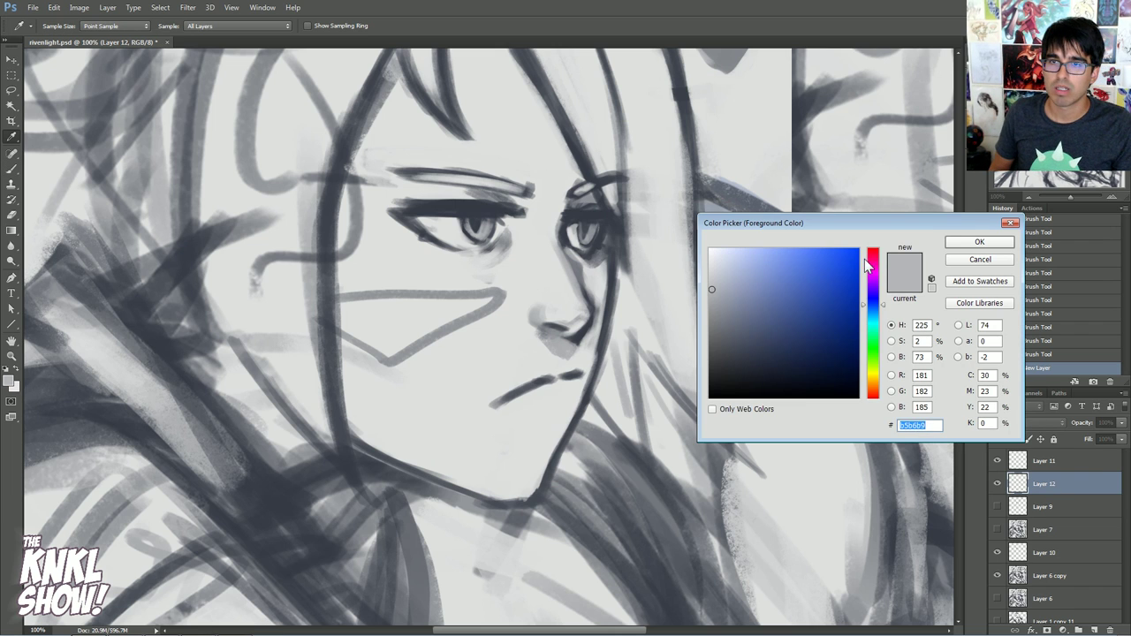
left_click(854, 257)
left_click(973, 242)
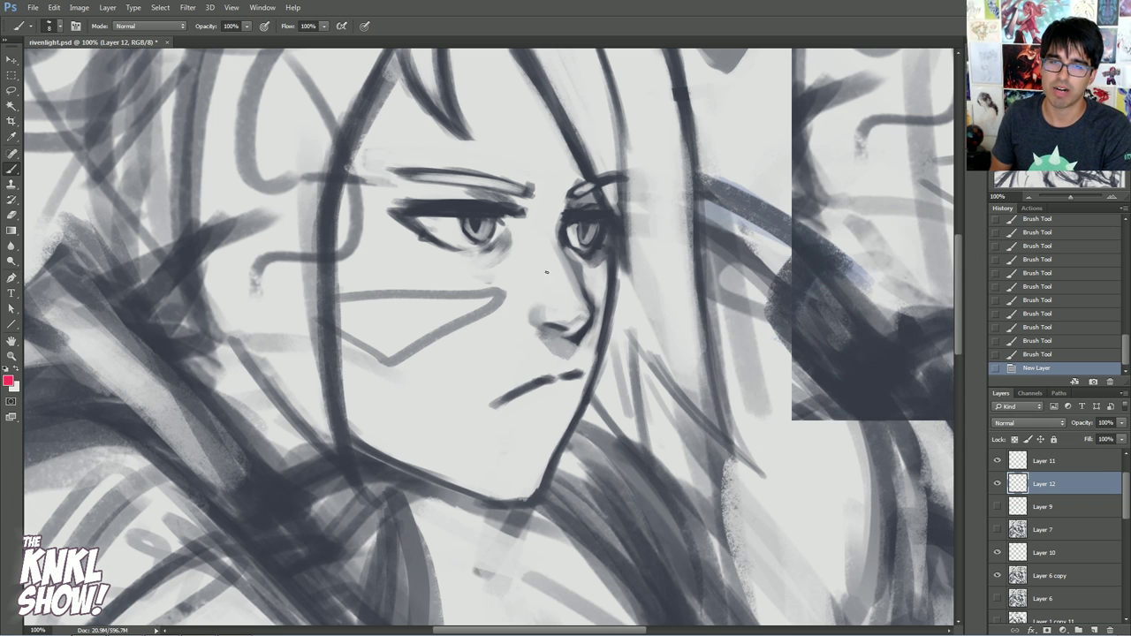
- Trace the nose bridge's side plane, the nose tip and the nostril wing in red on Layer 12
key("]")
left_click_drag(576, 274, 591, 306)
left_click_drag(574, 271, 591, 309)
left_click_drag(563, 243, 580, 286)
left_click_drag(562, 241, 575, 273)
key("]")
mouse_move(591, 319)
left_mouse_down()
mouse_move(573, 338)
mouse_move(541, 324)
left_mouse_up()
mouse_move(550, 326)
left_mouse_down()
mouse_move(531, 315)
mouse_move(544, 305)
left_mouse_up()
left_click_drag(590, 278, 566, 244)
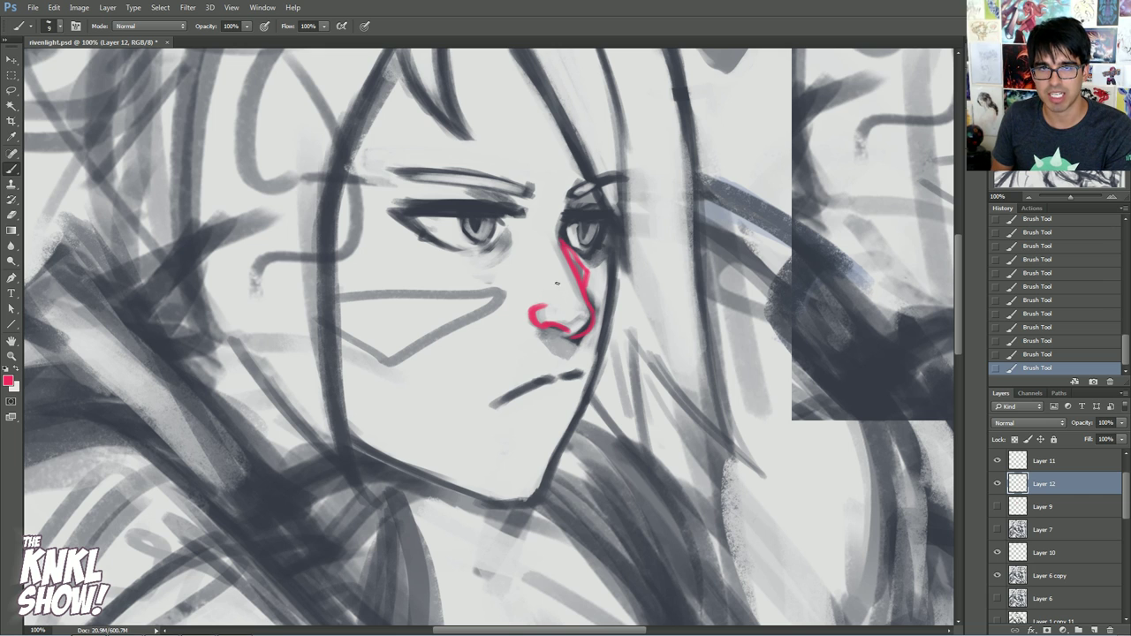
- Draw the nose bridge edge and near side plane in red, extending up to the near eye's inner corner
left_click_drag(566, 295, 541, 244)
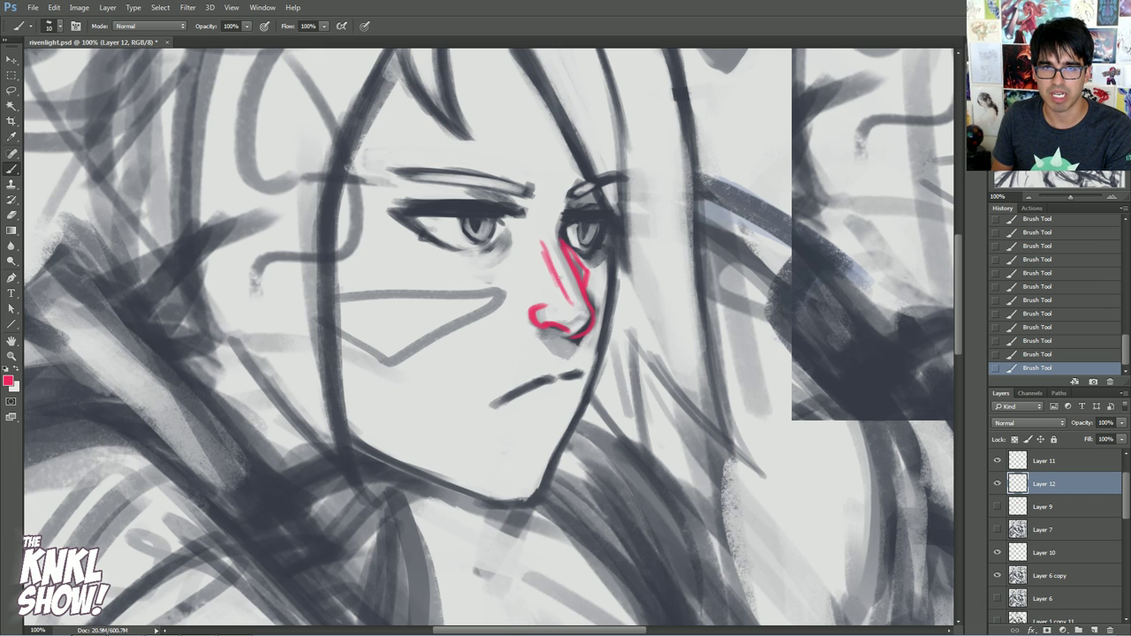
mouse_move(571, 304)
left_mouse_down()
mouse_move(510, 282)
mouse_move(512, 255)
mouse_move(501, 259)
mouse_move(525, 227)
left_mouse_up()
mouse_move(496, 264)
left_mouse_down()
mouse_move(520, 232)
mouse_move(492, 276)
mouse_move(496, 261)
left_mouse_up()
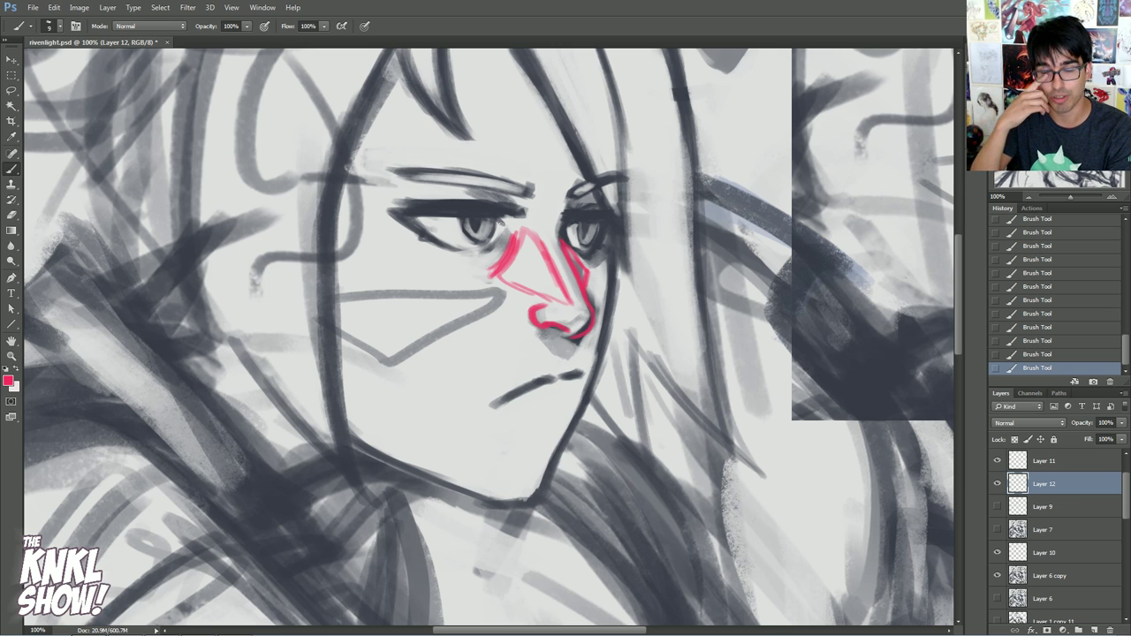
- Add red contour lines across the nose bridge plane and strengthen its lower cheek edge, cleaning up with the Eraser
mouse_move(549, 253)
left_mouse_down()
mouse_move(511, 265)
mouse_move(543, 271)
mouse_move(497, 266)
mouse_move(516, 236)
mouse_move(475, 275)
left_mouse_up()
key("bracketright")
key("bracketright")
mouse_move(534, 303)
left_mouse_down()
mouse_move(509, 281)
mouse_move(541, 310)
mouse_move(505, 276)
mouse_move(536, 298)
mouse_move(482, 276)
left_mouse_up()
key("bracketleft")
key("e")
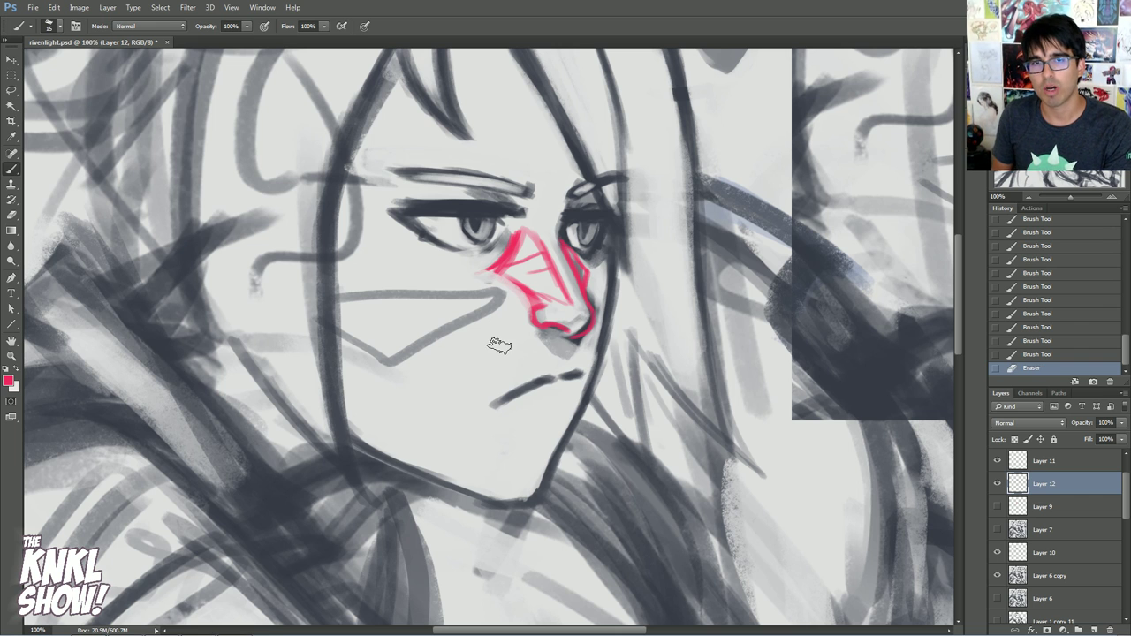
- Thicken the red edge where the nose meets the cheek, from the near eye's inner corner to the nostril wing, using a larger brush
key("bracketright")
key("bracketright")
key("bracketright")
left_click_drag(526, 304, 500, 272)
mouse_move(503, 270)
left_mouse_down()
mouse_move(532, 310)
mouse_move(491, 258)
left_mouse_up()
left_click_drag(497, 267, 524, 340)
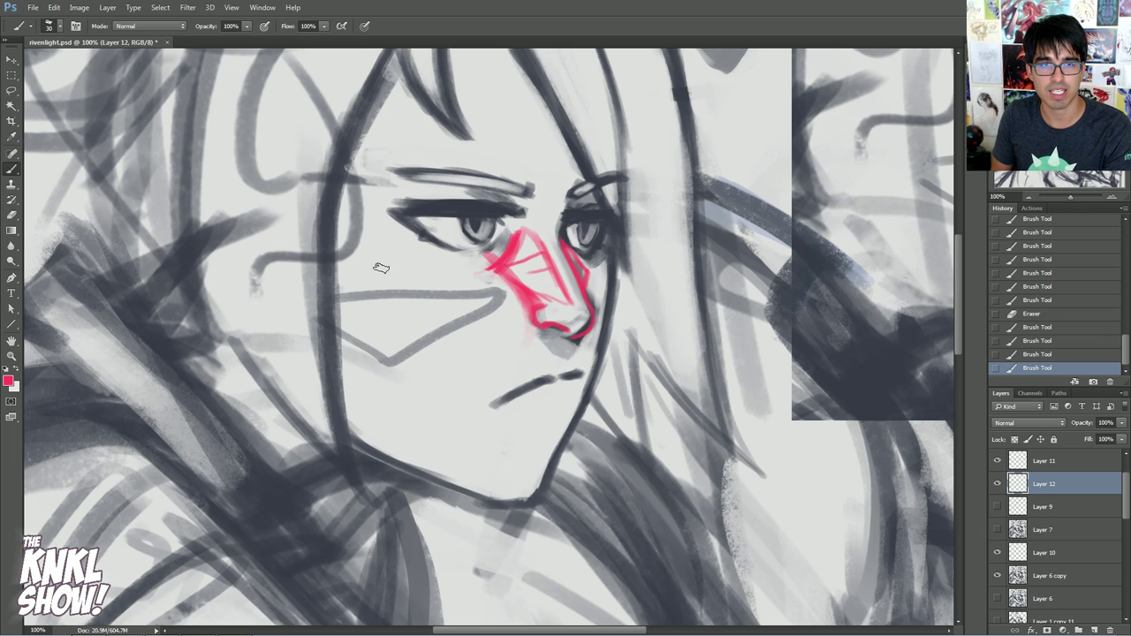
- Draw a red plane line from the near cheekbone to the chin and trace the far cheek and jaw contour in red
left_click_drag(351, 258, 397, 320)
left_click_drag(343, 249, 433, 373)
mouse_move(352, 269)
left_mouse_down()
mouse_move(492, 497)
mouse_move(482, 482)
left_mouse_up()
key("bracketleft")
key("bracketleft")
key("bracketleft")
left_click_drag(550, 482, 610, 331)
mouse_move(609, 391)
left_mouse_down()
mouse_move(614, 265)
mouse_move(610, 214)
left_mouse_up()
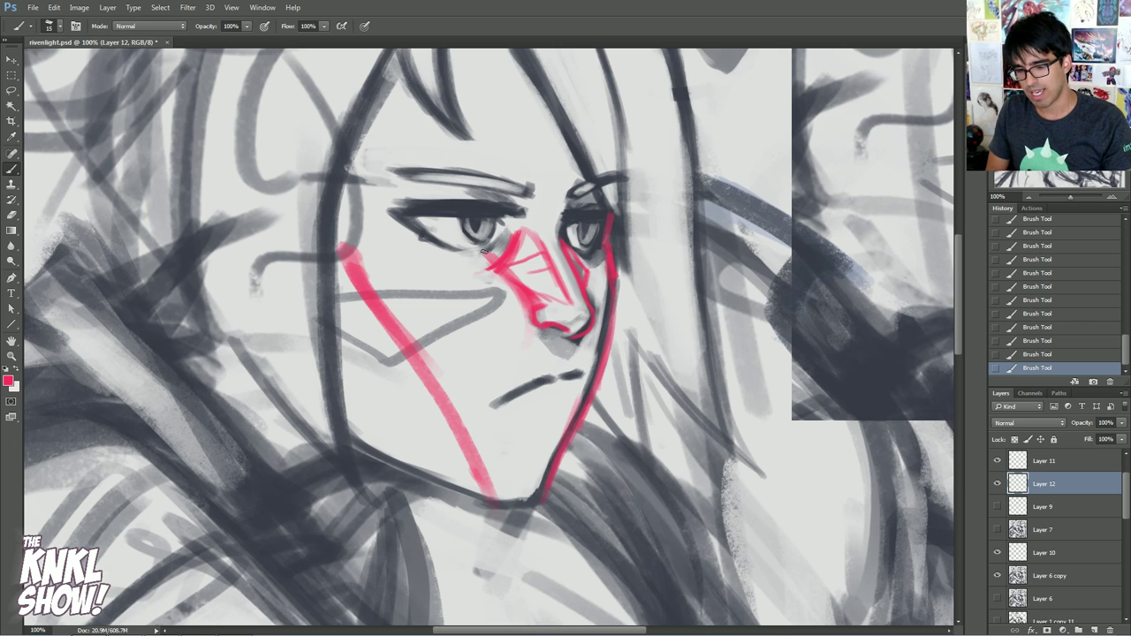
- On Layer 11, paint the nose bridge red and outline pointed, star-like shapes reaching towards the brows and both cheeks
key("alt+[")
key("alt+[")
key("alt+]")
key("alt+]")
key("alt+]")
mouse_move(539, 221)
left_mouse_down()
mouse_move(561, 251)
mouse_move(536, 236)
mouse_move(582, 319)
mouse_move(556, 262)
mouse_move(578, 289)
mouse_move(553, 287)
mouse_move(539, 297)
mouse_move(549, 303)
mouse_move(493, 262)
mouse_move(521, 228)
mouse_move(565, 311)
left_mouse_up()
left_click_drag(569, 252, 594, 289)
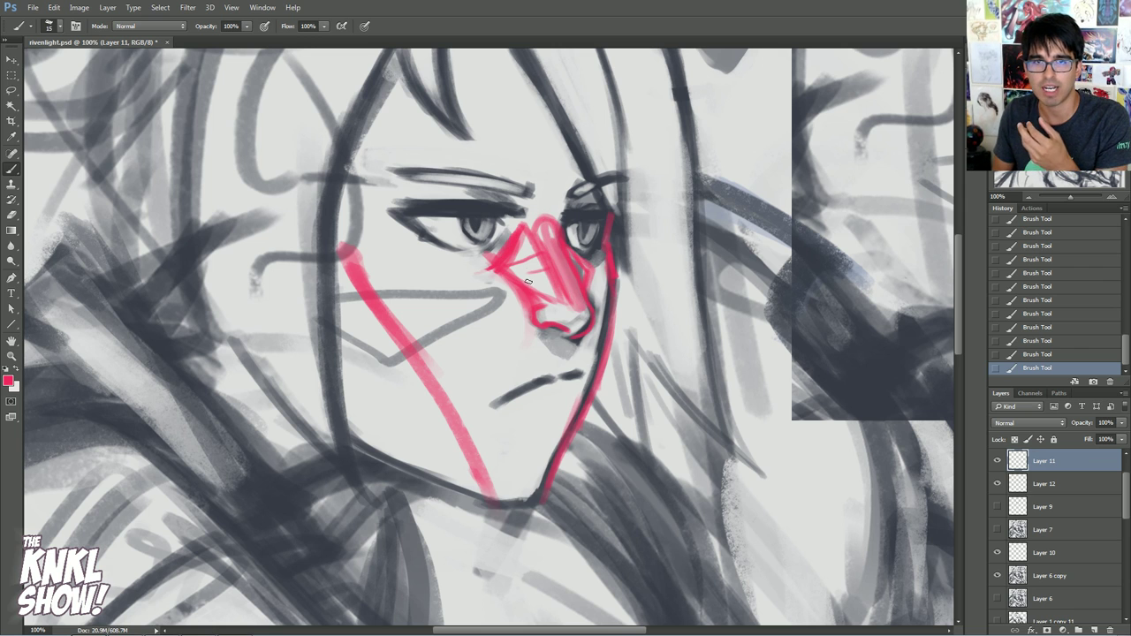
mouse_move(539, 225)
left_mouse_down()
mouse_move(575, 210)
mouse_move(545, 200)
mouse_move(555, 166)
mouse_move(544, 273)
mouse_move(558, 288)
mouse_move(524, 237)
mouse_move(599, 275)
mouse_move(583, 244)
left_mouse_up()
left_click_drag(546, 297, 586, 309)
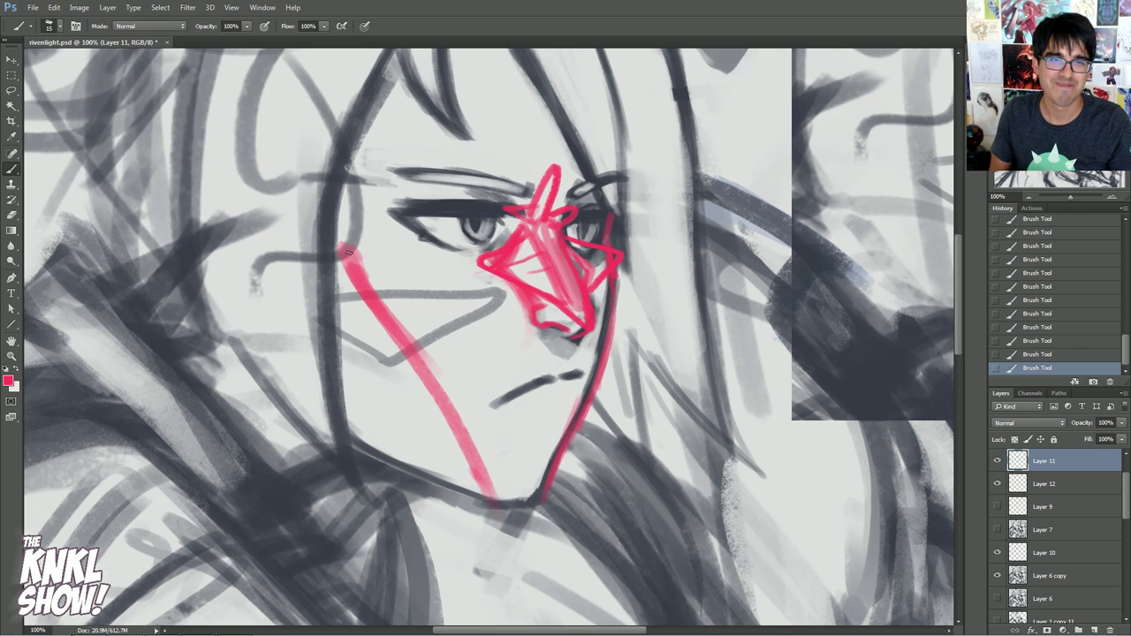
left_click_drag(315, 299, 358, 303)
- Hide Layer 11 and Layer 12 and make Layer 10 the active layer
left_click(997, 461)
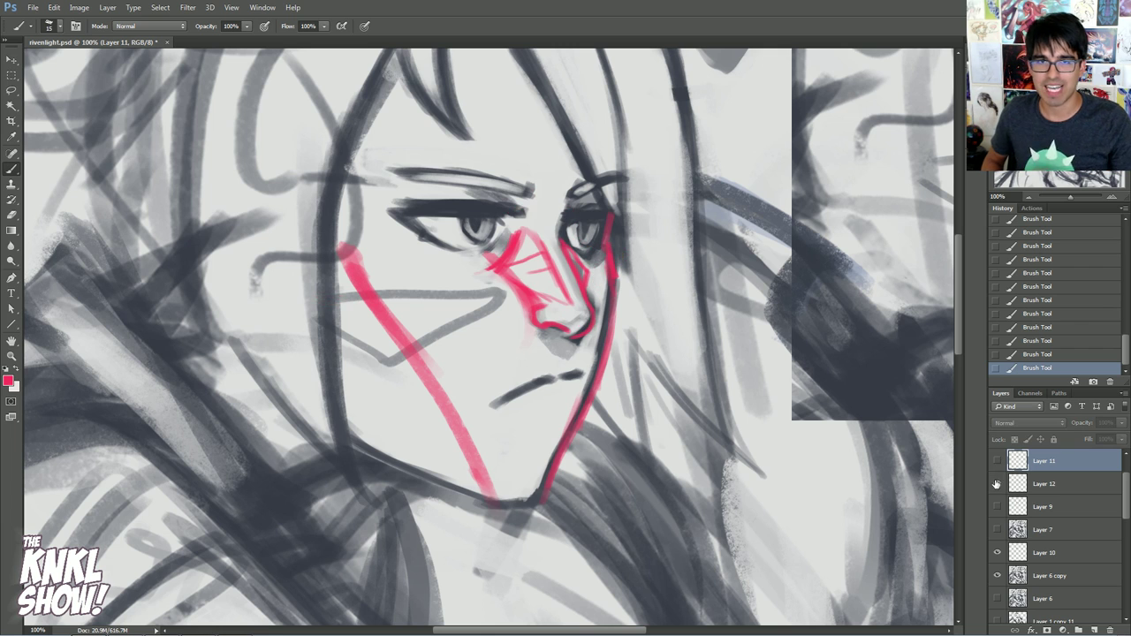
left_click(997, 483)
left_click(1032, 552)
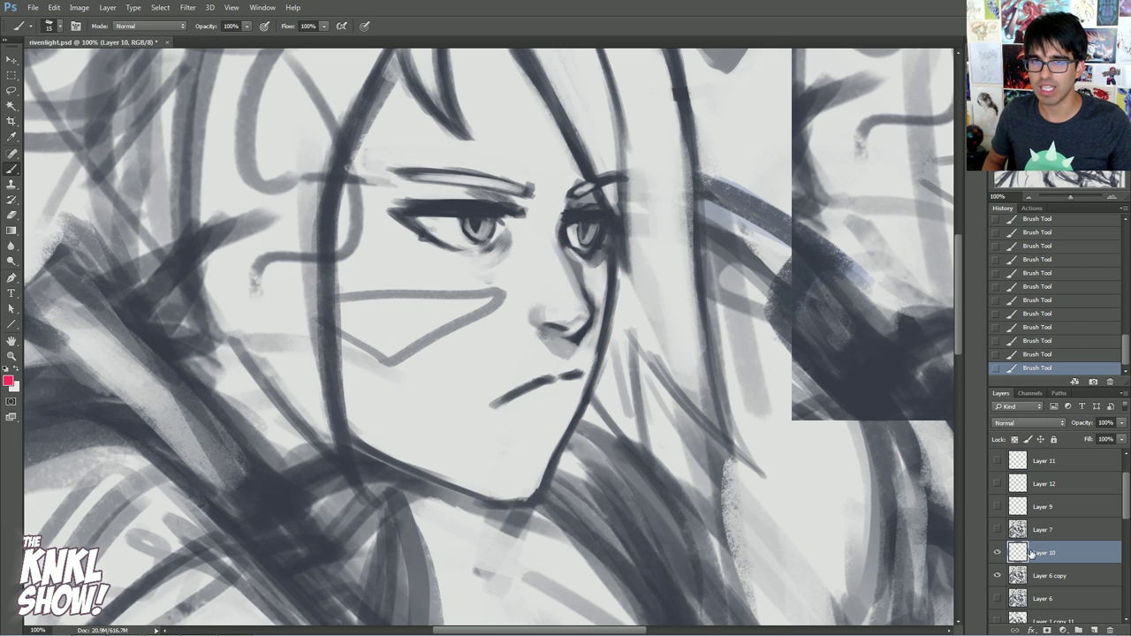
- Compare the face with Layer 10 shown and hidden, and examine the shading at a wider view
left_click(998, 553)
left_click(998, 552)
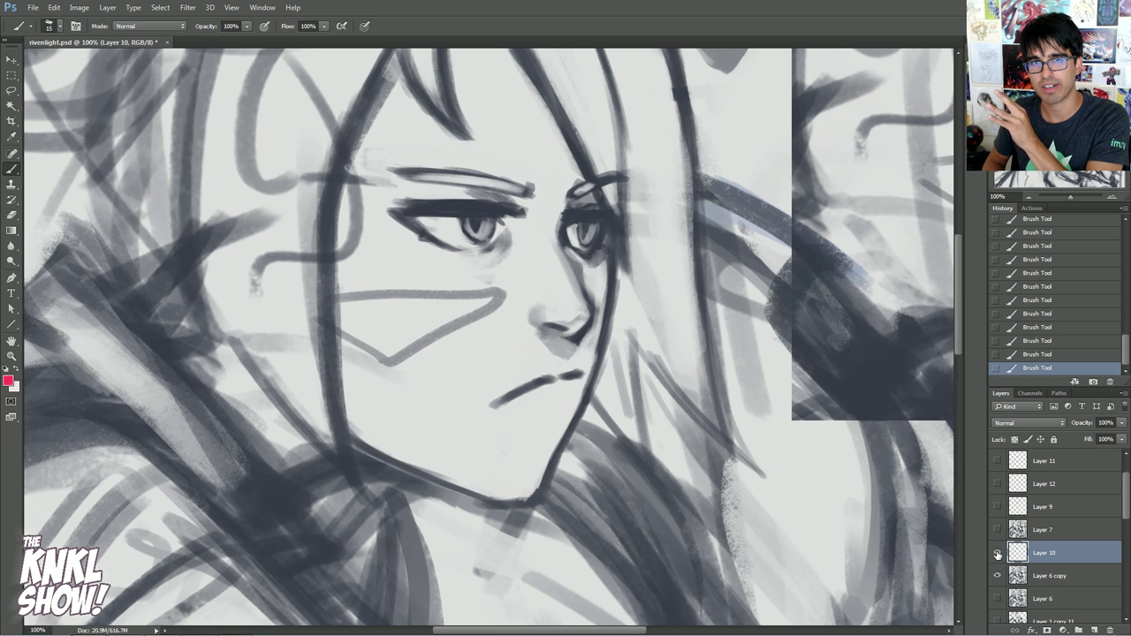
left_click(998, 553)
left_click(998, 553)
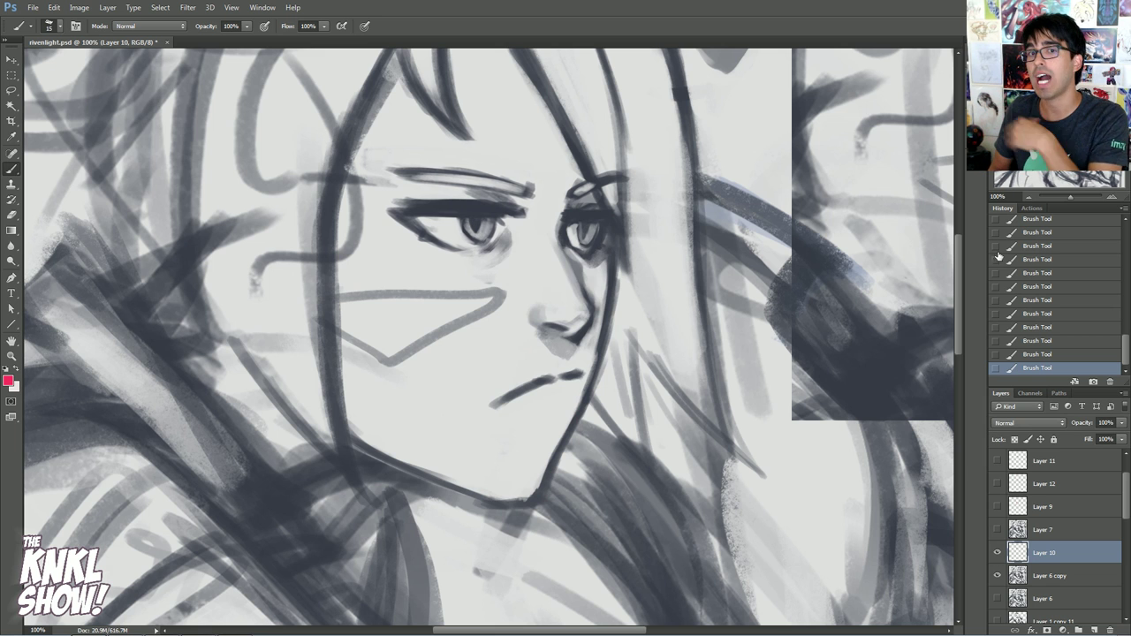
left_click(1025, 196)
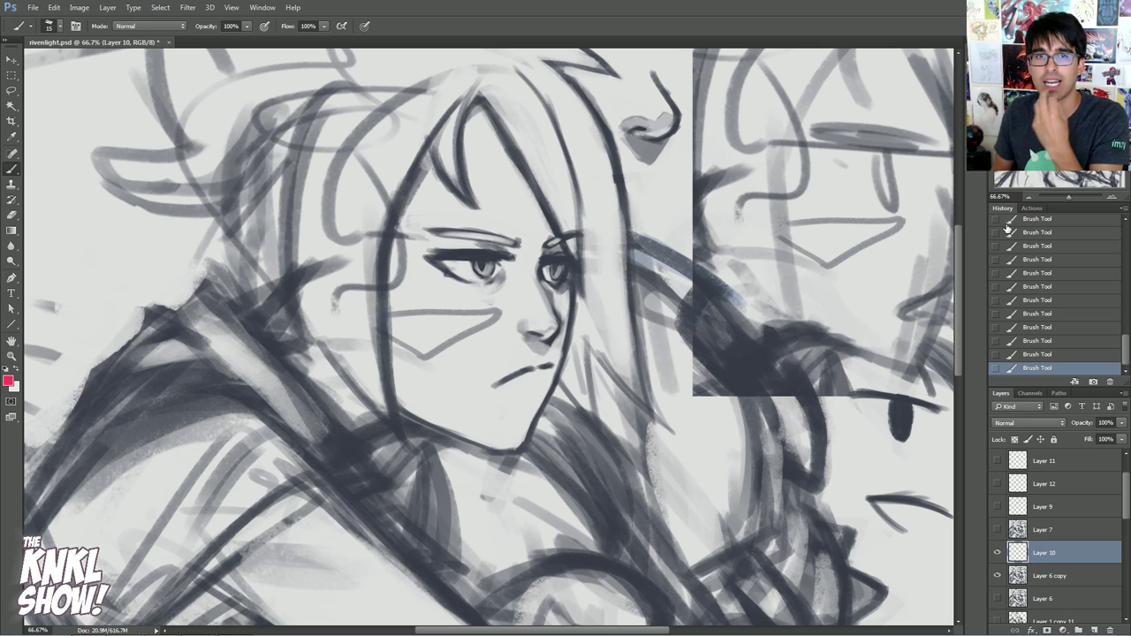
left_click(1112, 196)
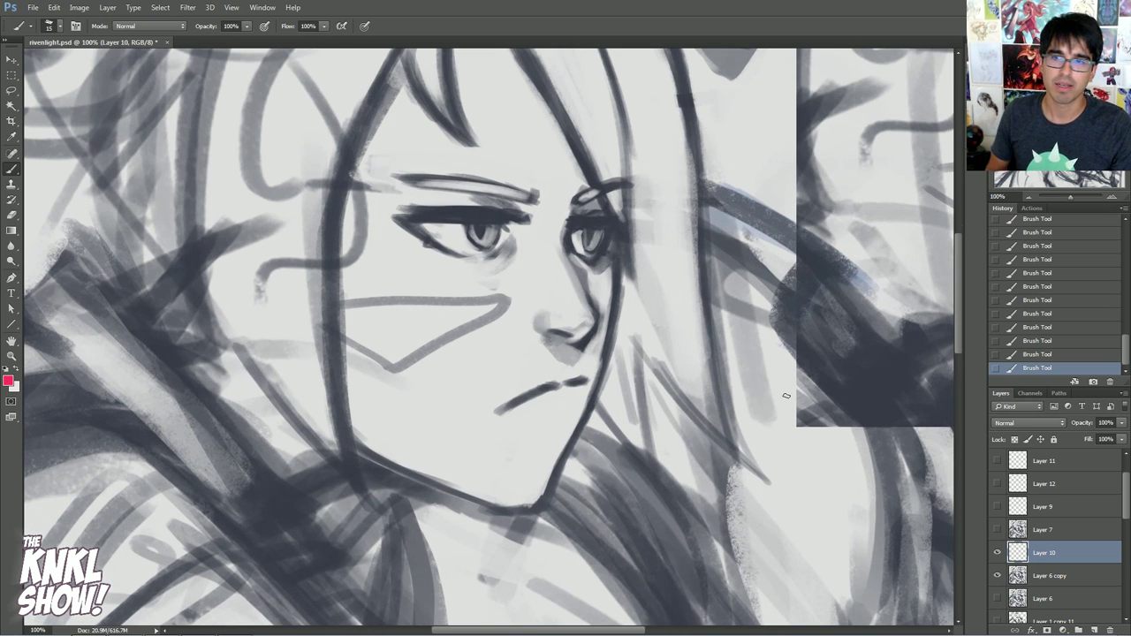
- Compare the shaded sketch with the refined line art on Layer 7, and check Layer 10 on and off again
left_click(997, 530)
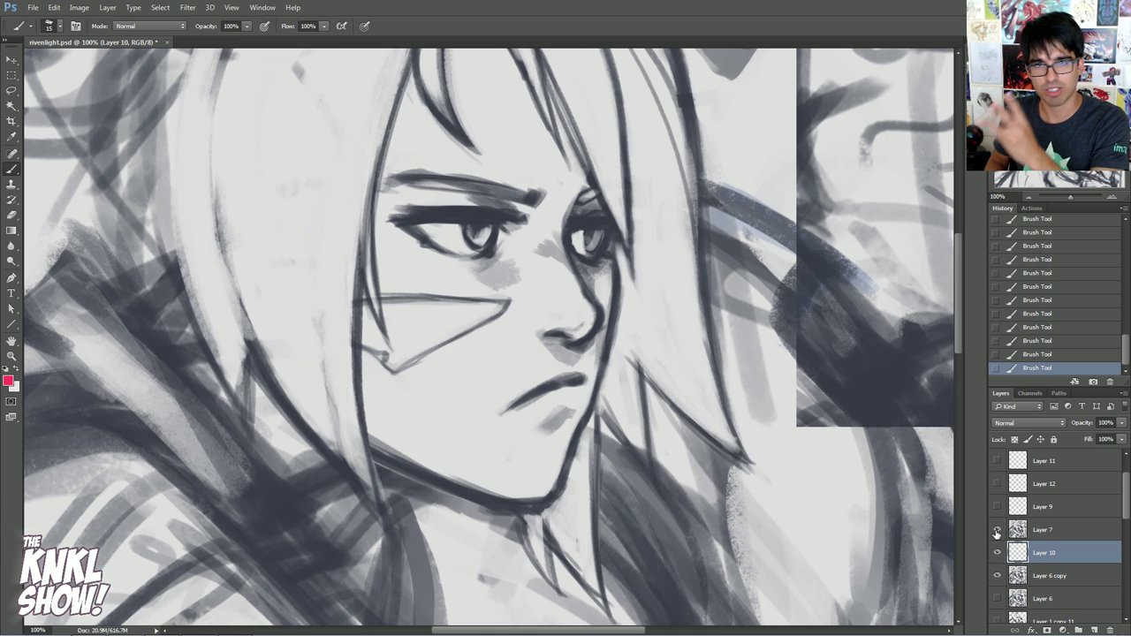
left_click(998, 531)
left_click(998, 530)
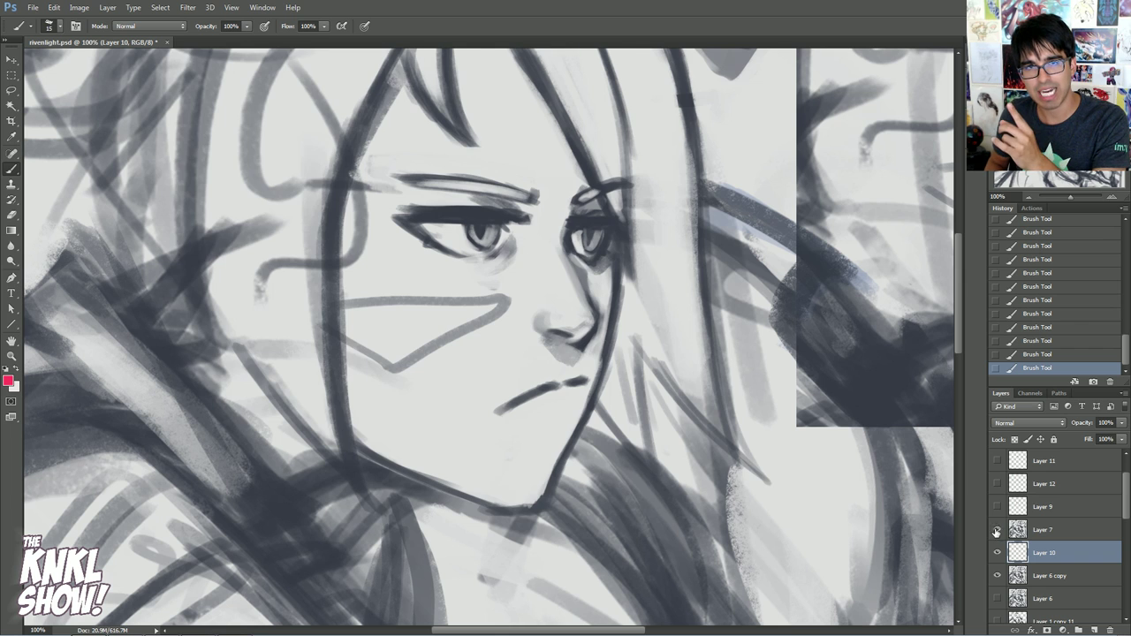
left_click(997, 530)
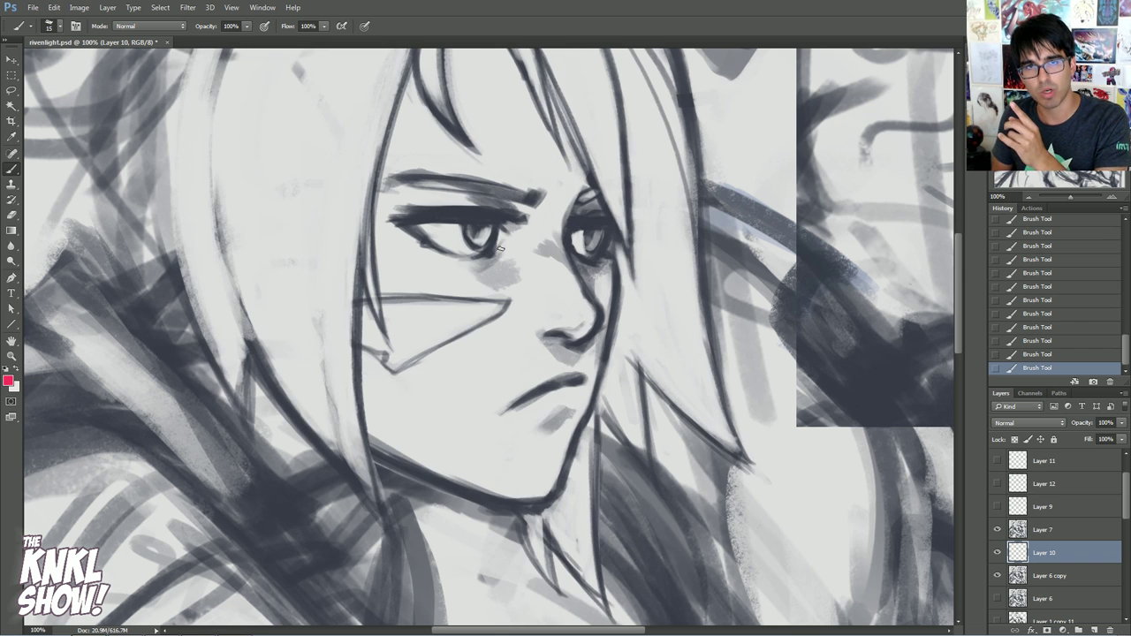
left_click(997, 530)
left_click(997, 553)
left_click(997, 553)
left_click(495, 216, "alt")
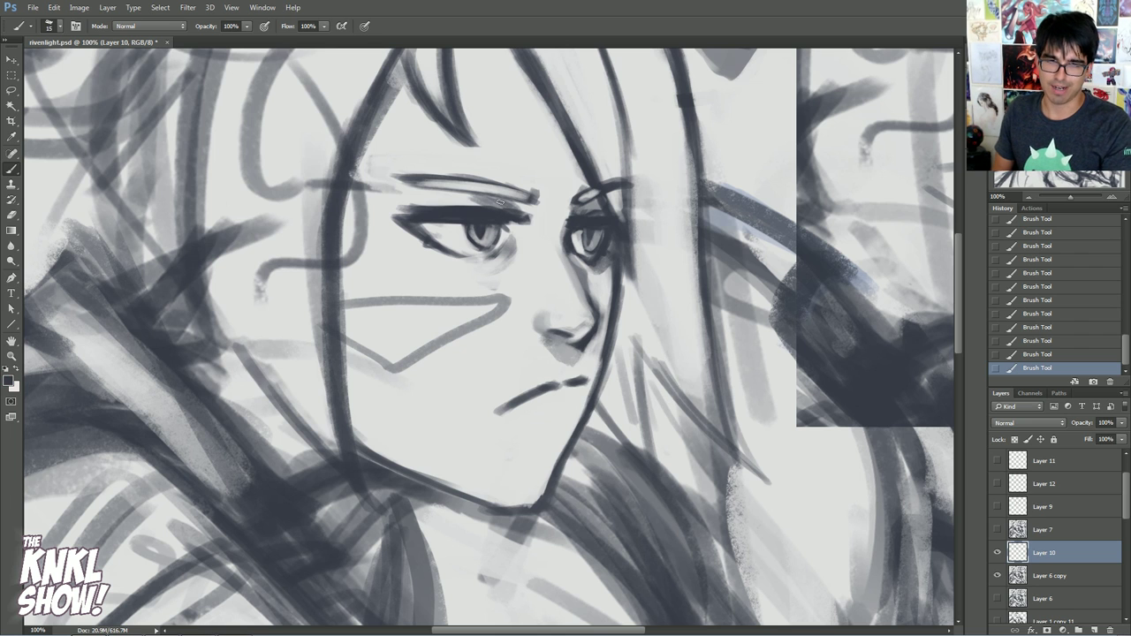
key("alt+comma")
key("bracketleft")
scroll(1021, 468, "up", 3)
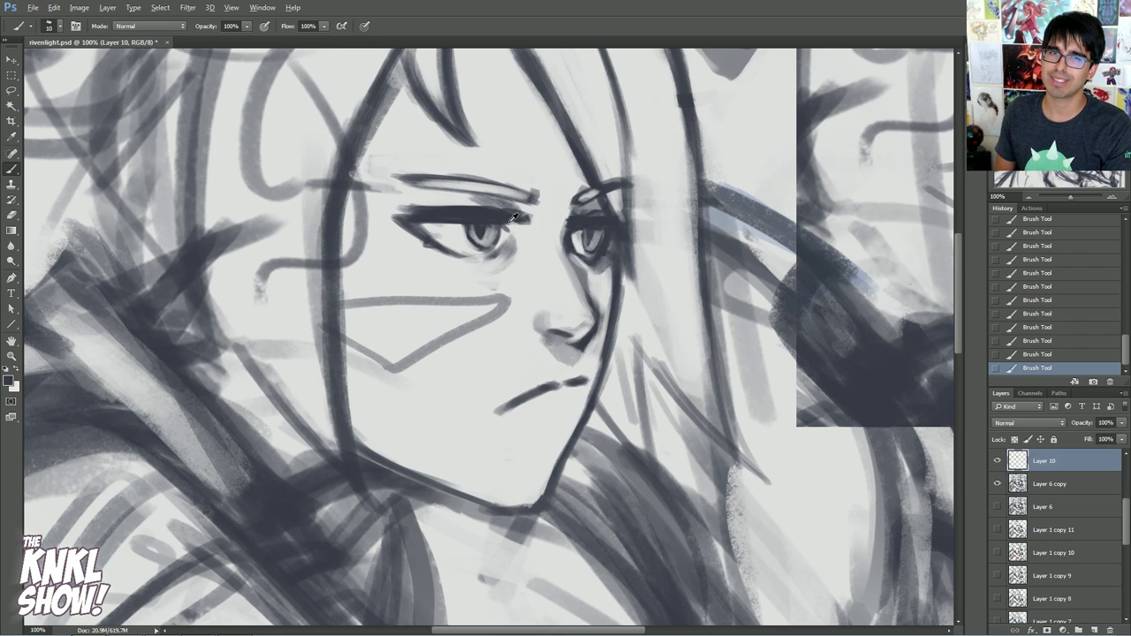
scroll(1127, 557, "up", 5)
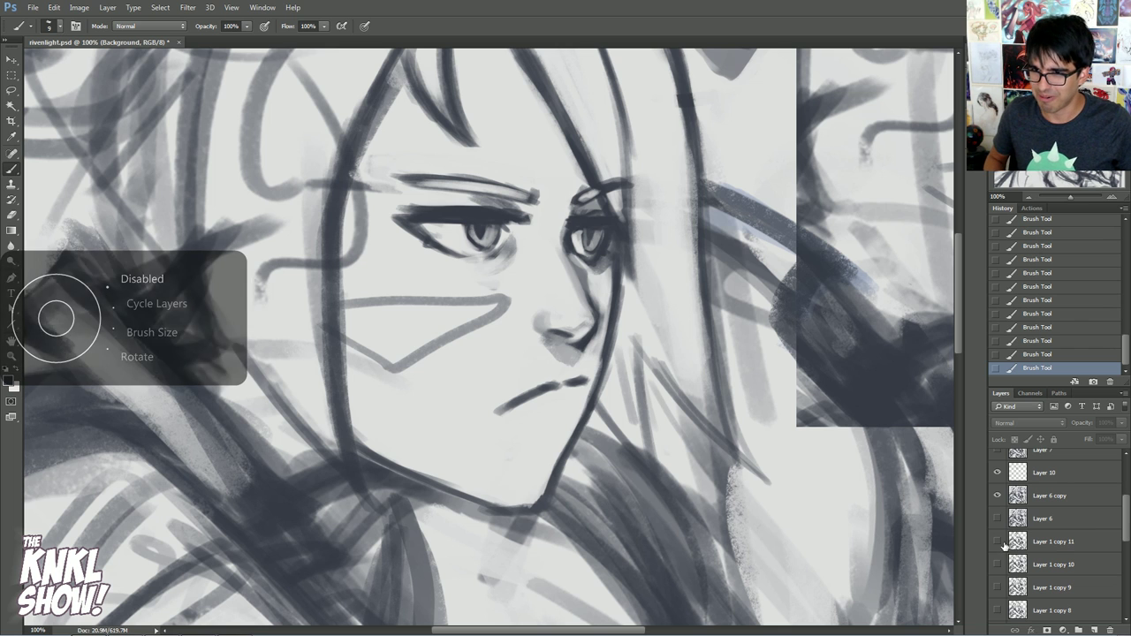
left_click(1048, 476)
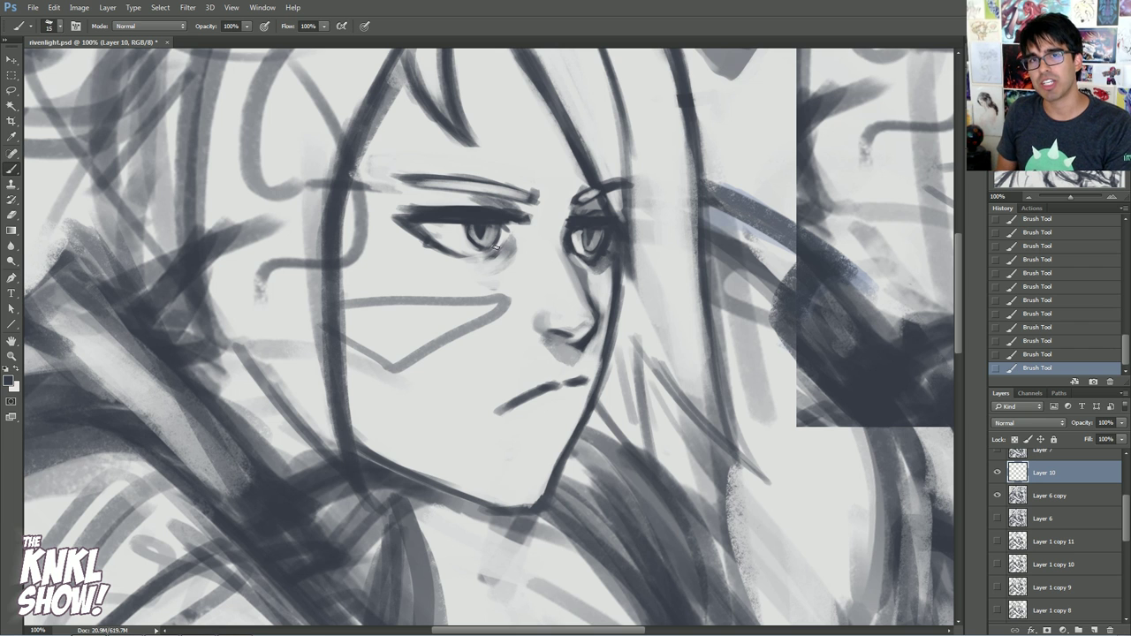
left_click(1028, 196)
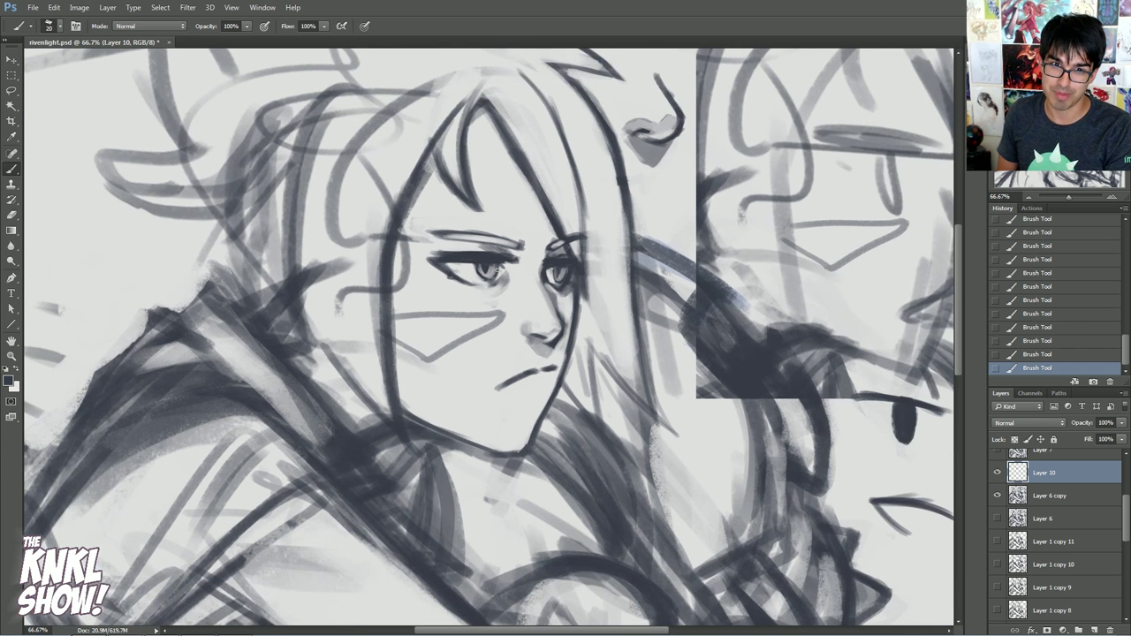
key("bracketleft")
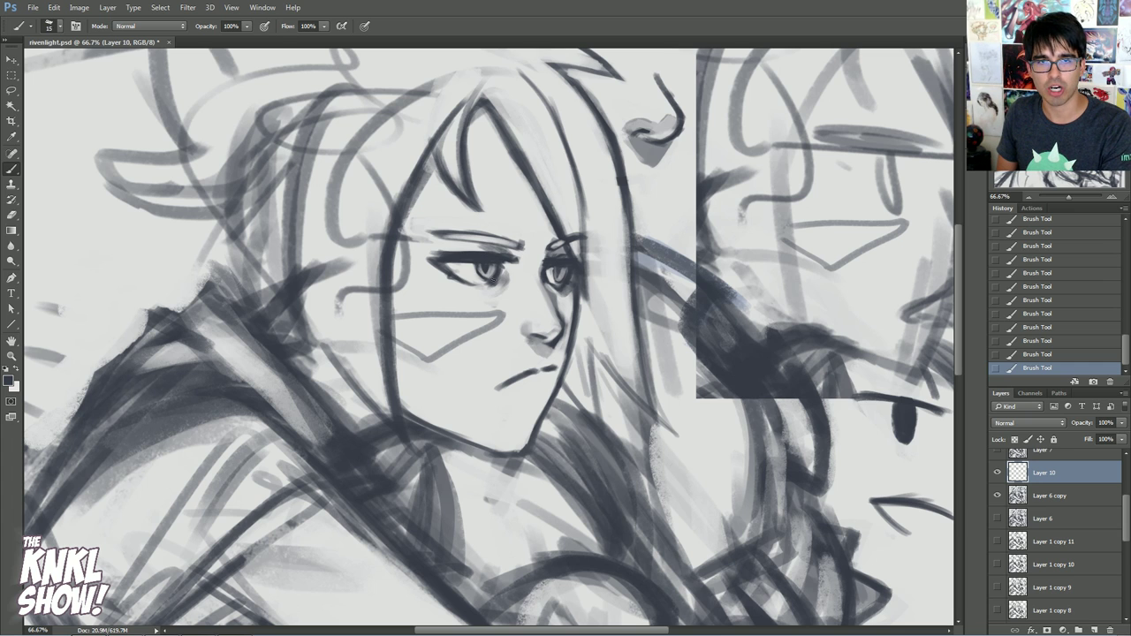
key("bracketleft")
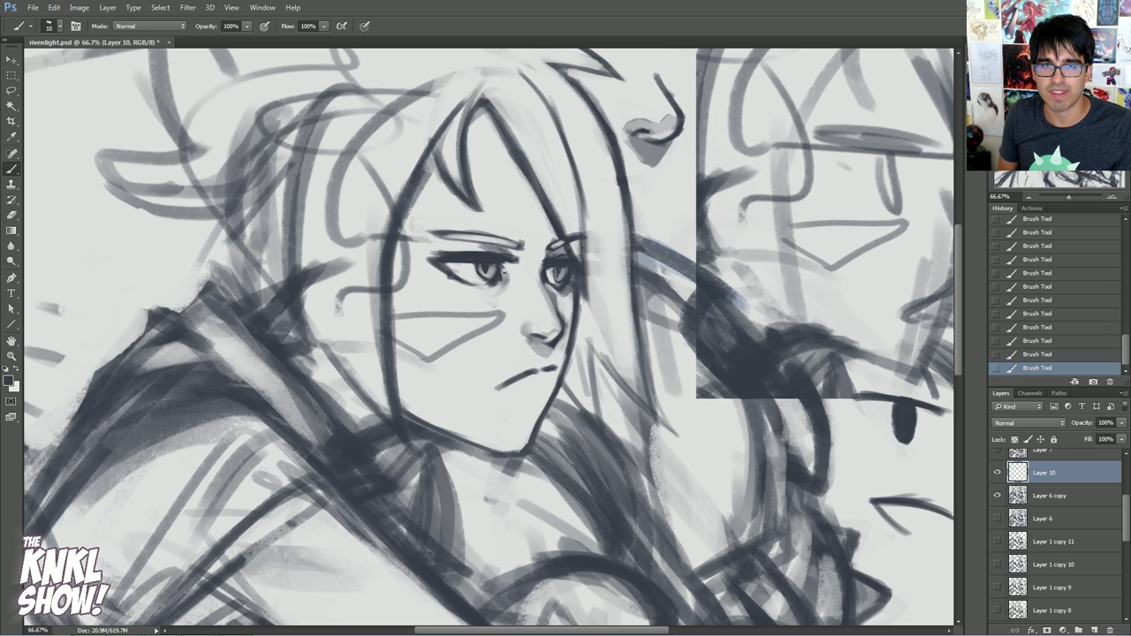
left_click(497, 269, "alt")
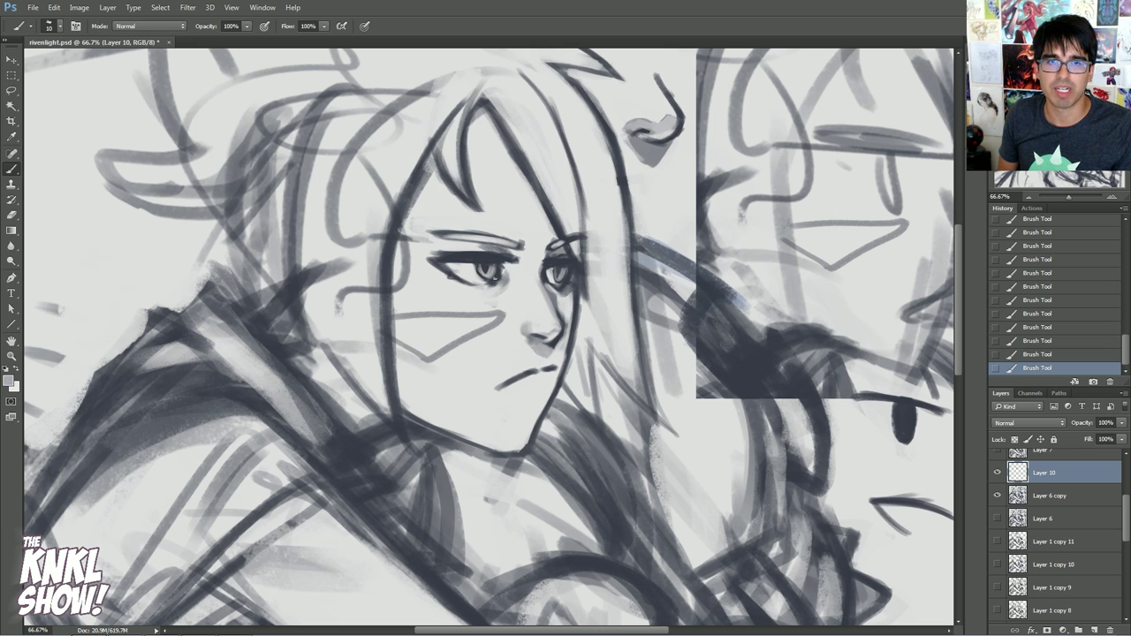
left_click(501, 271, "alt")
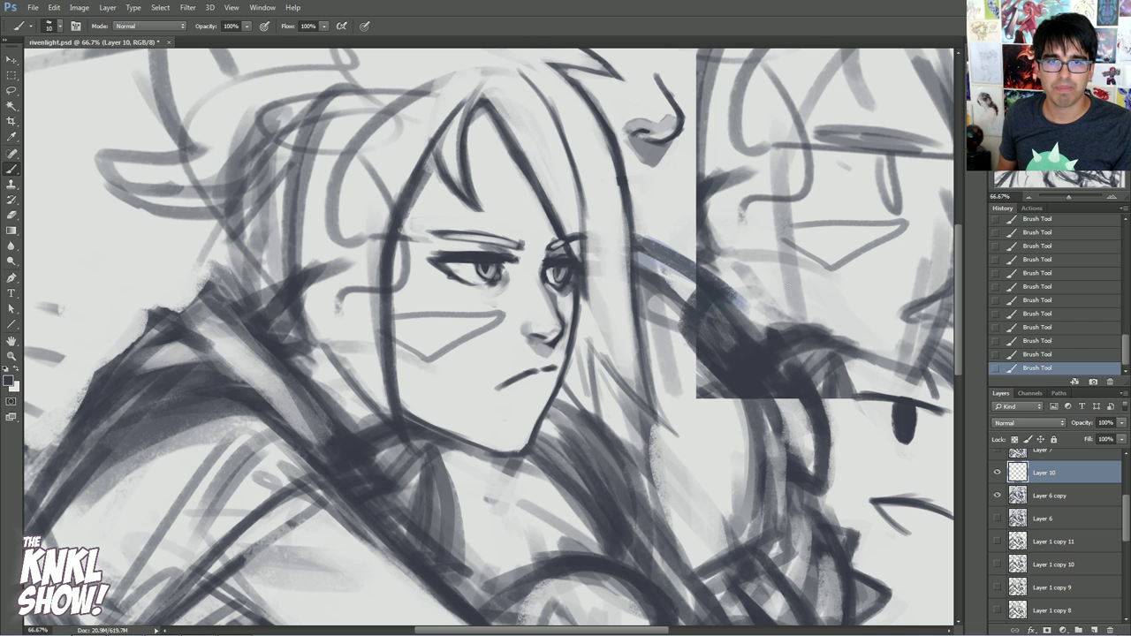
left_click(1112, 197)
left_click_drag(692, 389, 690, 357)
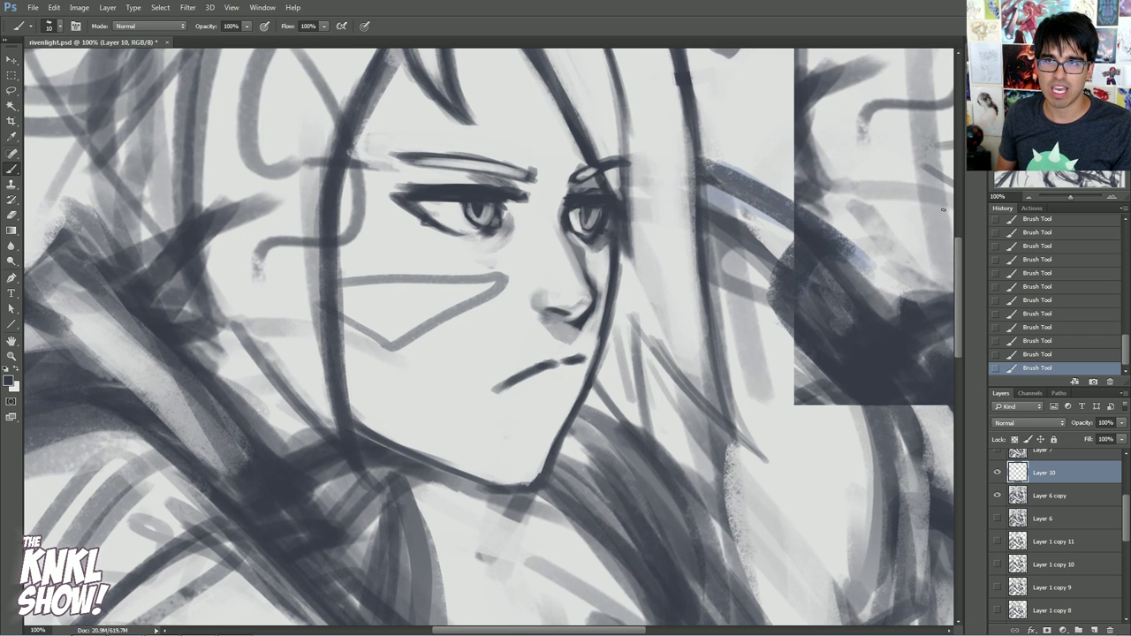
key("ctrl+minus")
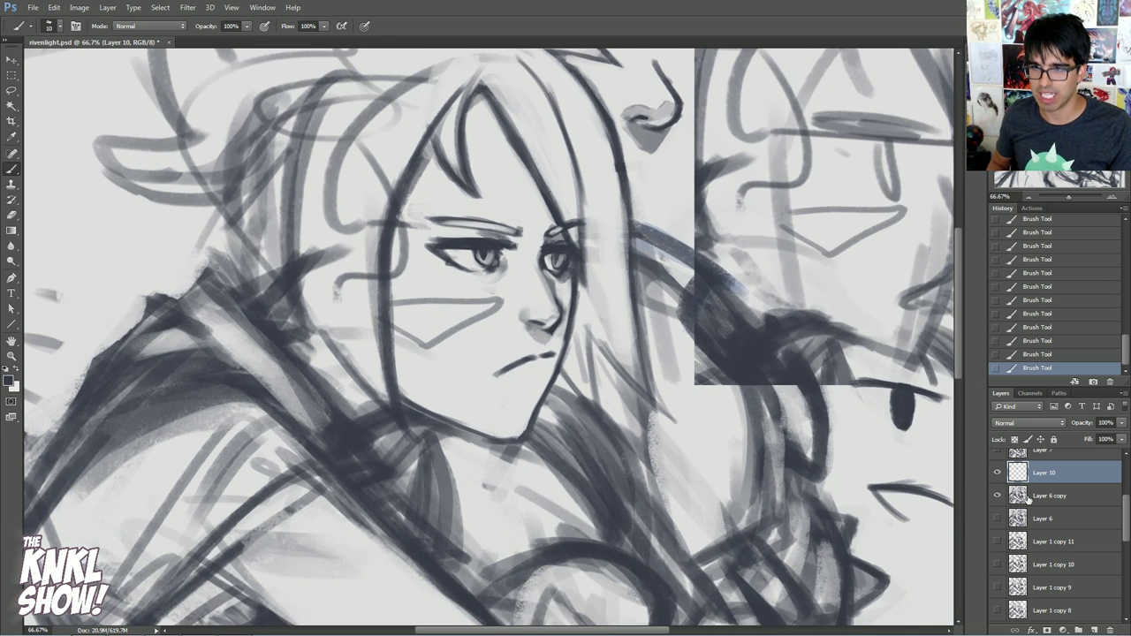
- Create a new layer directly above Layer 10 and set the brush colour to a bright magenta pink
scroll(1026, 501, "up", 2)
left_click(998, 529)
left_click(998, 530)
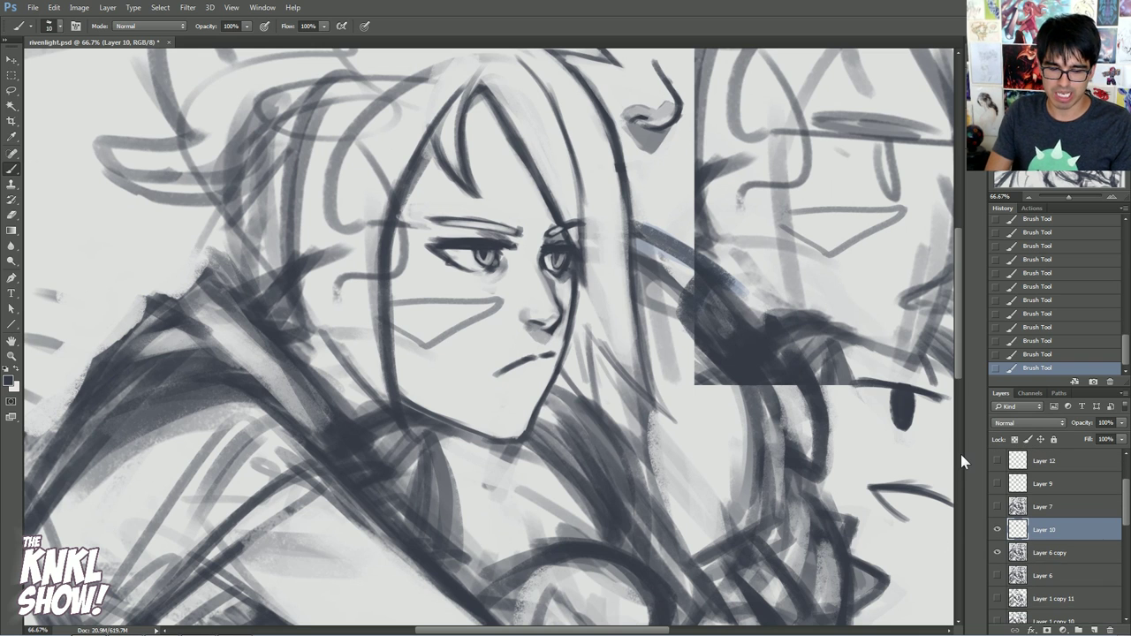
key("ctrl+shift+alt+n")
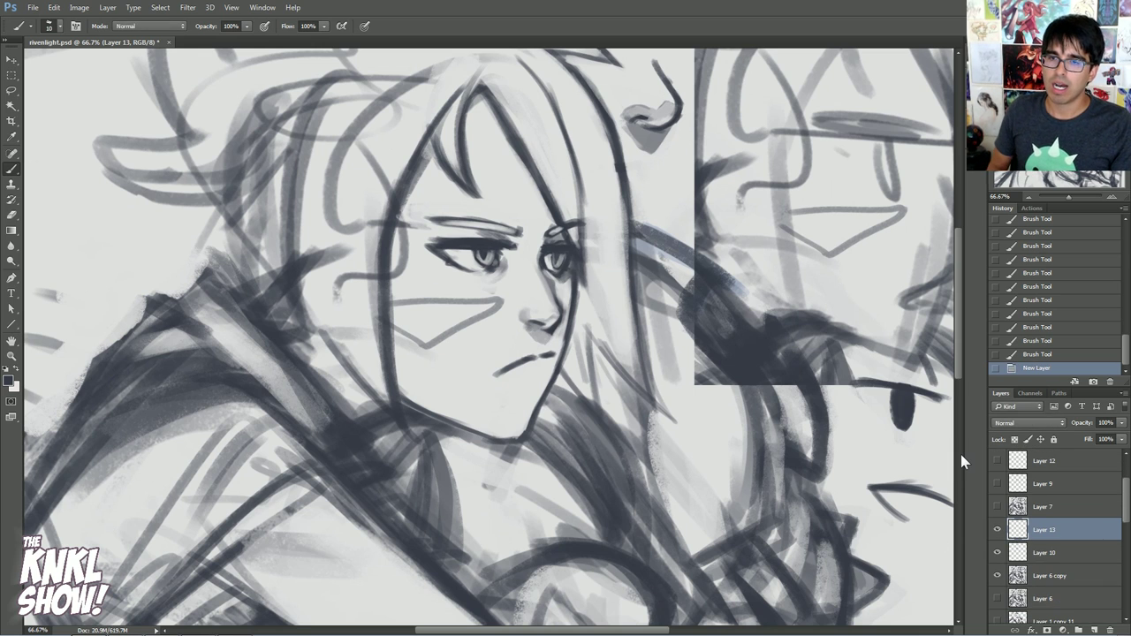
left_click(7, 385)
left_click(876, 267)
left_click_drag(876, 264, 884, 266)
left_click(844, 266)
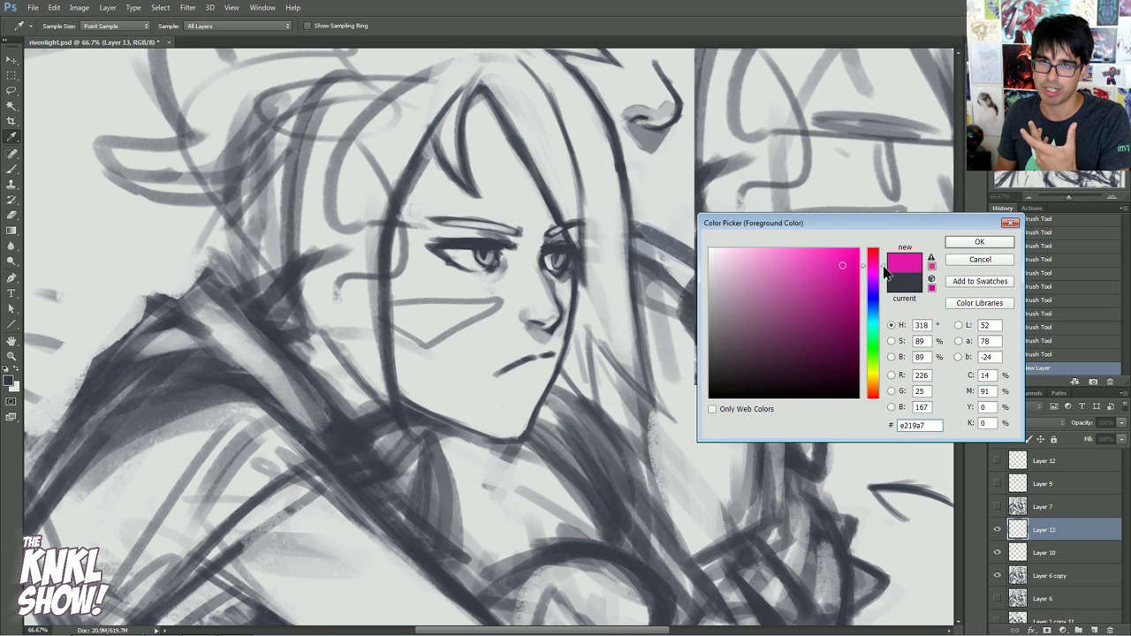
key("Return")
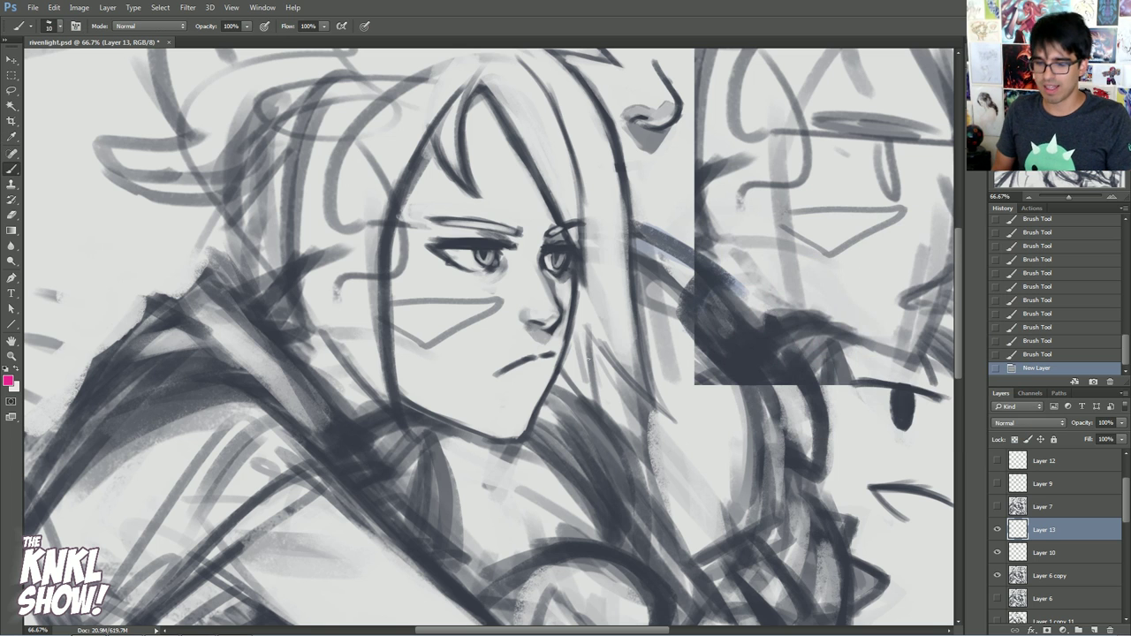
- Trace the near jaw, chin and far cheek contour in magenta on Layer 13, and delete that layer
left_click_drag(386, 375, 501, 434)
left_click_drag(403, 384, 460, 419)
left_click_drag(411, 394, 500, 436)
key("[")
mouse_move(495, 437)
left_mouse_down()
mouse_move(560, 364)
mouse_move(556, 385)
mouse_move(581, 287)
mouse_move(572, 266)
mouse_move(580, 291)
mouse_move(559, 373)
mouse_move(565, 357)
mouse_move(528, 436)
left_mouse_up()
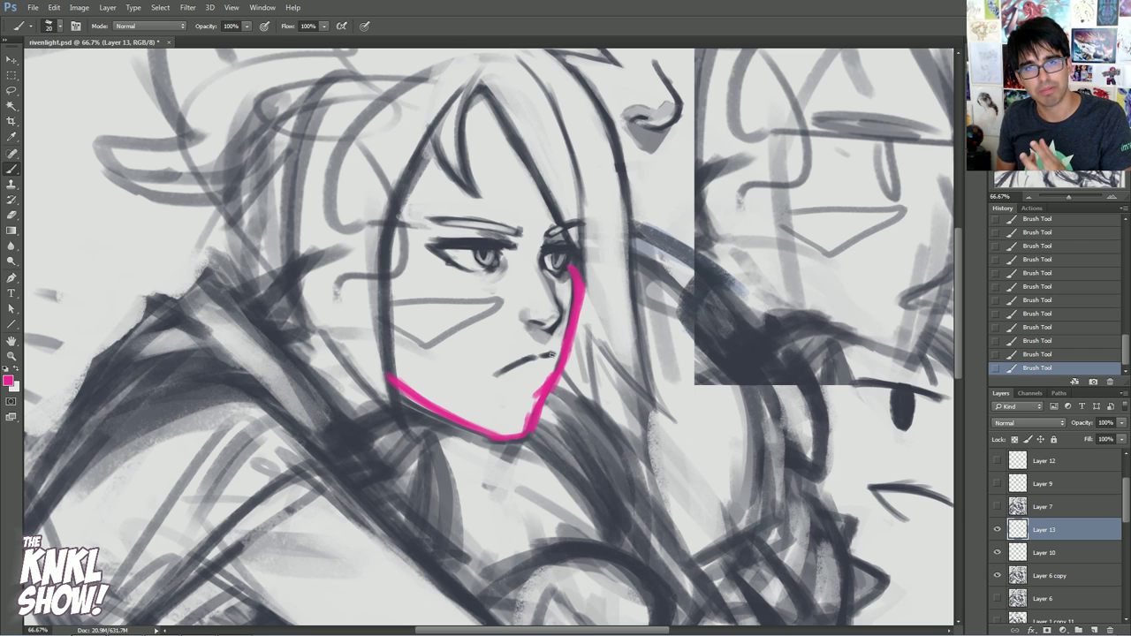
left_click_drag(1043, 537, 1110, 629)
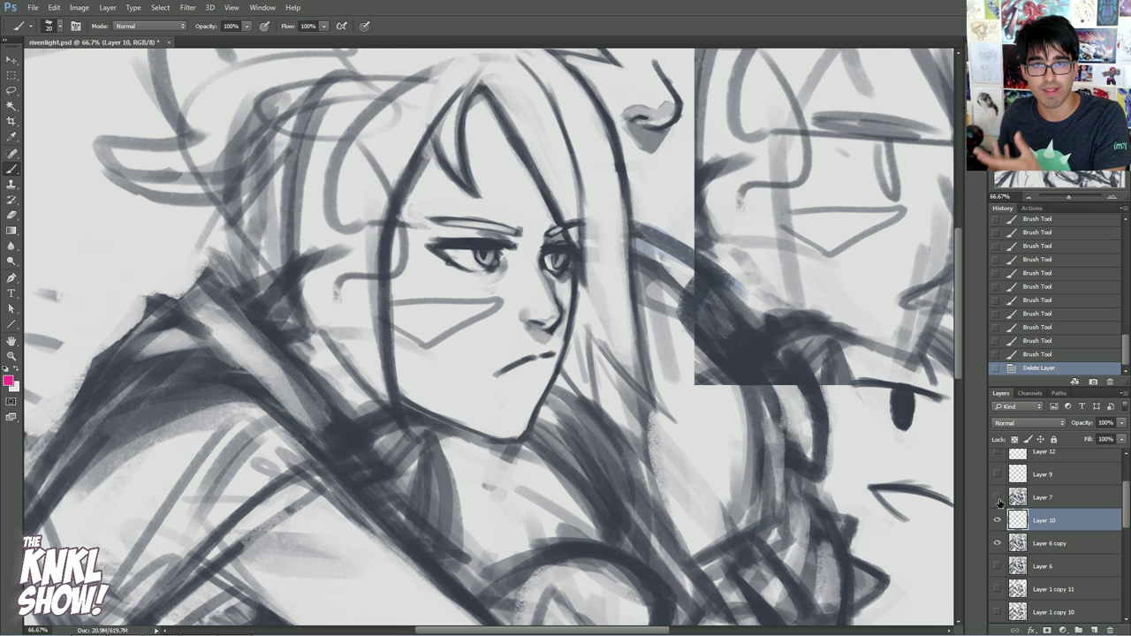
- Show Layer 7 and Layer 8 over the sketch, toggling each to compare the progressively cleaned-up face and hair
left_click(998, 497)
left_click(998, 499)
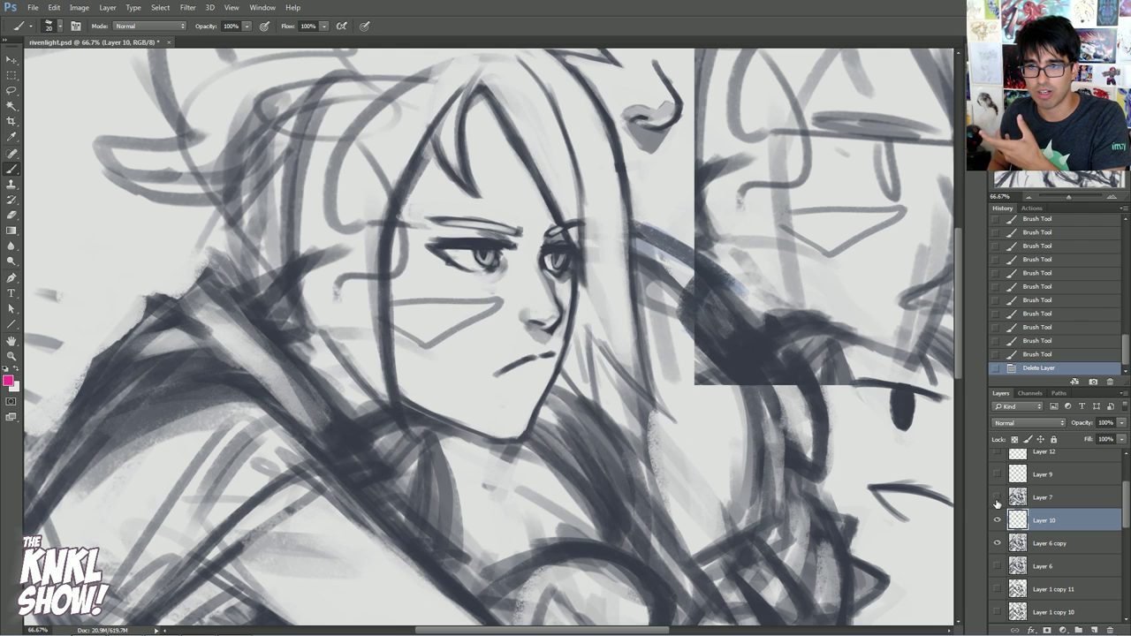
left_click(998, 498)
scroll(998, 468, "up", 3)
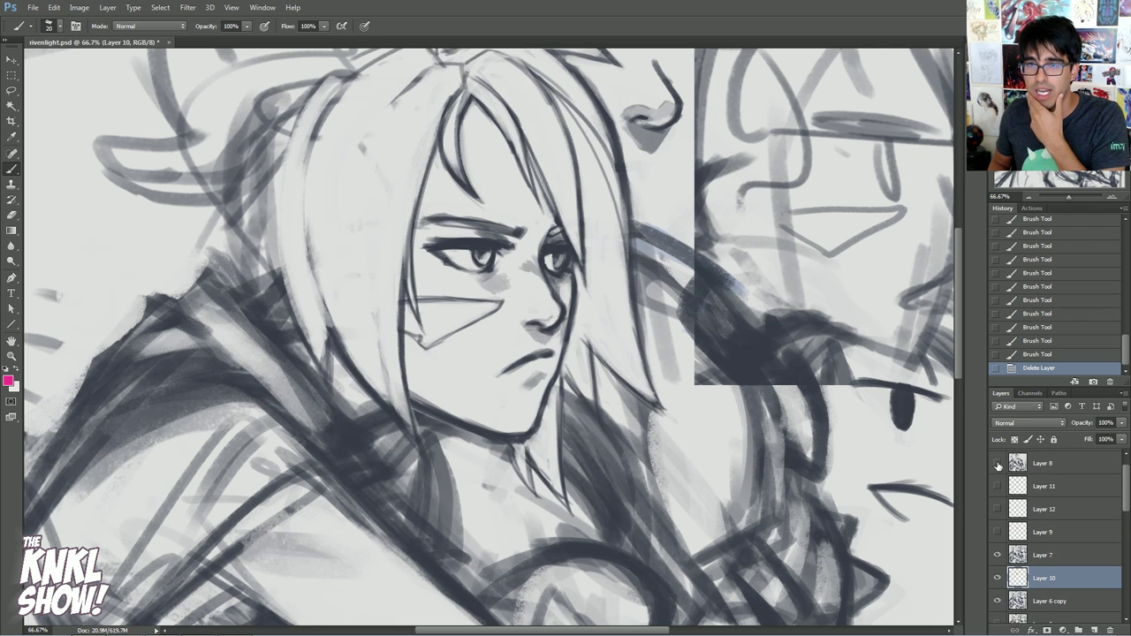
left_click(998, 464)
left_click(998, 464)
left_click(998, 464)
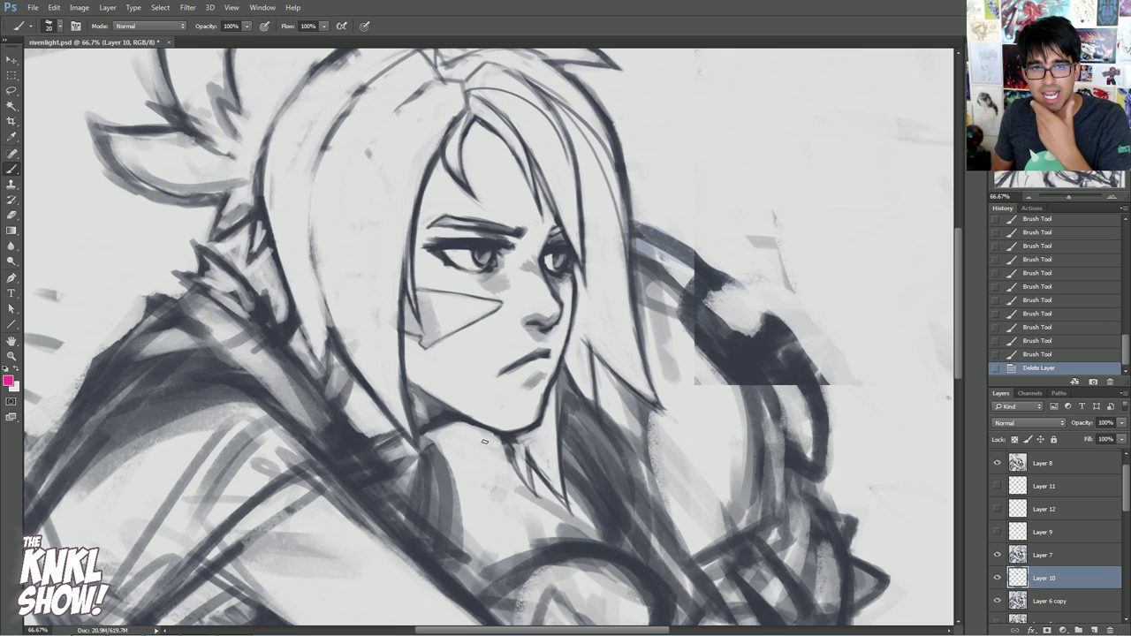
left_click_drag(464, 409, 472, 415)
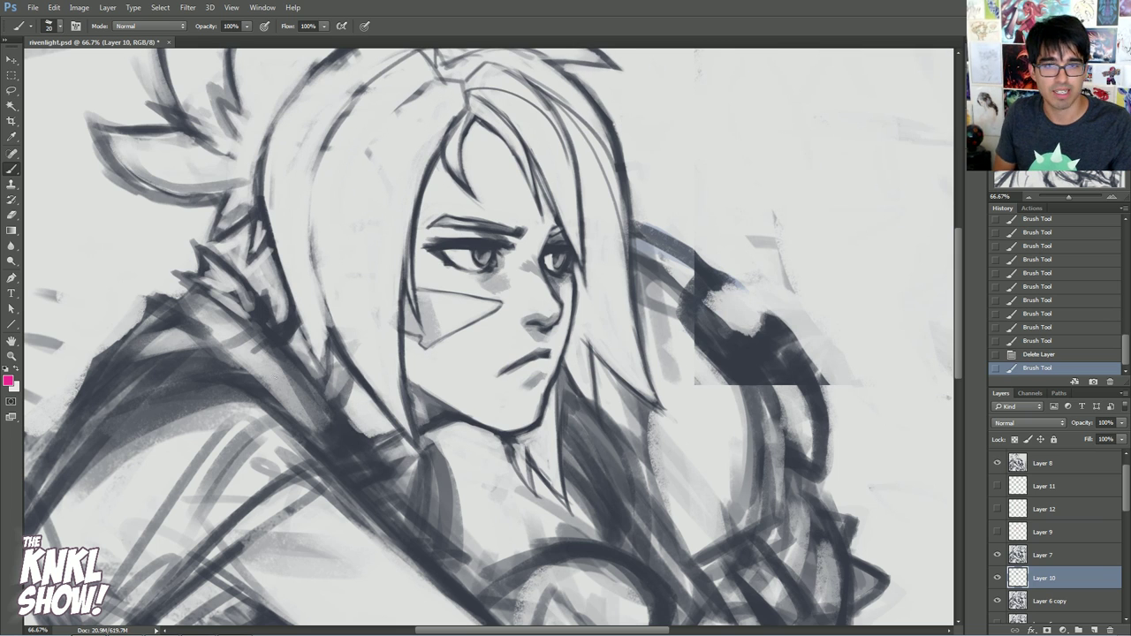
- Trace the near jaw line in magenta on Layer 8, and revert the stroke
left_click(1052, 464)
left_click_drag(401, 376, 500, 429)
key("ctrl+z")
left_click_drag(399, 375, 500, 434)
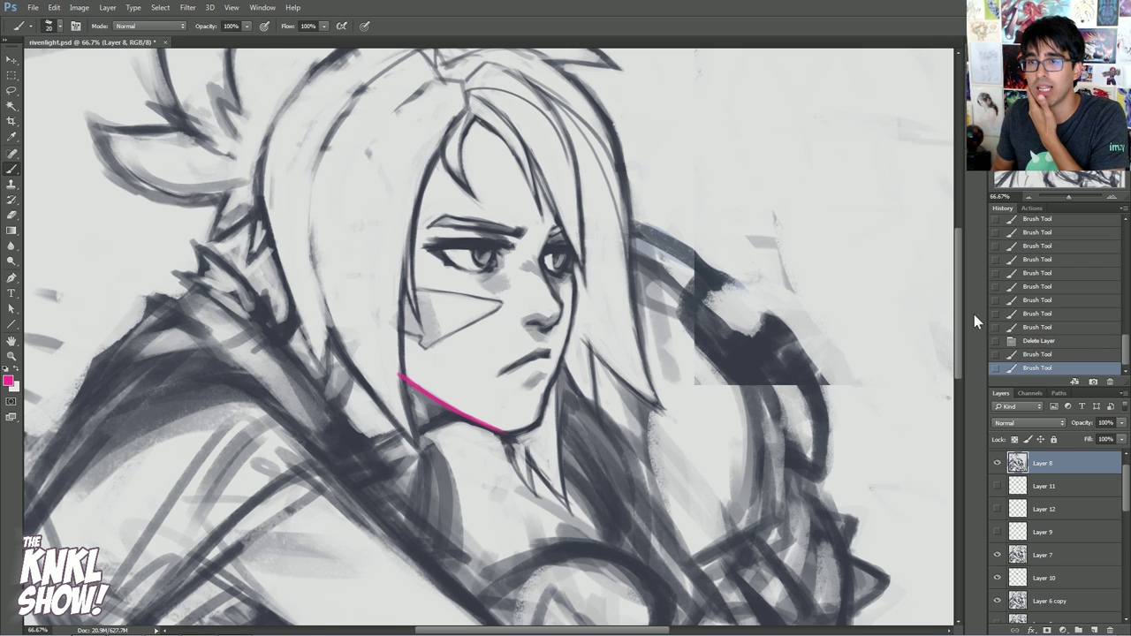
left_click(1057, 343)
- Toggle Layer 8 repeatedly to compare the cleaned-up hair and jaw with the Layer 7 version, leaving it hidden
left_click(997, 463)
left_click(997, 465)
left_click(998, 465)
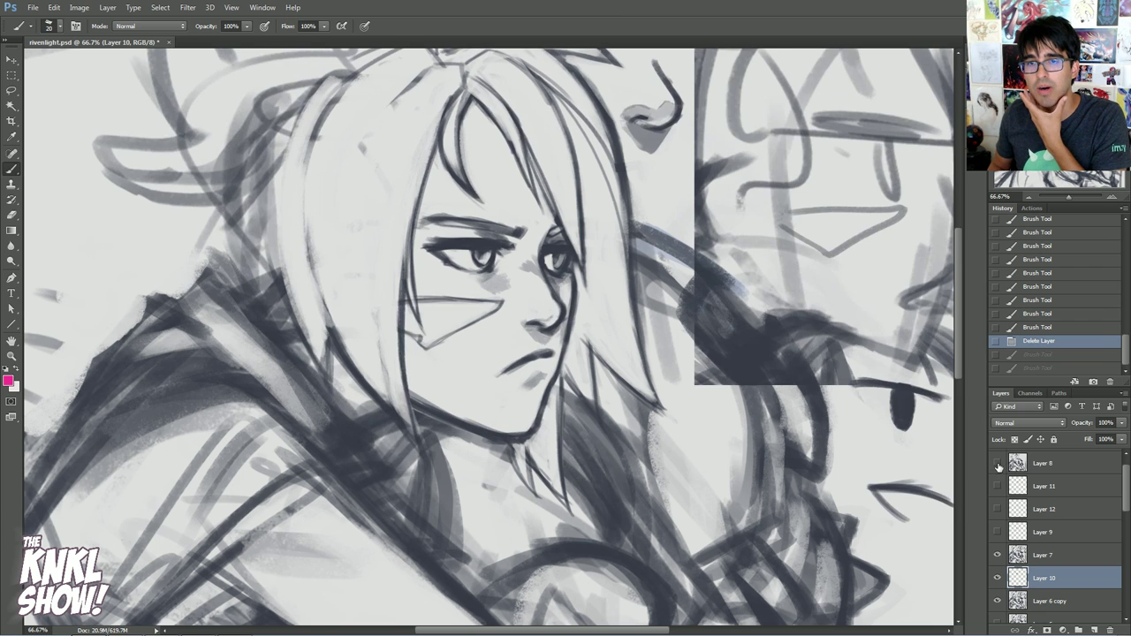
left_click(998, 464)
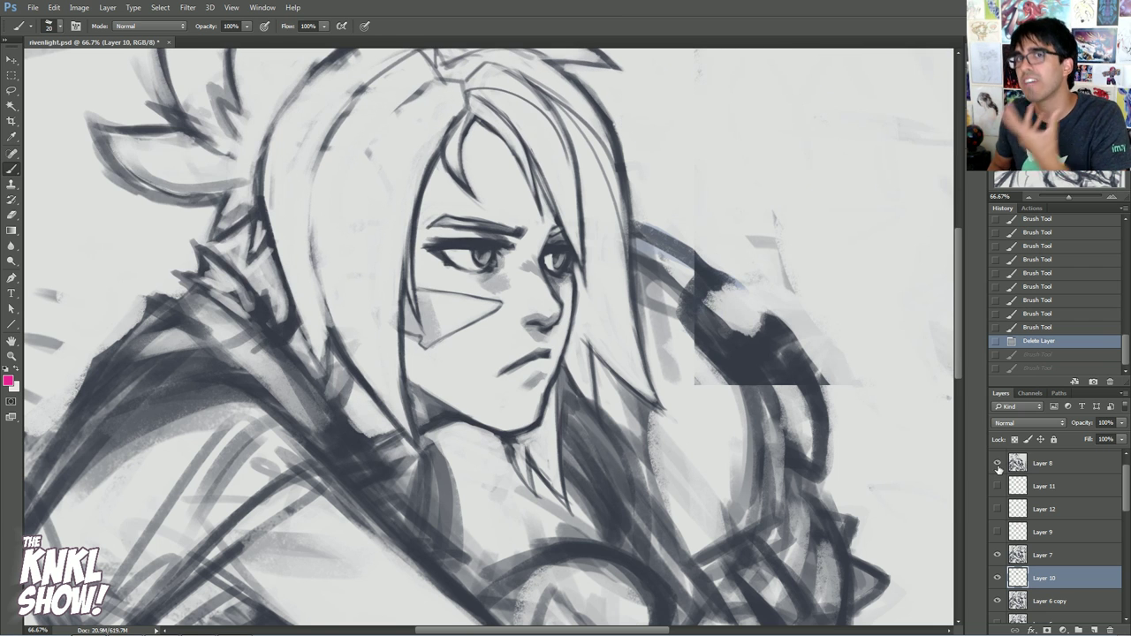
left_click(998, 464)
left_click(1058, 126)
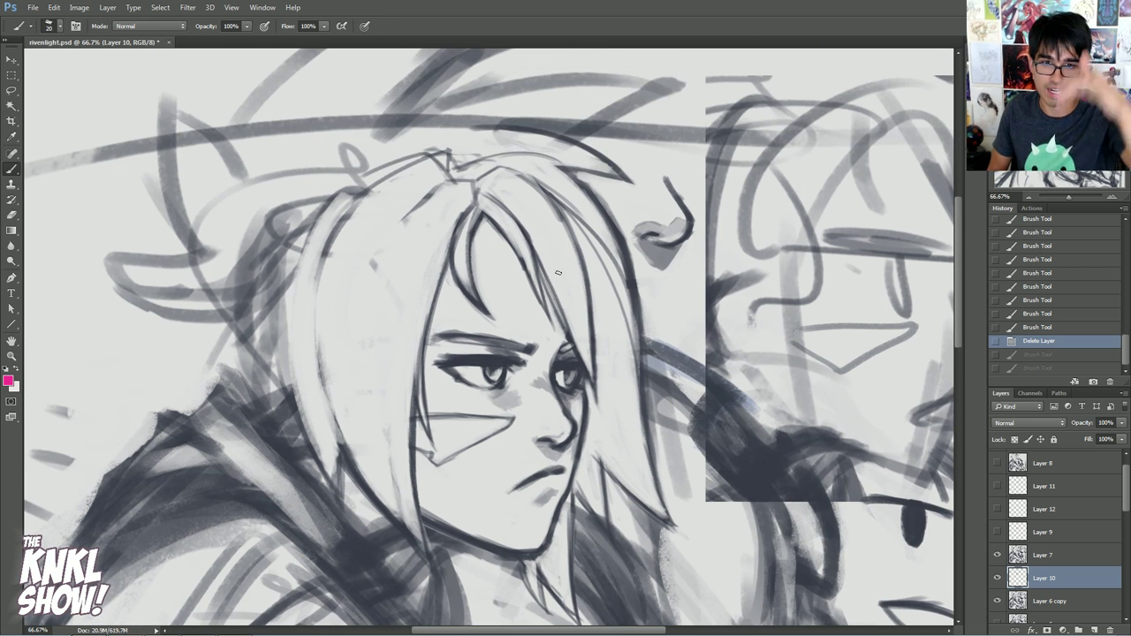
left_click(998, 464)
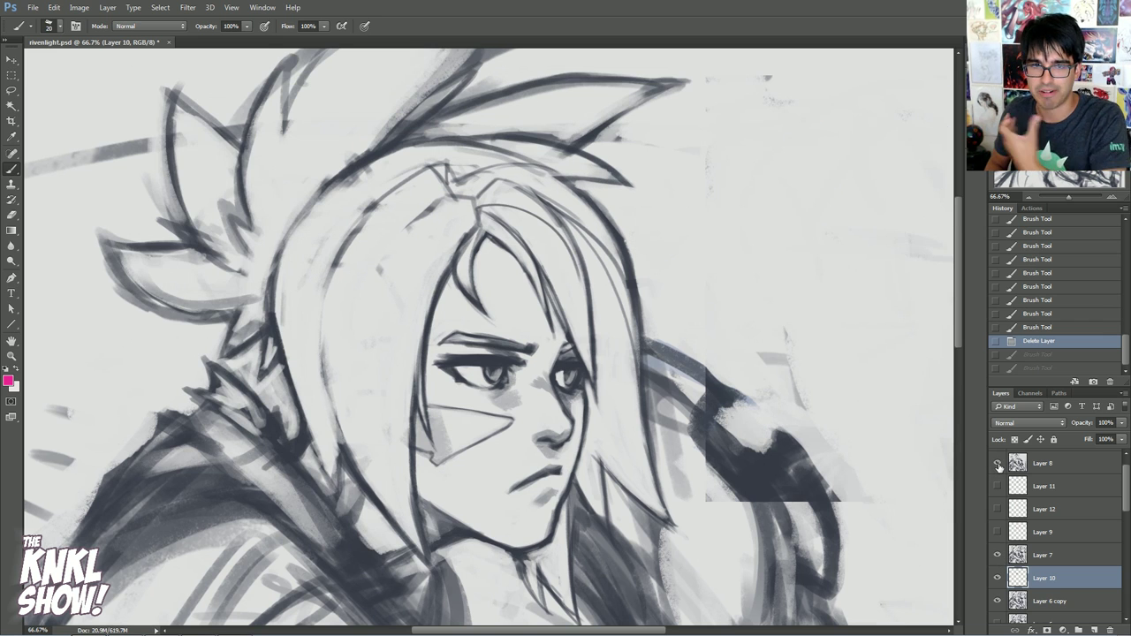
left_click(997, 464)
left_click(997, 465)
left_click(997, 465)
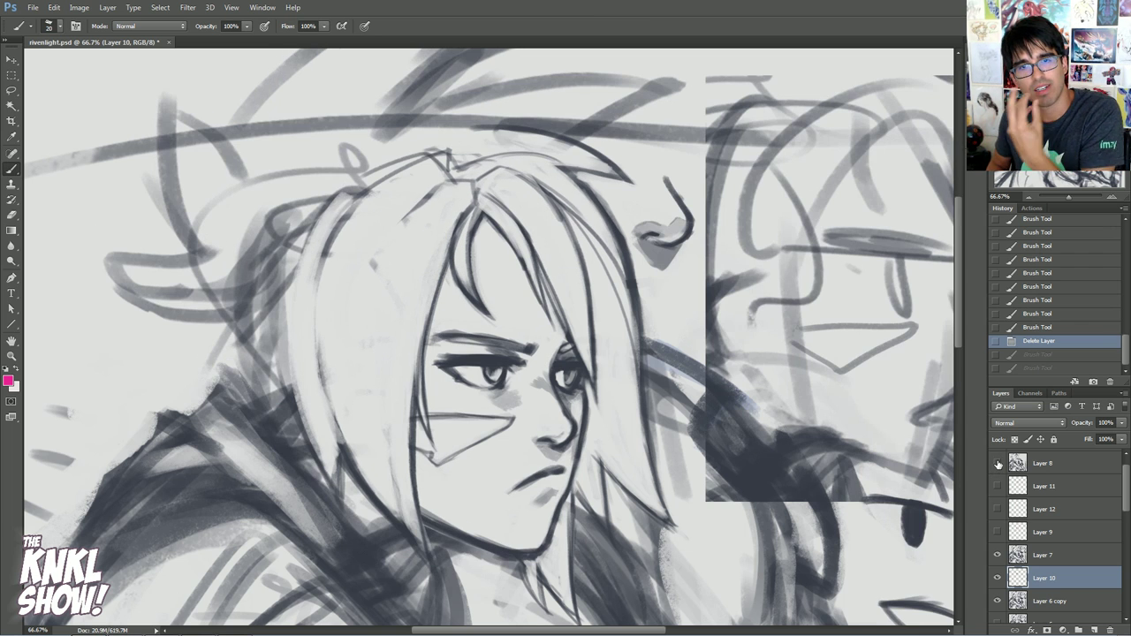
left_click(997, 464)
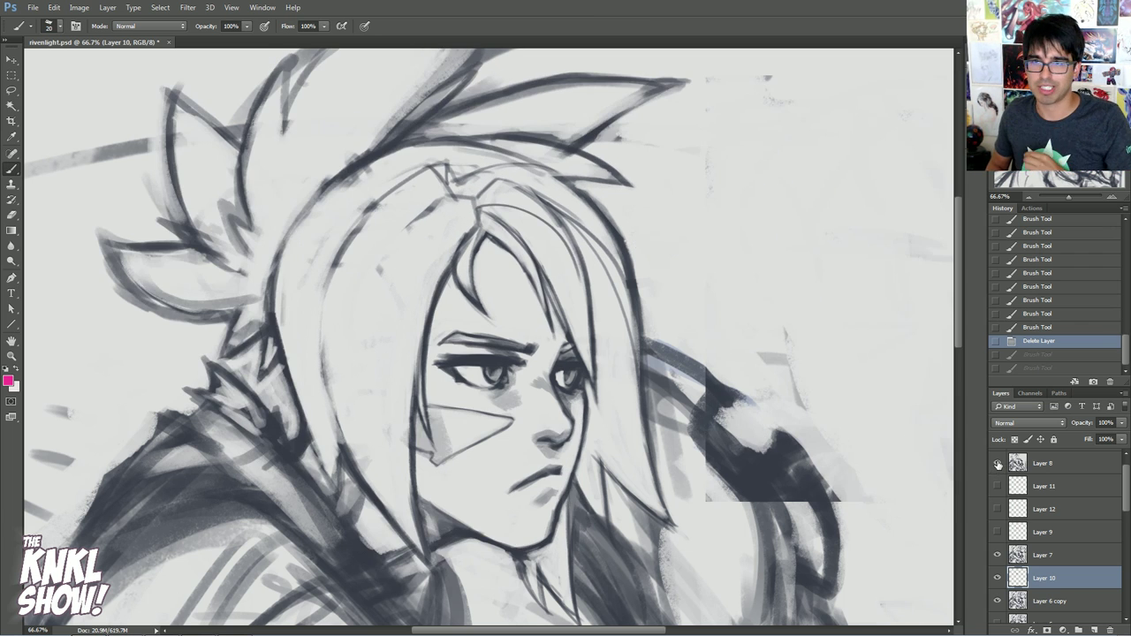
left_click(997, 464)
- Hide Layer 7 to expose the earlier face sketch, and sample its dark line colour for the brush
left_click_drag(565, 398, 558, 264)
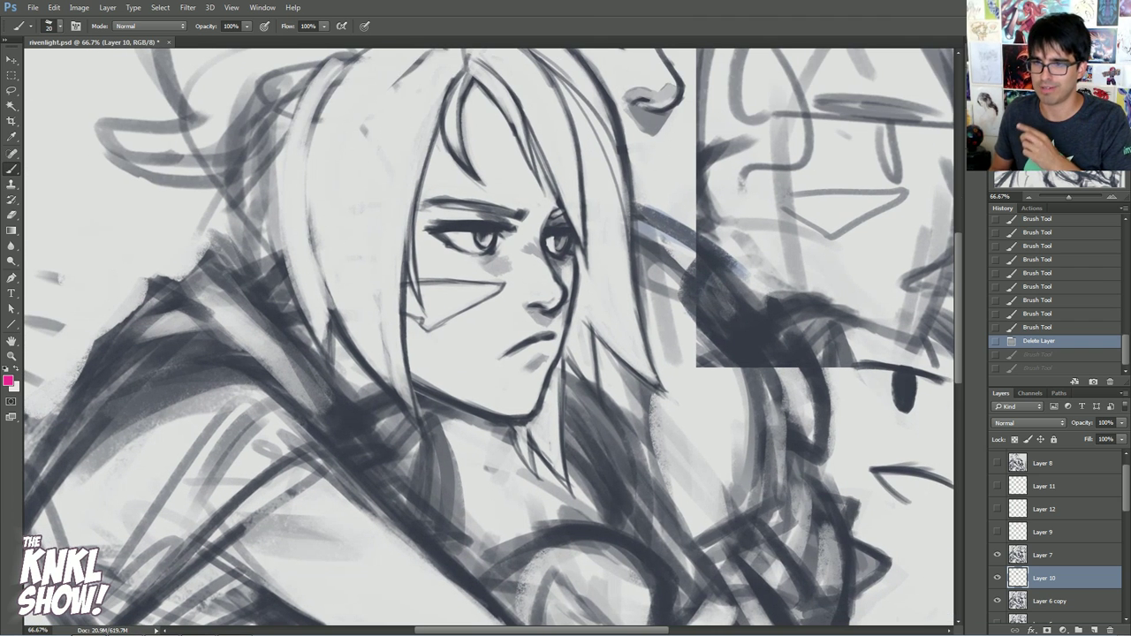
left_click(997, 555)
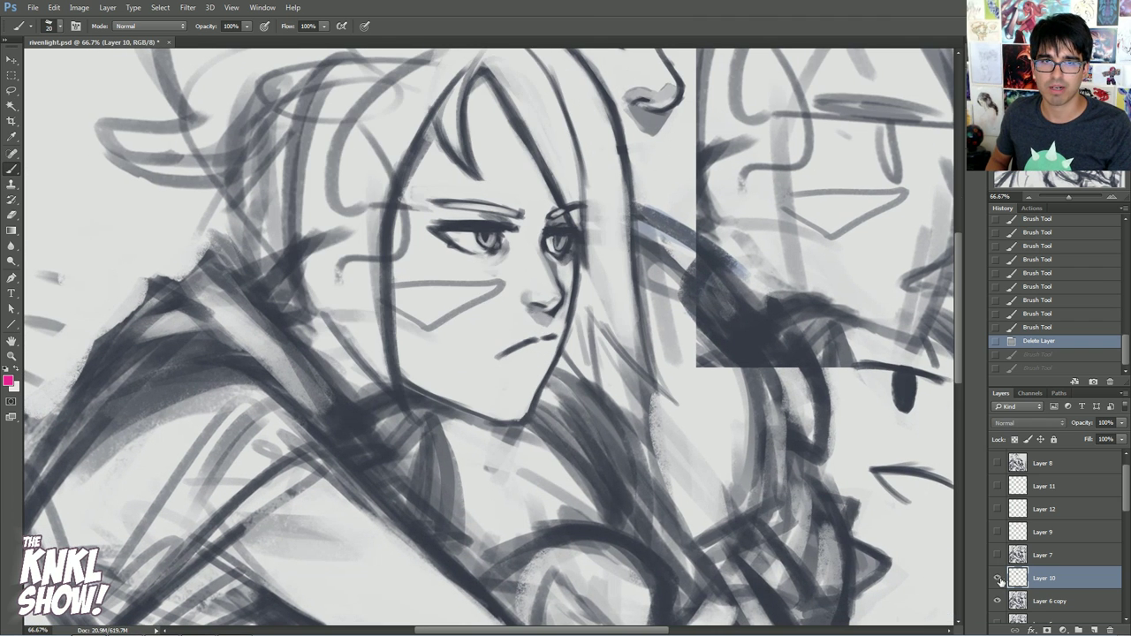
left_click(1111, 197)
left_click(579, 182, "alt")
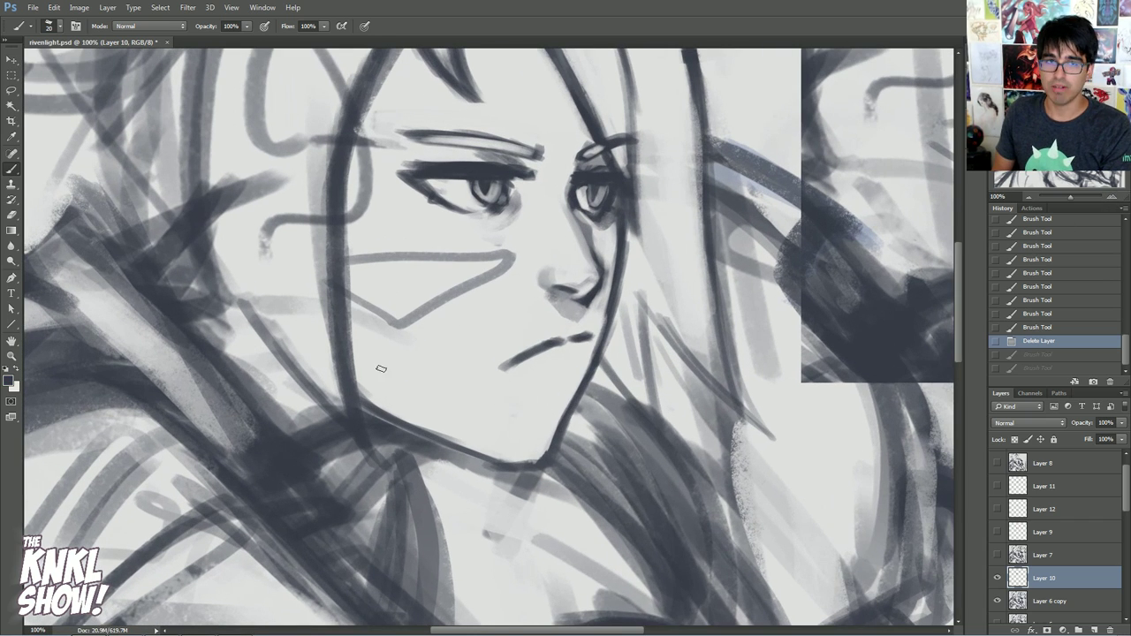
left_click(1026, 196)
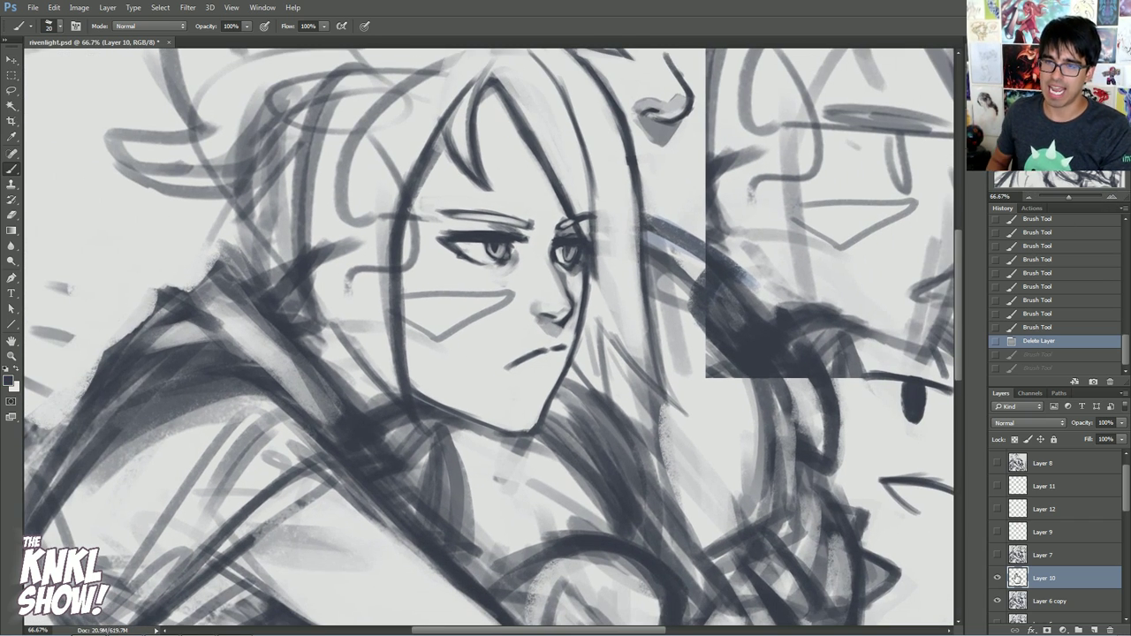
- Duplicate Layer 6 copy, merge Layer 10 down into the duplicate, and hide the original Layer 6 copy
left_click(1041, 601)
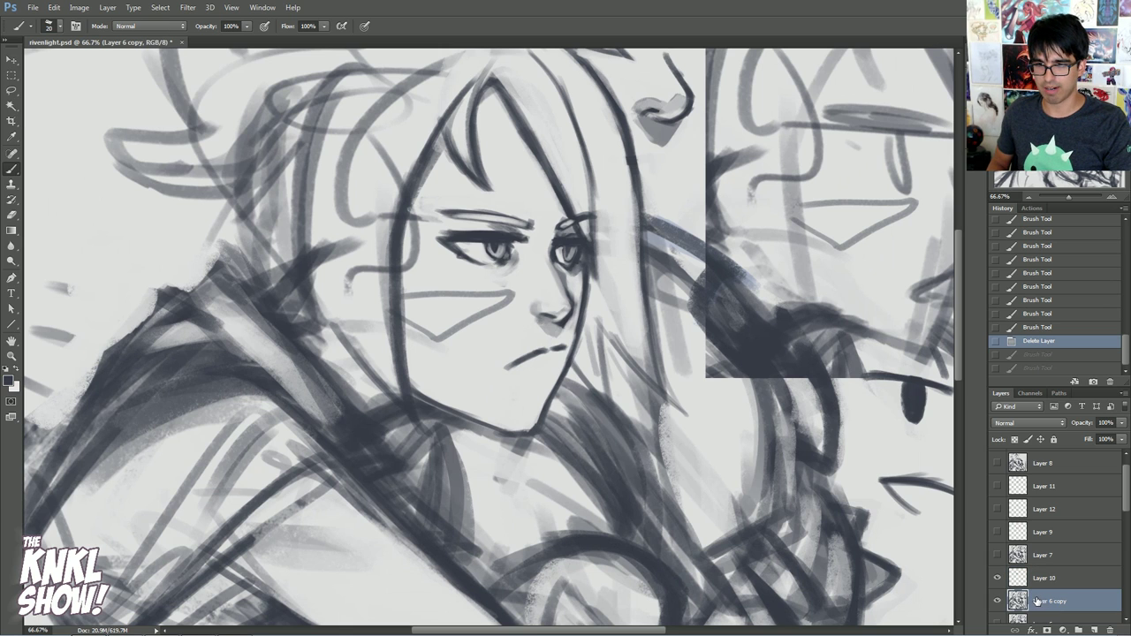
key("ctrl+j")
left_click(1040, 583)
key("ctrl+e")
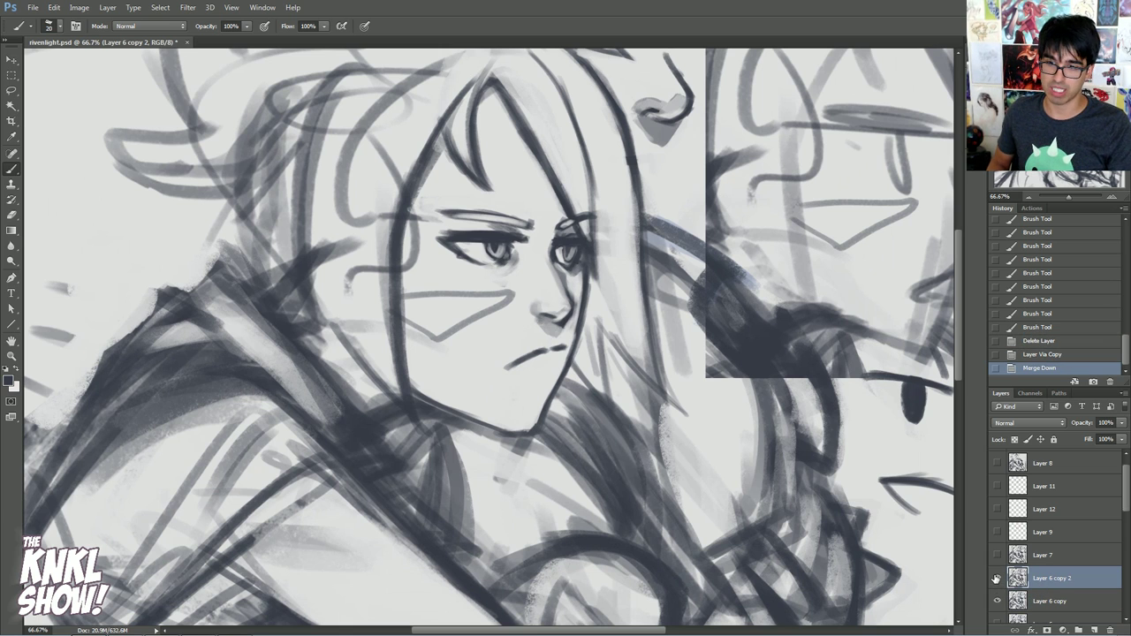
scroll(489, 336, "down", 1)
left_click(998, 601)
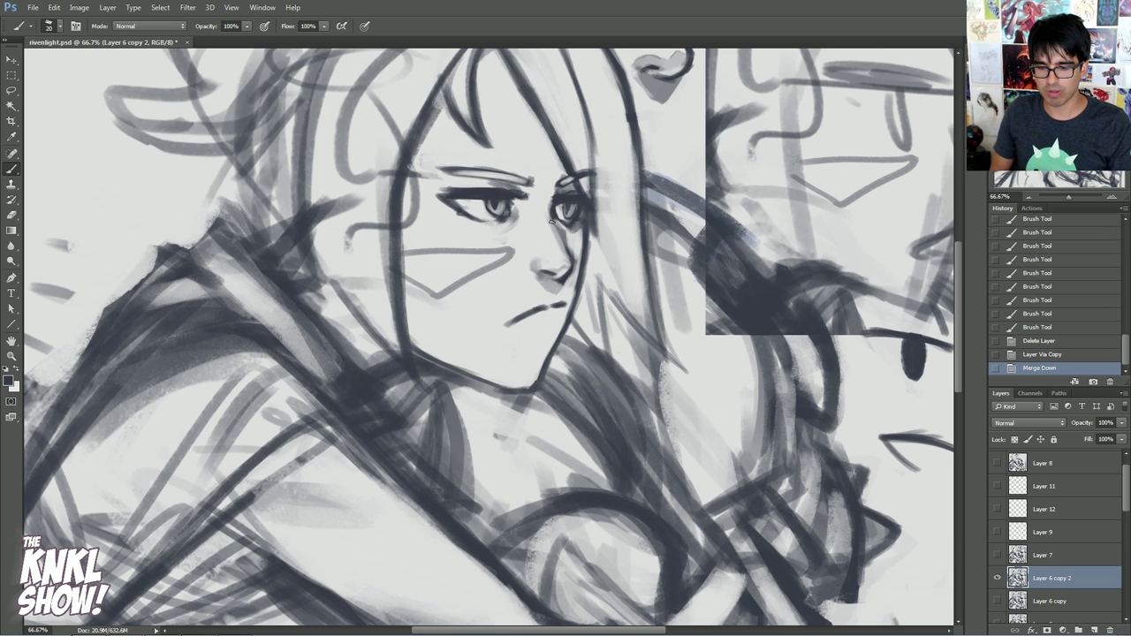
- Thicken the near jaw line from the hair to the chin with dark strokes on Layer 6 copy 2
key("]")
left_click_drag(408, 339, 518, 395)
left_click_drag(429, 351, 503, 386)
key("bracketright")
left_click_drag(405, 340, 439, 359)
- Toggle Layer 6 copy 2 and Layer 6 copy to compare the jaw before and after thickening
left_click(997, 579)
left_click(998, 579)
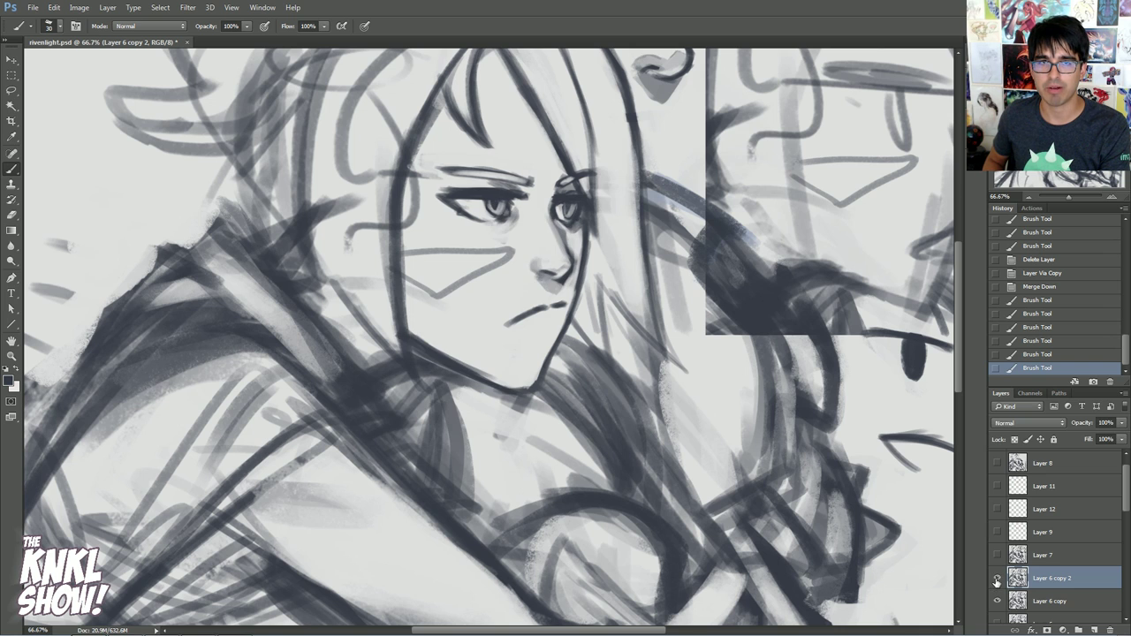
left_click(997, 579)
left_click(997, 579)
left_click(996, 579)
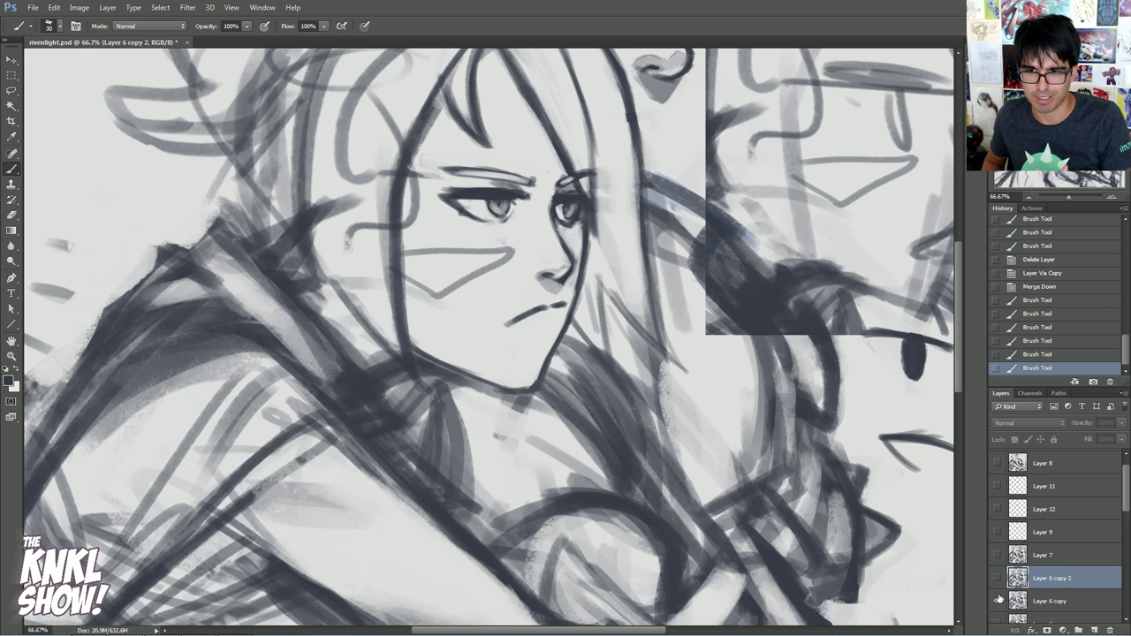
left_click(997, 578)
left_click(997, 601)
left_click(999, 605)
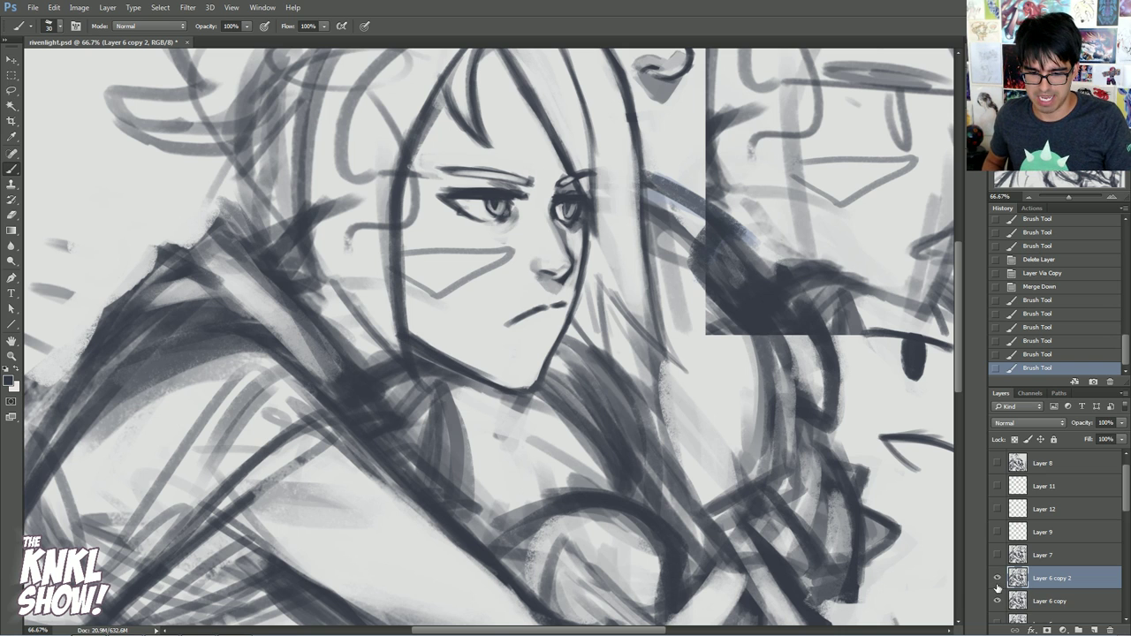
- Darken the jaw line near the chin and add dark strokes to the shape behind the far shoulder
left_click_drag(474, 370, 521, 387)
left_click_drag(649, 187, 707, 221)
left_click_drag(680, 199, 750, 237)
- Define the chin's corner with short dark strokes rising toward the far jaw
left_click(1112, 194)
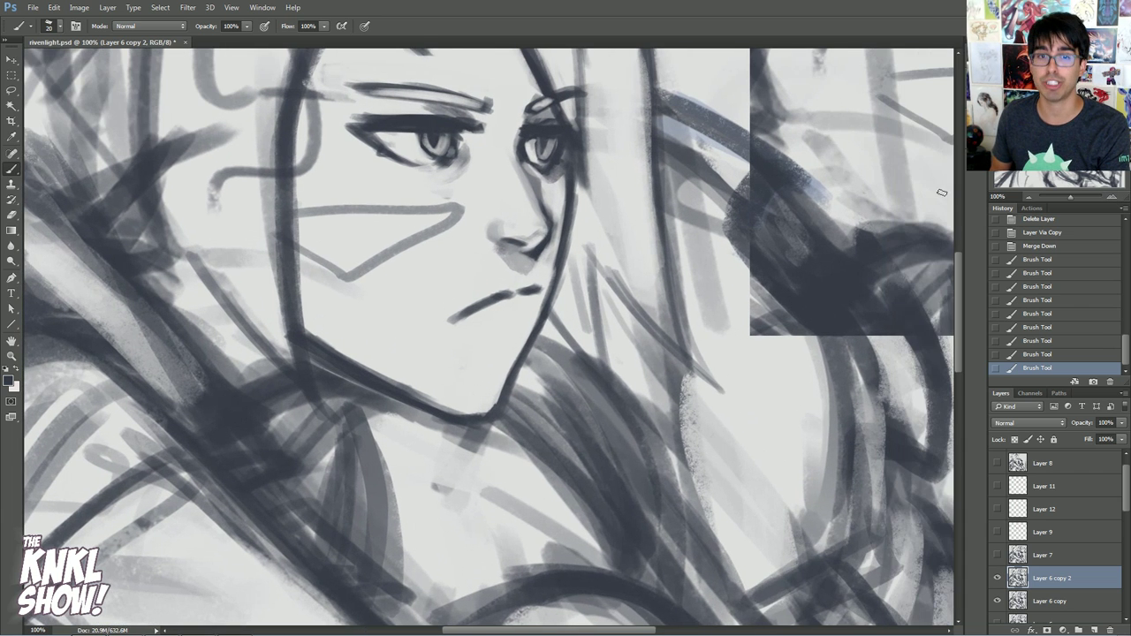
left_click_drag(495, 292, 473, 370)
left_click_drag(491, 490, 477, 492)
left_click_drag(482, 489, 493, 463)
left_click_drag(485, 486, 498, 430)
key("bracketright")
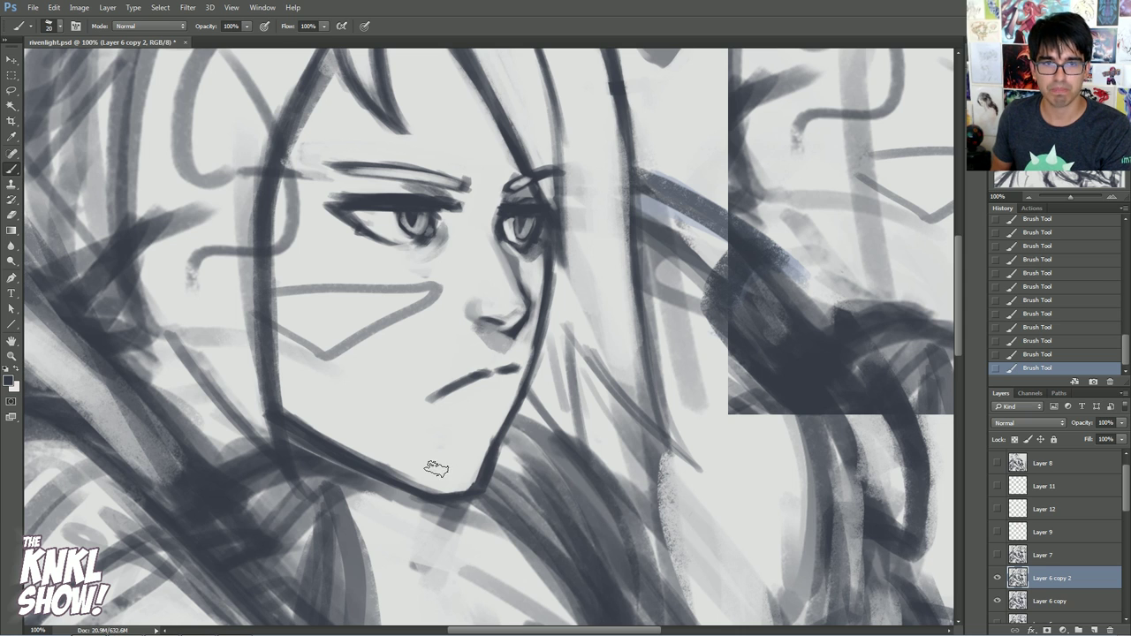
- Trim the chin line with the light colour, and restate the chin's underside in the dark colour
left_click(998, 602)
key("x")
mouse_move(477, 441)
left_mouse_down()
mouse_move(478, 482)
mouse_move(481, 455)
left_mouse_up()
key("x")
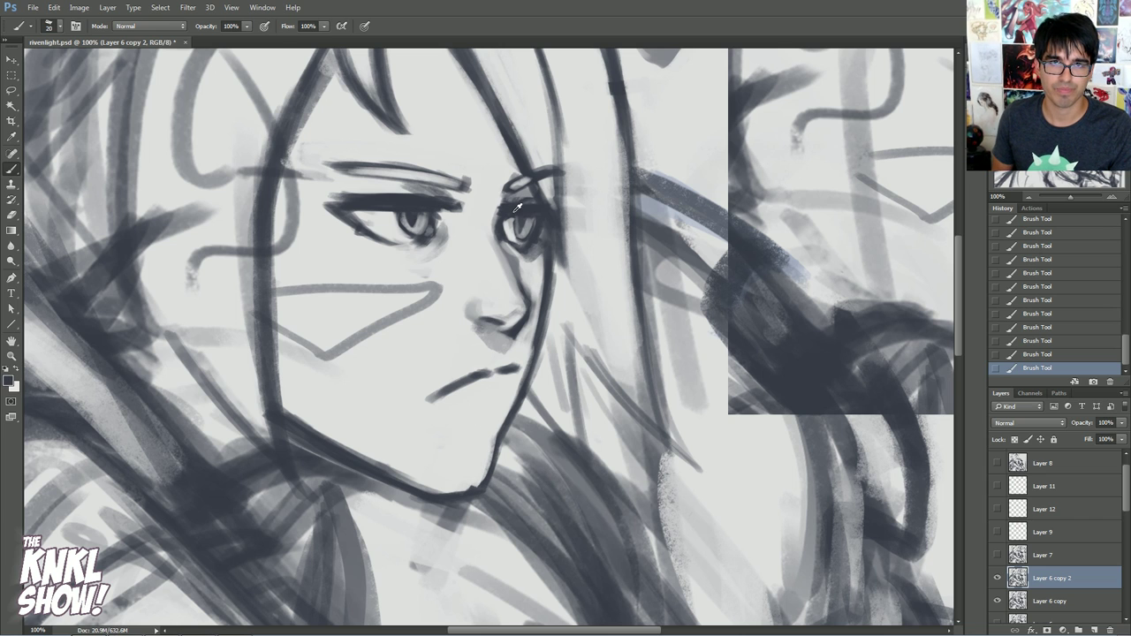
left_click_drag(436, 488, 477, 492)
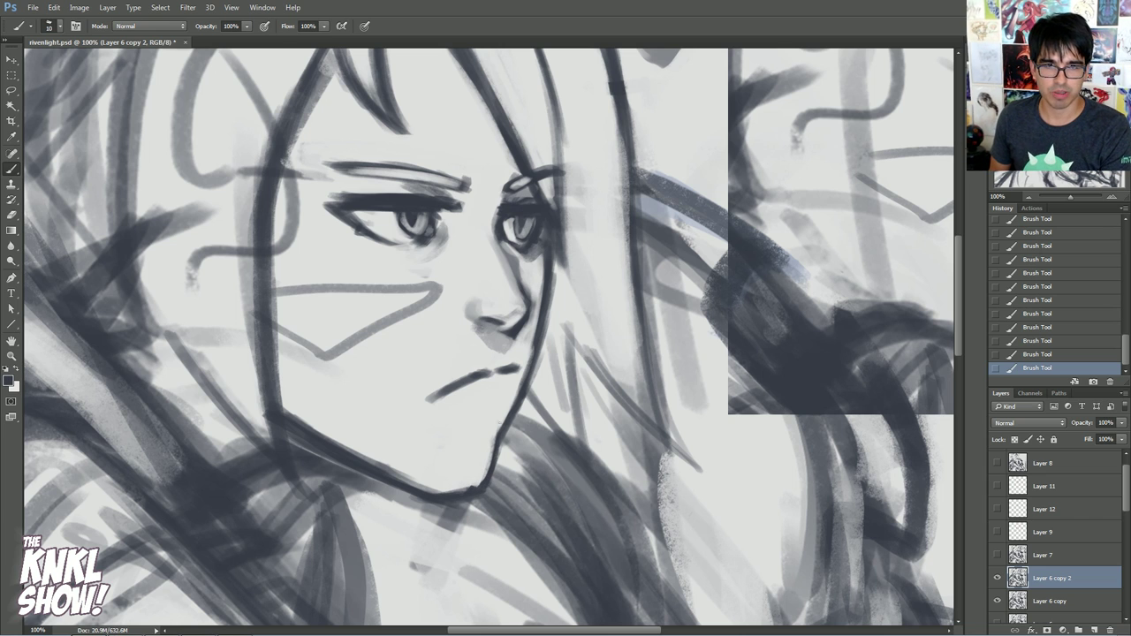
- Reshape the contour from the far cheek past the mouth to the chin, alternating dark and light strokes
left_click_drag(531, 387, 518, 423)
mouse_move(538, 363)
left_mouse_down()
mouse_move(523, 408)
mouse_move(529, 398)
left_mouse_up()
mouse_move(552, 297)
left_mouse_down()
mouse_move(537, 352)
mouse_move(547, 252)
mouse_move(531, 367)
mouse_move(493, 477)
left_mouse_up()
key("x")
key("x")
key("x")
left_click_drag(494, 431, 485, 474)
left_click_drag(504, 419, 487, 467)
mouse_move(513, 396)
left_mouse_down()
mouse_move(495, 429)
mouse_move(507, 418)
left_mouse_up()
- Strengthen the far jaw contour down to the chin in the sampled dark colour, and sample the light face tone
left_click(518, 413, "alt")
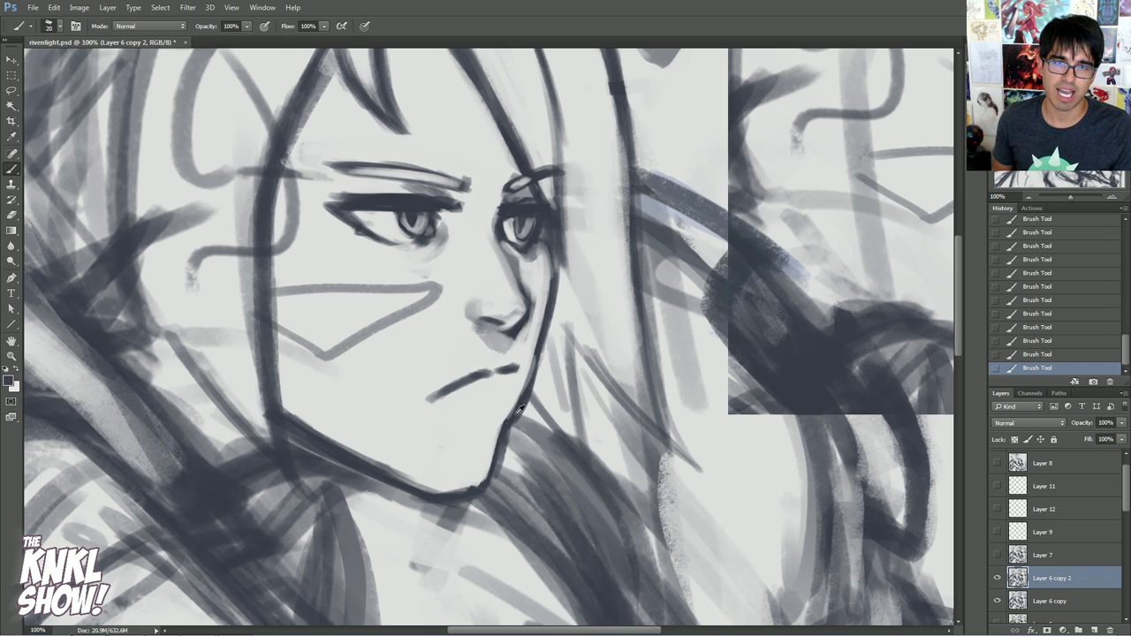
left_click_drag(539, 340, 484, 497)
left_click_drag(502, 454, 486, 493)
left_click(483, 463, "alt")
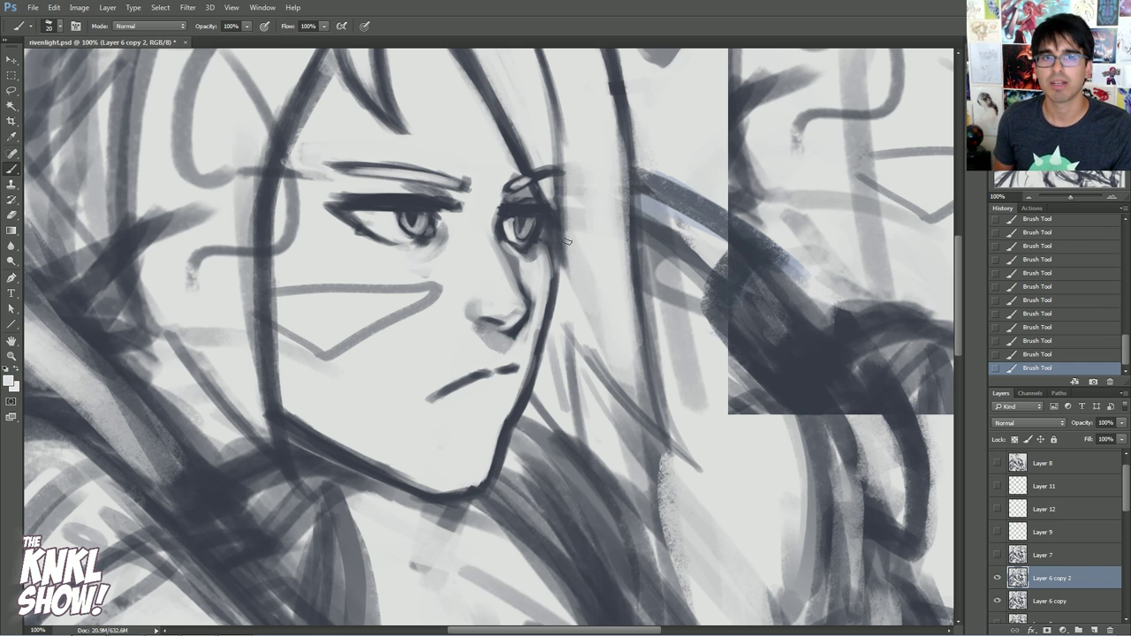
left_click_drag(478, 358, 535, 391)
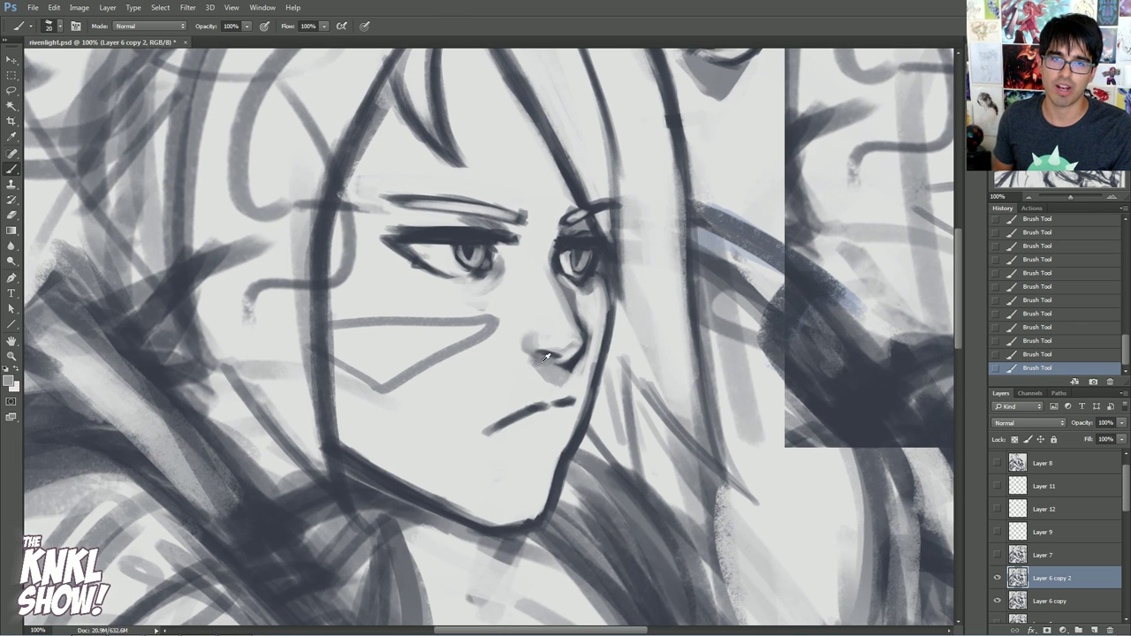
- Compare the sketch with Layer 7 and with the red annotations on Layer 9, and hide both layers again
left_click(998, 555)
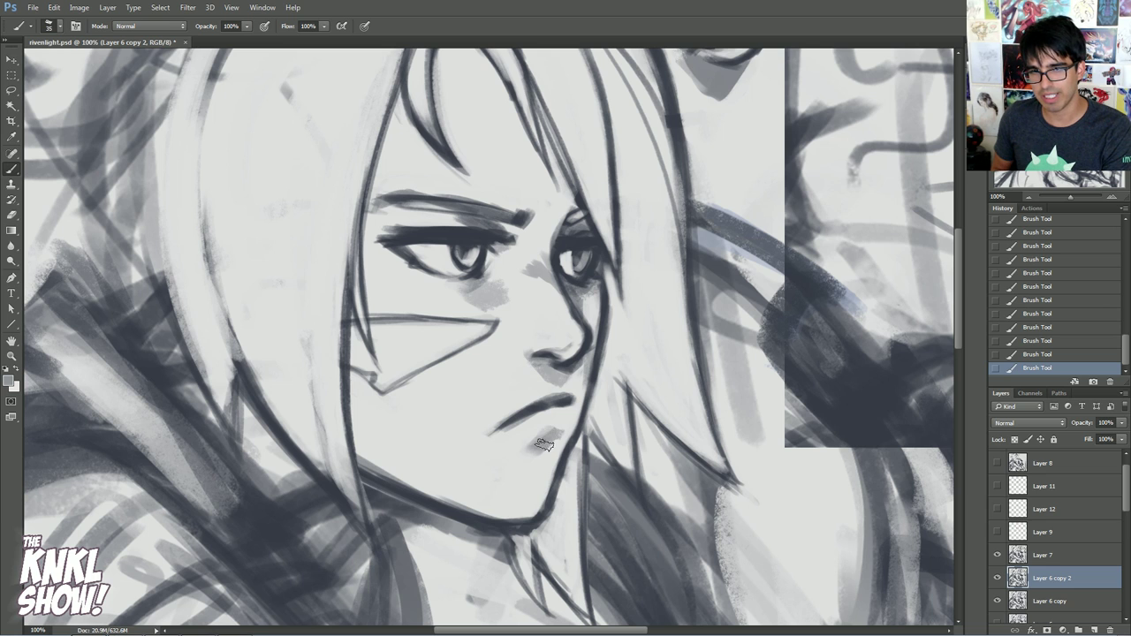
left_click(1047, 555)
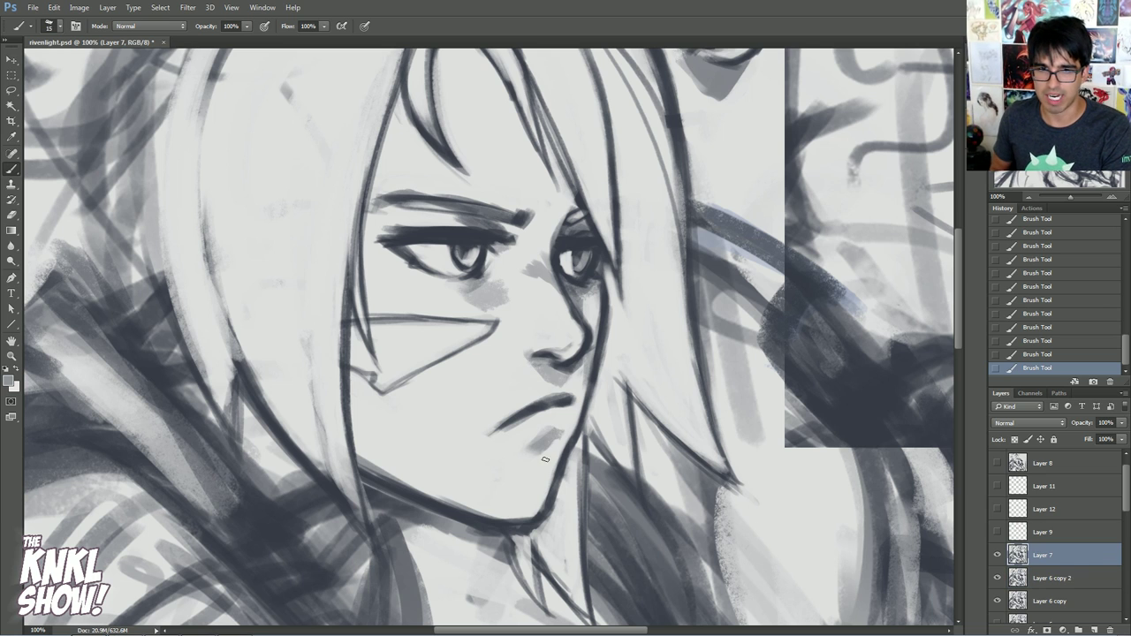
left_click(1045, 357)
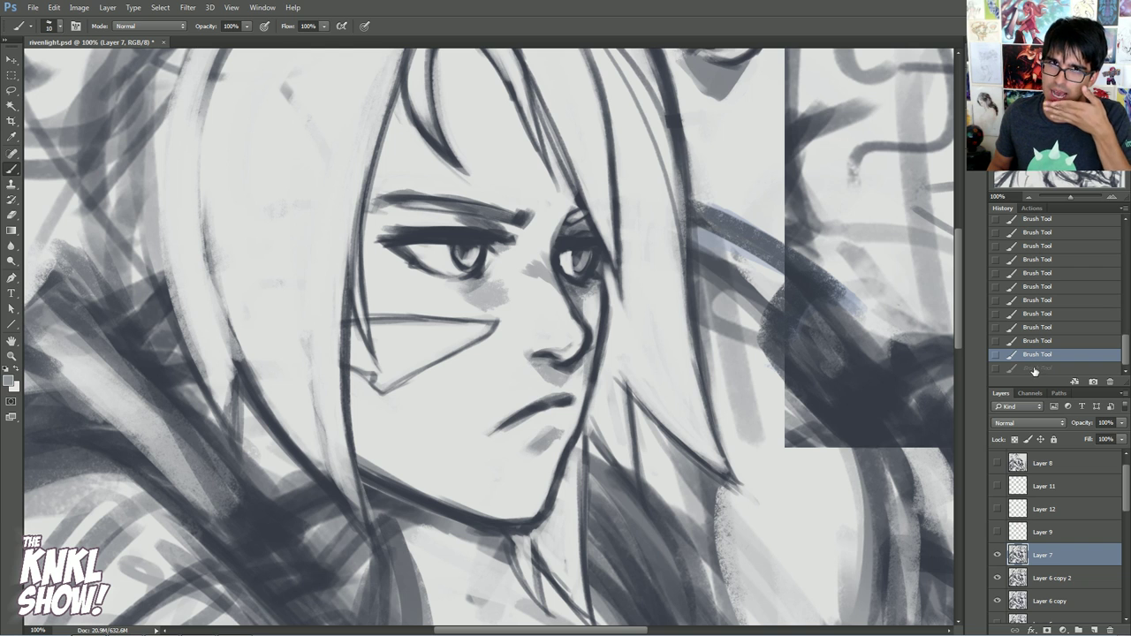
left_click(998, 555)
left_click(998, 533)
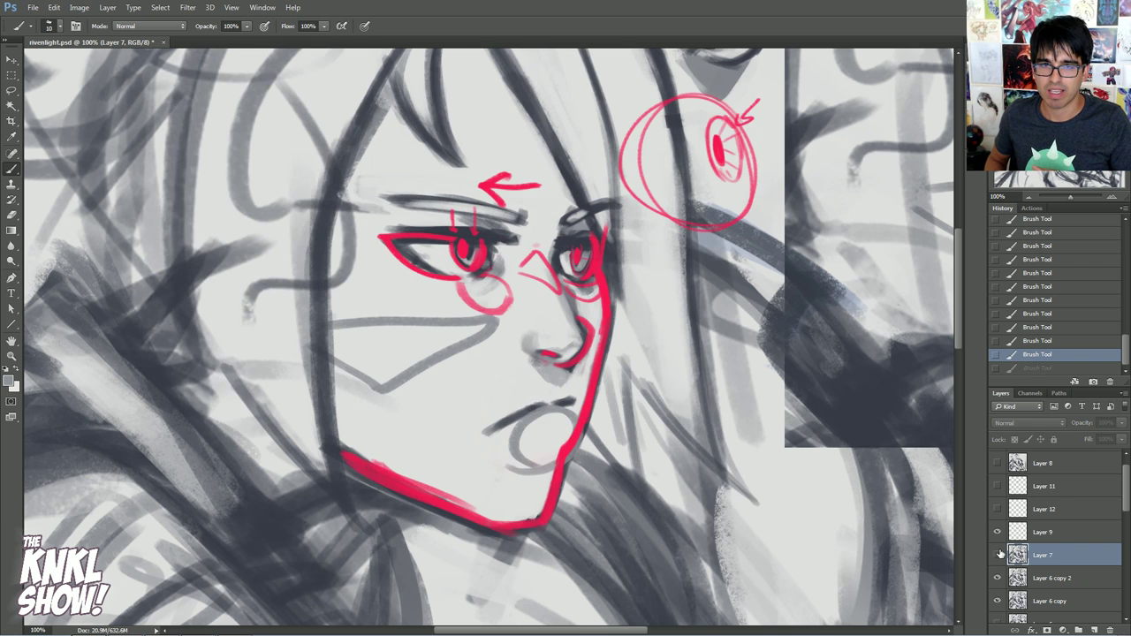
left_click(998, 536)
- Step back through the recent brush strokes in the history, and toggle Layer 6 copy 2 to check the face
left_click(999, 578)
left_click(999, 578)
left_click(999, 578)
left_click(1032, 341)
left_click(1039, 290)
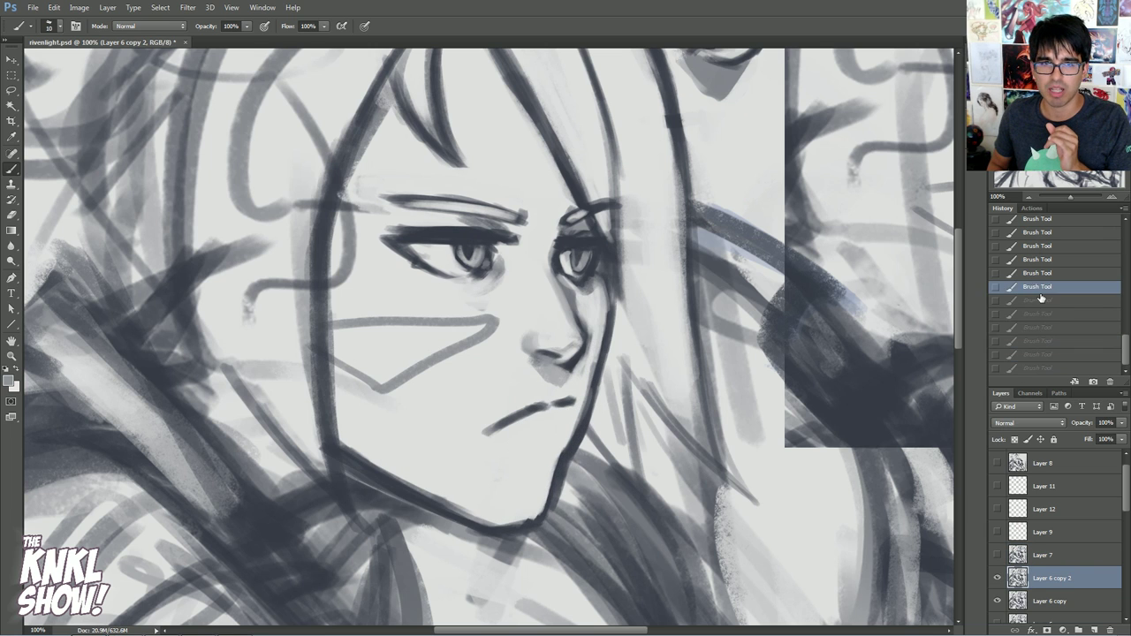
left_click(1039, 315)
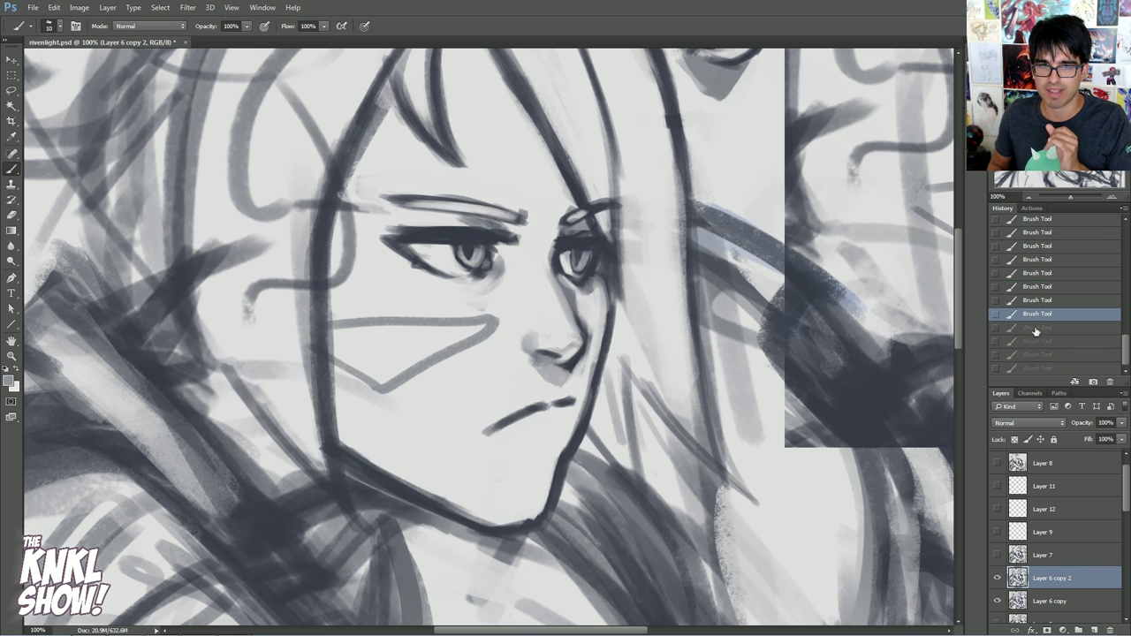
left_click(998, 578)
left_click(998, 578)
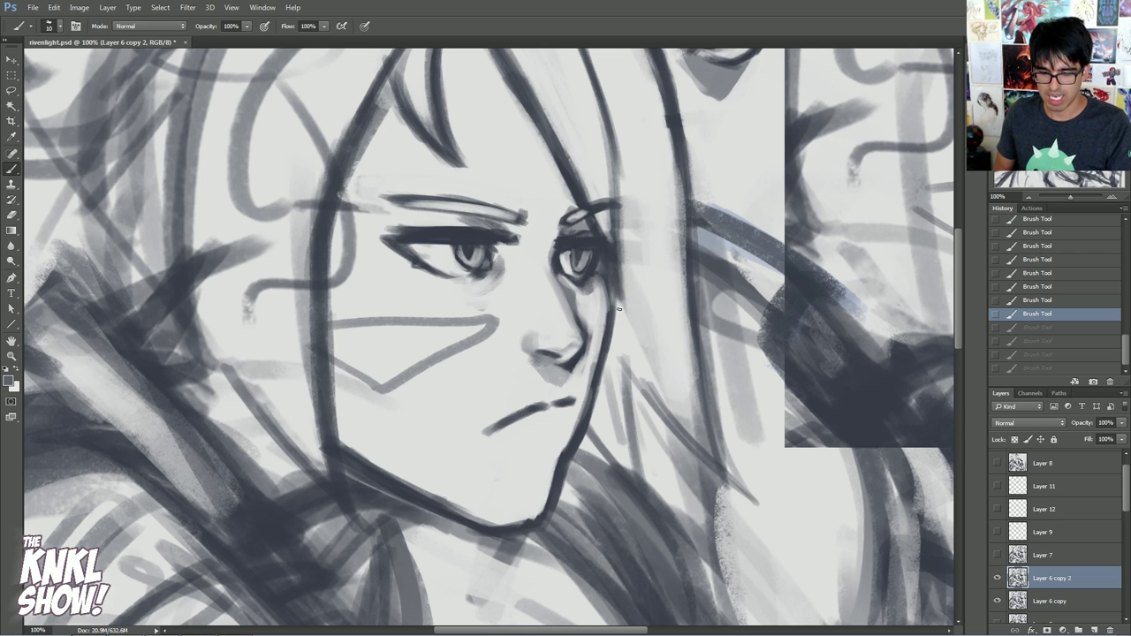
- Try a broad grey shadow under the lower lip, and undo it
left_click_drag(562, 434, 513, 459)
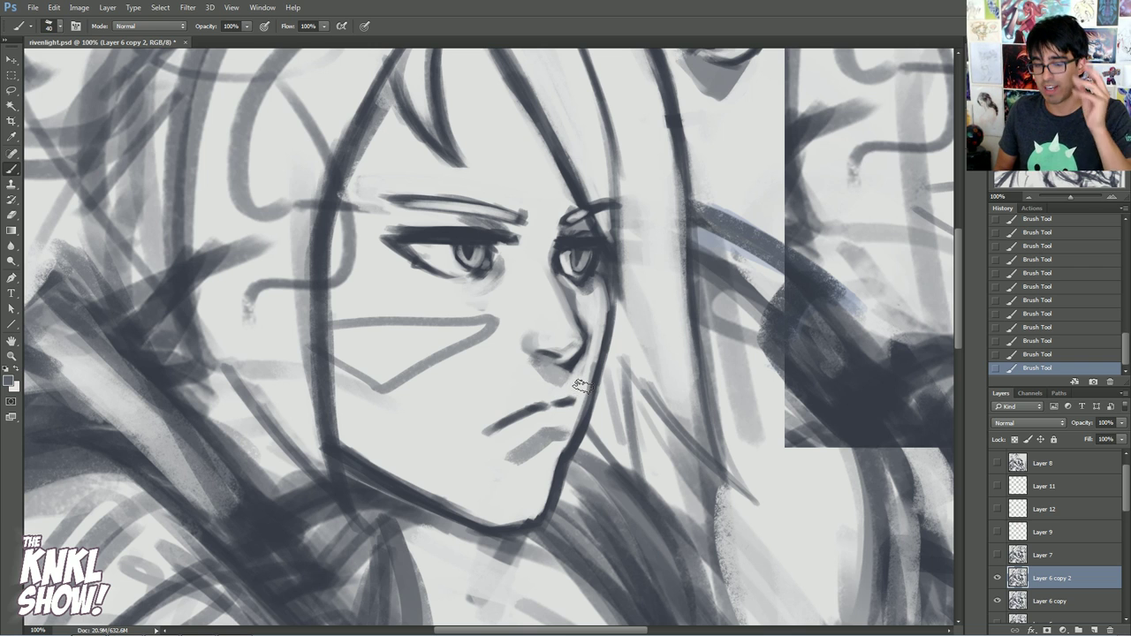
key("ctrl+z")
key("ctrl+z")
key("ctrl+z")
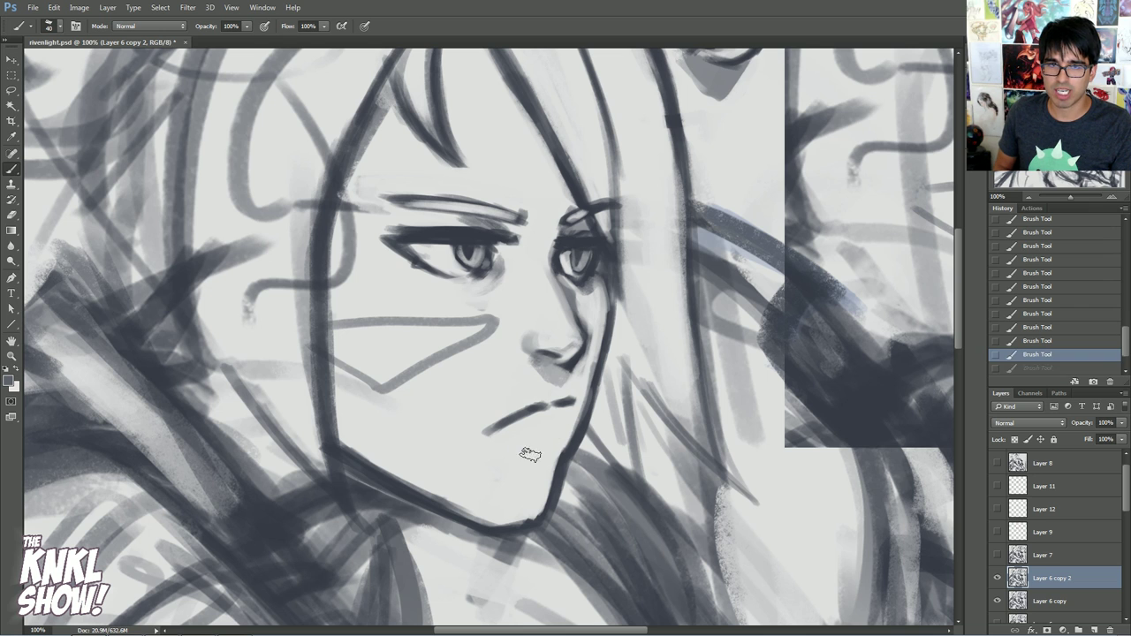
- Paint a short grey shadow under the lower lip, undoing and restoring the stroke to compare the face with and without it
left_click_drag(528, 455, 562, 427)
key("ctrl+z")
key("ctrl+z")
key("ctrl+z")
key("ctrl+z")
key("ctrl+z")
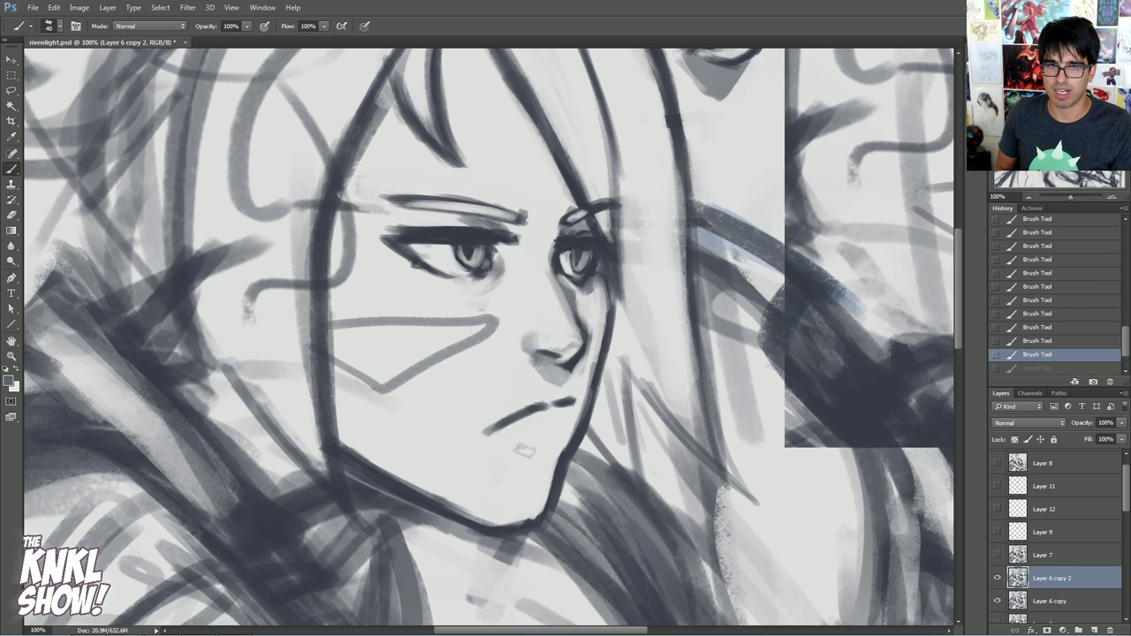
key("ctrl+z")
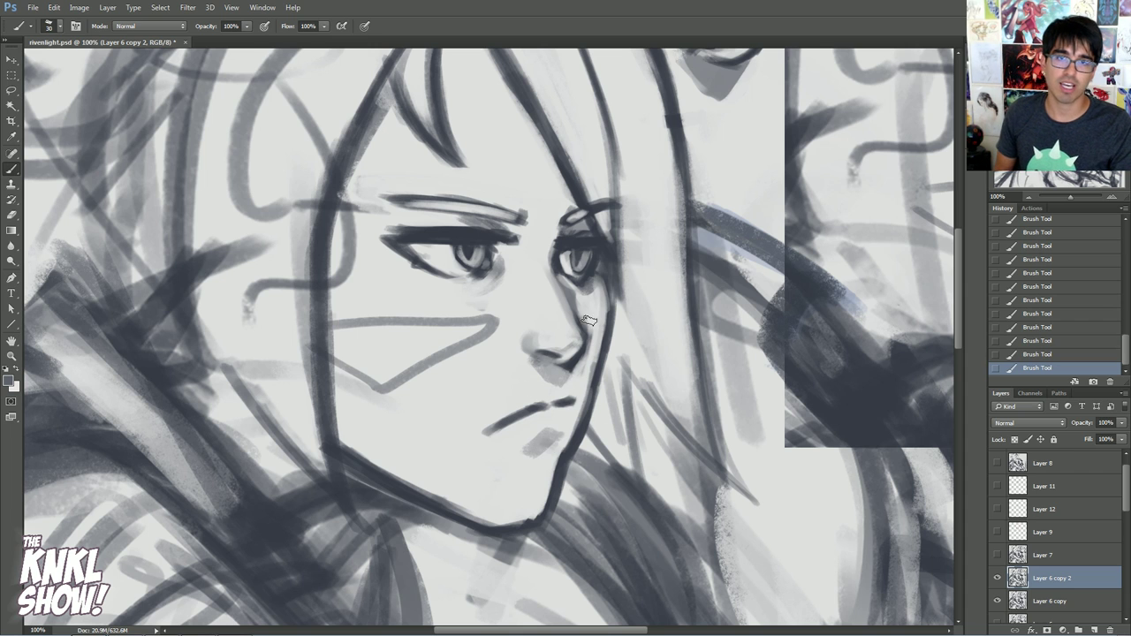
- Add a new layer above Layer 6 copy 2 and set the foreground colour to bright pink
key("ctrl+shift+n")
key("Return")
left_click(8, 380)
left_click(838, 275)
left_click(873, 262)
left_click(979, 241)
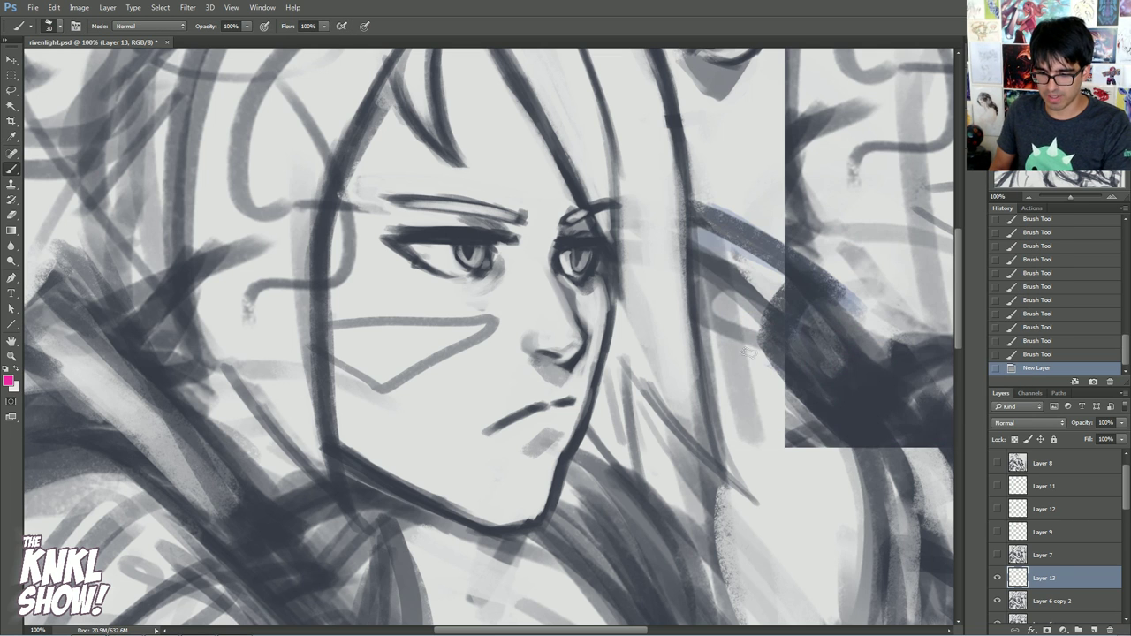
- Sketch full pink lips over the mouth on Layer 13 and adjust the brush size for further annotation
mouse_move(566, 404)
left_mouse_down()
mouse_move(495, 426)
mouse_move(547, 432)
mouse_move(574, 398)
mouse_move(533, 445)
mouse_move(547, 422)
mouse_move(555, 443)
mouse_move(570, 446)
mouse_move(546, 434)
mouse_move(522, 452)
mouse_move(533, 442)
mouse_move(494, 450)
mouse_move(472, 440)
mouse_move(536, 446)
left_mouse_up()
key("bracketright")
key("bracketright")
key("bracketright")
key("bracketleft")
key("bracketleft")
key("bracketleft")
key("bracketright")
key("bracketright")
key("bracketright")
key("bracketright")
key("bracketleft")
key("bracketleft")
key("bracketleft")
- Mark the rounded area around the mouth and the front of the chin with pink strokes, and erase the whole pink annotation
mouse_move(517, 347)
left_mouse_down()
mouse_move(557, 451)
mouse_move(588, 372)
mouse_move(579, 358)
mouse_move(570, 446)
left_mouse_up()
key("bracketleft")
mouse_move(588, 367)
left_mouse_down()
mouse_move(523, 447)
mouse_move(531, 460)
mouse_move(515, 457)
mouse_move(557, 442)
mouse_move(547, 517)
left_mouse_up()
left_click_drag(492, 456, 501, 524)
key("bracketleft")
left_click_drag(514, 459, 517, 522)
left_click_drag(527, 454, 541, 526)
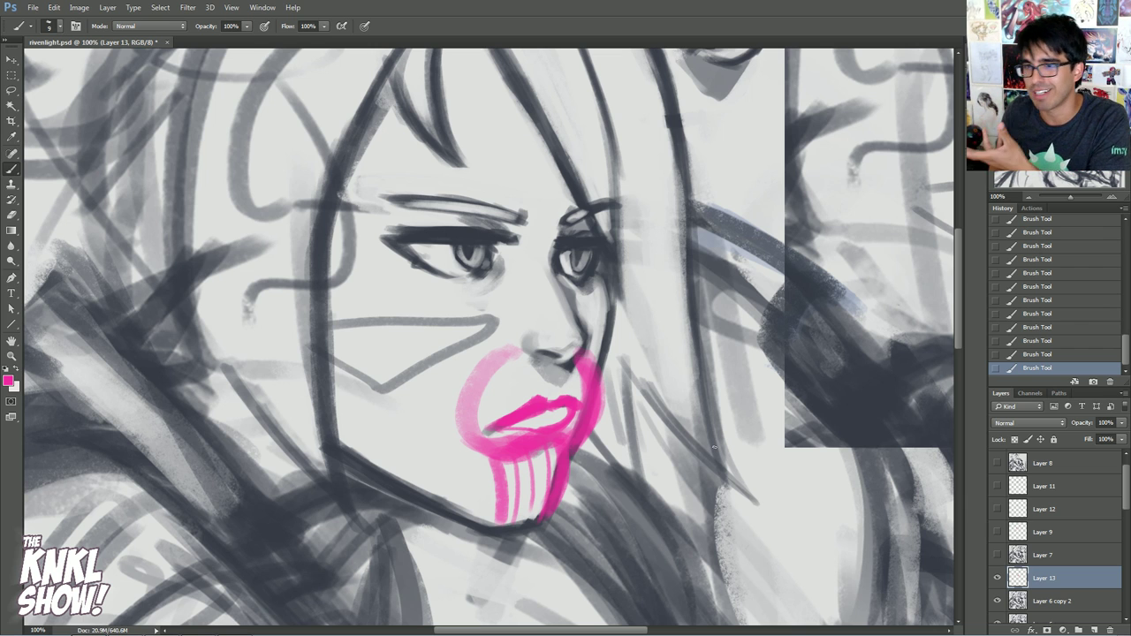
mouse_move(498, 353)
left_mouse_down()
mouse_move(482, 480)
mouse_move(480, 418)
mouse_move(495, 493)
mouse_move(549, 511)
mouse_move(575, 493)
mouse_move(526, 502)
mouse_move(506, 356)
mouse_move(472, 389)
mouse_move(502, 336)
mouse_move(504, 458)
mouse_move(530, 512)
left_mouse_up()
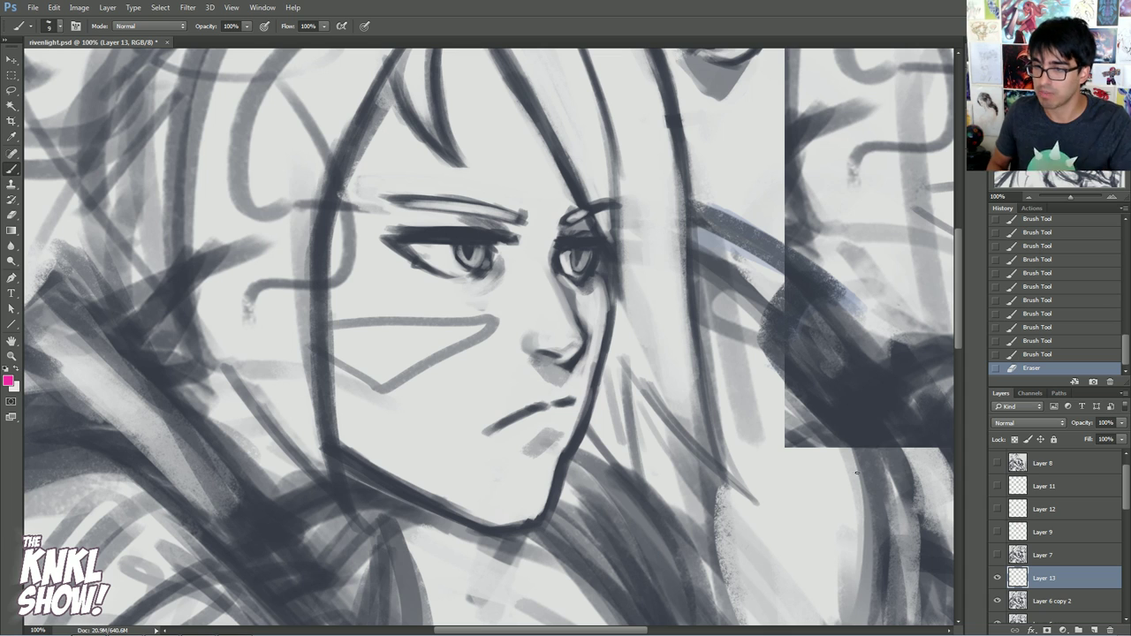
- On Layer 6 copy 2, strengthen the mouth line and its near corner with dark strokes, using tones sampled from the sketch
left_click(1032, 600)
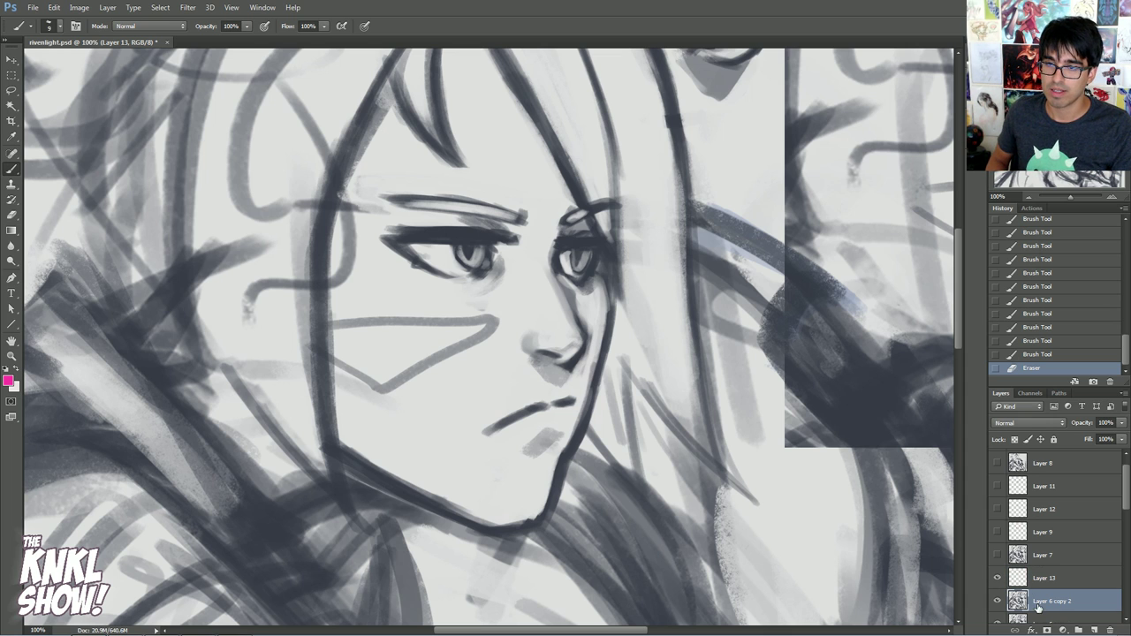
left_click(544, 436, "alt")
left_click(575, 353, "alt")
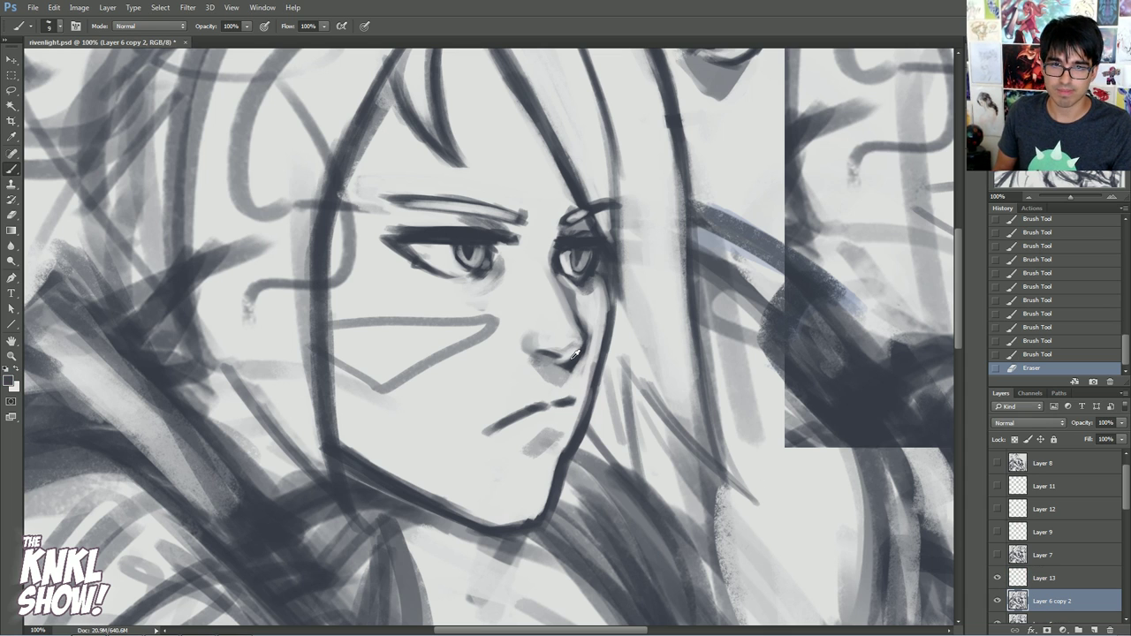
key("bracketright")
key("bracketright")
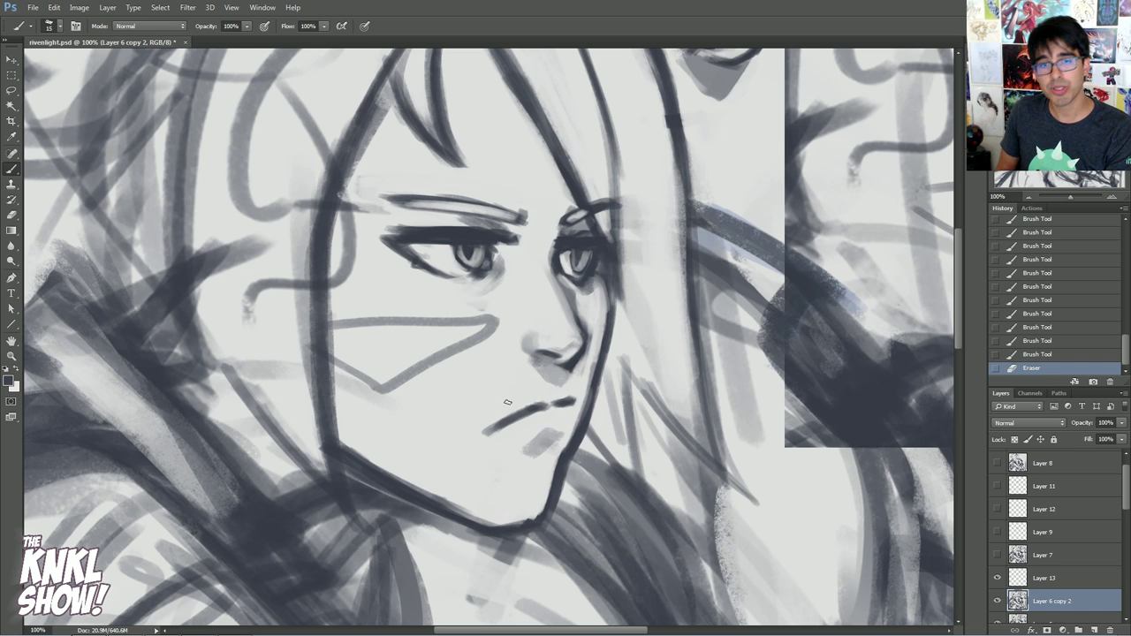
left_click_drag(541, 405, 554, 402)
left_click_drag(534, 409, 574, 400)
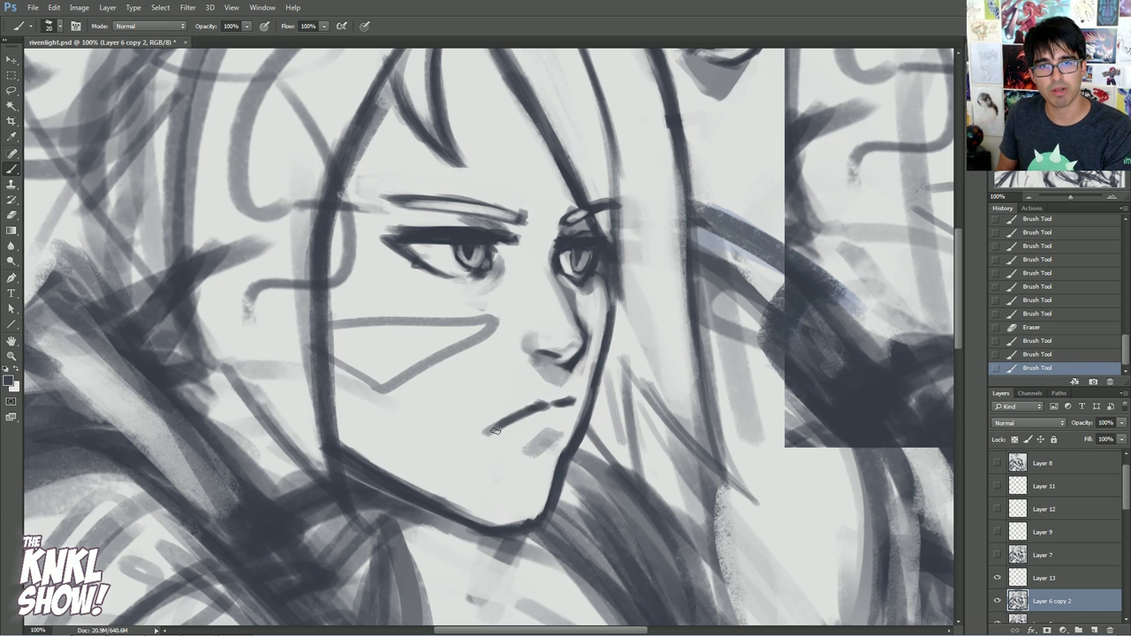
mouse_move(485, 430)
left_mouse_down()
mouse_move(495, 422)
mouse_move(484, 428)
left_mouse_up()
mouse_move(483, 430)
left_mouse_down()
mouse_move(495, 420)
mouse_move(482, 426)
left_mouse_up()
left_click(507, 405, "alt")
left_click(480, 423, "alt")
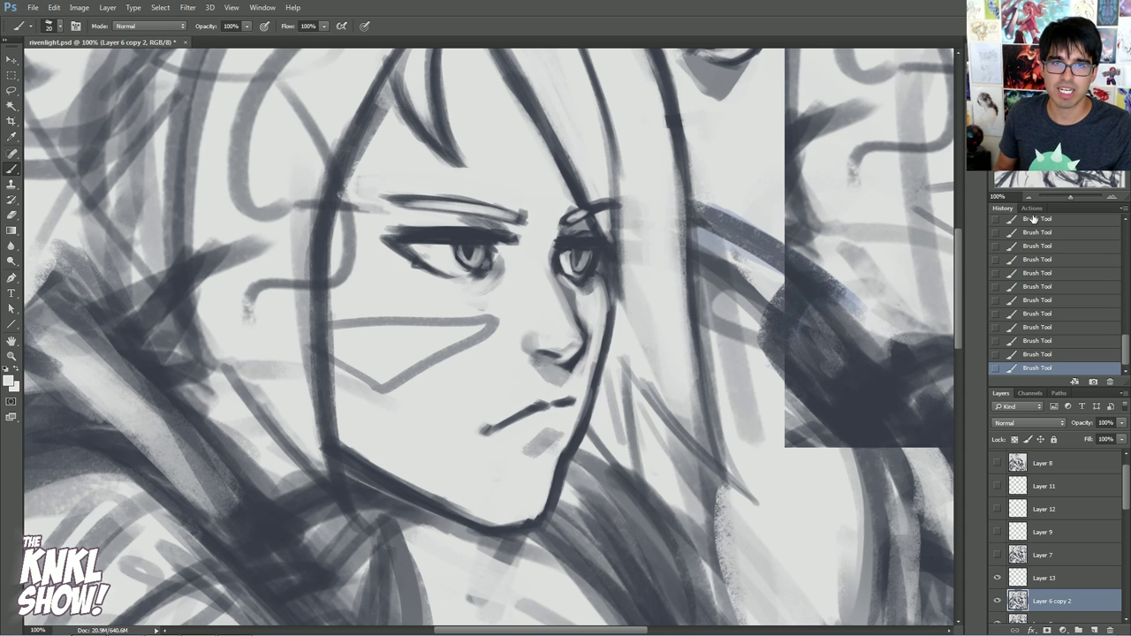
- Refine the far end of the mouth line with a size 10 brush, darkening it and trimming its edge with sampled skin tone
left_click(564, 402, "alt")
key("[")
key("[")
key("[")
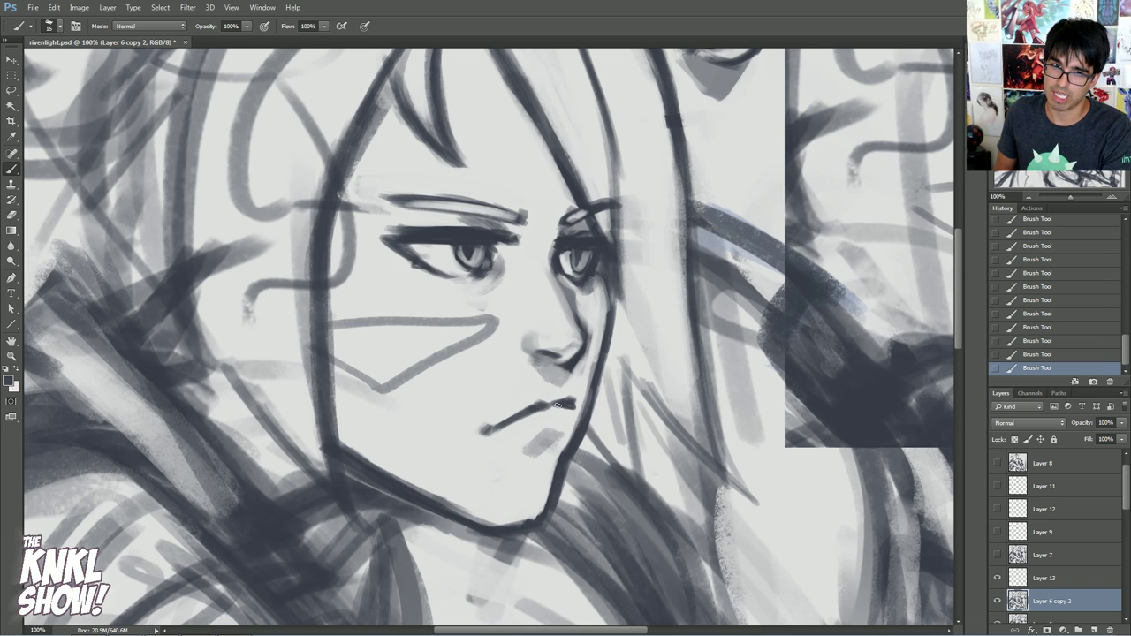
key("[")
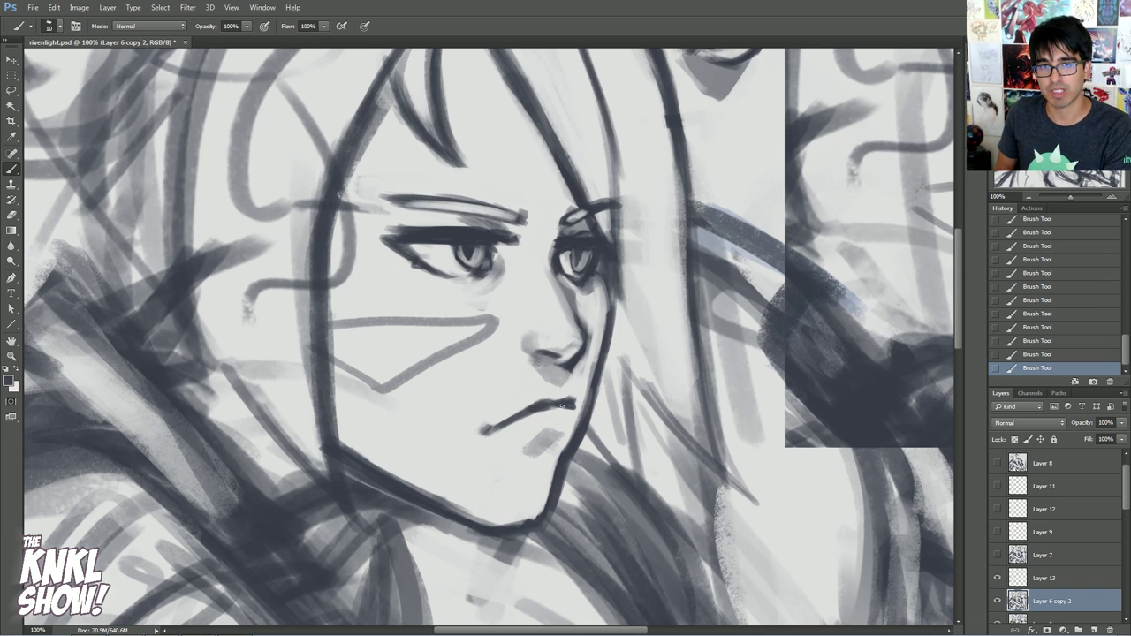
left_click(583, 397, "alt")
left_click_drag(579, 396, 574, 407)
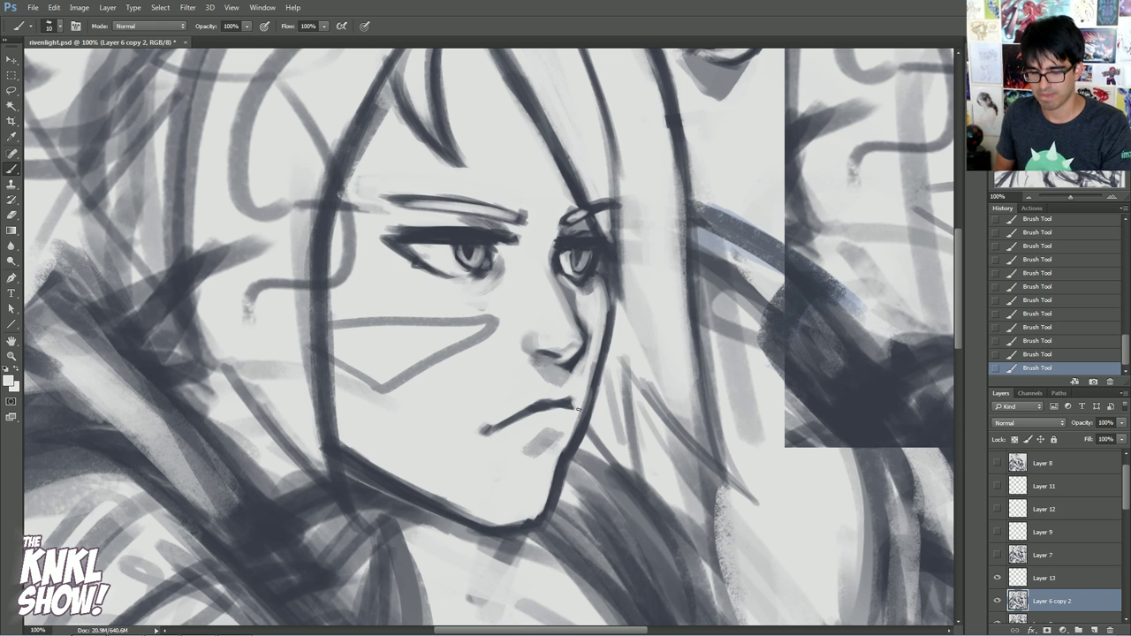
- Paint soft grey shading beneath both eyes with a size 70 brush, sampling tones from the face
key("bracketright")
key("bracketright")
key("bracketright")
key("bracketright")
key("bracketright")
key("bracketright")
key("bracketright")
key("bracketright")
mouse_move(464, 300)
left_mouse_down()
mouse_move(493, 288)
mouse_move(419, 291)
left_mouse_up()
left_click(426, 299, "alt")
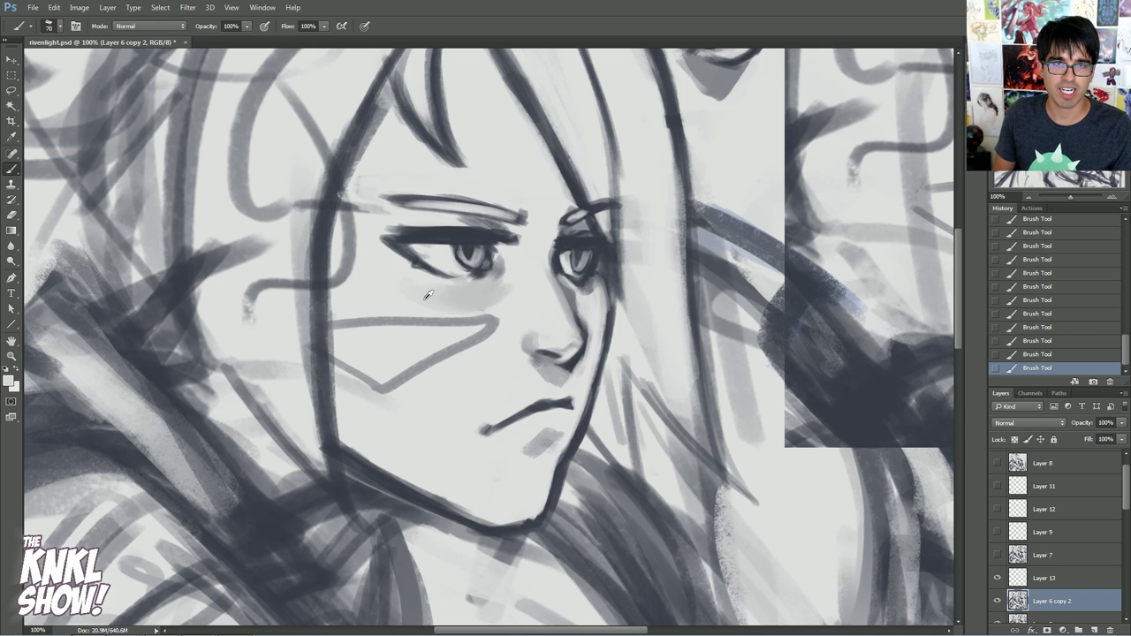
left_click(593, 288, "alt")
left_click_drag(598, 279, 590, 297)
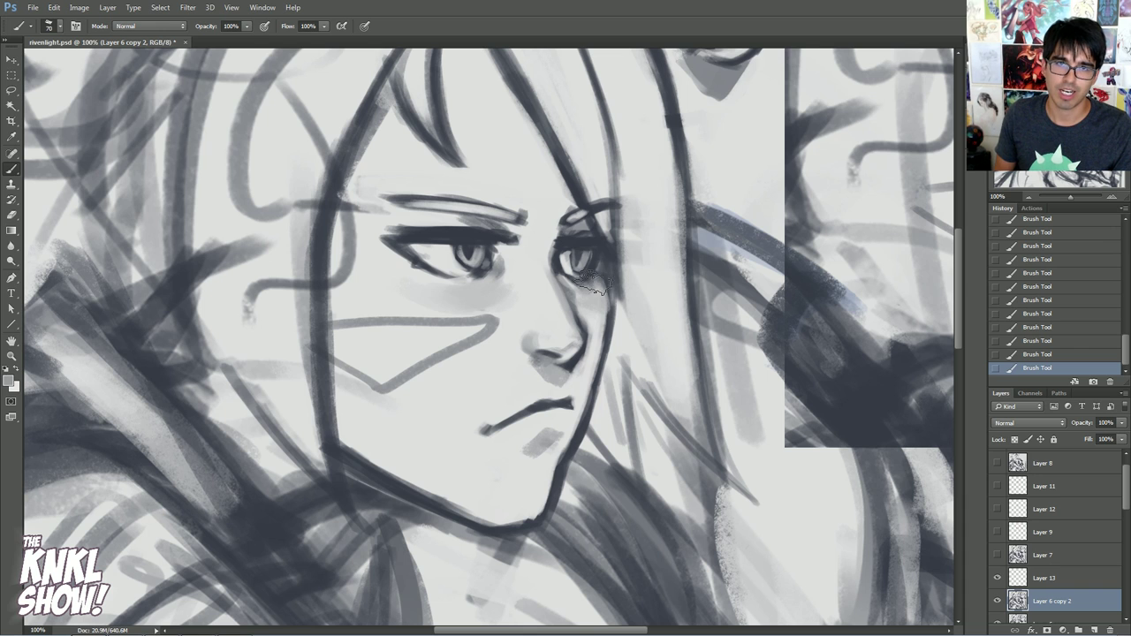
- Thin the outline of the triangular cheek marking by painting over its edges with sampled skin tone, reducing the brush to size 20
left_click(410, 300, "alt")
key("[")
key("[")
key("[")
key("bracketleft")
key("bracketleft")
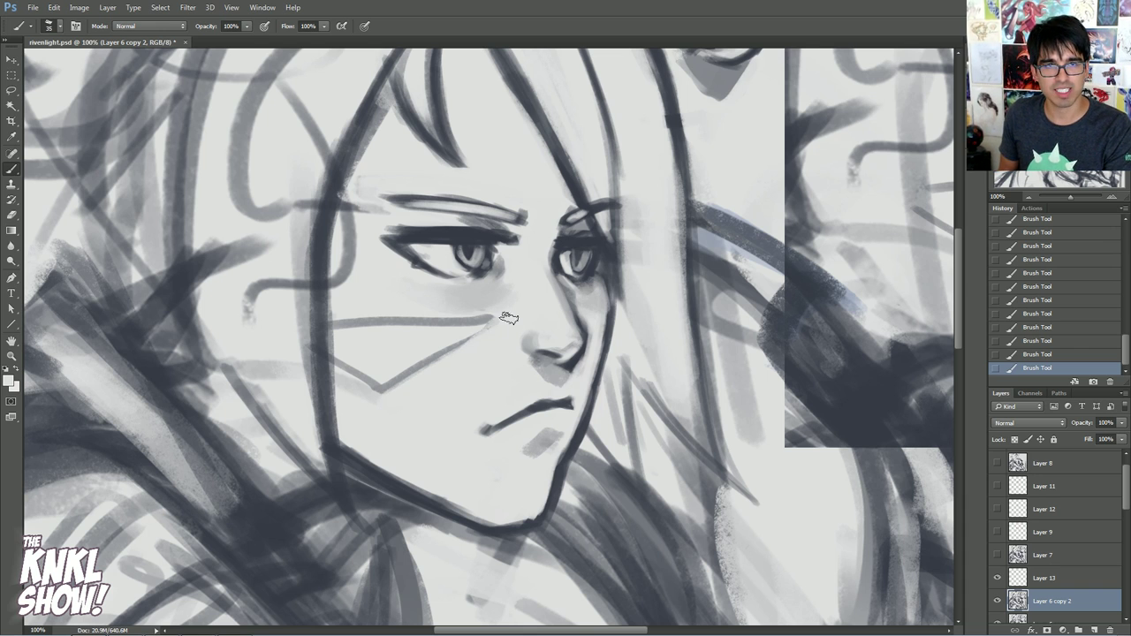
left_click_drag(362, 320, 492, 316)
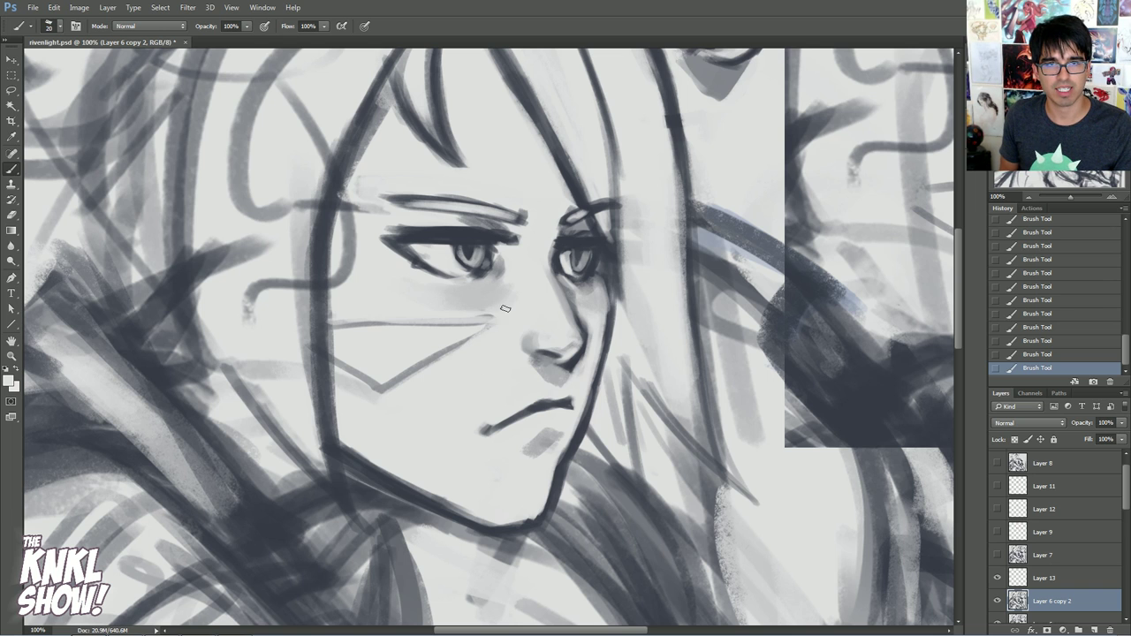
left_click(369, 323, "alt")
left_click_drag(371, 324, 479, 313)
mouse_move(412, 321)
left_mouse_down()
mouse_move(495, 318)
mouse_move(405, 368)
left_mouse_up()
left_click(426, 348, "alt")
left_click_drag(477, 329, 421, 357)
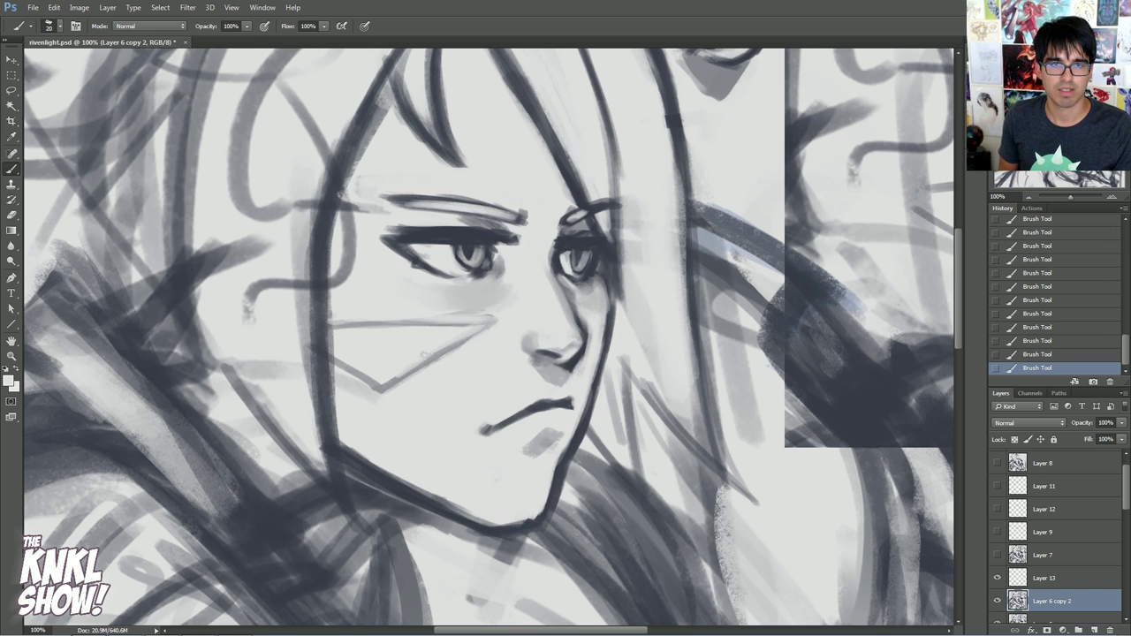
- Toggle Layer 6 copy 2 off and on to compare the face before and after the repaint
left_click(997, 601)
left_click(997, 602)
left_click(997, 603)
left_click(997, 606)
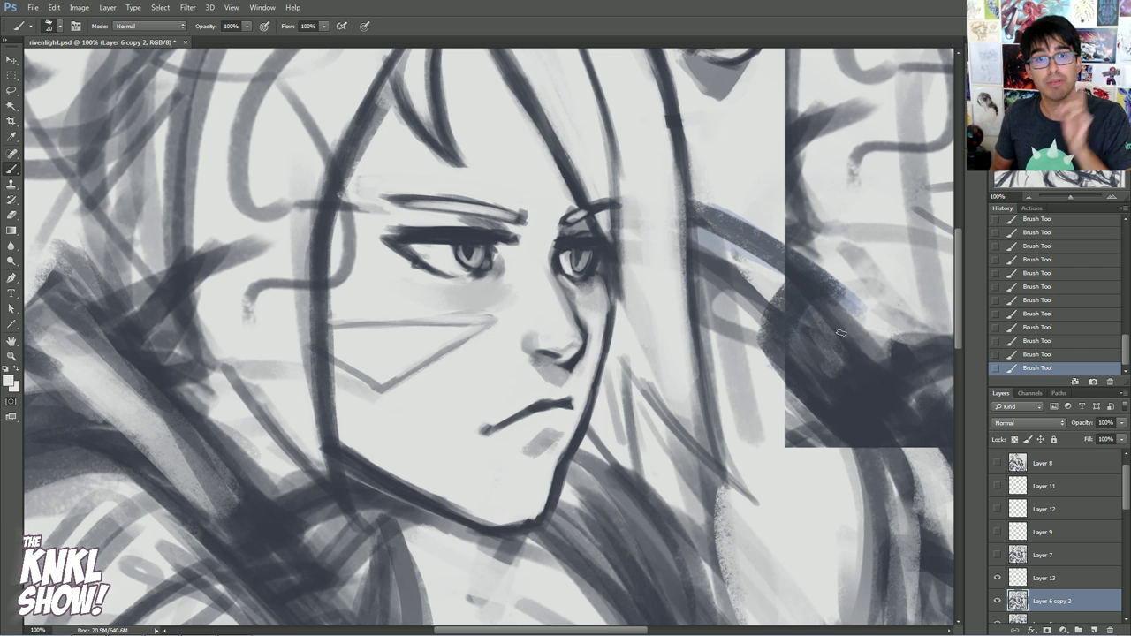
- Zoom out to 66.67% and toggle Layer 7 repeatedly to compare its cleaned-up face with the repainted sketch
left_click(1025, 197)
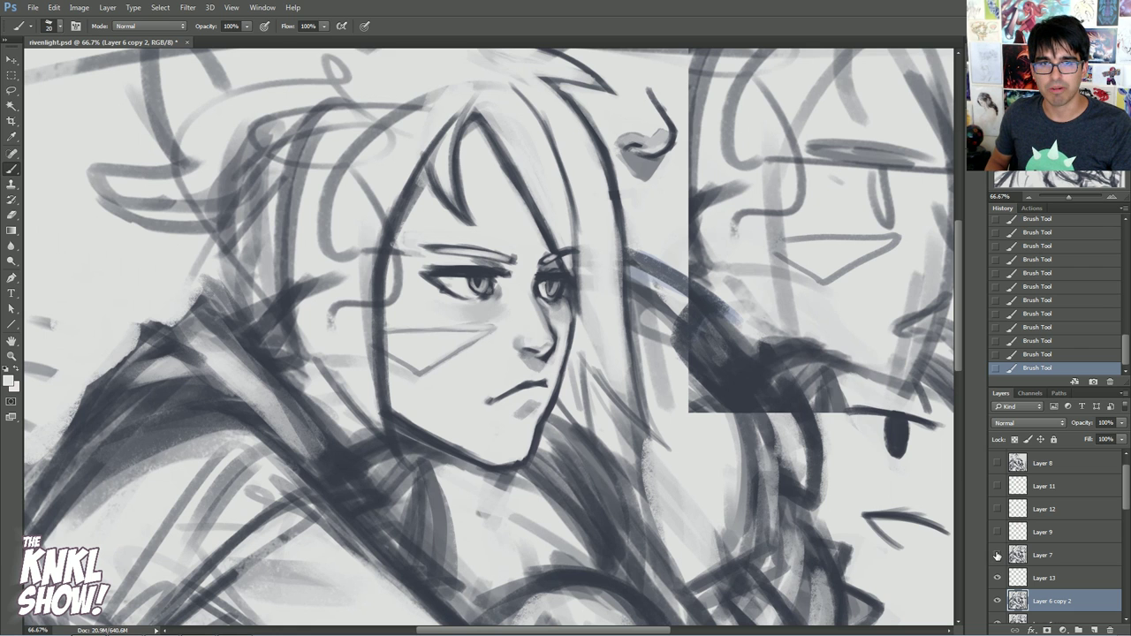
left_click(997, 555)
left_click(997, 555)
left_click(997, 555)
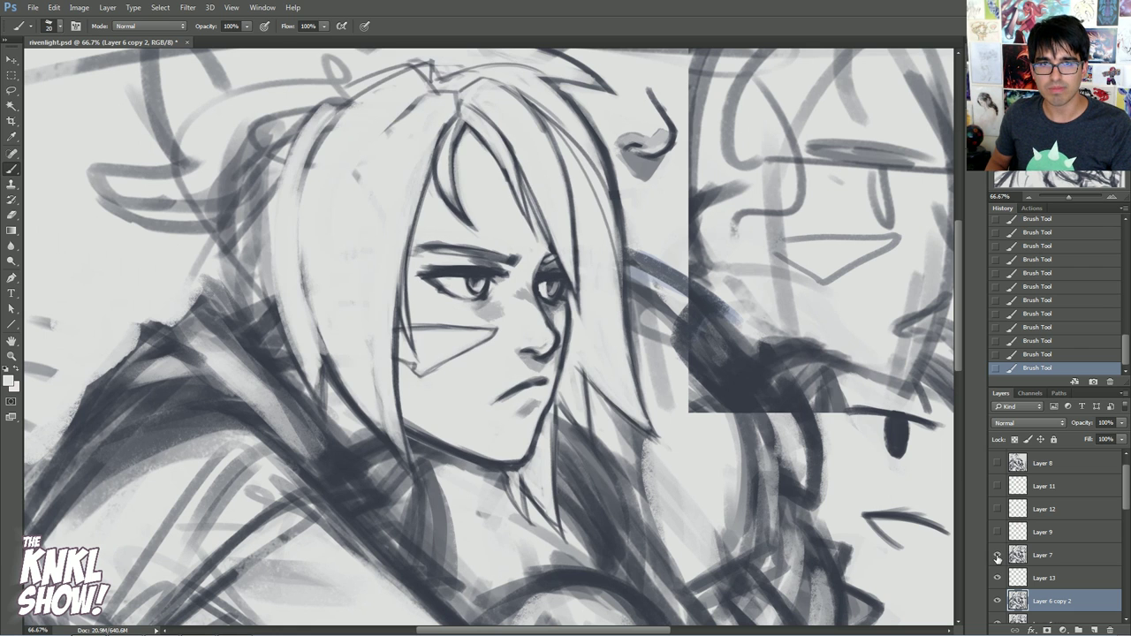
left_click(997, 555)
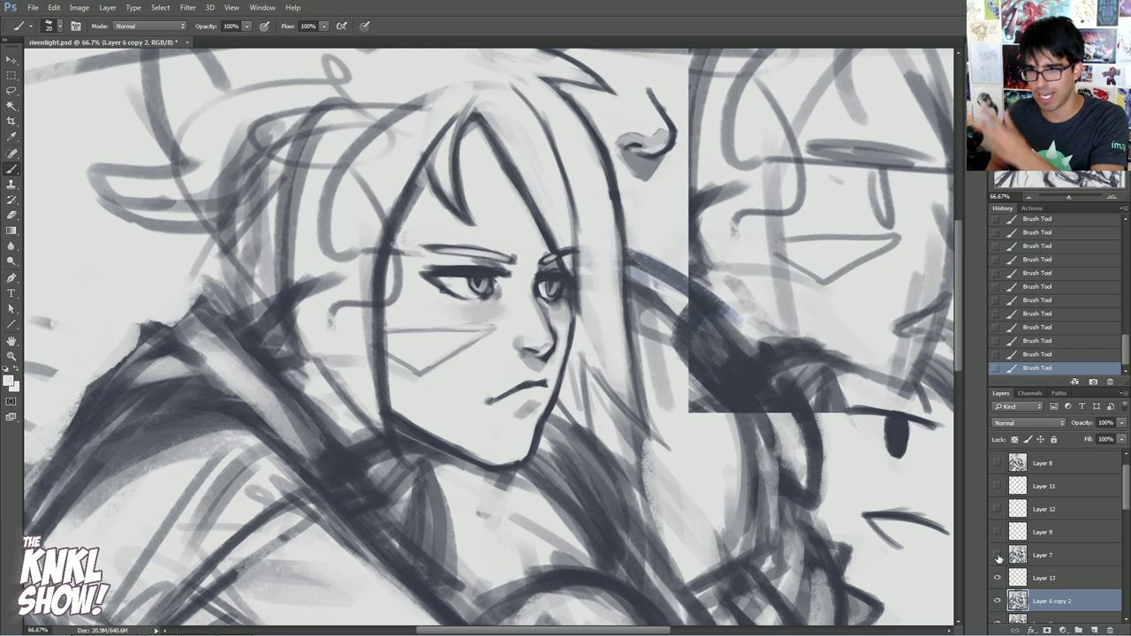
left_click(997, 556)
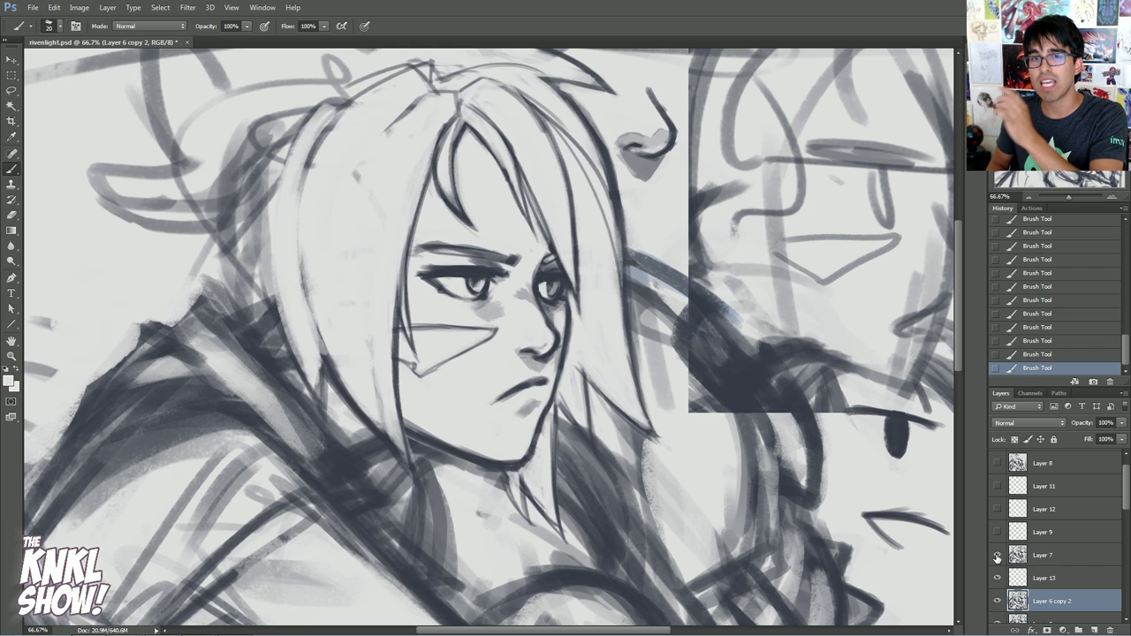
left_click(997, 555)
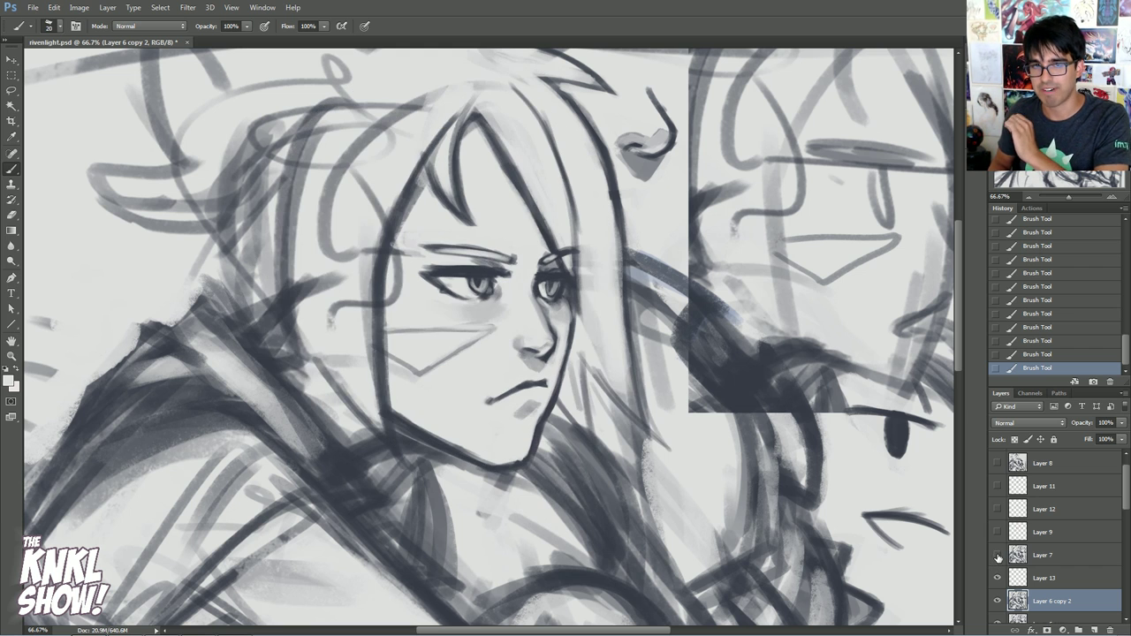
left_click(998, 555)
left_click(998, 555)
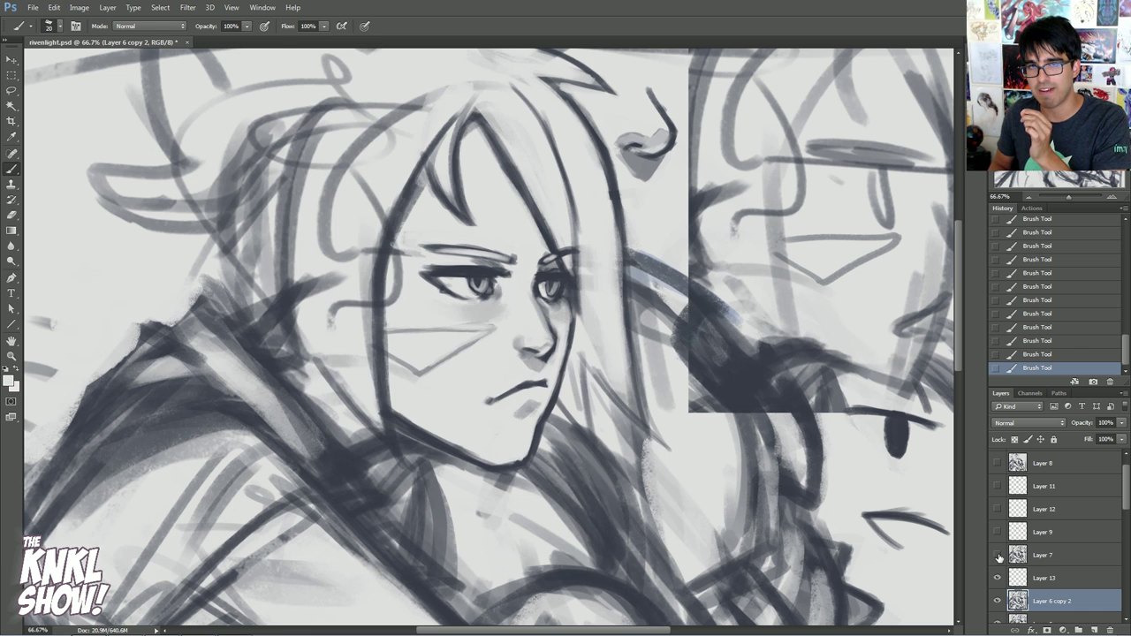
left_click(998, 555)
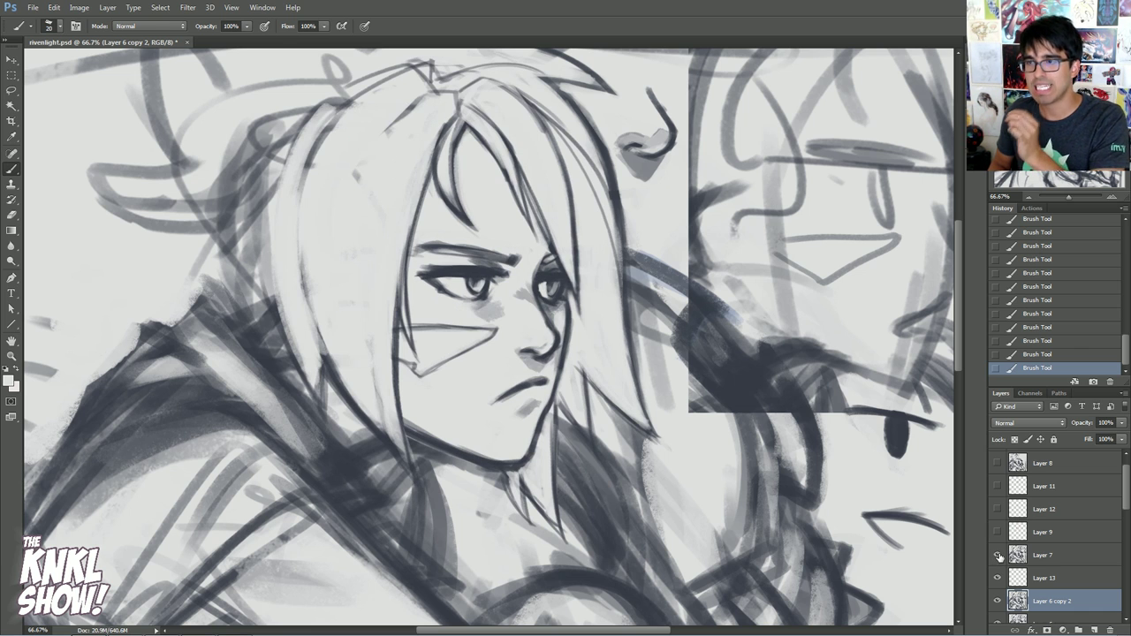
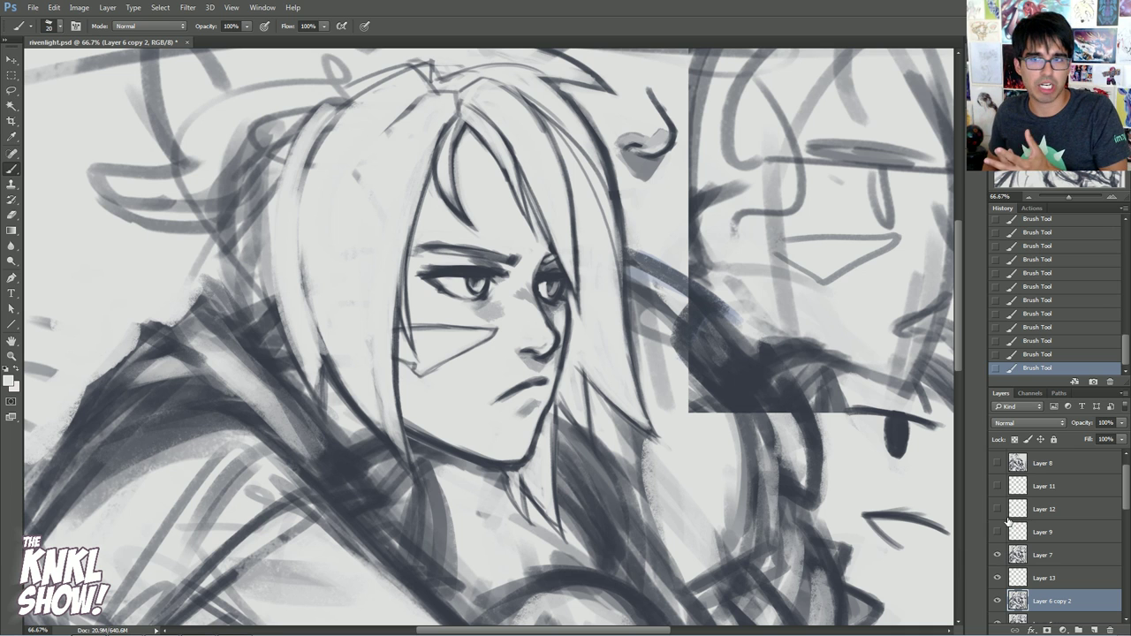
- Hide Layer 6 copy 2 and compare the Layer 7 cleanup with the Layer 8 version by toggling their visibility
left_click(998, 557)
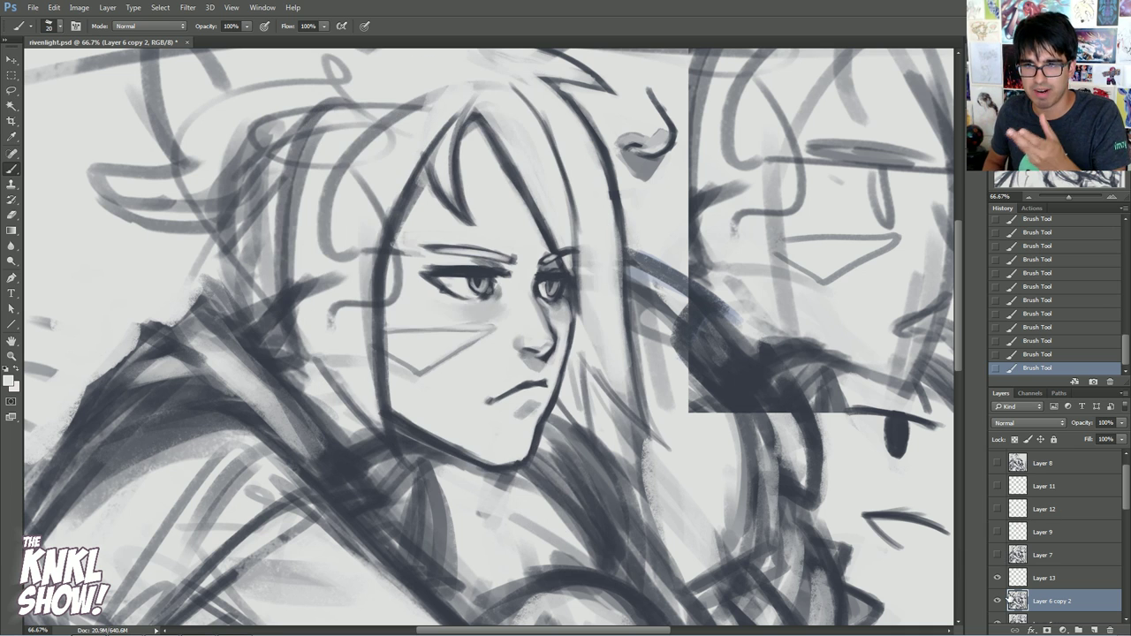
left_click(998, 600)
left_click(998, 557)
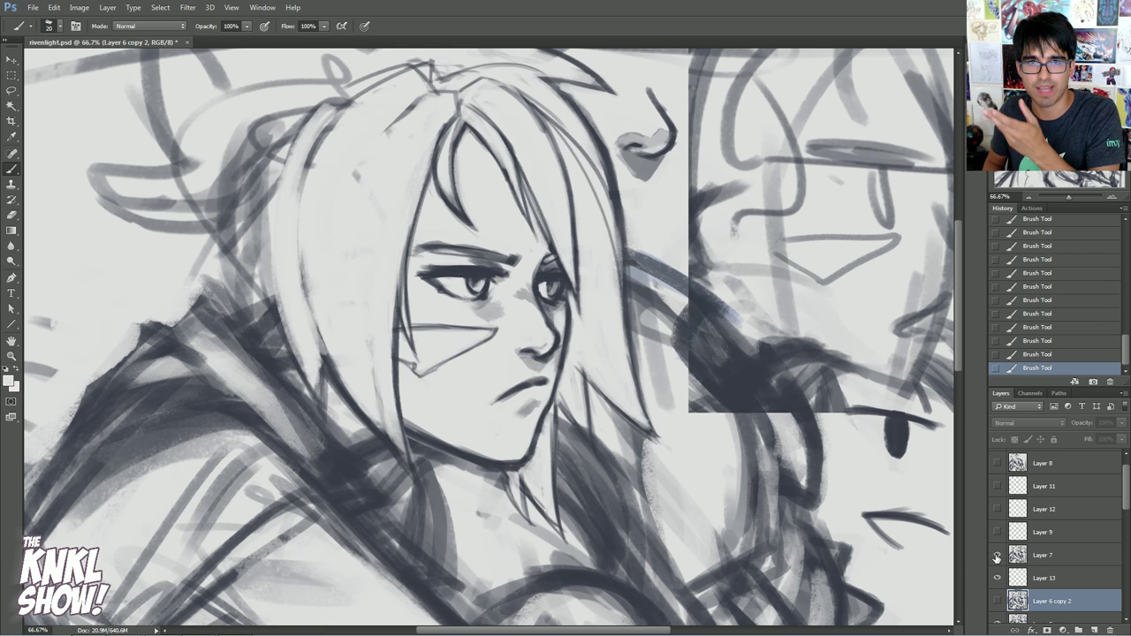
scroll(1128, 482, "up", 1)
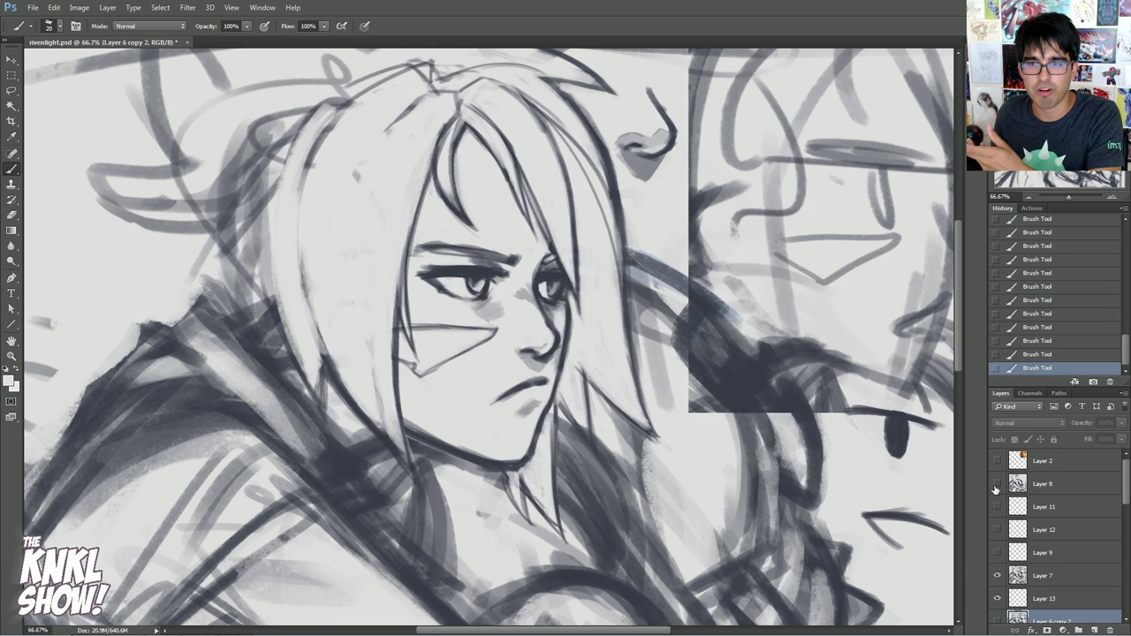
left_click(998, 486)
left_click(998, 486)
left_click(998, 485)
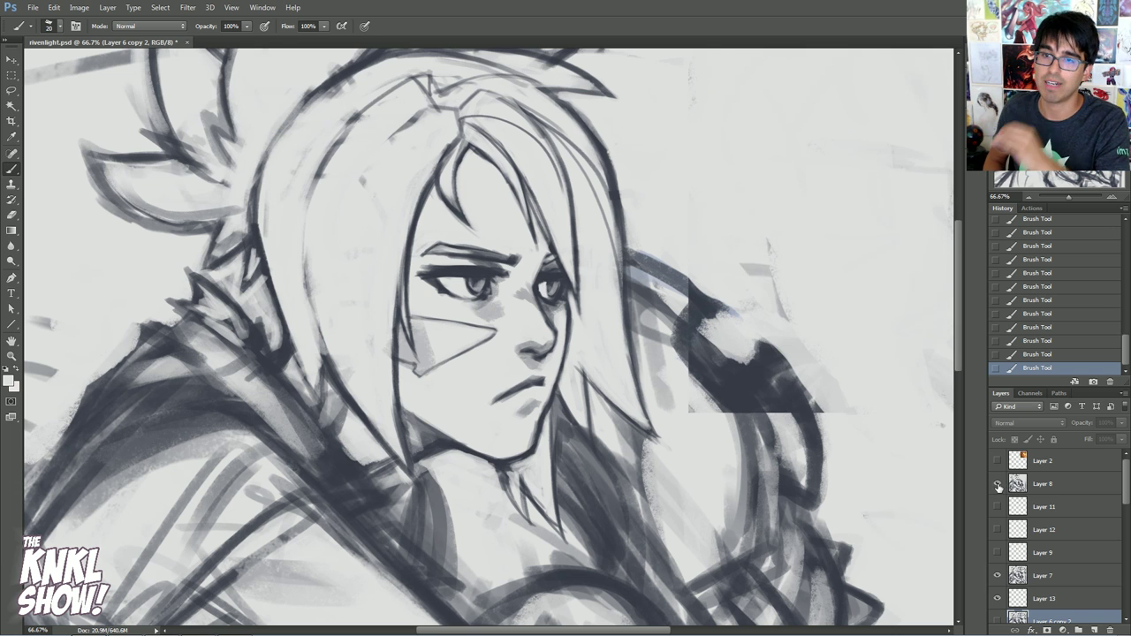
left_click(998, 484)
left_click(997, 577)
left_click(998, 577)
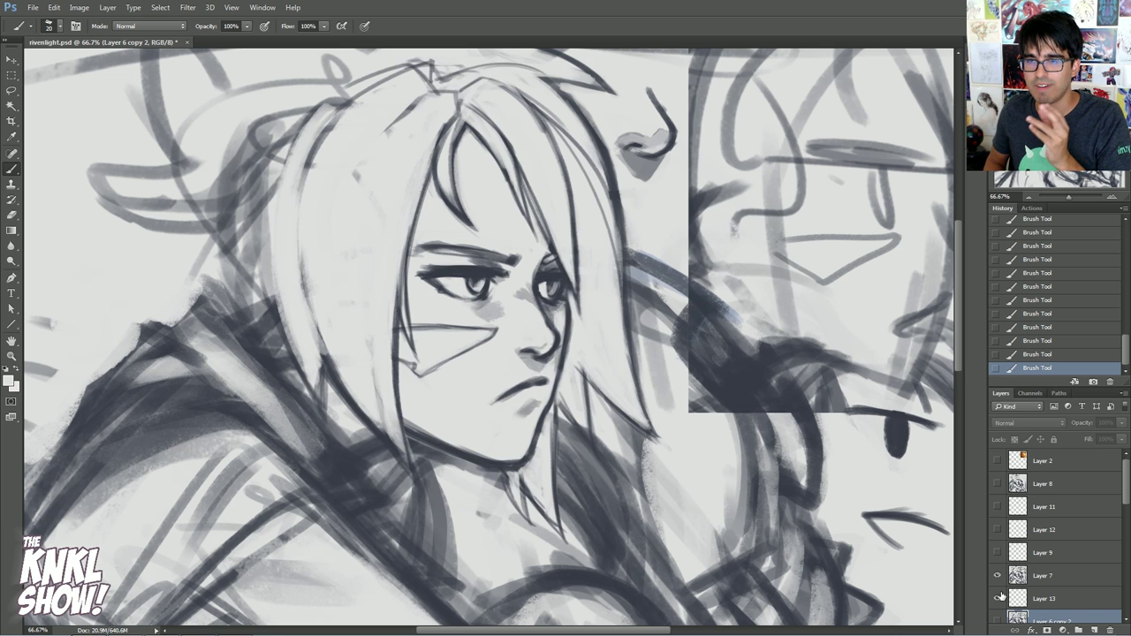
- Show Layer 6 copy 2 again and toggle Layer 7 over it to compare the faces, leaving Layer 7 visible
scroll(1120, 502, "down", 2)
left_click(997, 517)
left_click(997, 562)
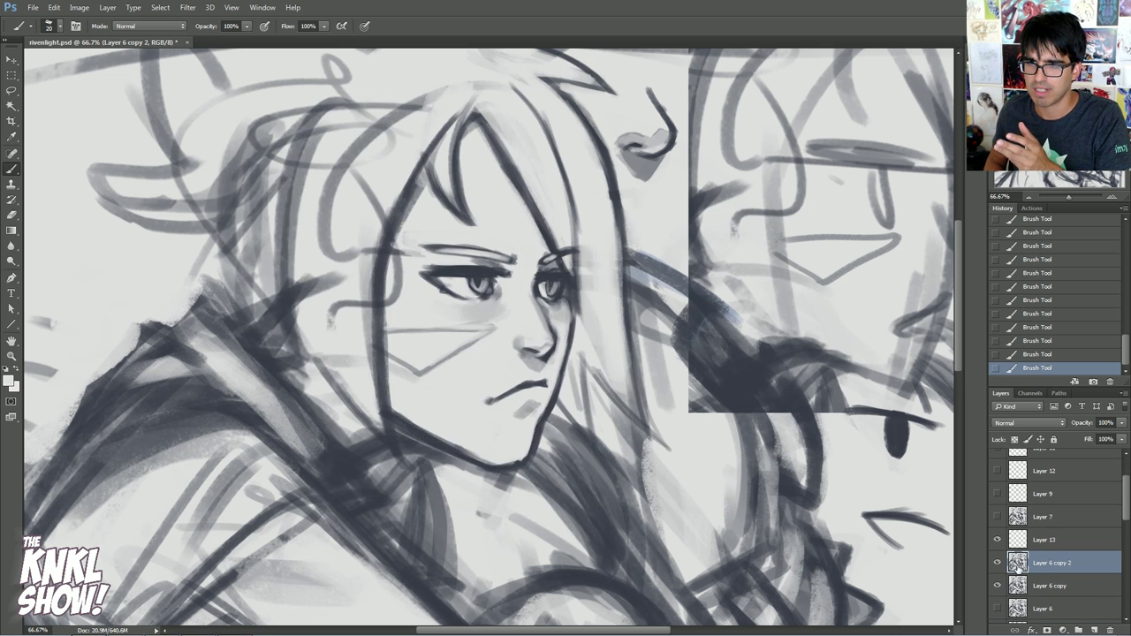
key("x")
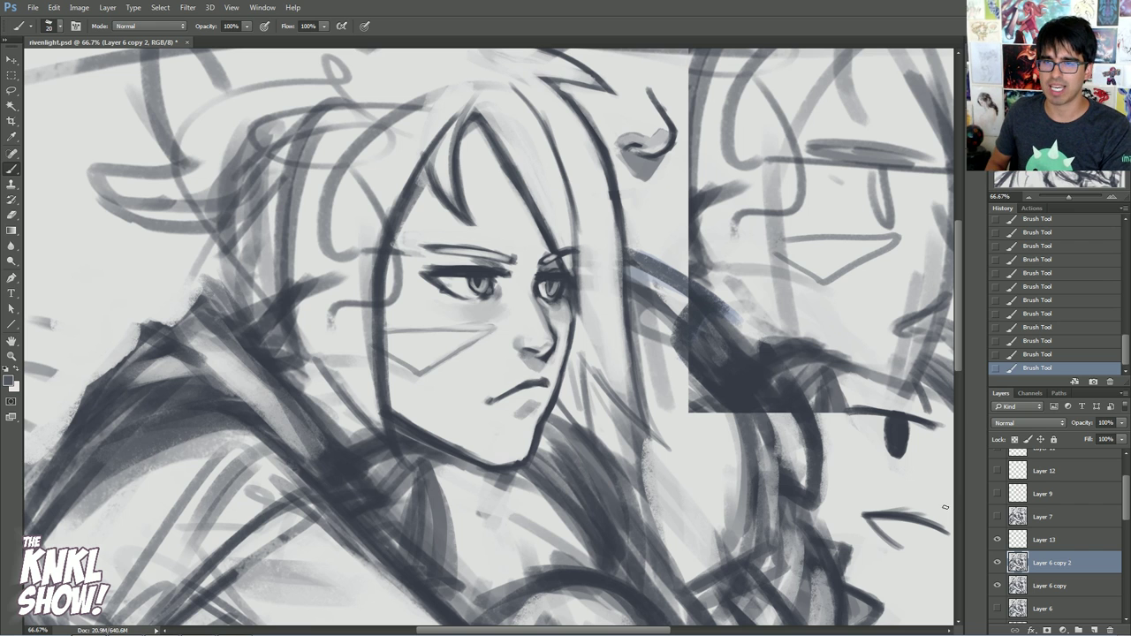
left_click(997, 517)
left_click(996, 519)
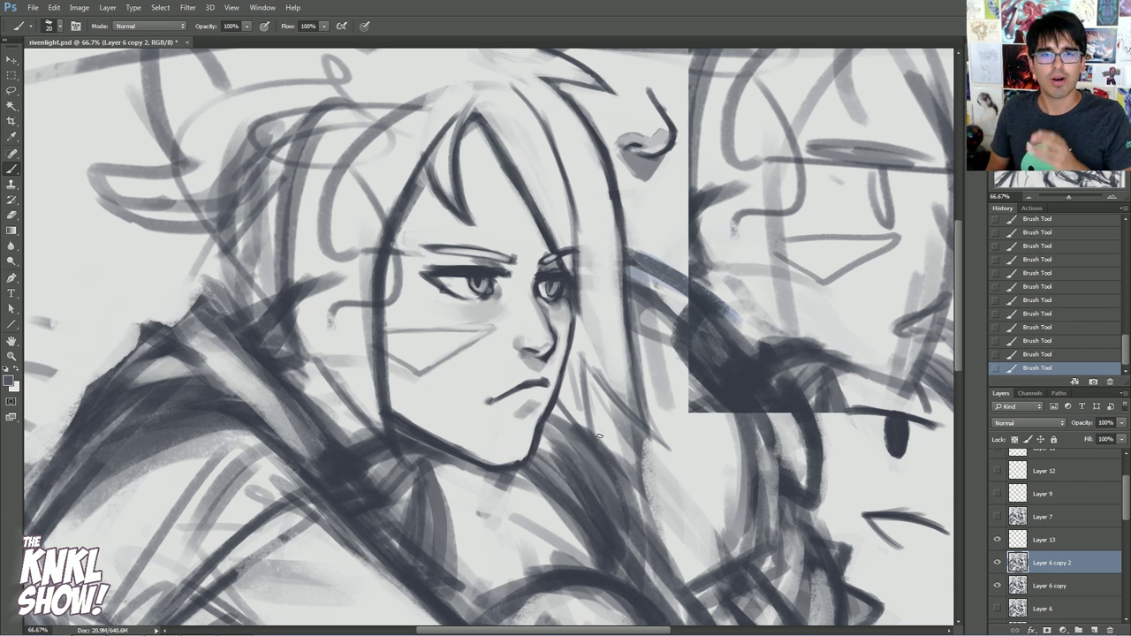
left_click(997, 518)
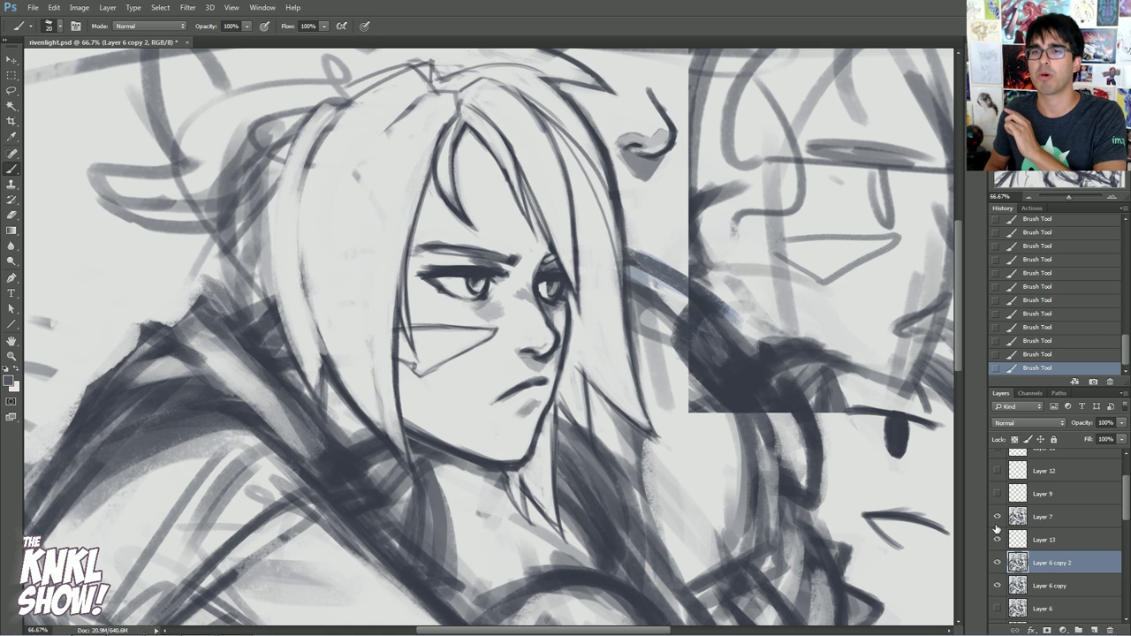
left_click(998, 518)
left_click(997, 518)
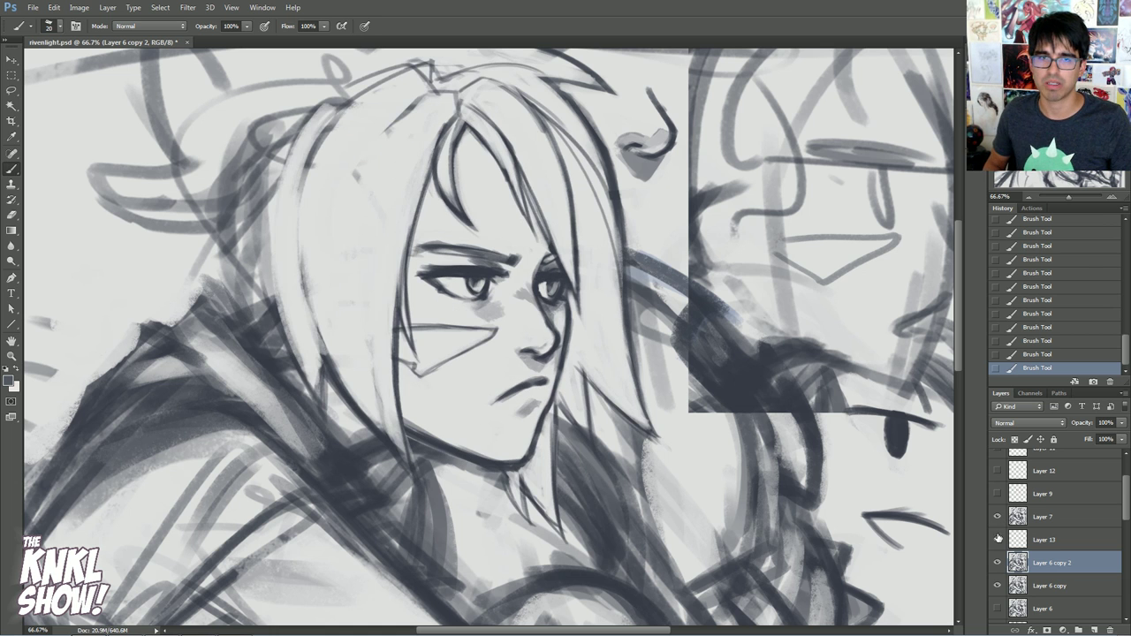
- Duplicate Layer 6 copy 2 and hide the original layer beneath the new copy
left_click(1112, 197)
left_click(1112, 197)
left_click(1059, 120)
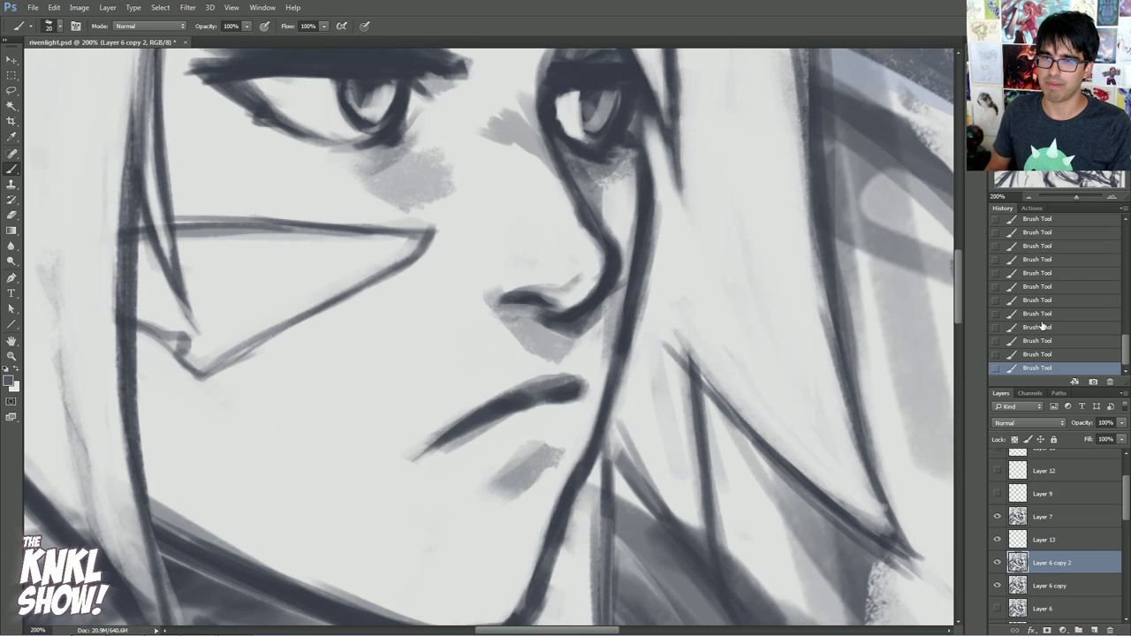
key("ctrl+j")
left_click(998, 517)
left_click(998, 517)
- Toggle Layer 7 off and on to compare the mouth, jaw and chin lines, leaving Layer 7 hidden
mouse_move(580, 386)
left_mouse_down()
mouse_move(695, 233)
mouse_move(710, 244)
left_mouse_up()
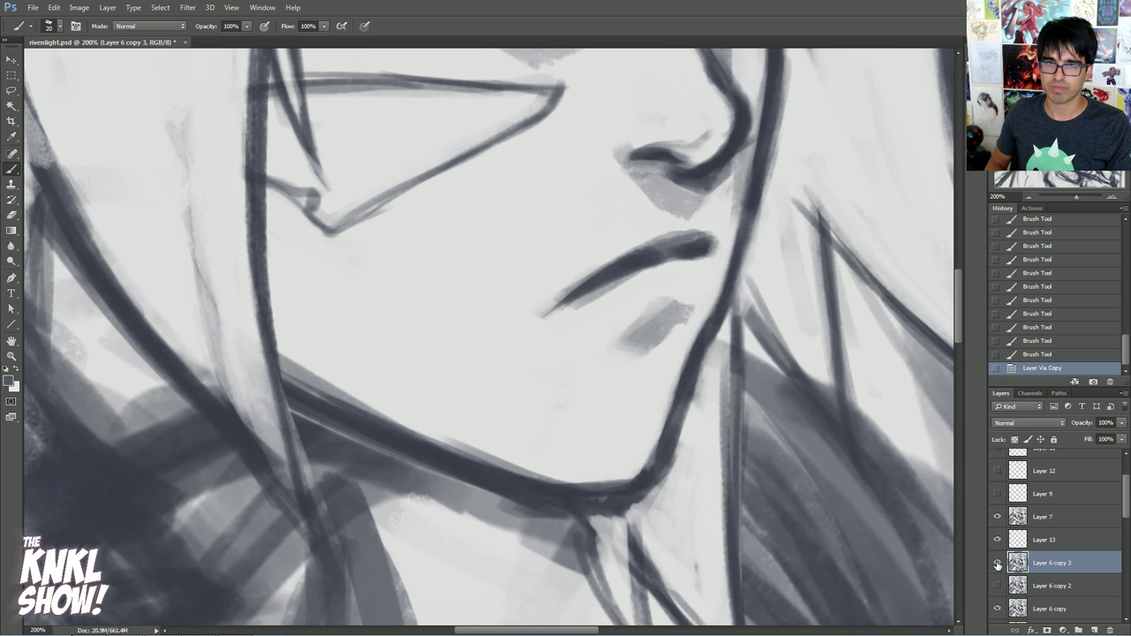
left_click(998, 520)
left_click(998, 523)
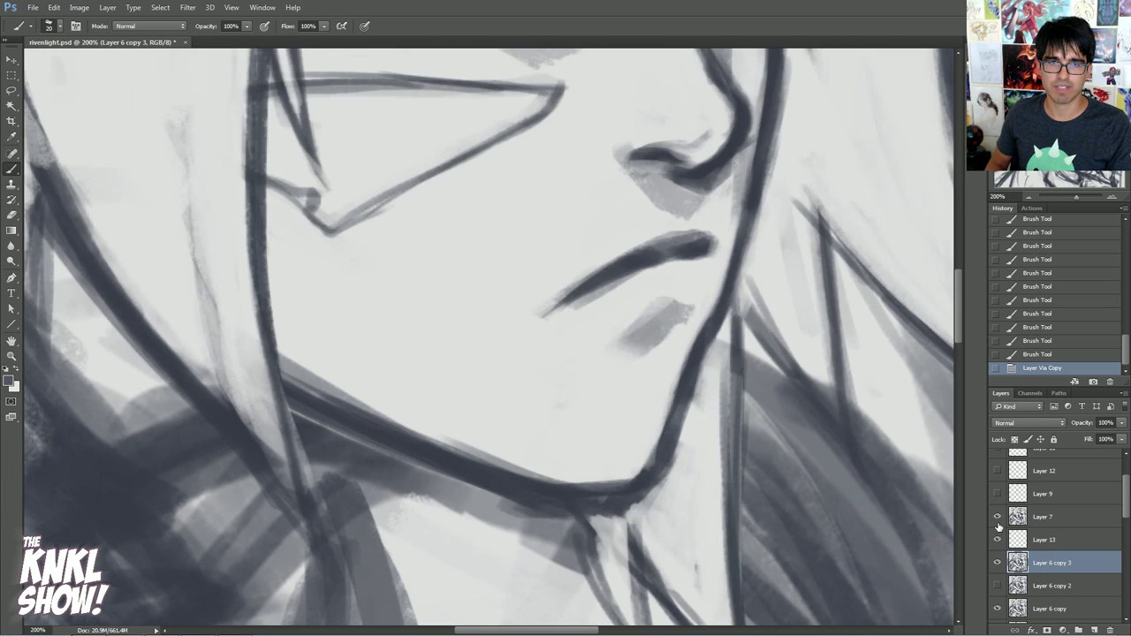
left_click(998, 522)
left_click(998, 526)
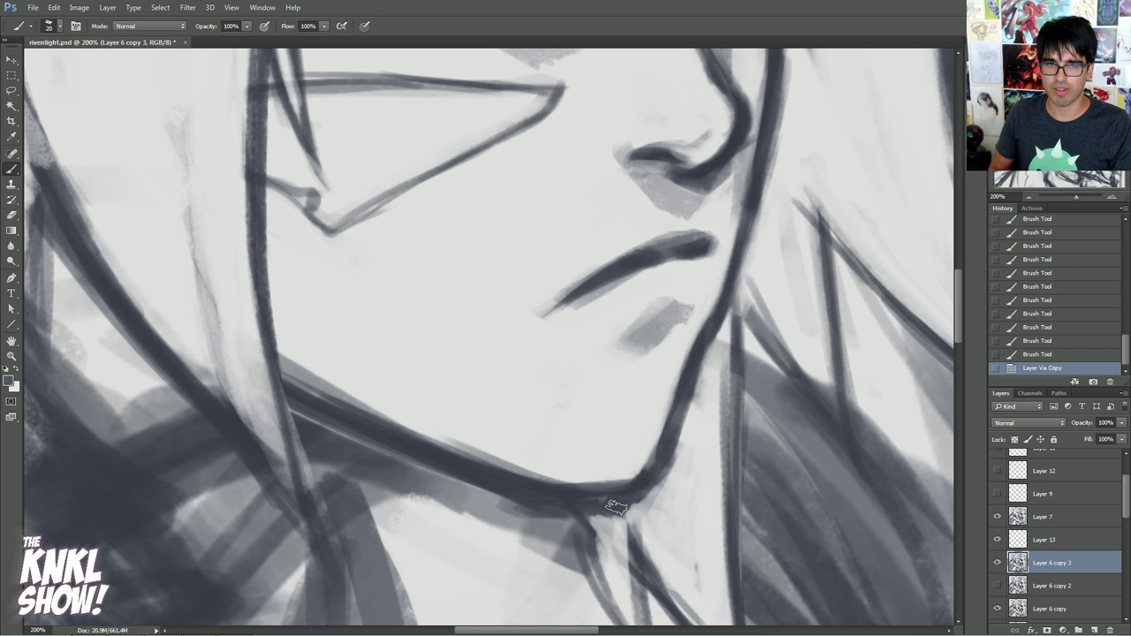
left_click(998, 518)
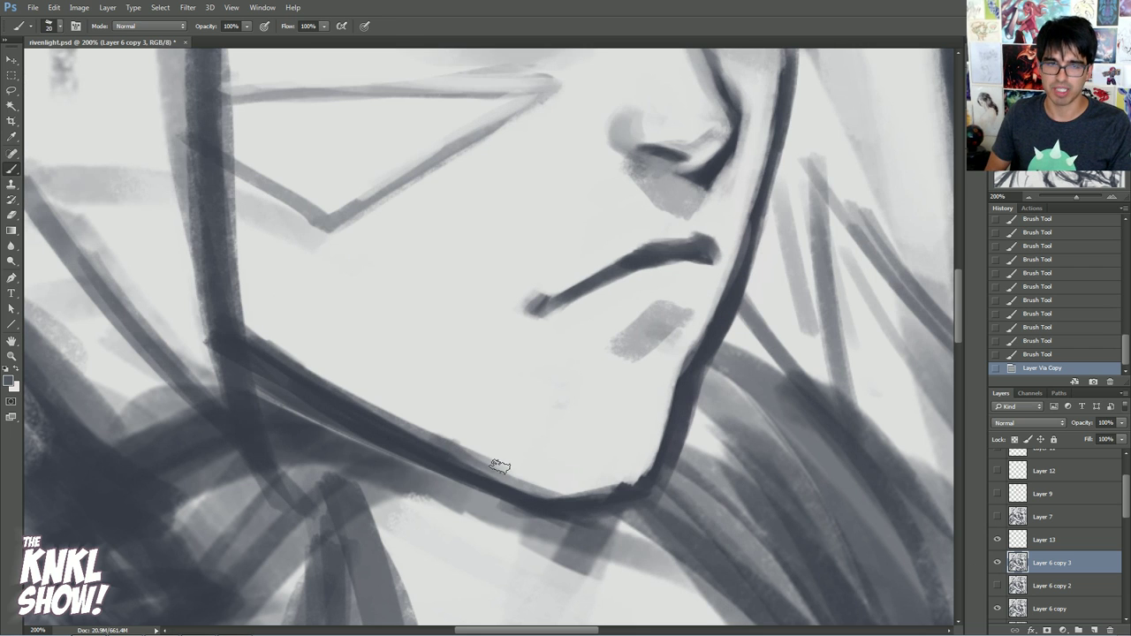
- Repaint the lower jaw line toward the chin on Layer 6 copy 3 in the sampled dark colour, checking it against Layer 7
left_click_drag(562, 502, 455, 463)
left_click(374, 430, "alt")
key("bracketleft")
key("bracketright")
key("bracketright")
mouse_move(537, 489)
left_mouse_down()
mouse_move(408, 437)
mouse_move(617, 493)
mouse_move(570, 497)
left_mouse_up()
left_click(997, 517)
left_click(997, 517)
- Refine the chin's front edge with a 10 px brush and toggle Layer 6 copy 3 to check the strokes
key("bracketleft")
key("bracketleft")
key("bracketleft")
left_click_drag(644, 467, 683, 407)
left_click_drag(661, 447, 690, 390)
left_click(998, 562)
left_click(998, 564)
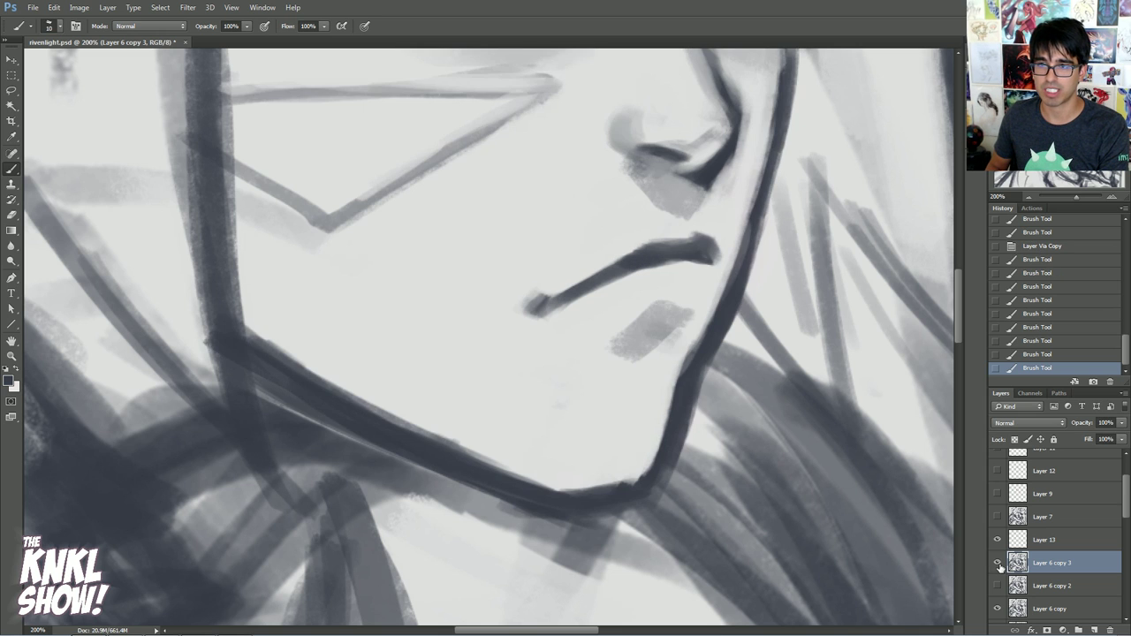
- Strengthen the face outline beside the lower lip with a 15 px brush, comparing it with Layer 7
left_click(997, 517)
left_click(997, 517)
key("bracketright")
left_click_drag(688, 371, 717, 320)
left_click_drag(707, 331, 723, 301)
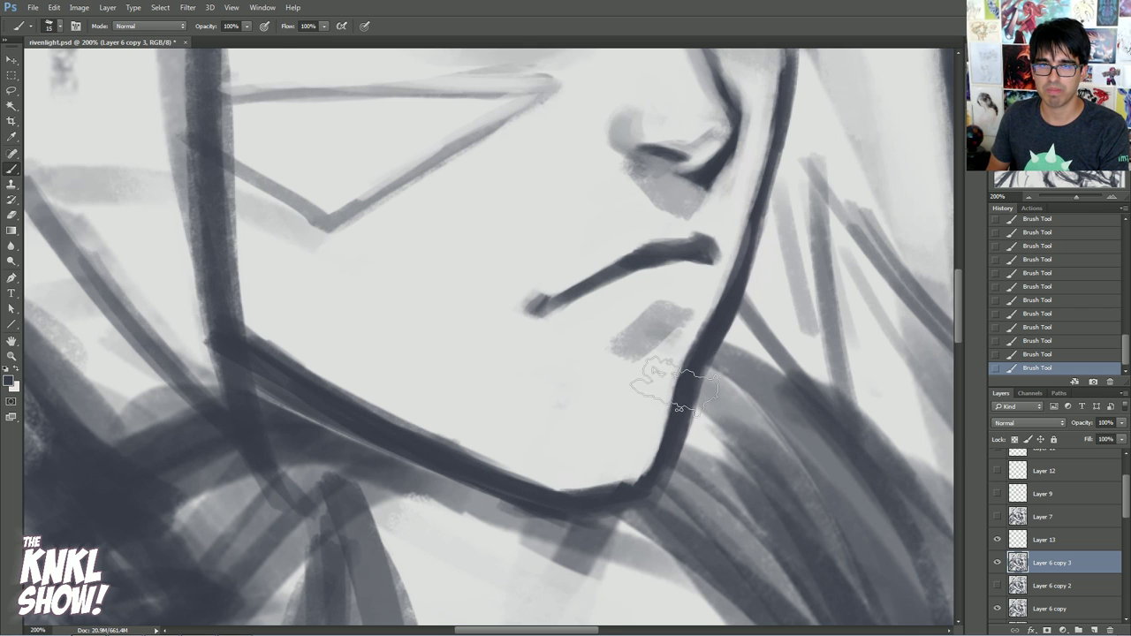
left_click_drag(707, 344, 577, 387)
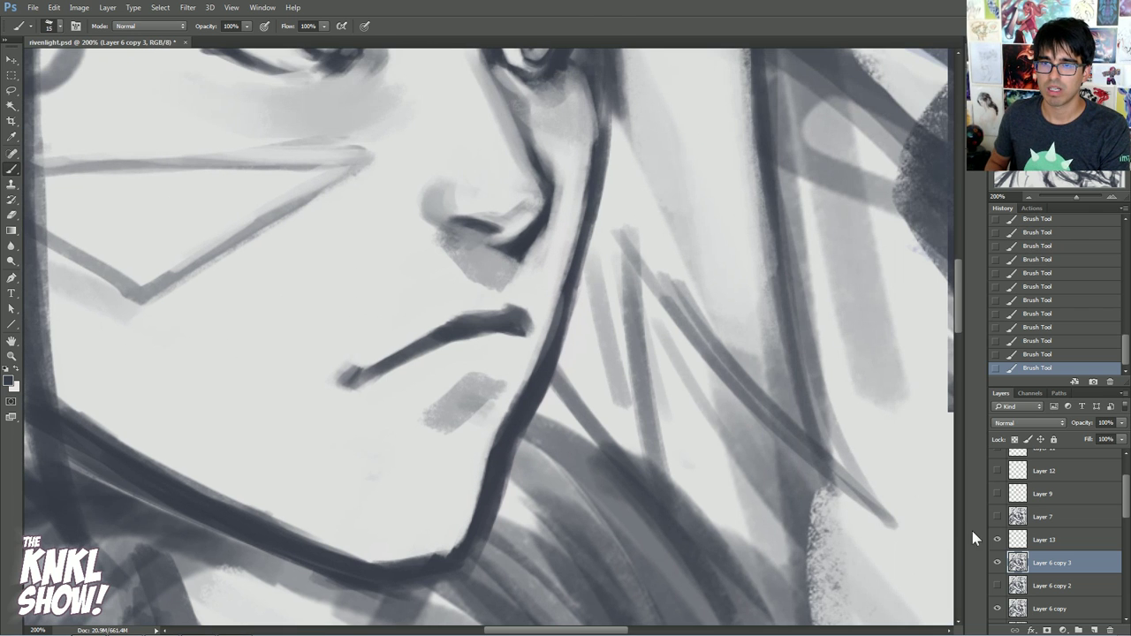
left_click(997, 517)
left_click(997, 517)
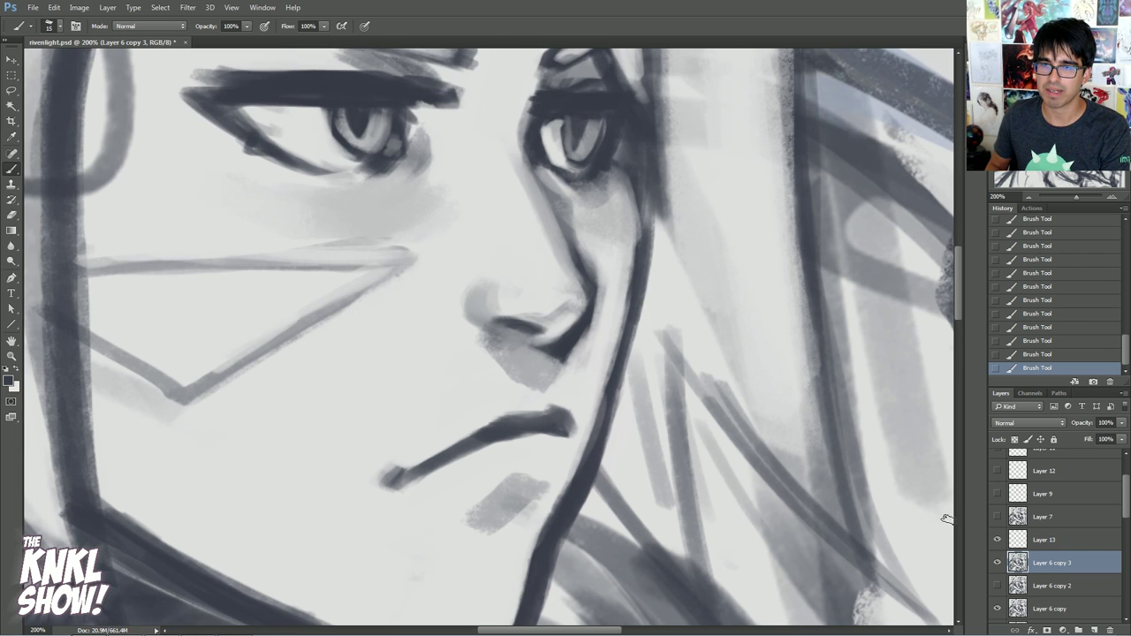
- Show and select Layer 7 and prepare a 10 px brush in red for marking the face contour
left_click(998, 518)
key("[")
key("[")
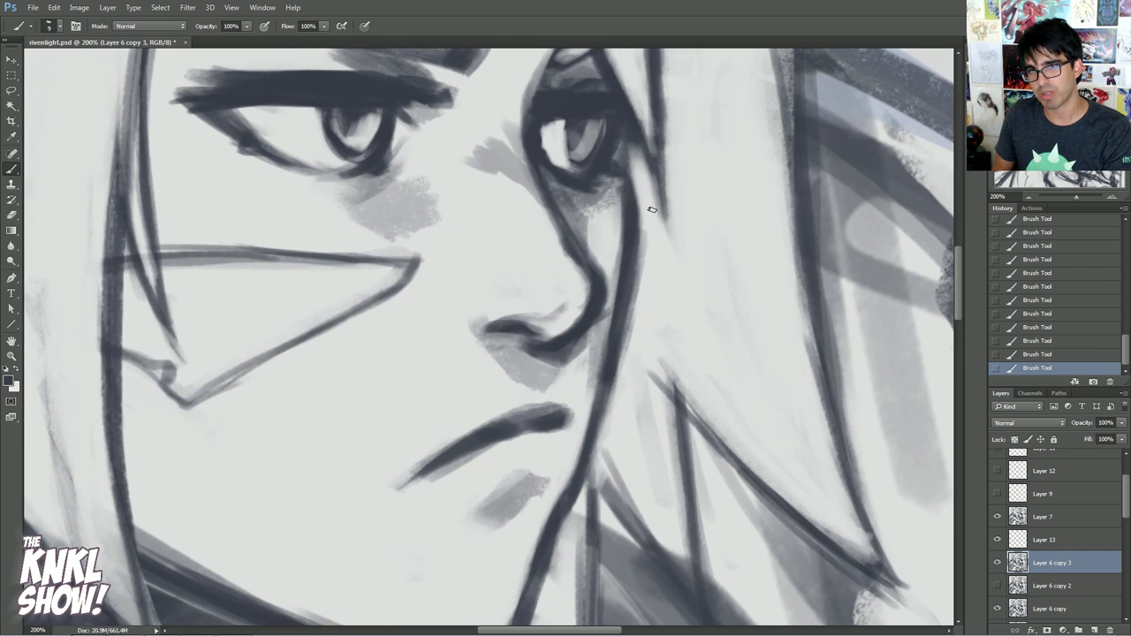
left_click(16, 370)
left_click(8, 380)
left_click(836, 256)
left_click(965, 240)
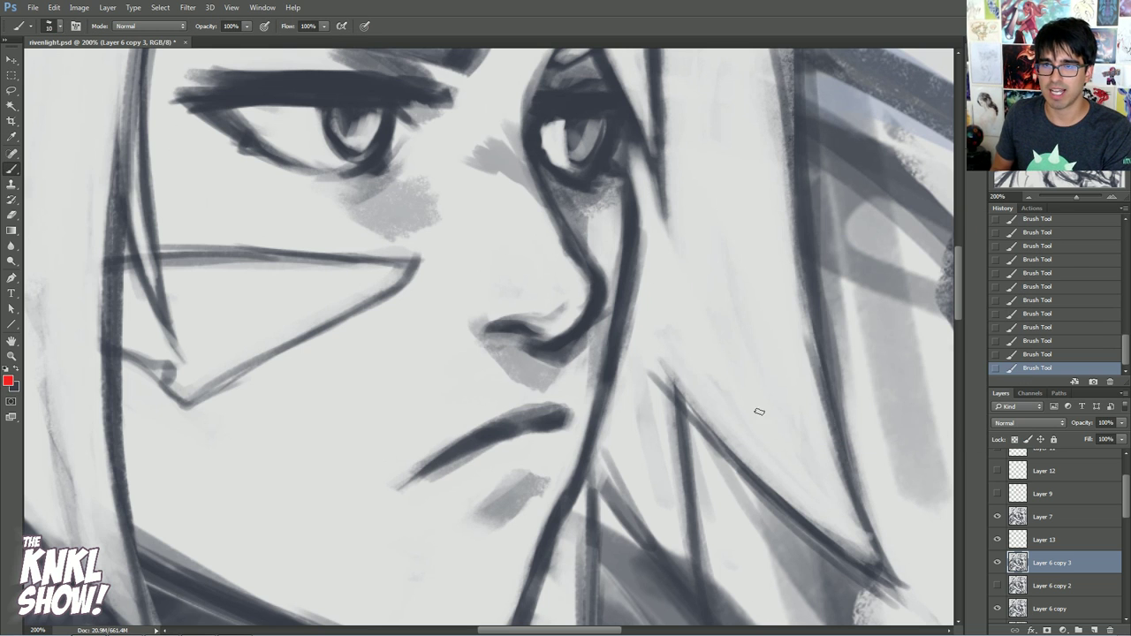
left_click(1054, 518)
key("]")
- Trace the far cheek contour from the outer eye down past the mouth in red on Layer 7, redoing the stroke several times
left_click_drag(629, 181, 575, 541)
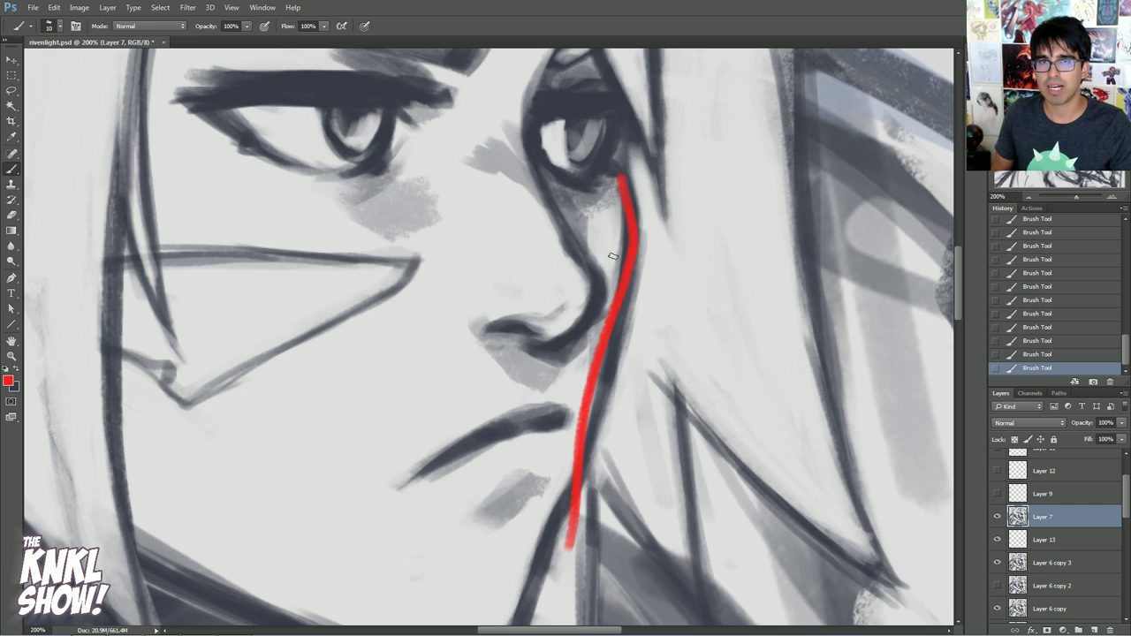
key("ctrl+z")
left_click_drag(628, 186, 575, 462)
key("ctrl+z")
mouse_move(628, 186)
left_mouse_down()
mouse_move(626, 235)
mouse_move(575, 462)
left_mouse_up()
key("ctrl+z")
left_click_drag(619, 174, 570, 489)
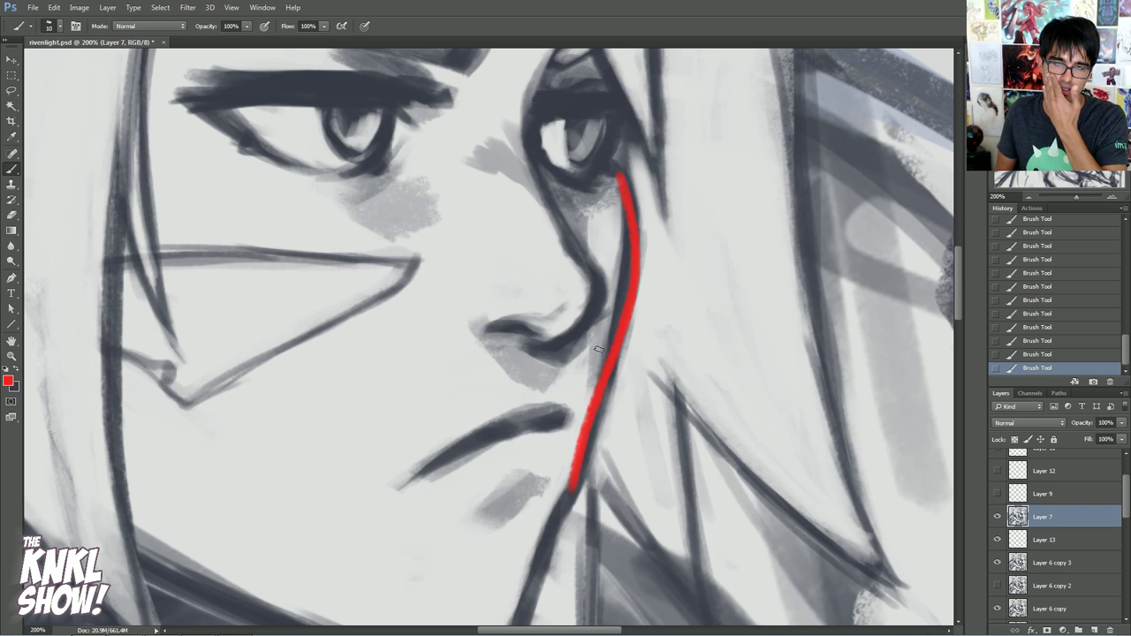
left_click(1030, 357)
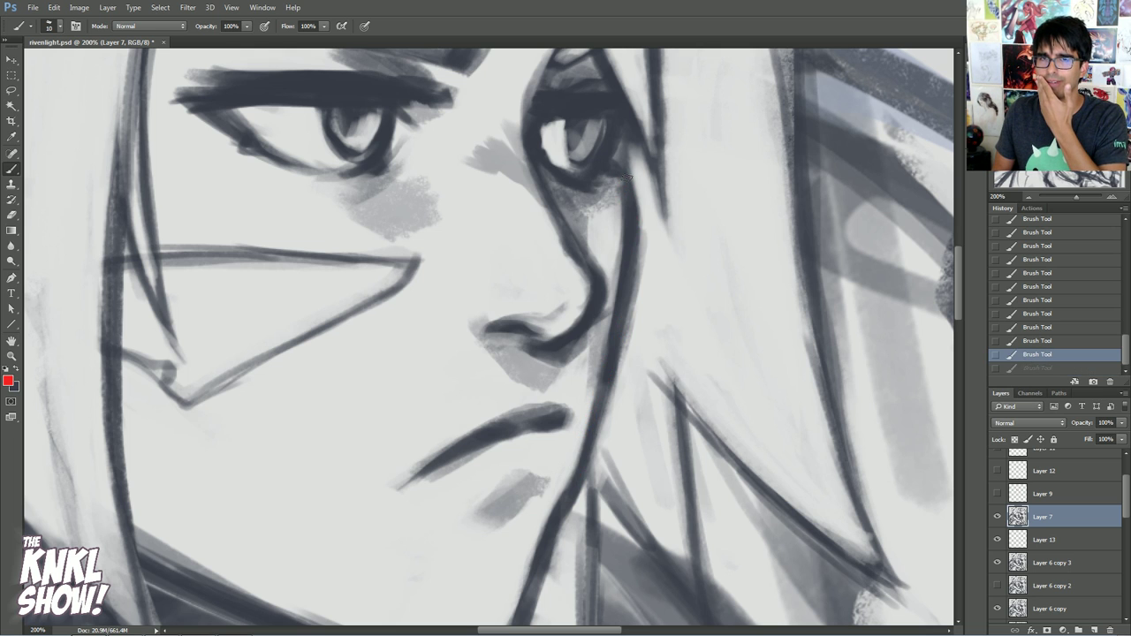
left_click_drag(626, 176, 571, 496)
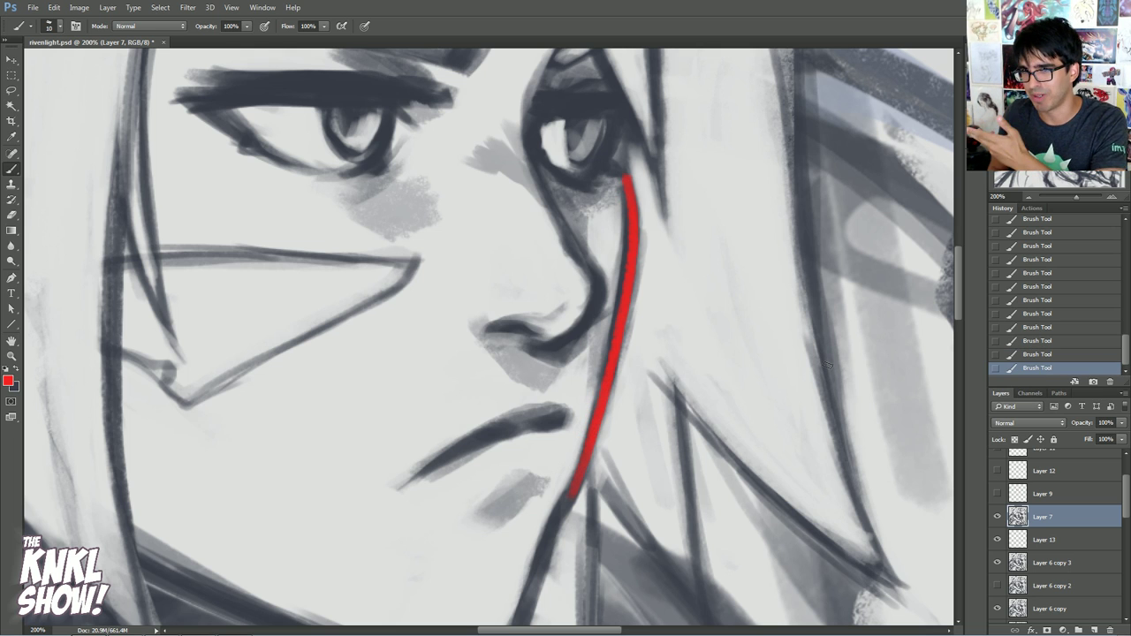
- Toggle Layer 7 to compare the red cheek contours of both versions, and revert the red strokes in the history
left_click(998, 541)
left_click(999, 519)
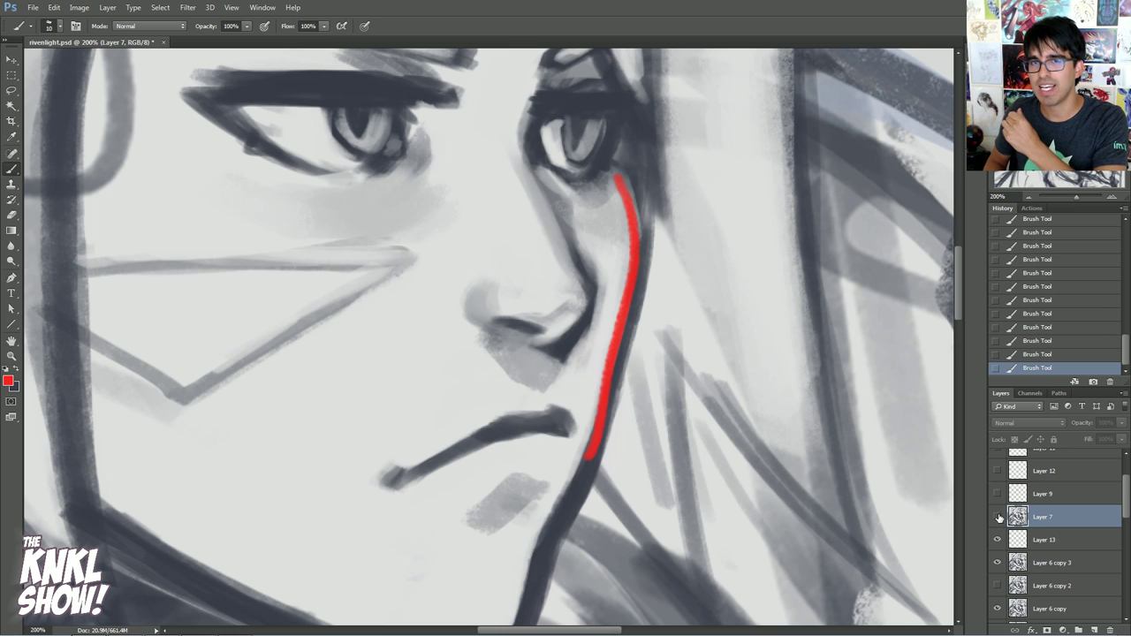
left_click(999, 518)
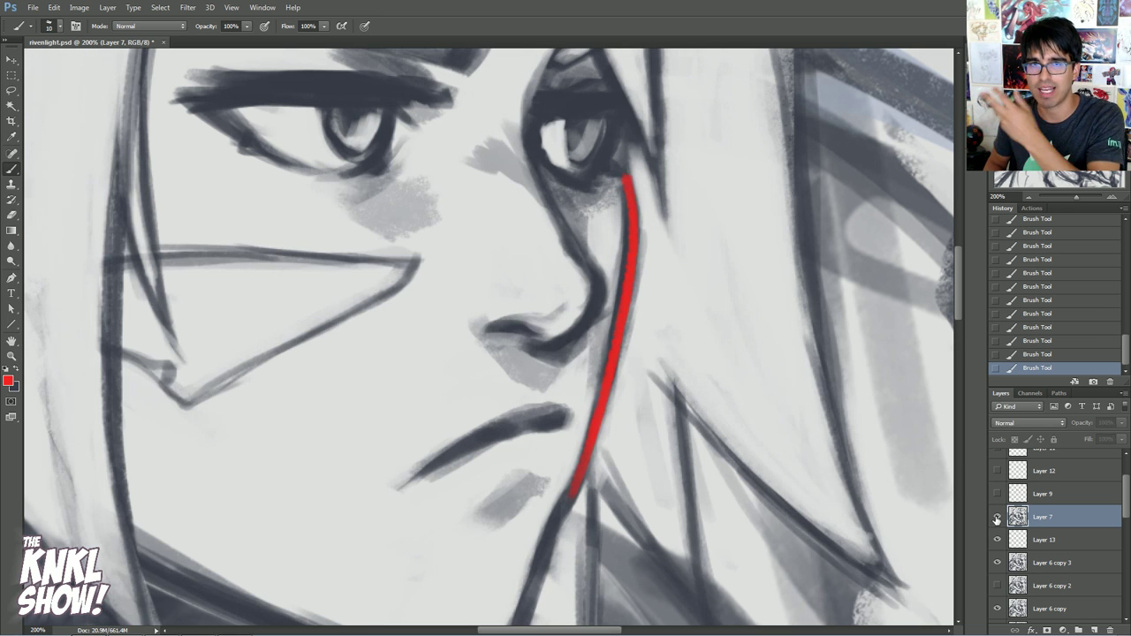
left_click(997, 521)
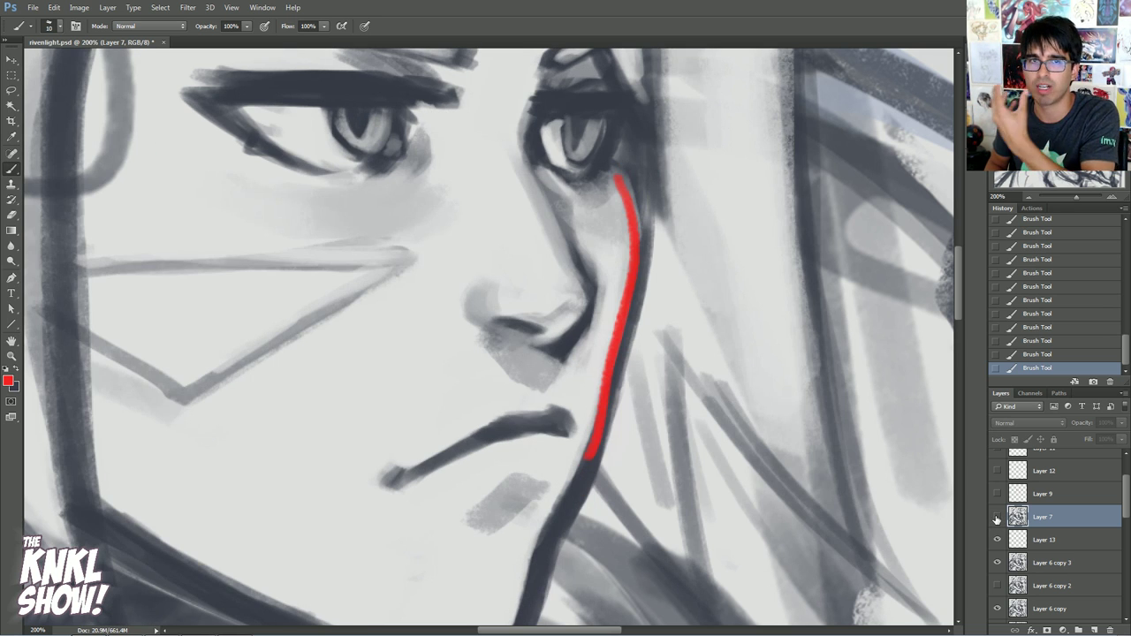
left_click(997, 521)
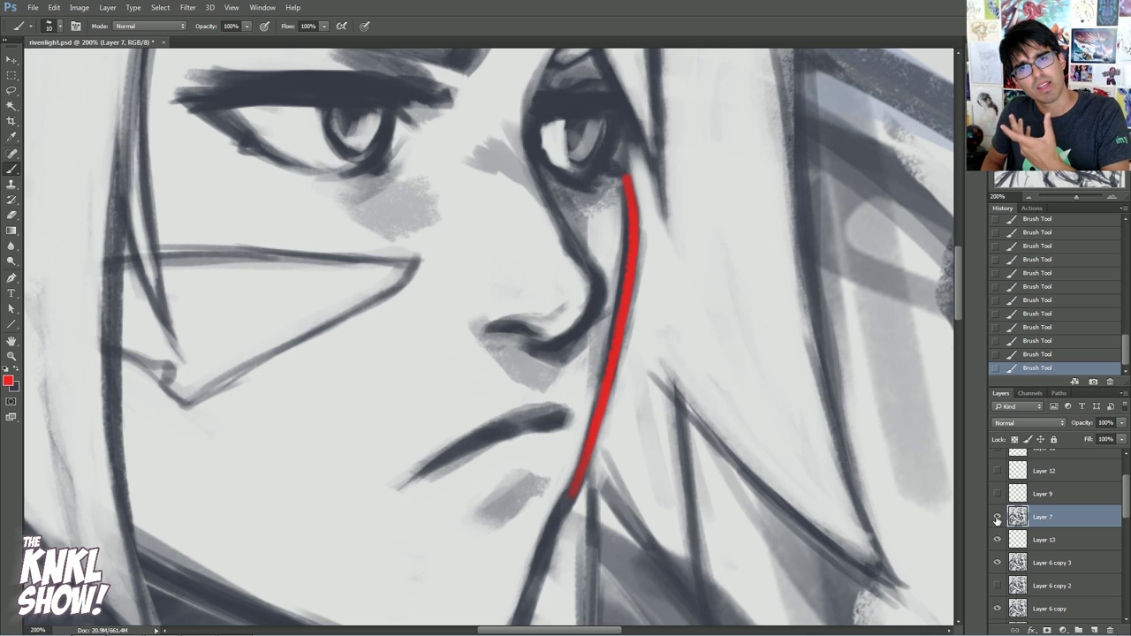
left_click(998, 520)
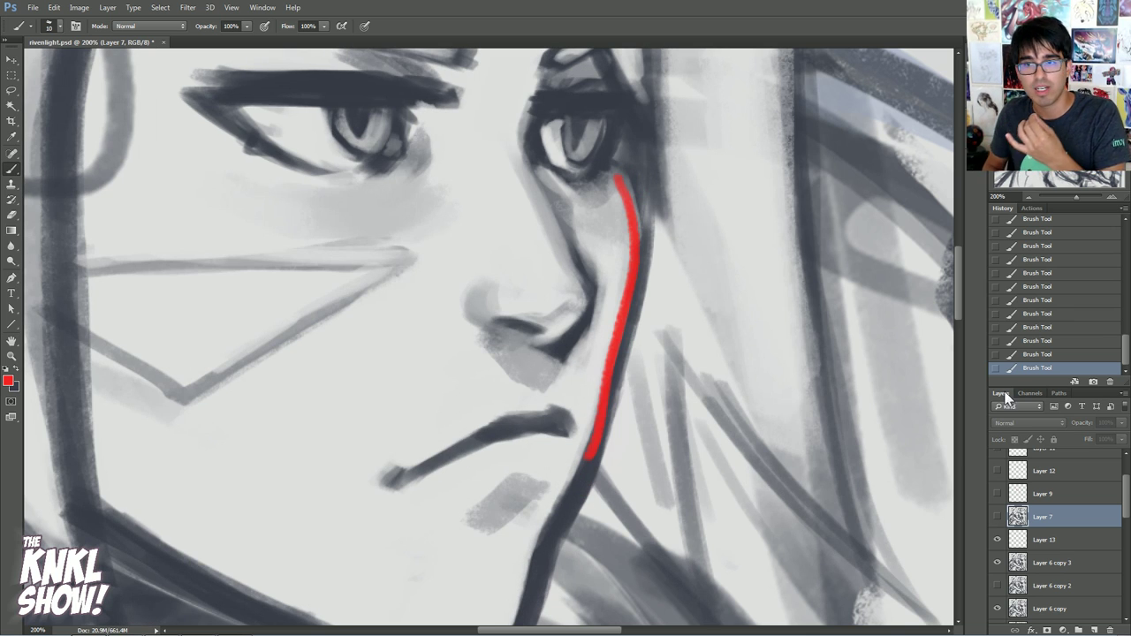
left_click(997, 519)
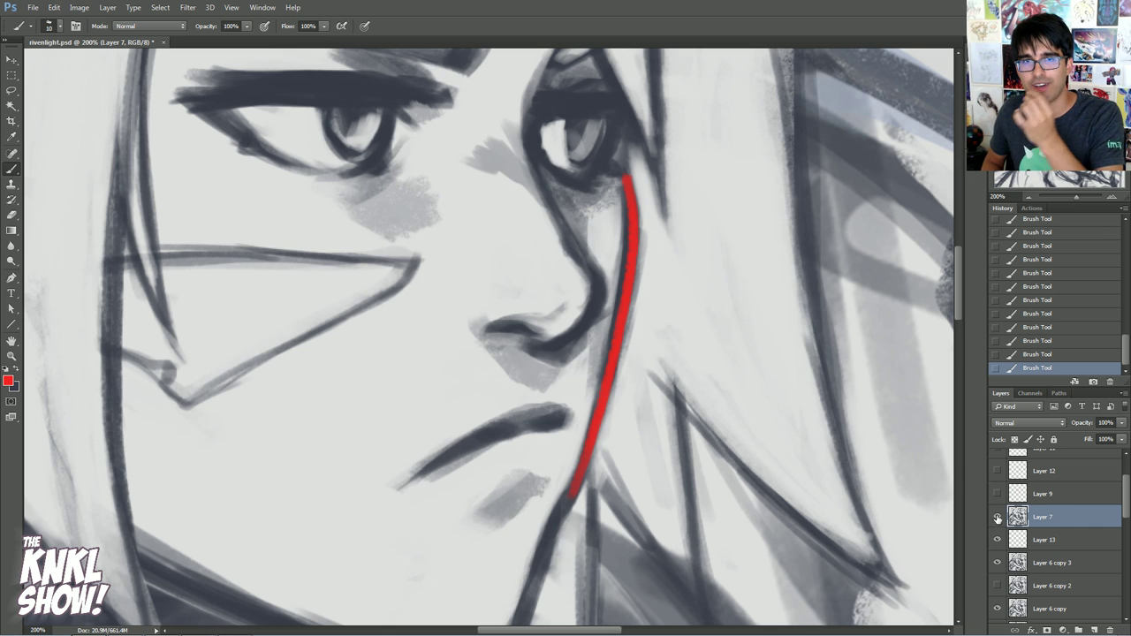
left_click(1043, 339)
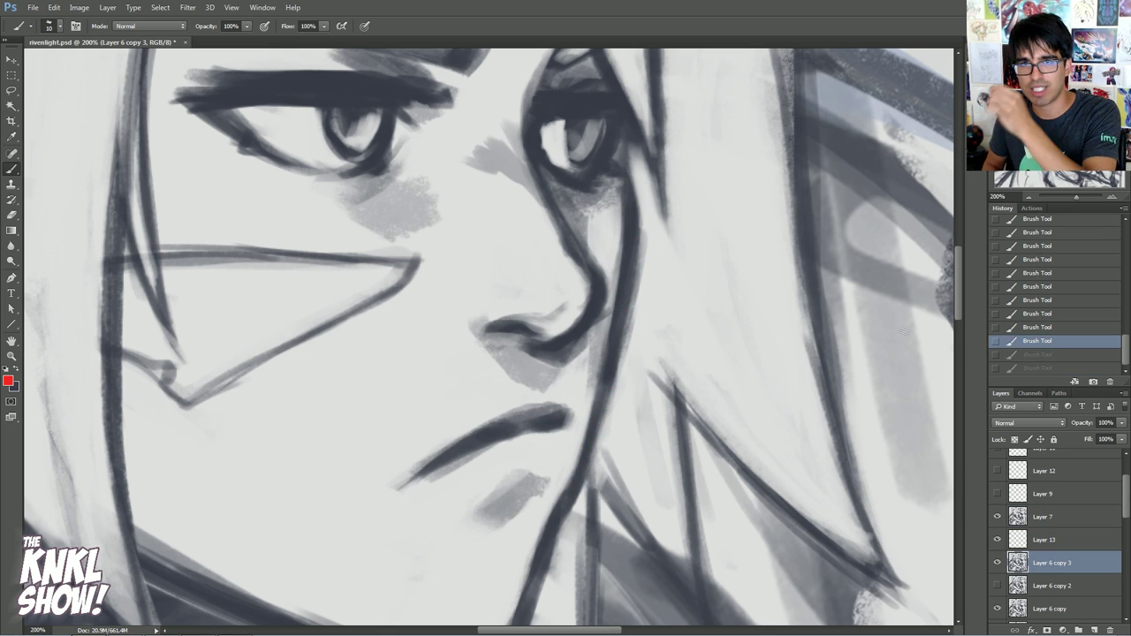
- Toggle Layer 7 off and on to compare the far cheek outline without the red guides
left_click(997, 518)
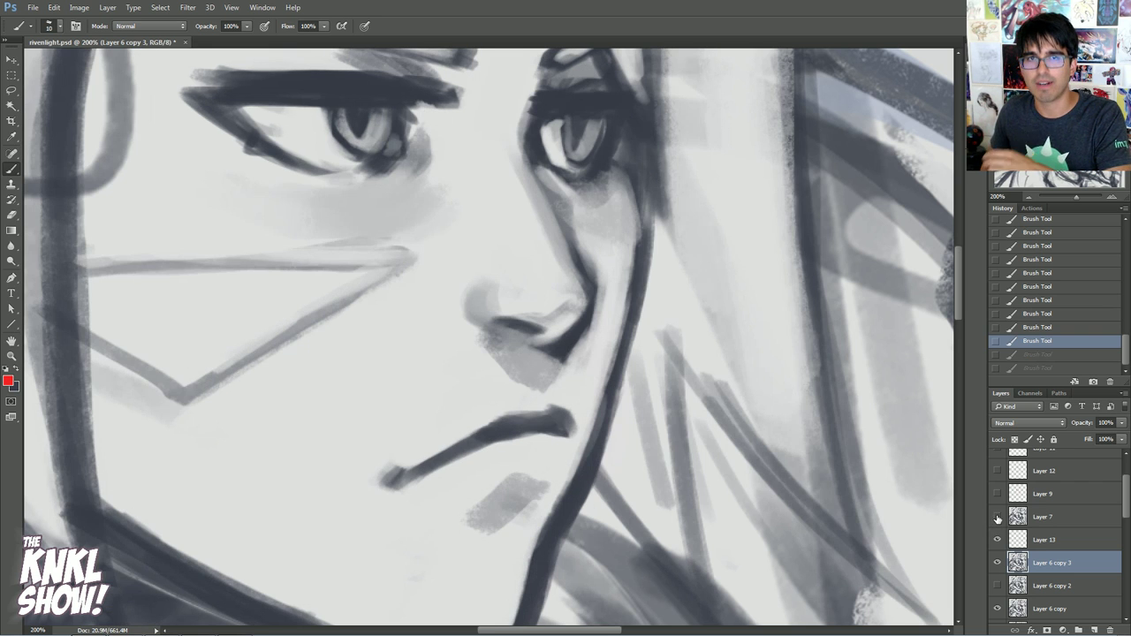
left_click(997, 518)
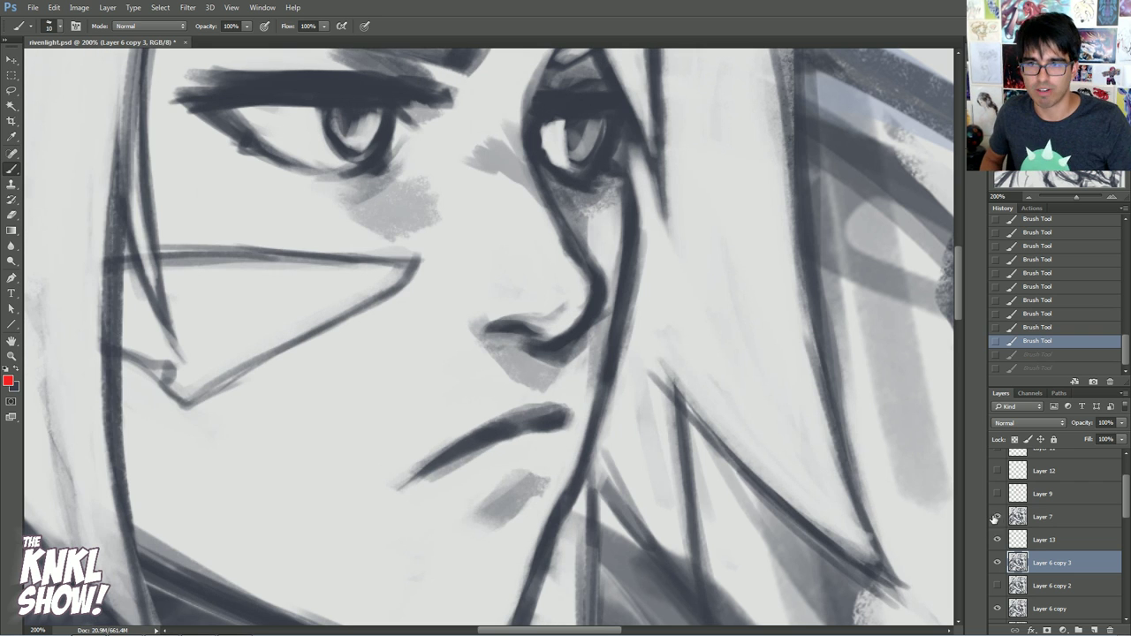
left_click(998, 518)
left_click(998, 519)
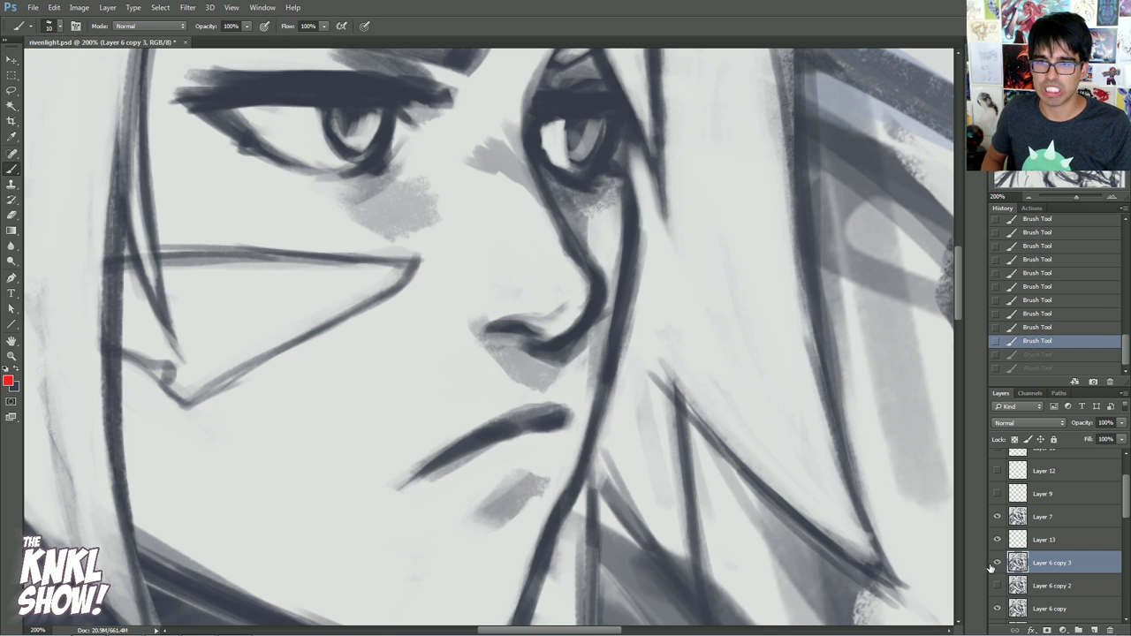
- Hide Layer 7 and repaint the far cheek outline further inward beside the nose and mouth with a 15 px dark brush
left_click(608, 148, "alt")
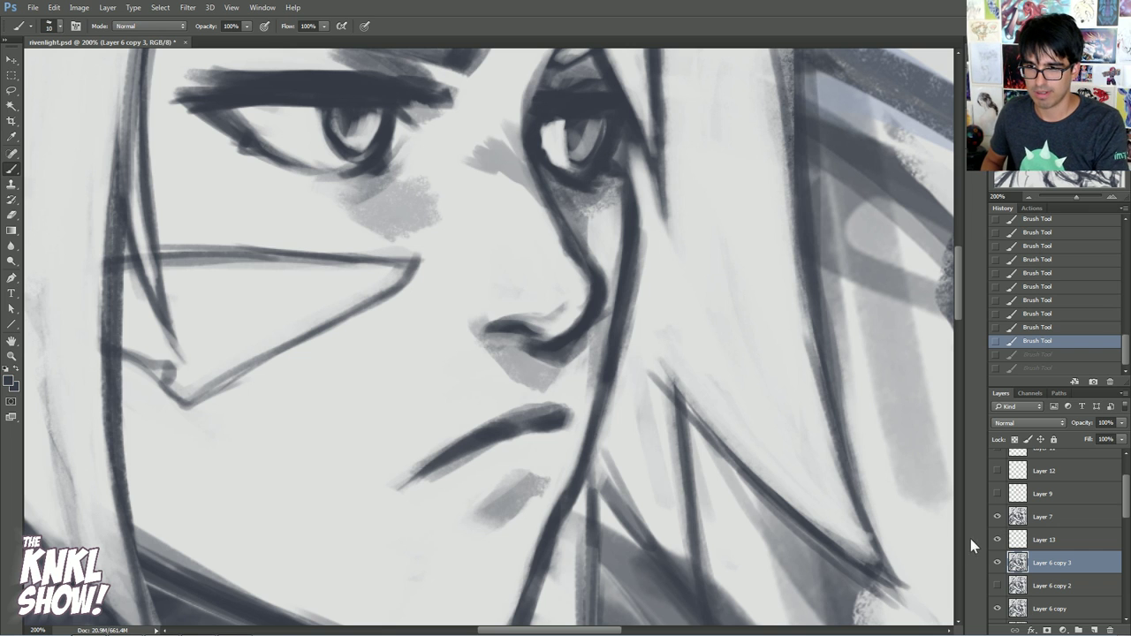
left_click(997, 518)
key("bracketright")
left_click_drag(610, 347, 596, 455)
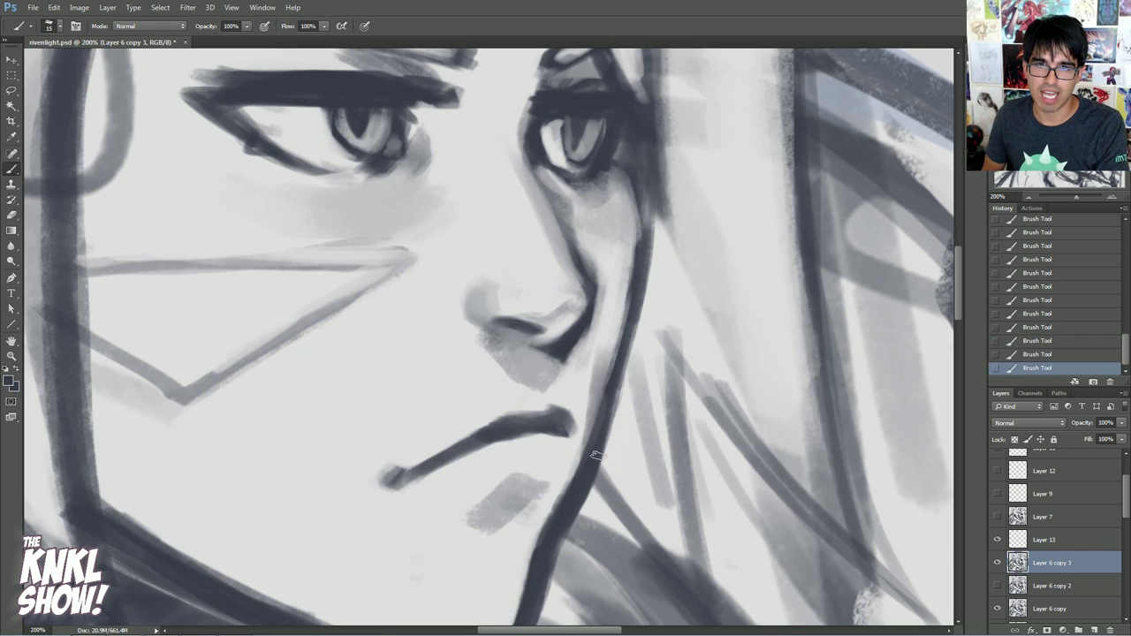
left_click_drag(619, 322, 600, 438)
left_click_drag(634, 263, 615, 368)
left_click_drag(633, 295, 615, 396)
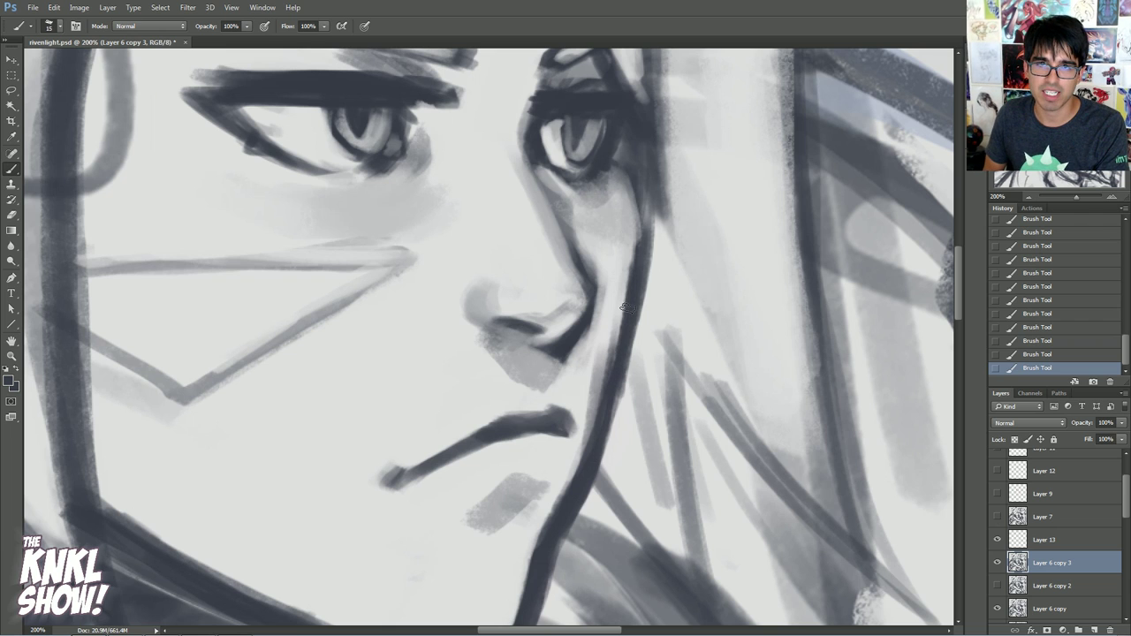
left_click_drag(640, 232, 605, 397)
- Extend the cheek outline up to the outer corner of the far eye with a 10 px dark brush
key("bracketleft")
left_click_drag(623, 309, 640, 186)
left_click_drag(636, 232, 611, 161)
- Paint over the outer side of the far cheek and jaw outline in the light colour to trim the old line
key("x")
left_click_drag(603, 483, 643, 293)
left_click_drag(626, 371, 651, 218)
left_click_drag(644, 306, 654, 208)
left_click_drag(633, 357, 633, 394)
left_click_drag(594, 492, 612, 454)
left_click_drag(576, 532, 602, 467)
left_click_drag(578, 517, 607, 442)
left_click_drag(579, 507, 636, 307)
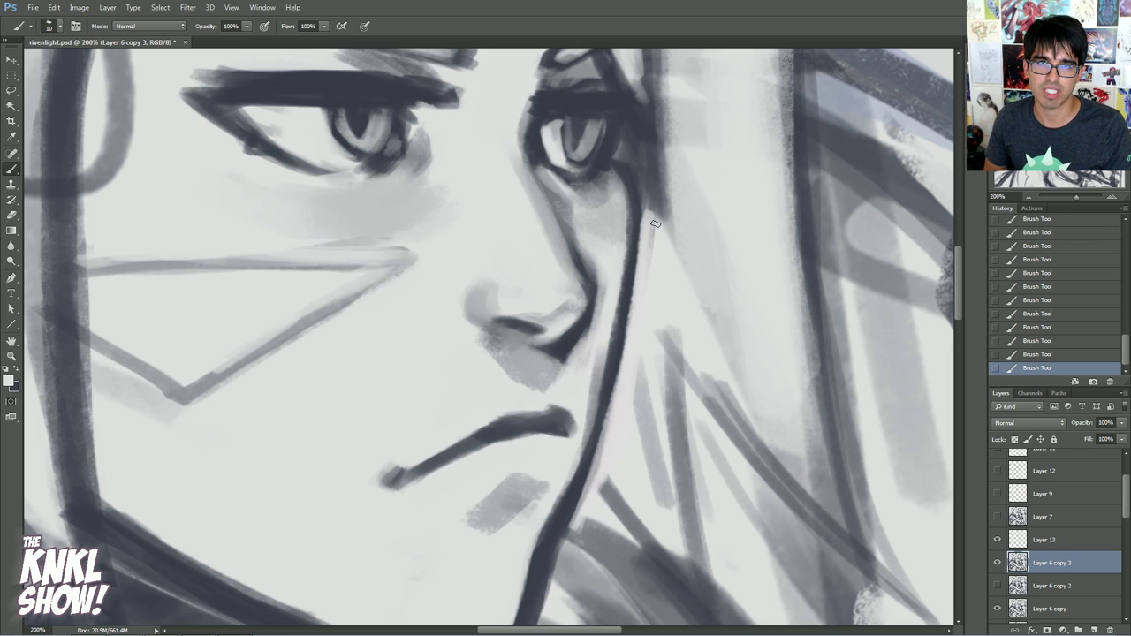
- Darken the contour just below the far eye's outer corner and toggle Layer 7 to compare the curve
key("x")
left_click_drag(629, 189, 617, 147)
left_click(997, 517)
left_click(998, 517)
left_click(997, 518)
left_click(997, 519)
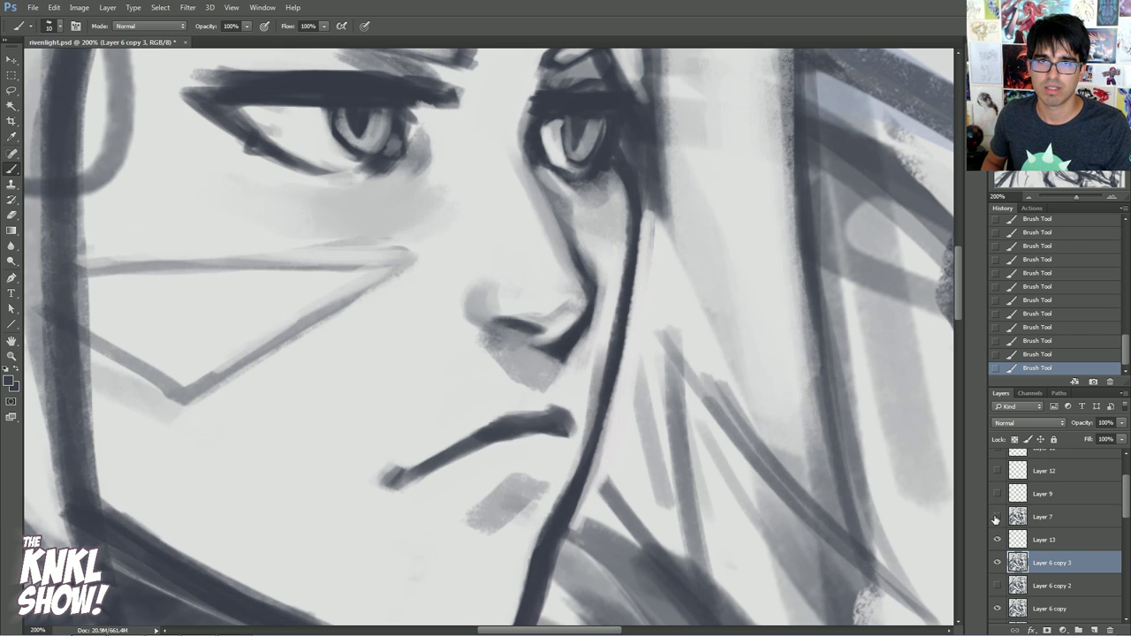
- Refine the upper cheek curve with a dark stroke and a light stroke along its outer edge, checking against Layer 7
left_click_drag(629, 246, 618, 172)
key("x")
left_click_drag(638, 223, 622, 152)
left_click(998, 517)
left_click(997, 520)
left_click(997, 519)
left_click(997, 520)
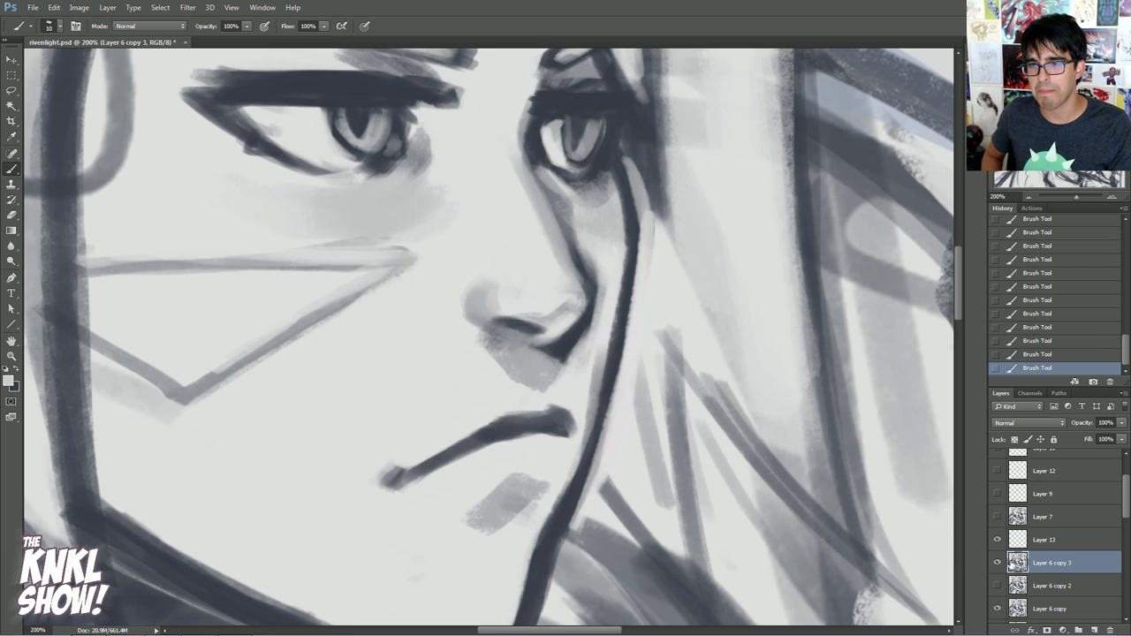
- Toggle Layer 6 copy 3 off and on to compare the face before and after the outline repaint
left_click(997, 563)
left_click(997, 564)
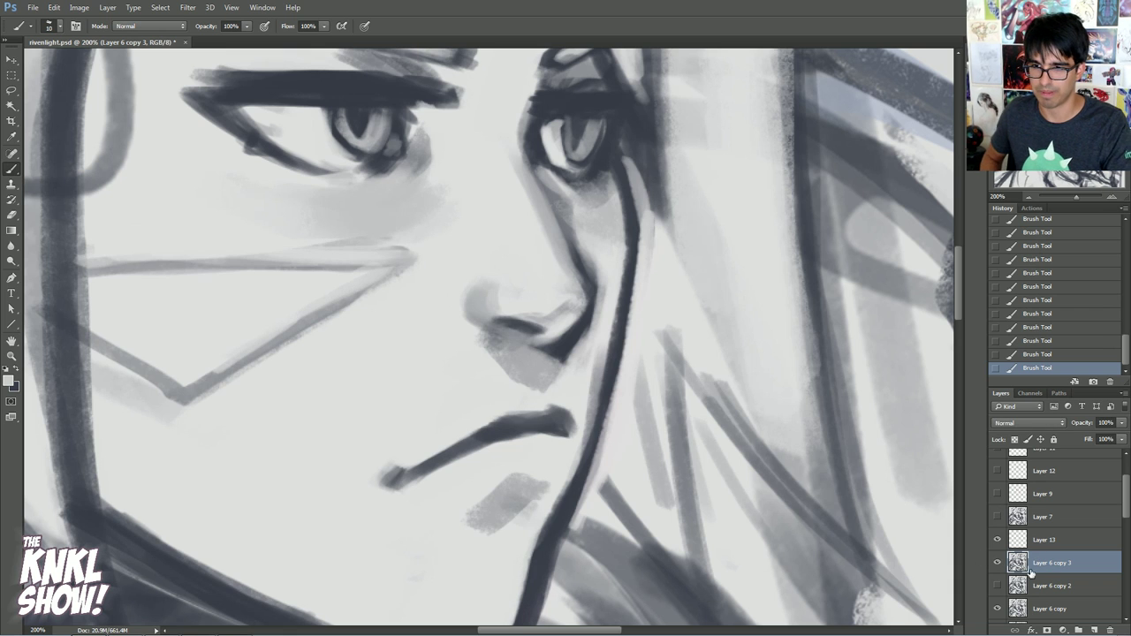
left_click(997, 560)
left_click(997, 559)
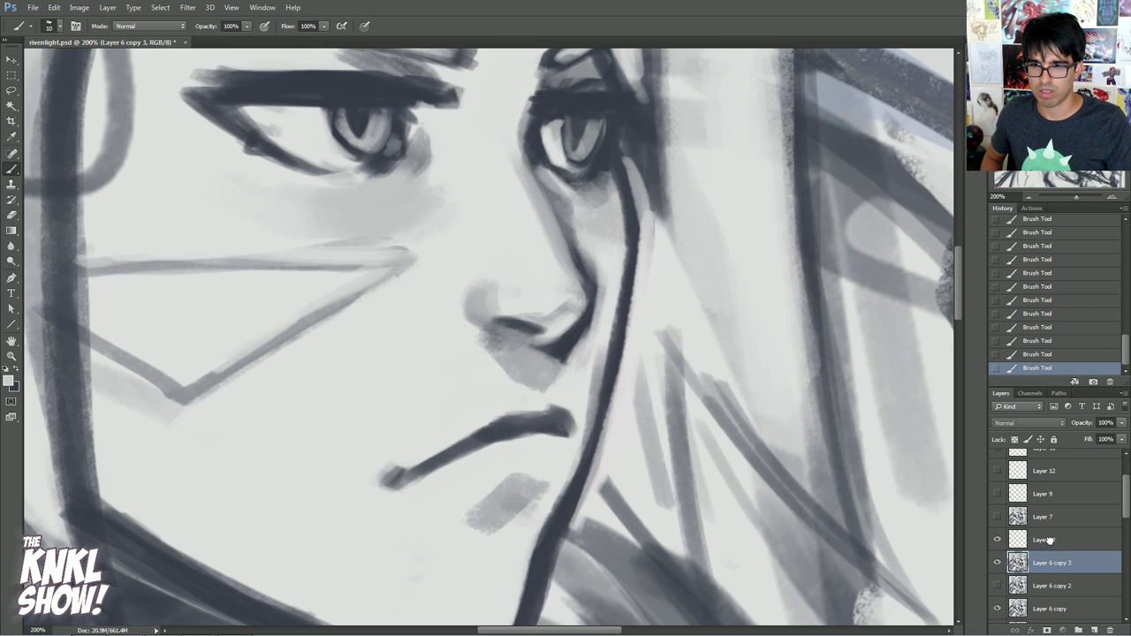
- Merge Layer 13 down into Layer 6 copy 3 and toggle the merged layer to check it
left_click(1050, 540)
key("ctrl+e")
left_click(998, 539)
left_click(1000, 539)
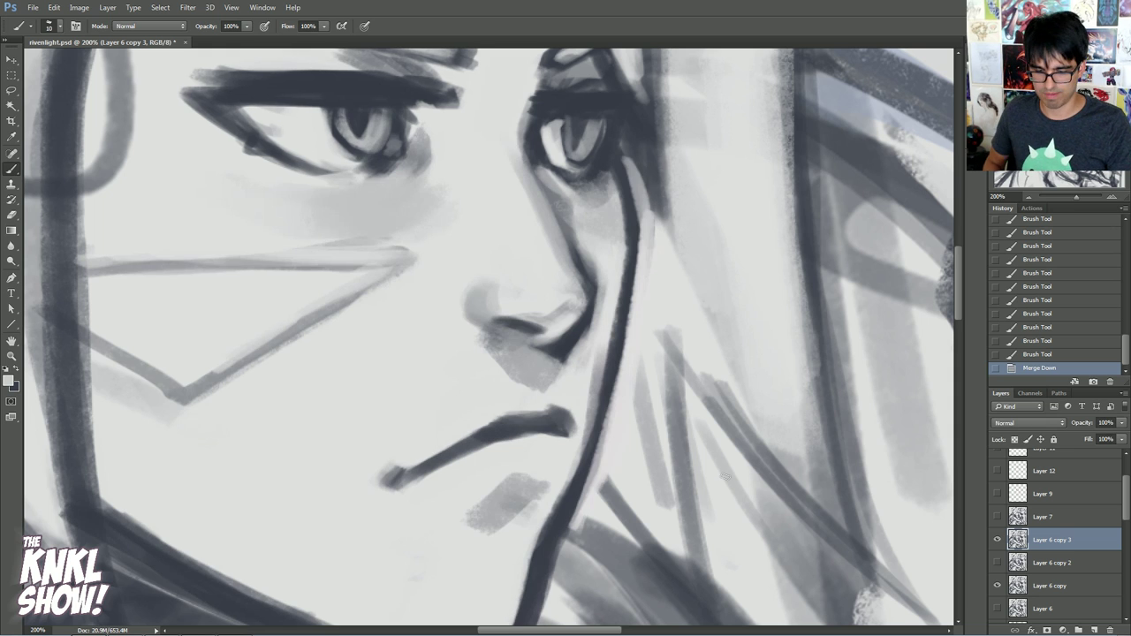
- Lasso the mouth and its lower-lip shadow, copy them onto a new layer, and nudge the copy slightly upward
key("l")
mouse_move(429, 531)
left_mouse_down()
mouse_move(516, 547)
mouse_move(580, 438)
left_mouse_up()
left_click_drag(527, 401, 375, 426)
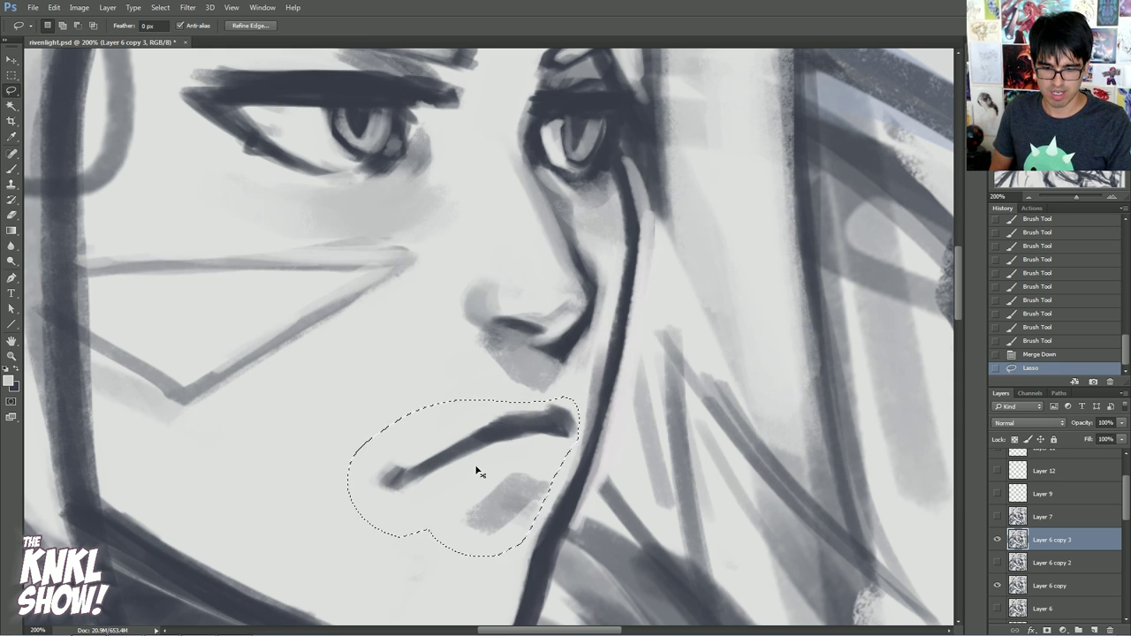
key("ctrl+j")
key("v")
key("Up")
key("Up")
key("Up")
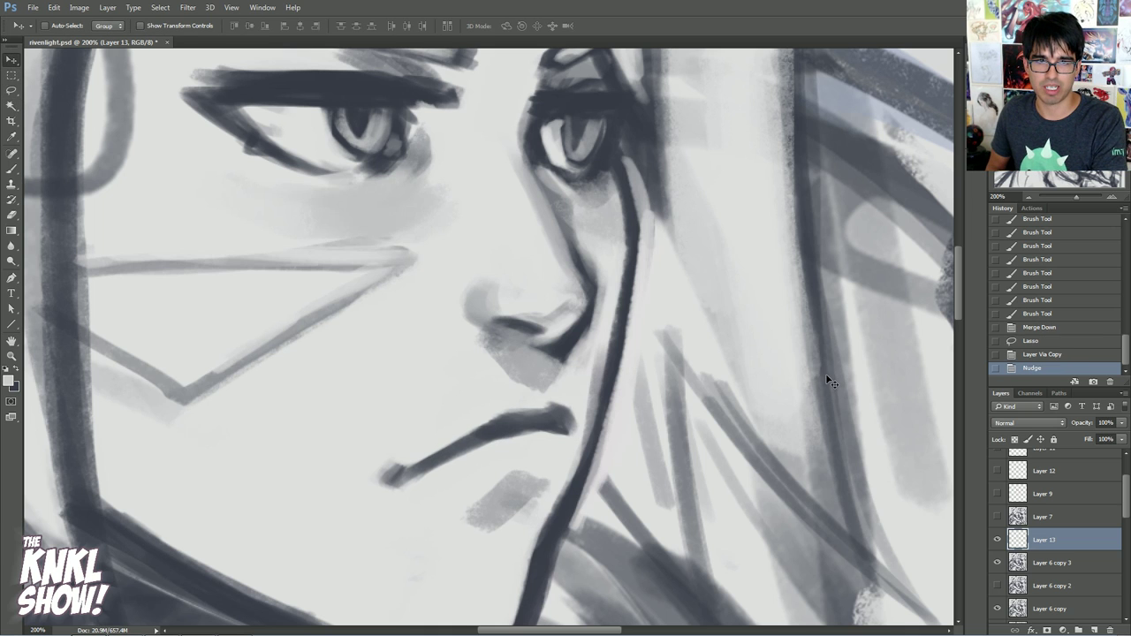
key("Up")
key("Up")
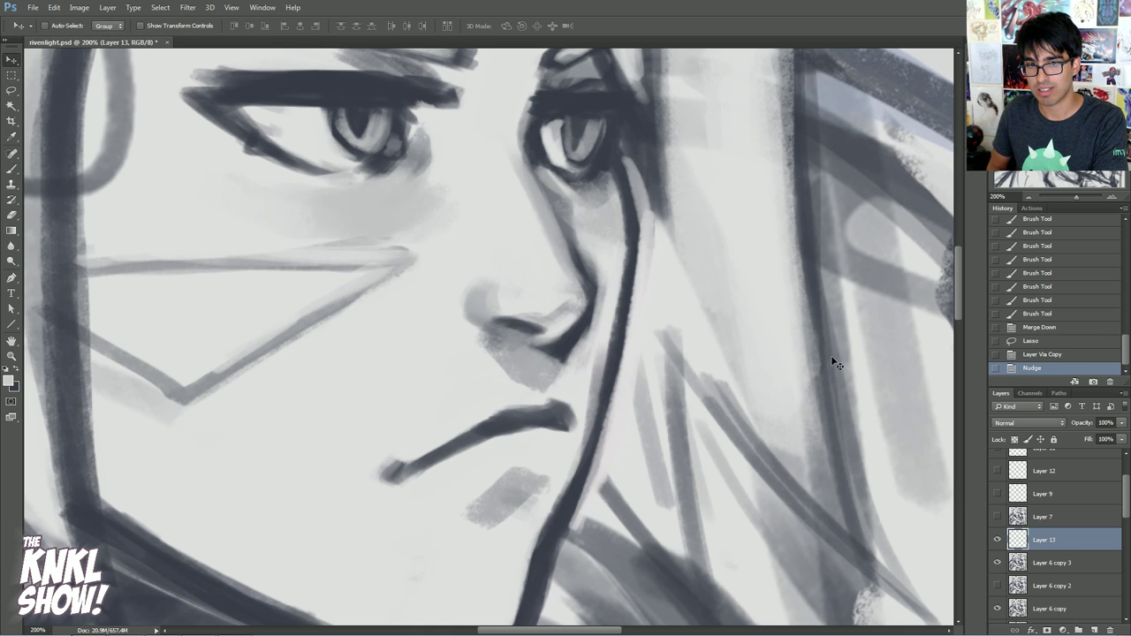
- Compare the mouth's nudged and previous positions at 100% zoom by reversing and restoring the nudge
key("Down")
key("Down")
key("ctrl+z")
key("ctrl+z")
key("ctrl+z")
key("ctrl+z")
key("ctrl+z")
key("ctrl+z")
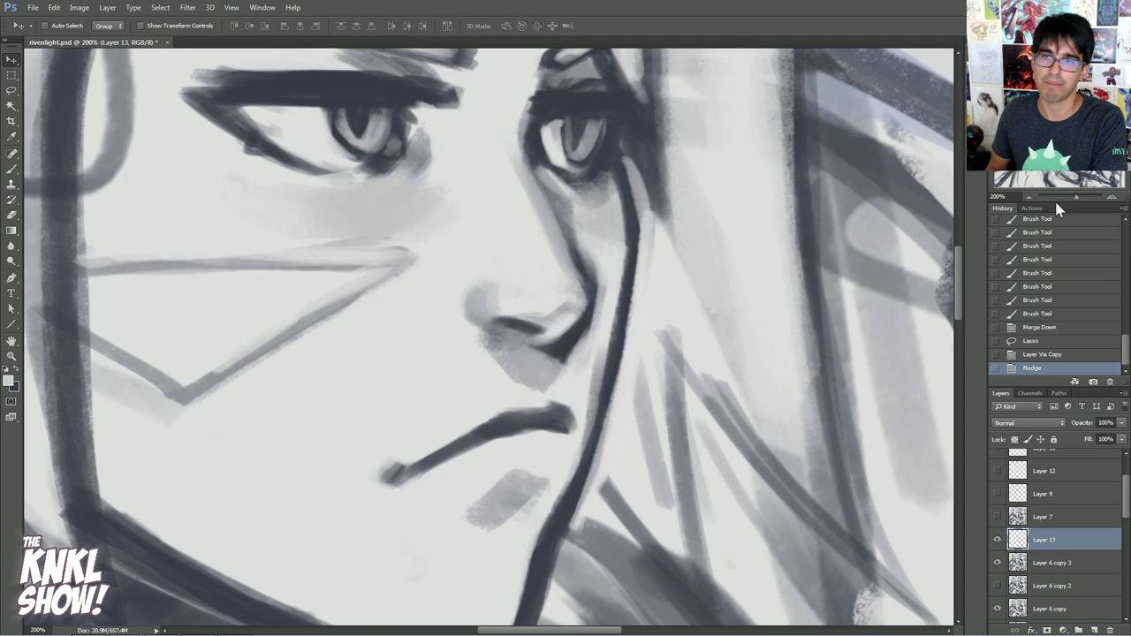
left_click(1025, 196)
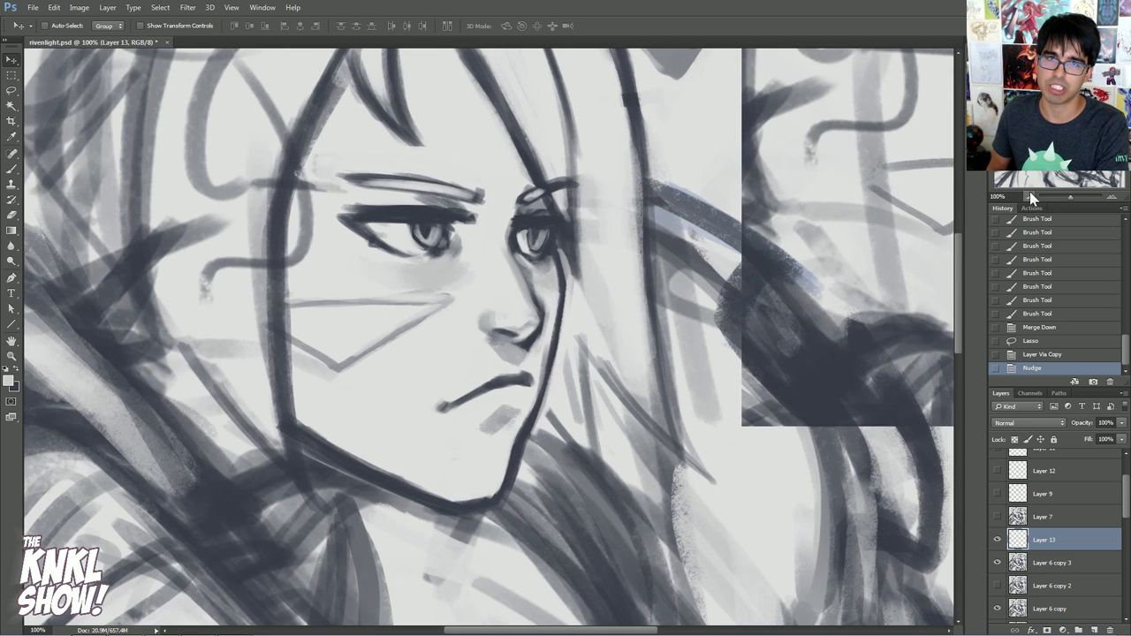
left_click_drag(496, 373, 576, 380)
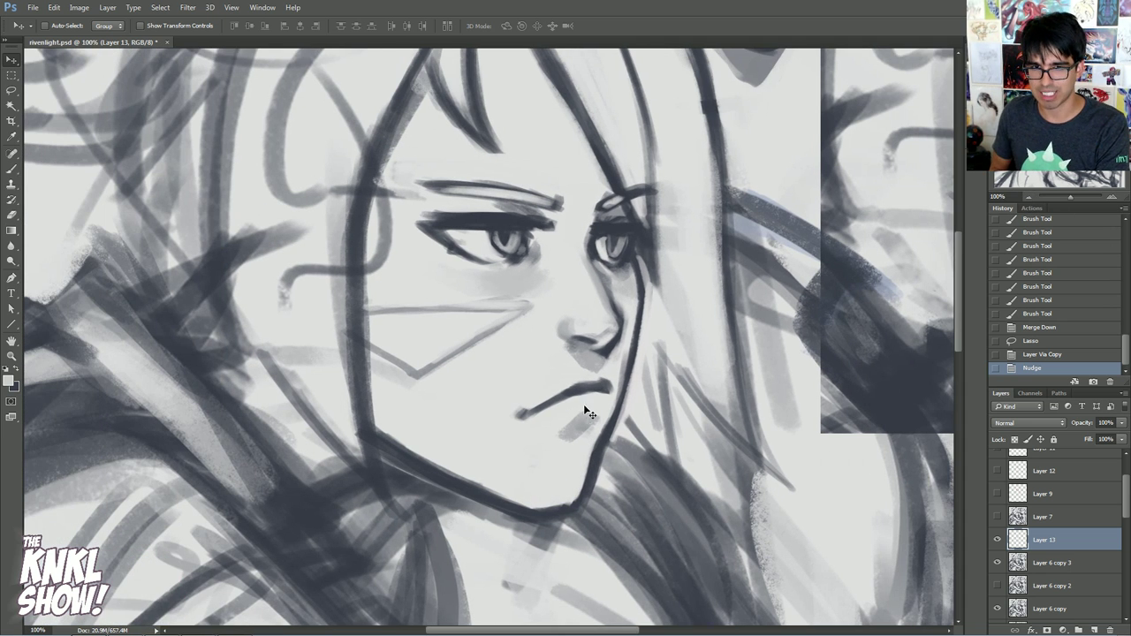
mouse_move(576, 424)
left_mouse_down()
mouse_move(664, 456)
mouse_move(728, 410)
left_mouse_up()
key("ctrl+alt+z")
key("ctrl+alt+z")
- Try the mouth copy at several heights by shifting it down the face and back up
key("Up")
key("Up")
key("Up")
key("Up")
key("Up")
key("Down")
key("Down")
key("Down")
key("Down")
key("Down")
key("Down")
key("Down")
key("Down")
key("Down")
key("Down")
key("Down")
key("Down")
key("Down")
key("Down")
key("Down")
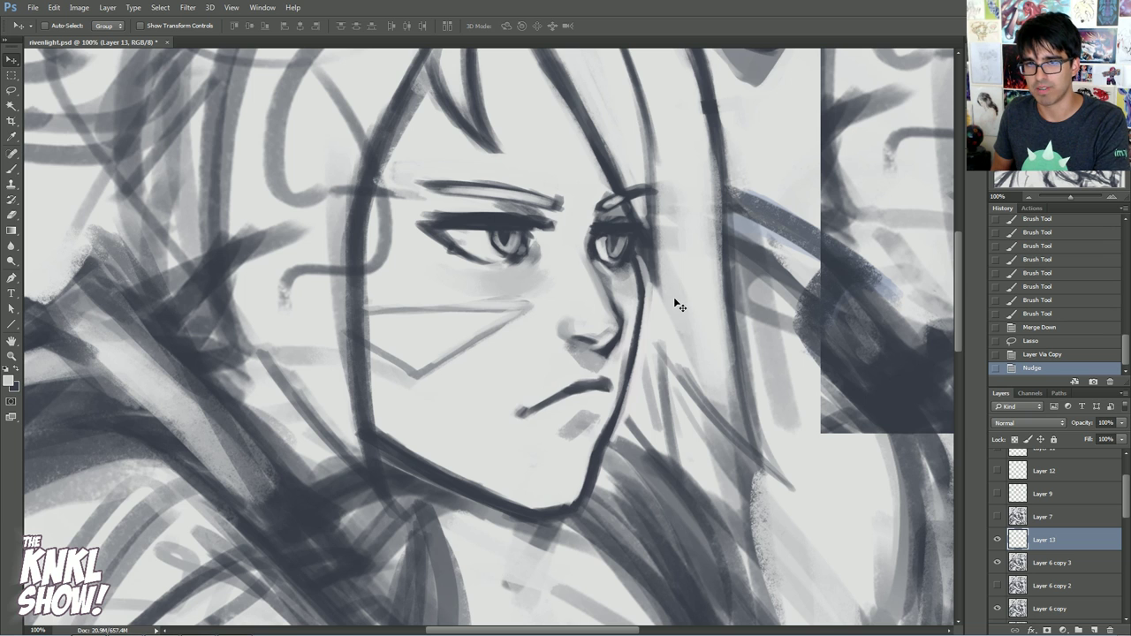
key("Up")
key("Up")
key("Up")
key("Up")
key("Up")
key("Up")
key("Up")
key("Up")
key("Up")
key("Up")
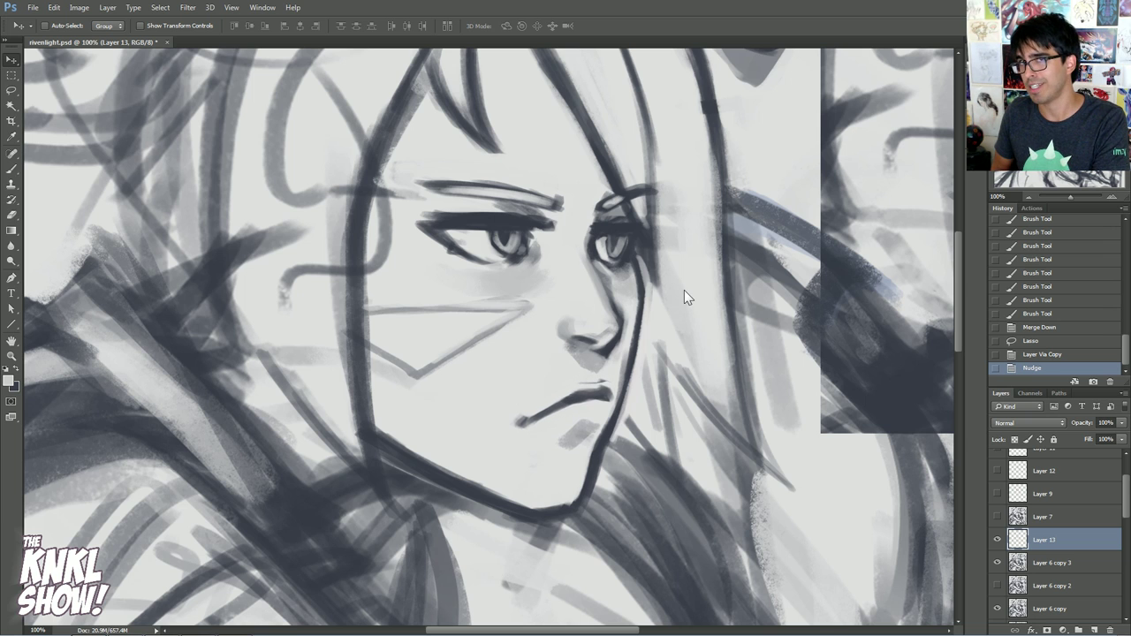
key("Up")
key("Up")
key("Up")
key("Up")
key("Up")
key("Up")
key("Up")
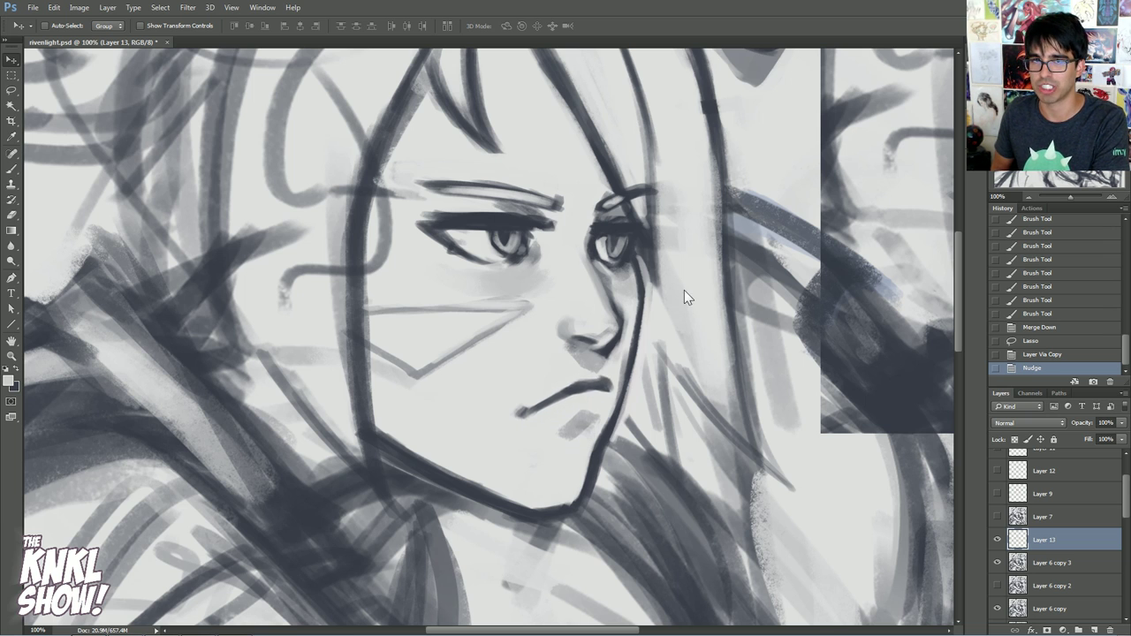
- Fine-tune the mouth copy's height with small vertical nudges, toggling Layer 13 to check the placement
key("Up")
key("Up")
key("Up")
key("Up")
key("Up")
key("Down")
key("Down")
key("Down")
key("Up")
key("Up")
key("Up")
key("Up")
key("Up")
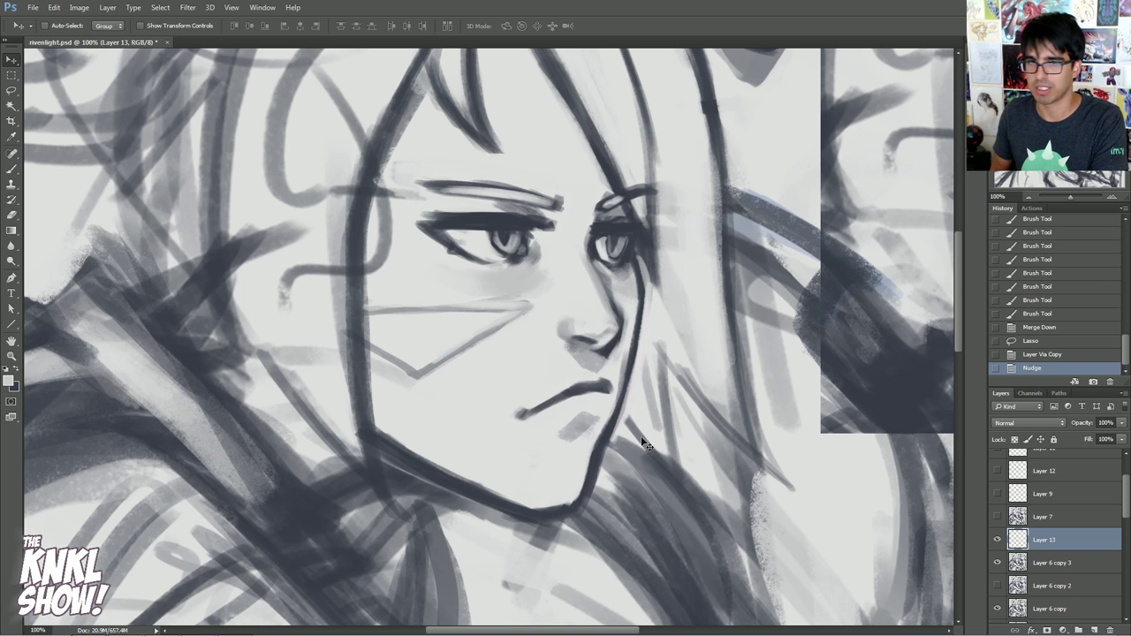
left_click(998, 540)
left_click(998, 540)
key("Up")
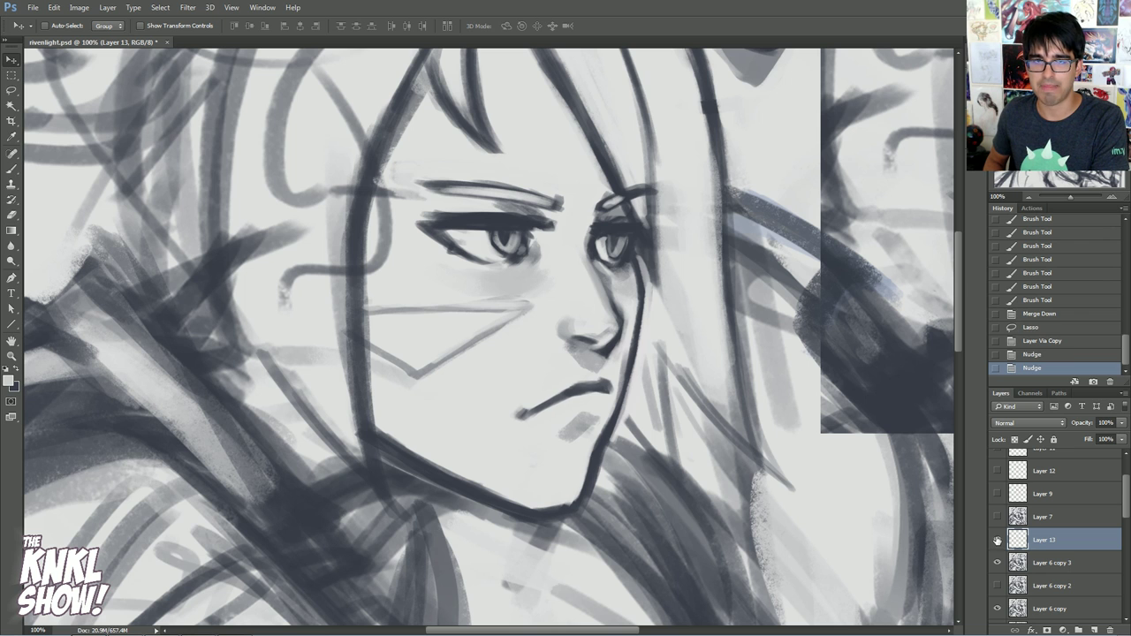
- Toggle Layer 7 on and off to compare the mouth placement with the cleanup drawing
left_click(998, 517)
left_click(998, 517)
left_click(999, 518)
left_click(999, 519)
left_click(999, 519)
left_click(999, 520)
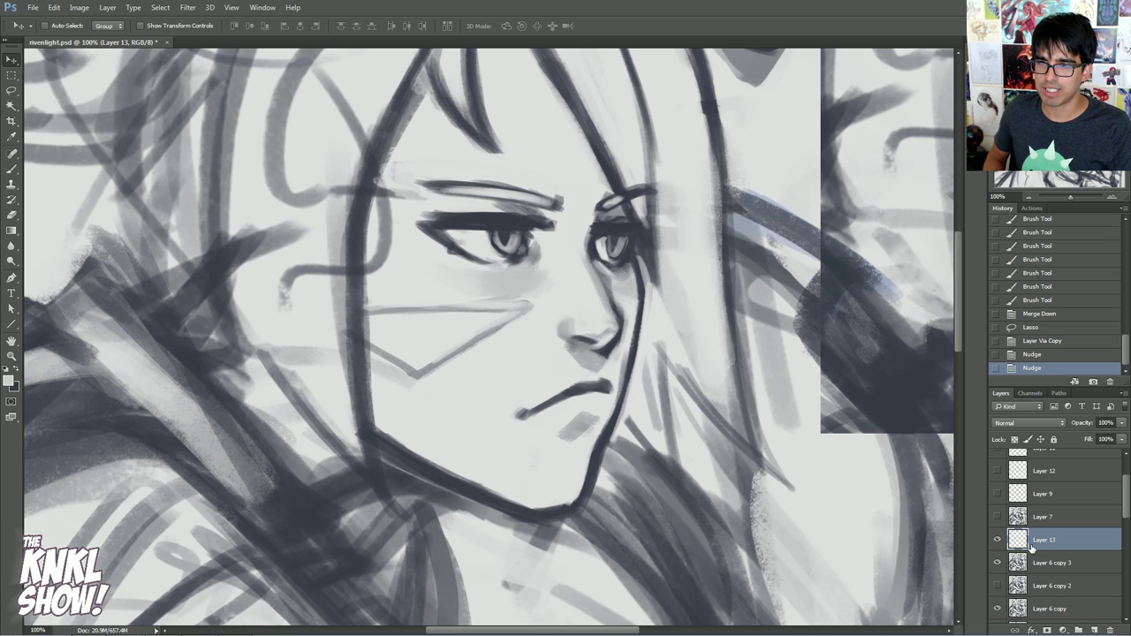
- Merge Layer 13 down into Layer 6 copy 3 and ready the Brush tool with the dark colour
key("b")
key("x")
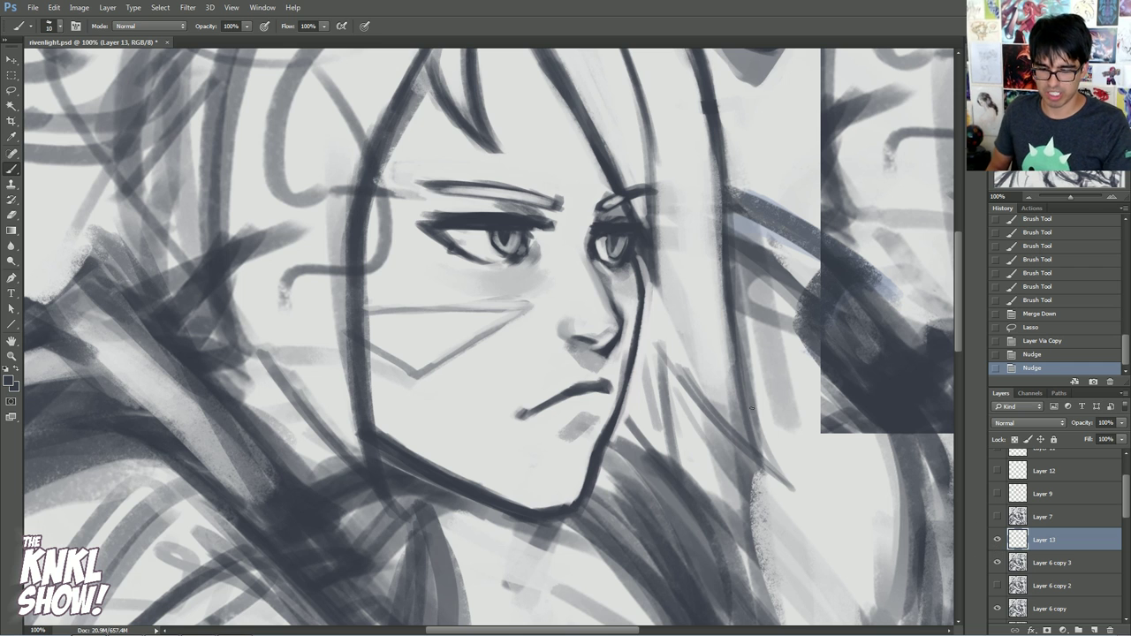
key("ctrl+e")
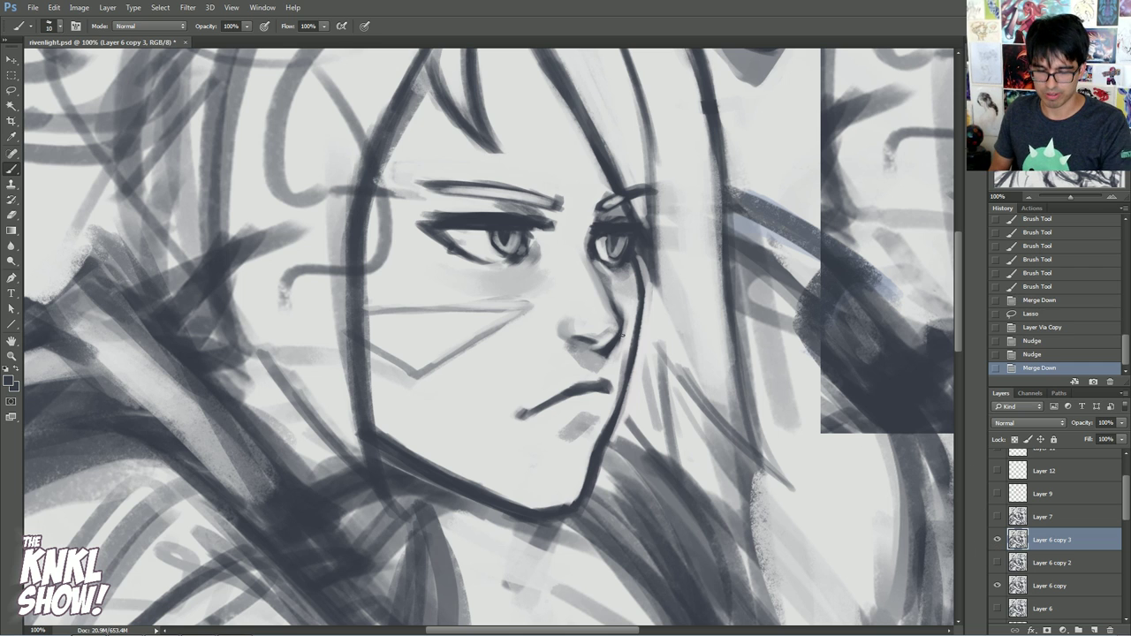
- Check the nose against Layer 7 and darken its contour with short strokes from the tip up the bridge
left_click(998, 517)
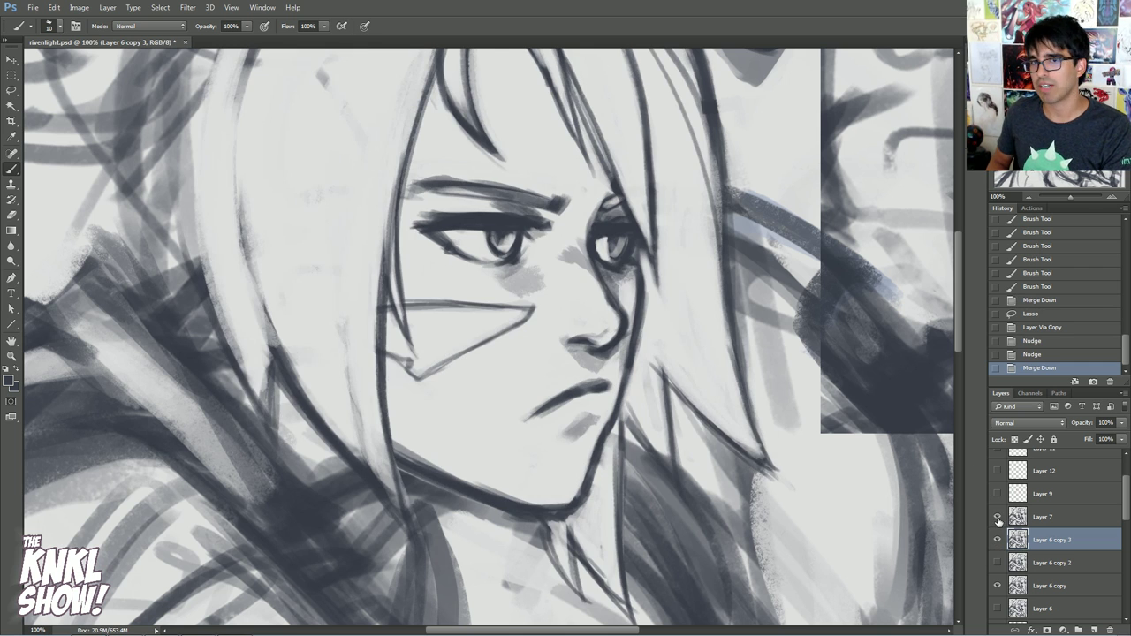
left_click(998, 517)
left_click_drag(616, 340, 613, 318)
left_click_drag(617, 316, 614, 293)
left_click_drag(616, 292, 616, 282)
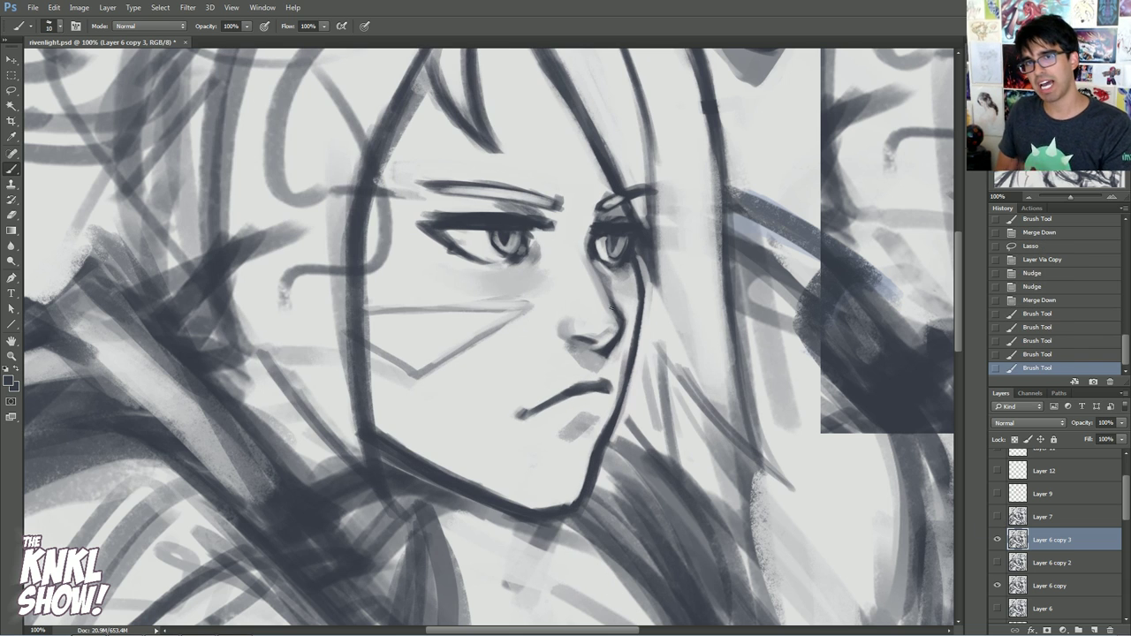
- Toggle Layer 7 repeatedly to compare the nose and the rest of the face with the cleanup drawing
left_click(998, 518)
left_click(998, 521)
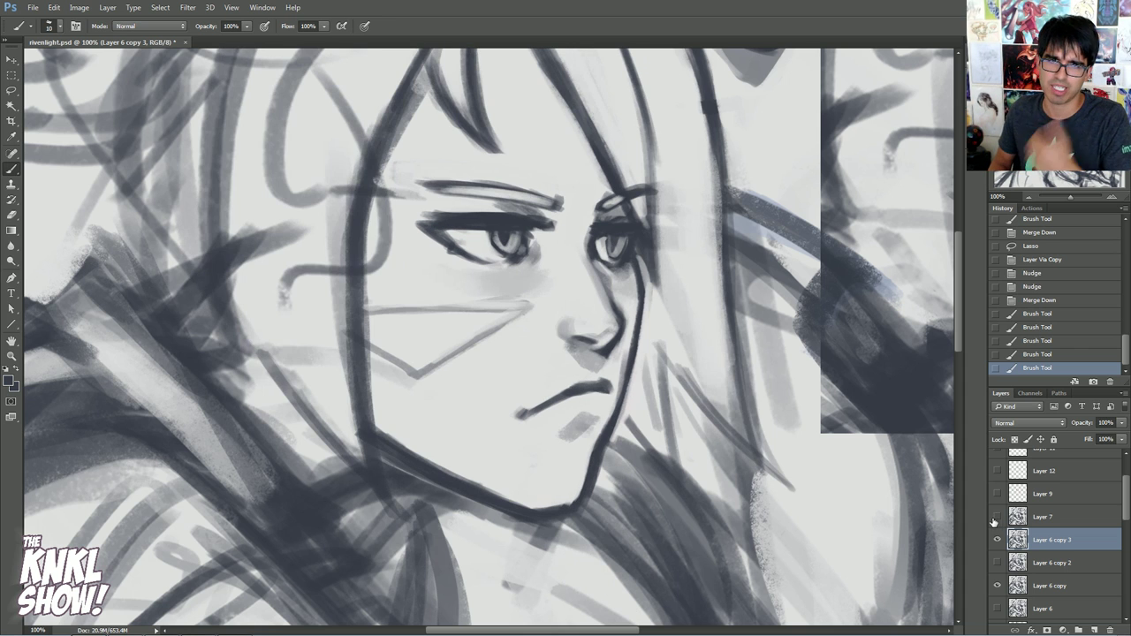
left_click(998, 519)
left_click(998, 520)
left_click(998, 521)
left_click(998, 522)
left_click(998, 519)
left_click(998, 520)
left_click(998, 521)
left_click(1000, 523)
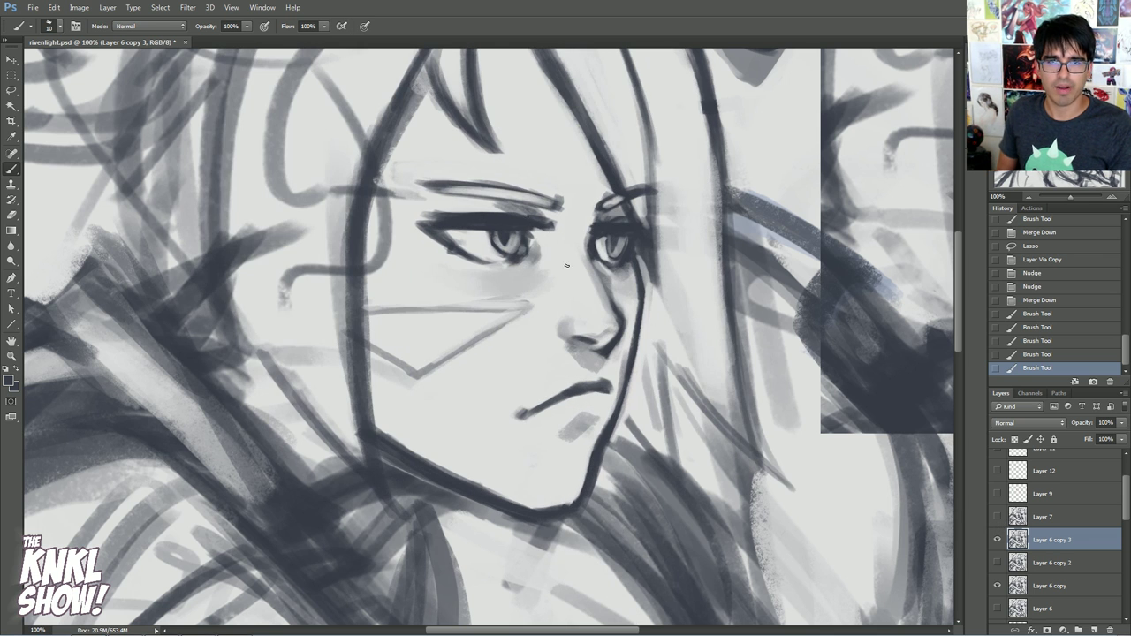
- Erase excess tone beside the near eye's inner corner
key("e")
left_click_drag(538, 256, 541, 264)
left_click_drag(535, 246, 532, 268)
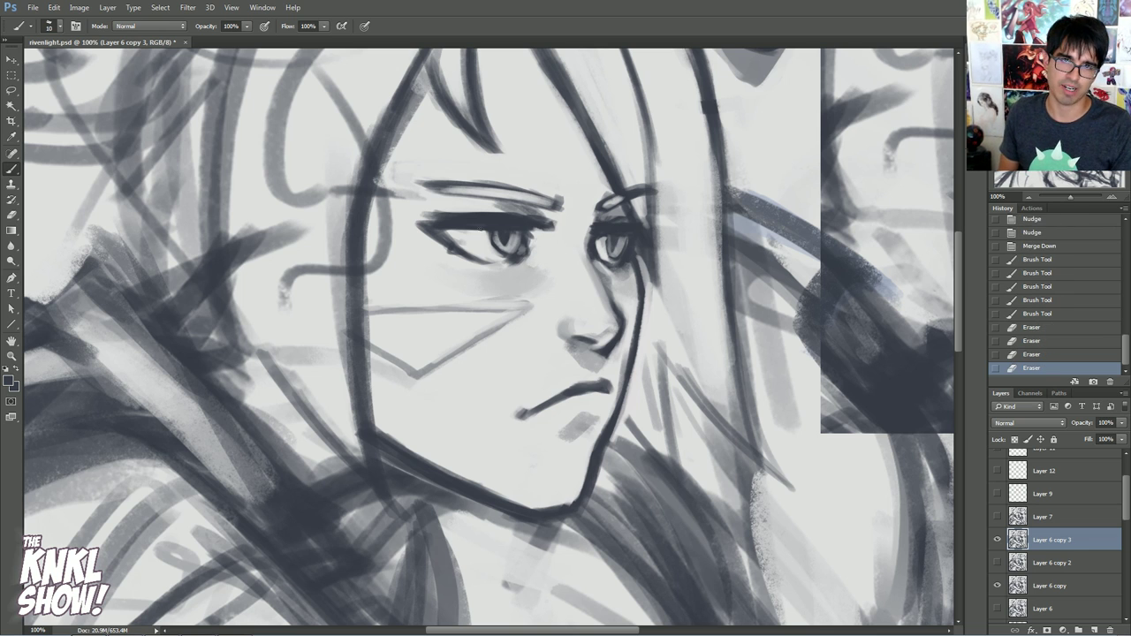
- Brush shading under both eyes using tones sampled below the near eye, and toggle Layer 7 to compare
mouse_move(521, 263)
left_mouse_down()
mouse_move(471, 278)
mouse_move(531, 257)
left_mouse_up()
left_click(495, 271, "alt")
left_click(508, 268, "alt")
left_click_drag(626, 269, 629, 265)
left_click(998, 517)
left_click(998, 518)
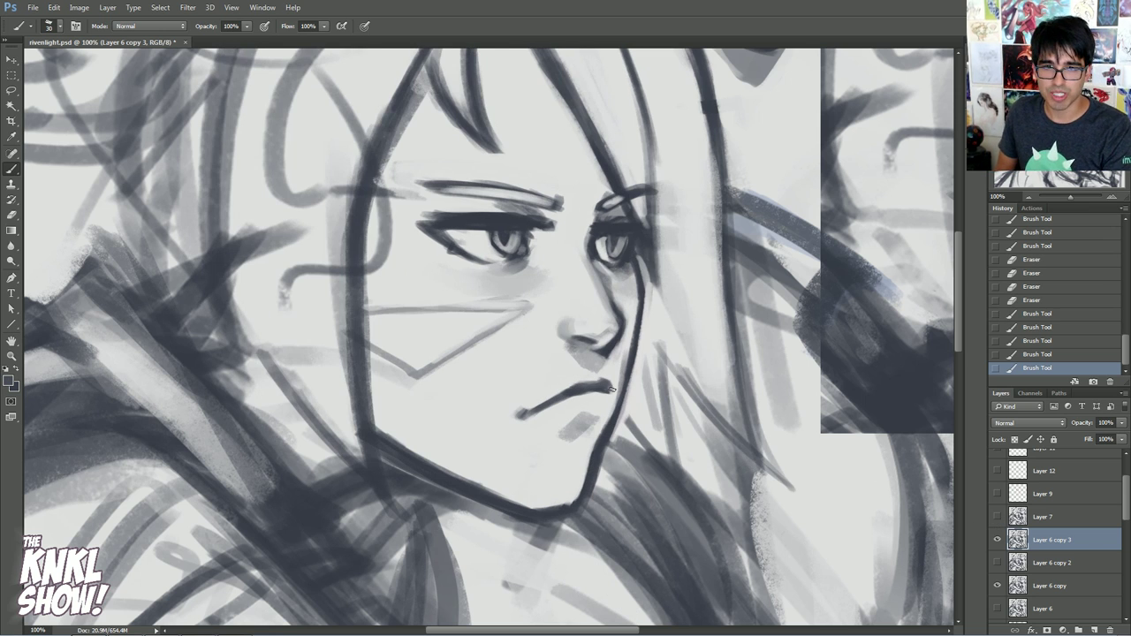
- Erase a bit of the mouth line's far corner and compare its shape with Layer 7 at 200% zoom
left_click_drag(610, 389, 611, 391)
key("ctrl+plus")
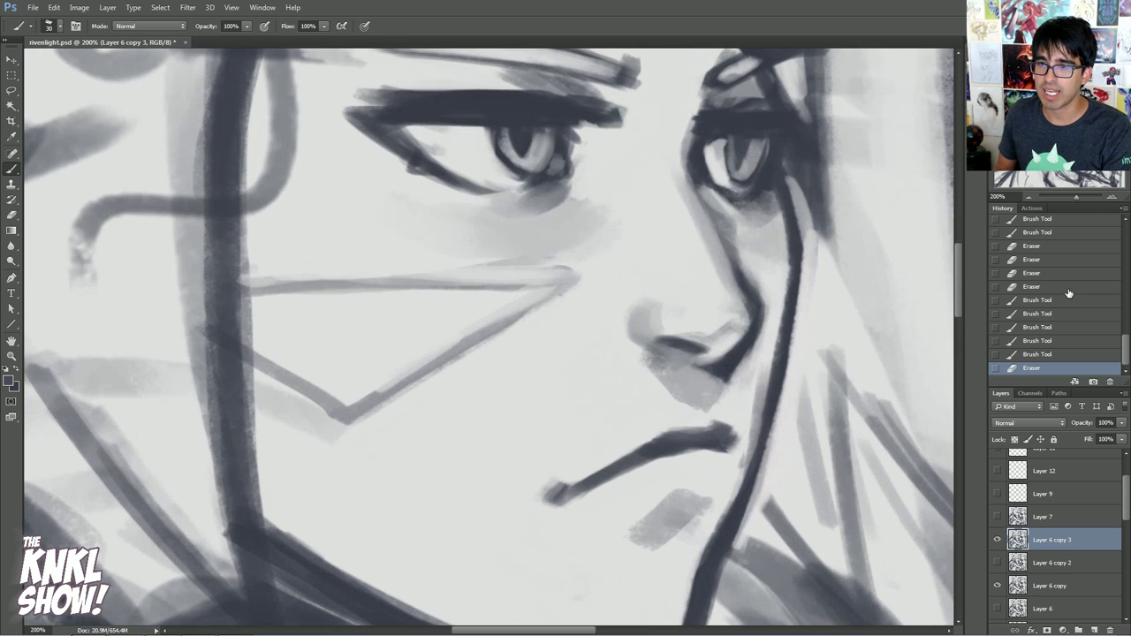
left_click(998, 517)
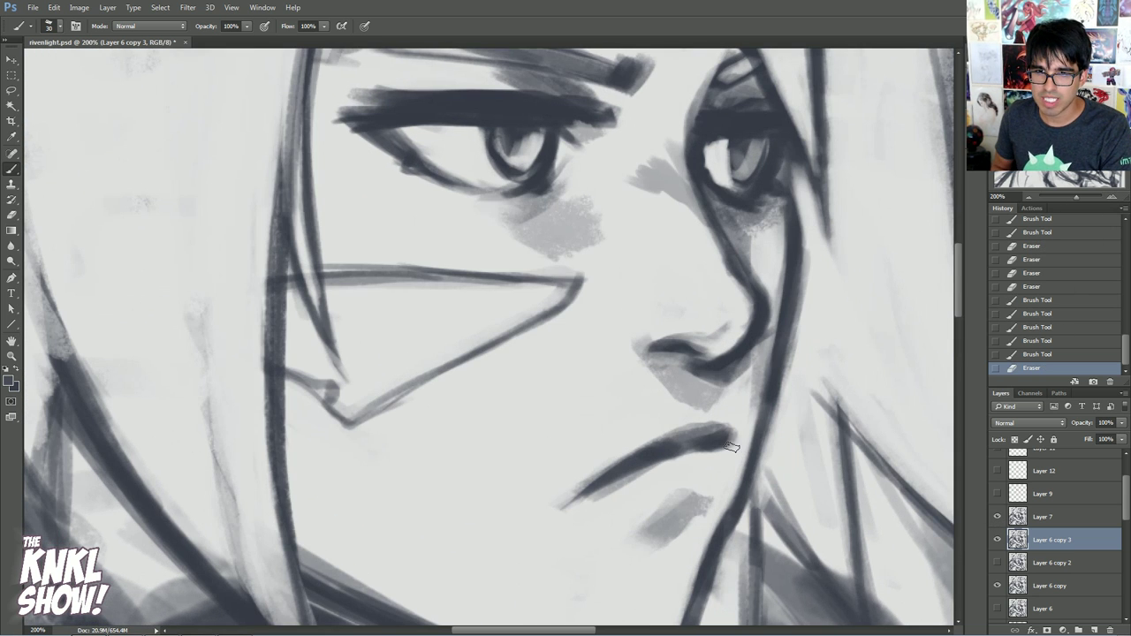
left_click(998, 517)
left_click(998, 517)
left_click(998, 518)
left_click(998, 517)
left_click(998, 517)
left_click(999, 542)
- Sharpen the mouth's far corner with light strokes using a size 10 brush
key("bracketleft")
key("bracketleft")
key("x")
left_click_drag(728, 449, 741, 430)
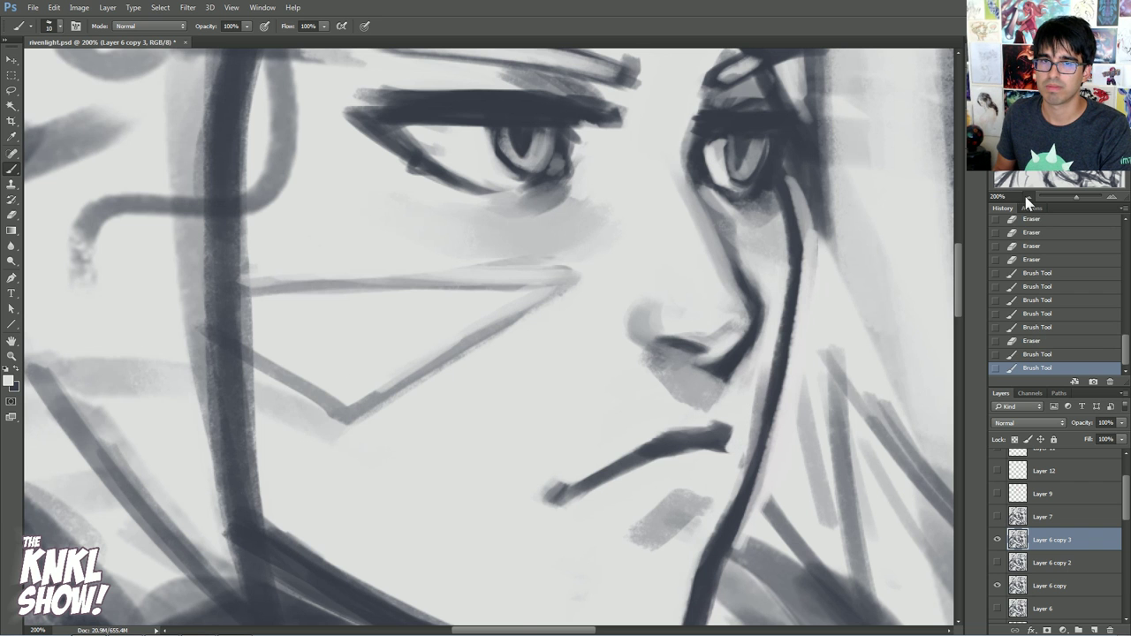
- Compare the whole head with the Layer 7 cleanup at 66.67% zoom by toggling that layer
left_click(1025, 198)
left_click(1025, 198)
left_click(998, 519)
left_click(998, 522)
left_click(999, 526)
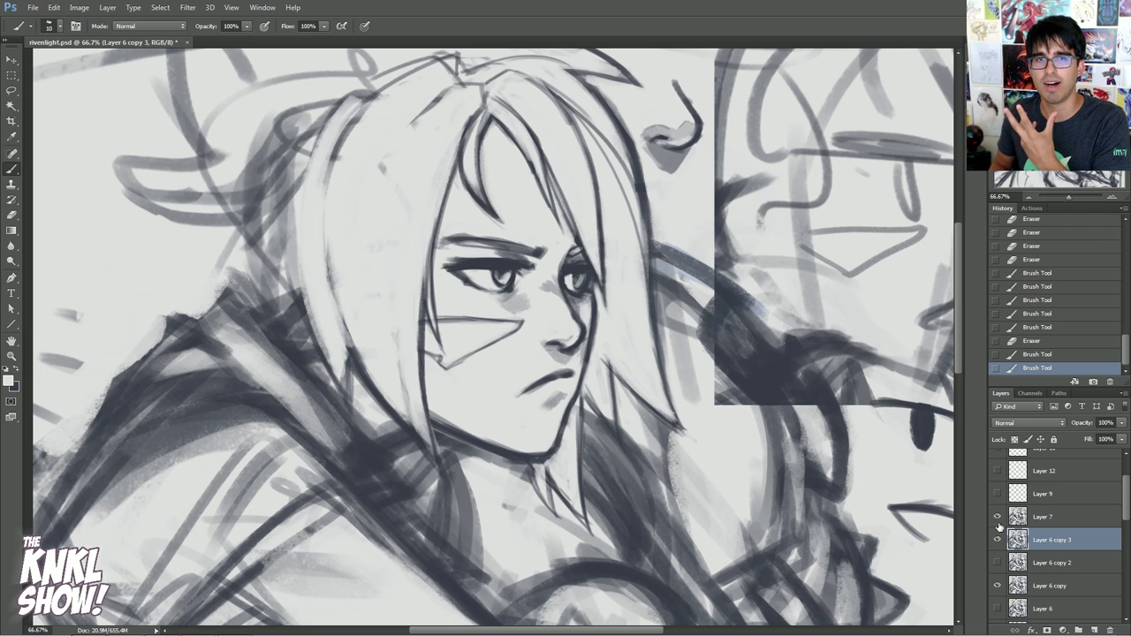
left_click(999, 526)
left_click(998, 526)
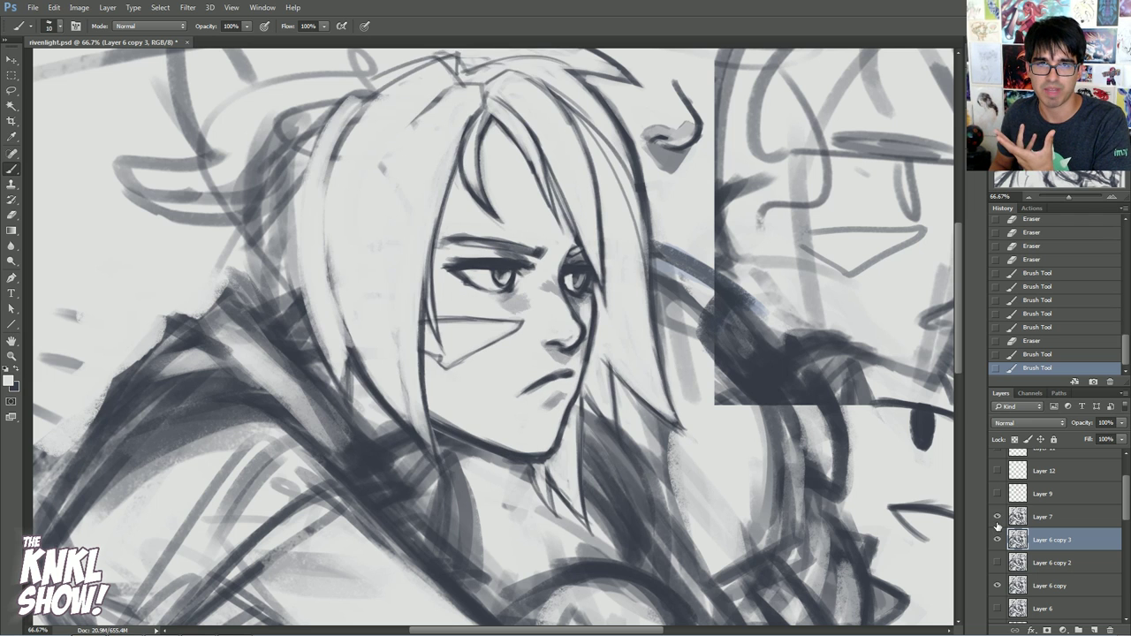
left_click(998, 525)
left_click(999, 526)
left_click(999, 526)
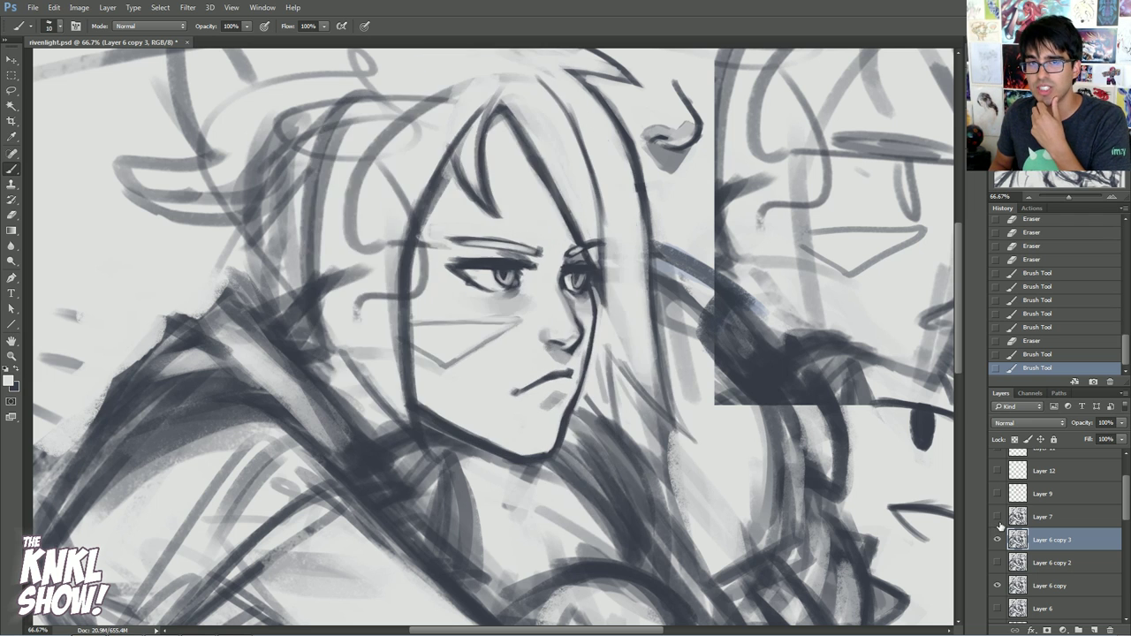
left_click(999, 526)
left_click(999, 526)
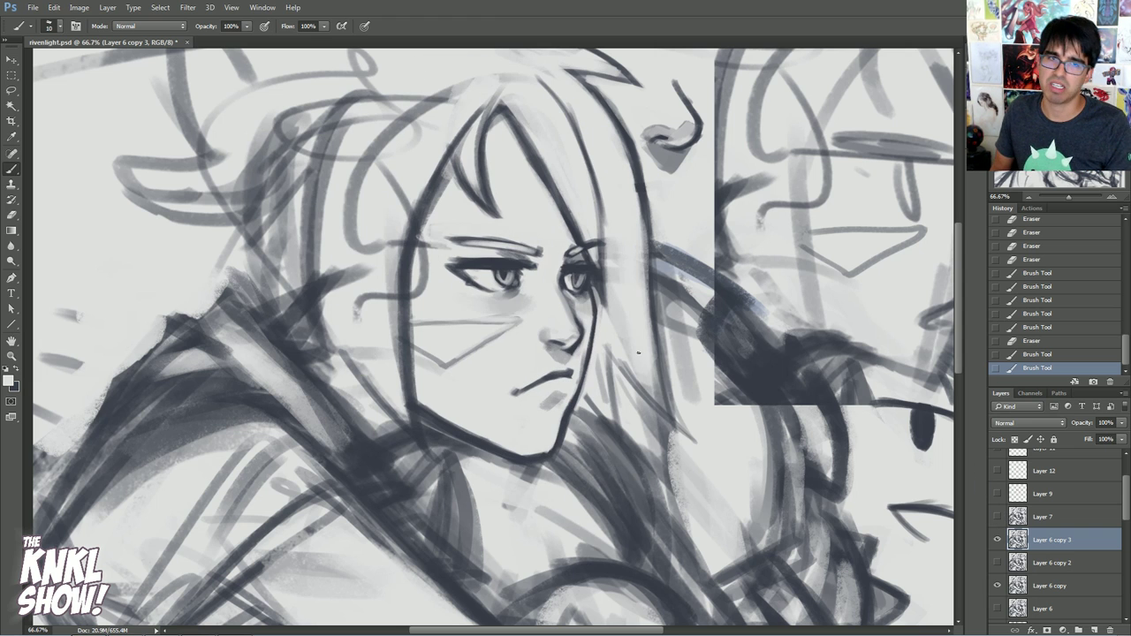
- Thicken the jawline at its near corner with a dark stroke using a size 40 brush
key("bracketright")
key("x")
key("bracketright")
key("bracketright")
left_click_drag(419, 418, 466, 446)
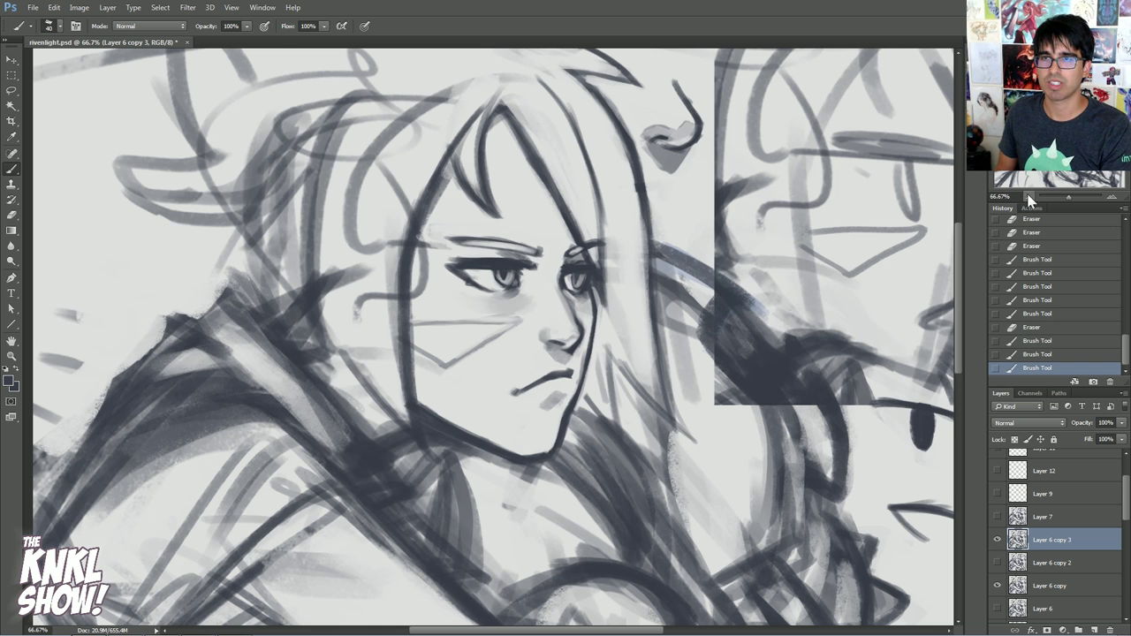
- Toggle Layer 6 copy 3 off and on to compare the face before and after all the refinements
left_click(998, 540)
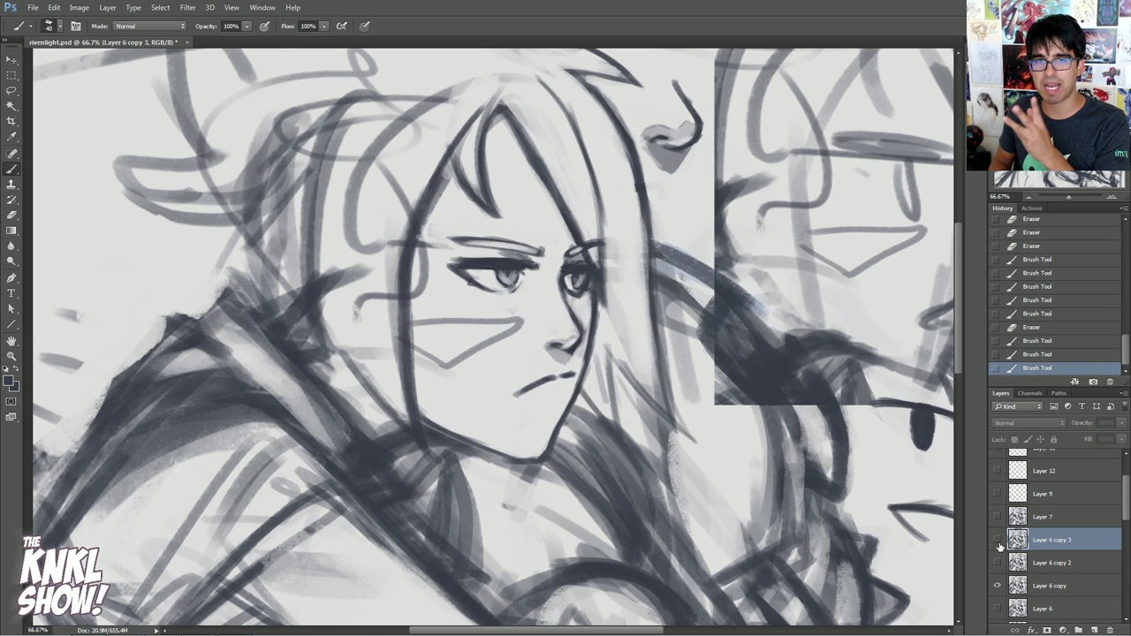
left_click(998, 541)
left_click(997, 540)
left_click(998, 541)
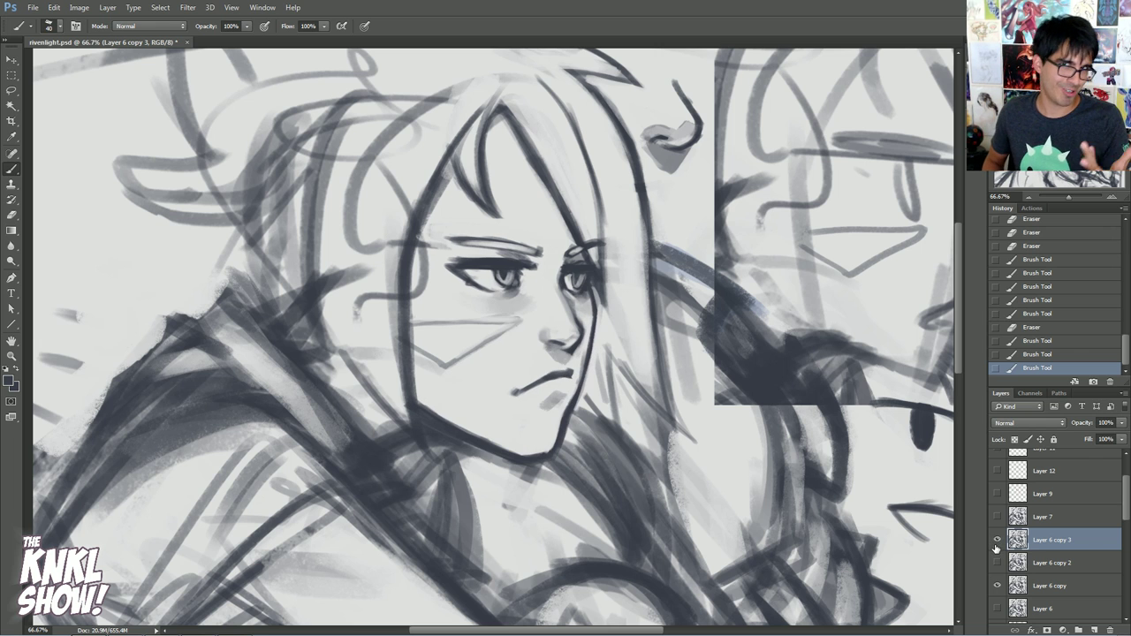
left_click(998, 541)
left_click(998, 541)
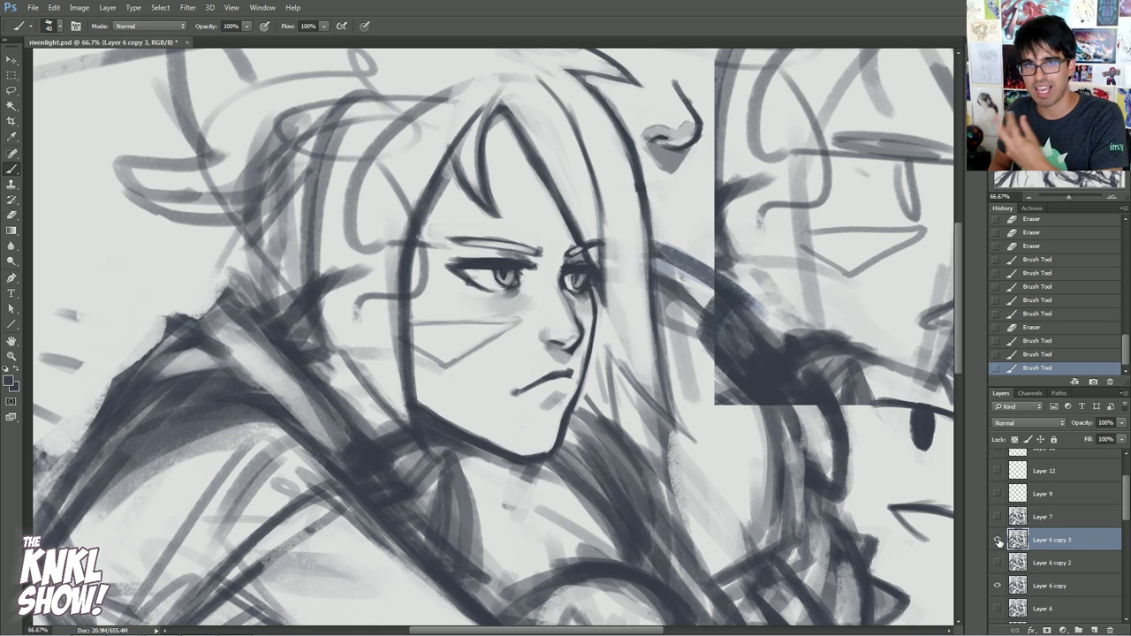
left_click(998, 541)
left_click(998, 541)
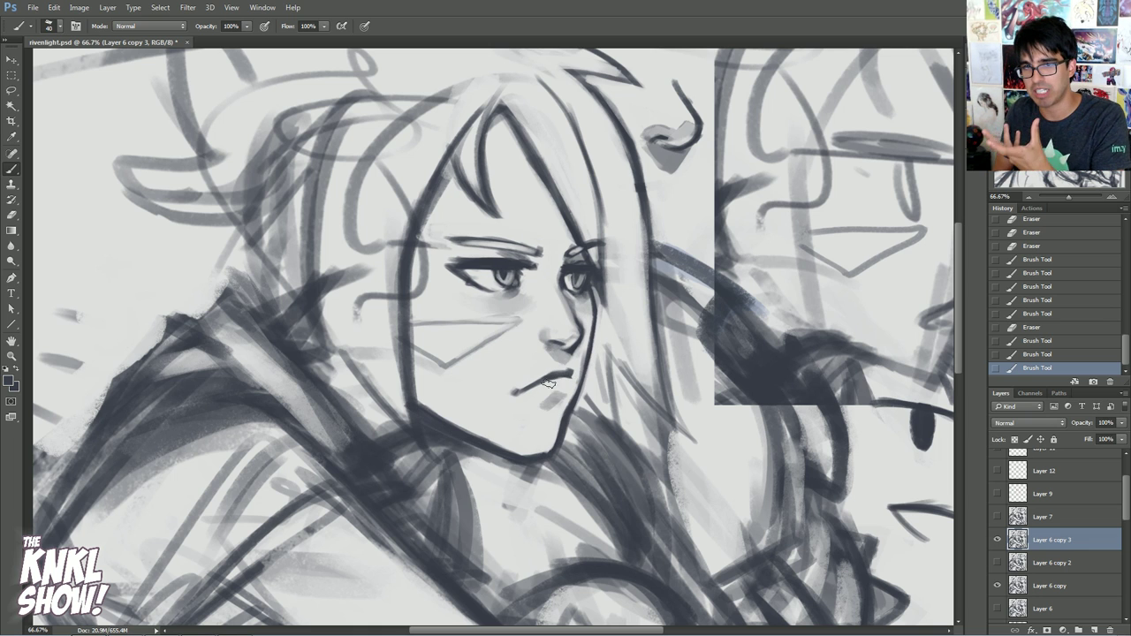
left_click(998, 541)
left_click(998, 541)
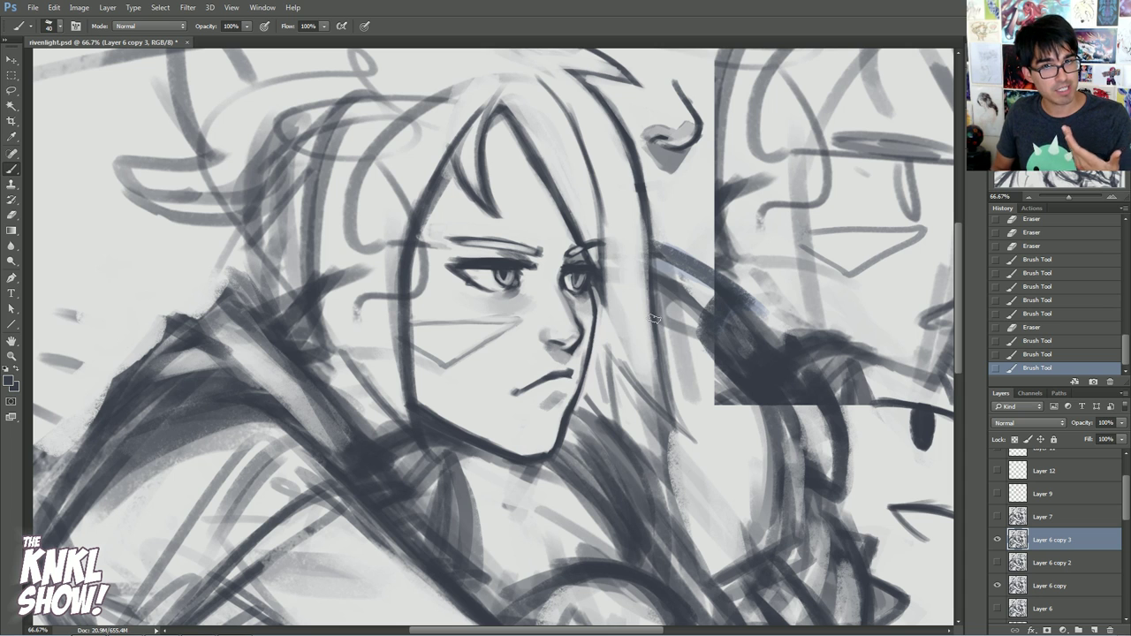
left_click(998, 541)
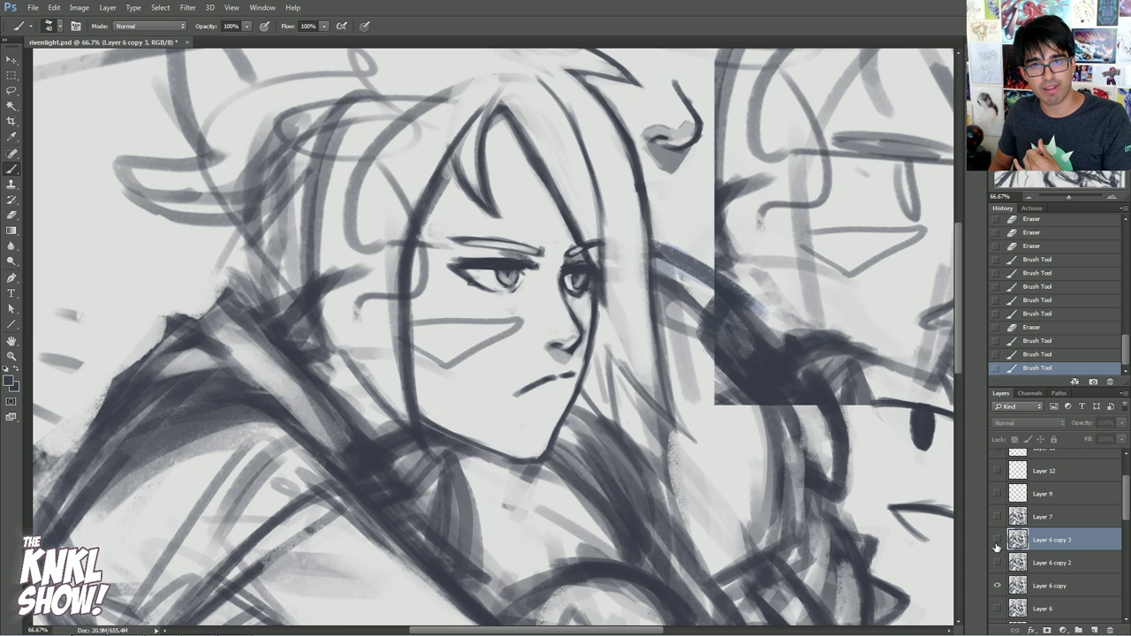
left_click(998, 540)
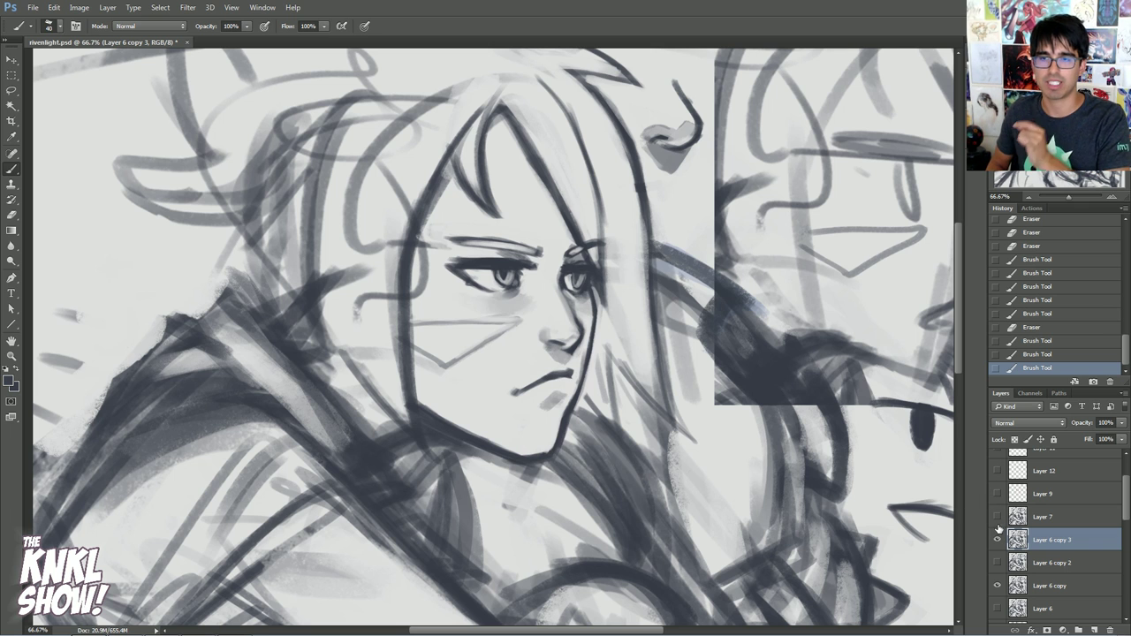
- Show Layer 7 over the sketch and toggle Layer 8 to compare the two hair cleanup stages
left_click(999, 520)
left_click(999, 526)
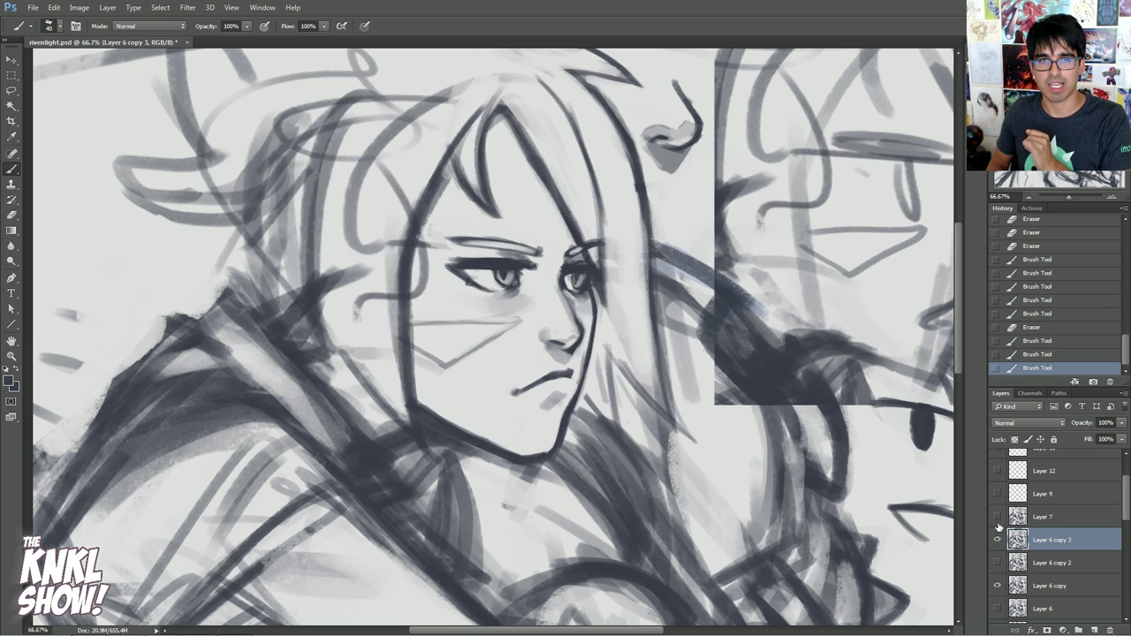
left_click(998, 521)
left_click_drag(1127, 511, 1127, 488)
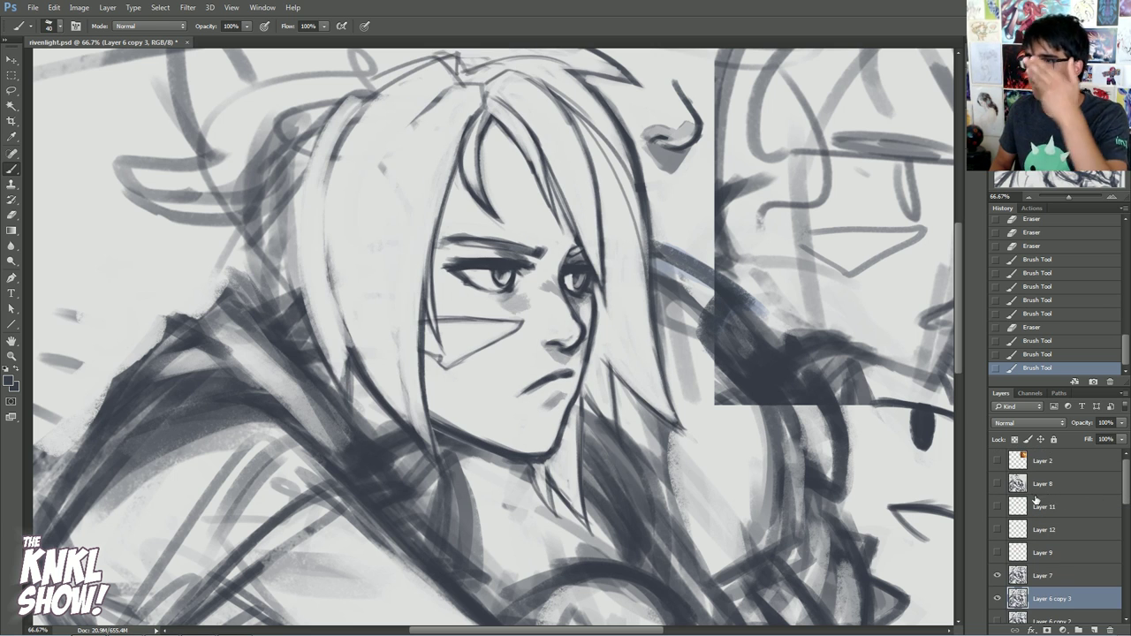
left_click(998, 484)
left_click(999, 486)
left_click(999, 484)
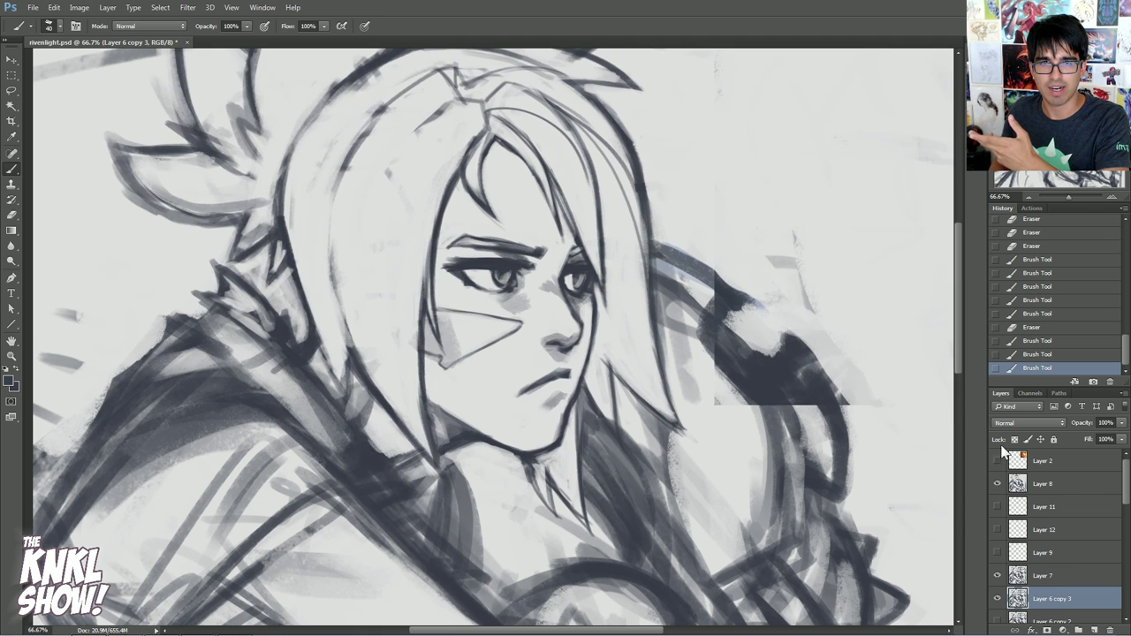
- Compare the face and hair at 100% zoom by toggling Layer 8 repeatedly, and hide both Layer 8 and Layer 7
left_click(1112, 198)
left_click(998, 484)
left_click(998, 484)
left_click(998, 484)
left_click(998, 485)
left_click(998, 484)
left_click(998, 484)
left_click(998, 484)
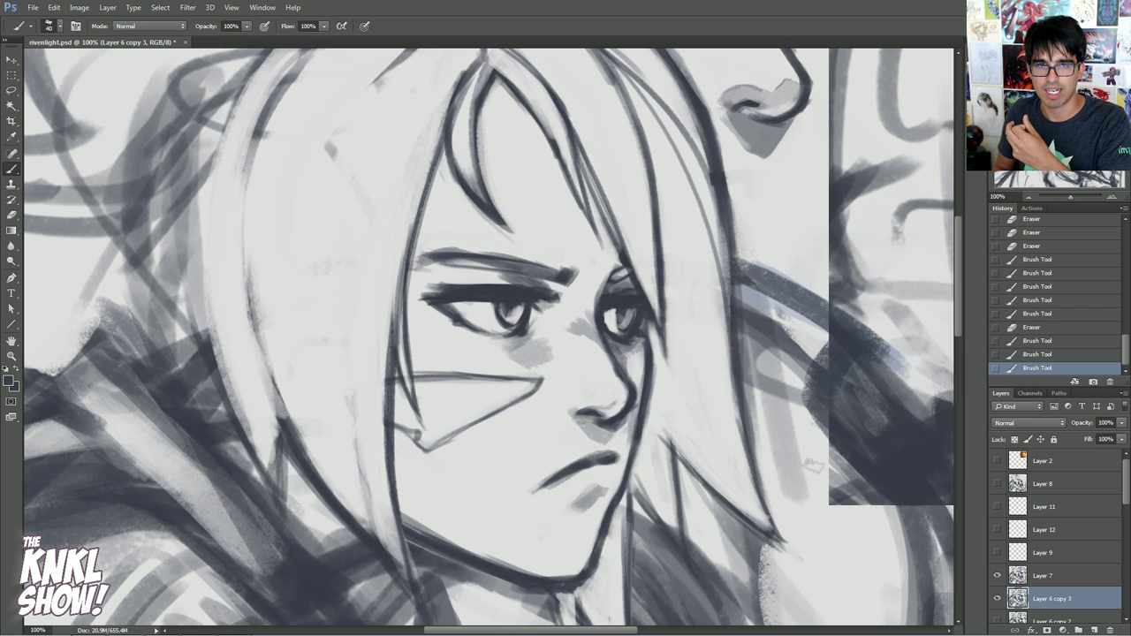
left_click(998, 484)
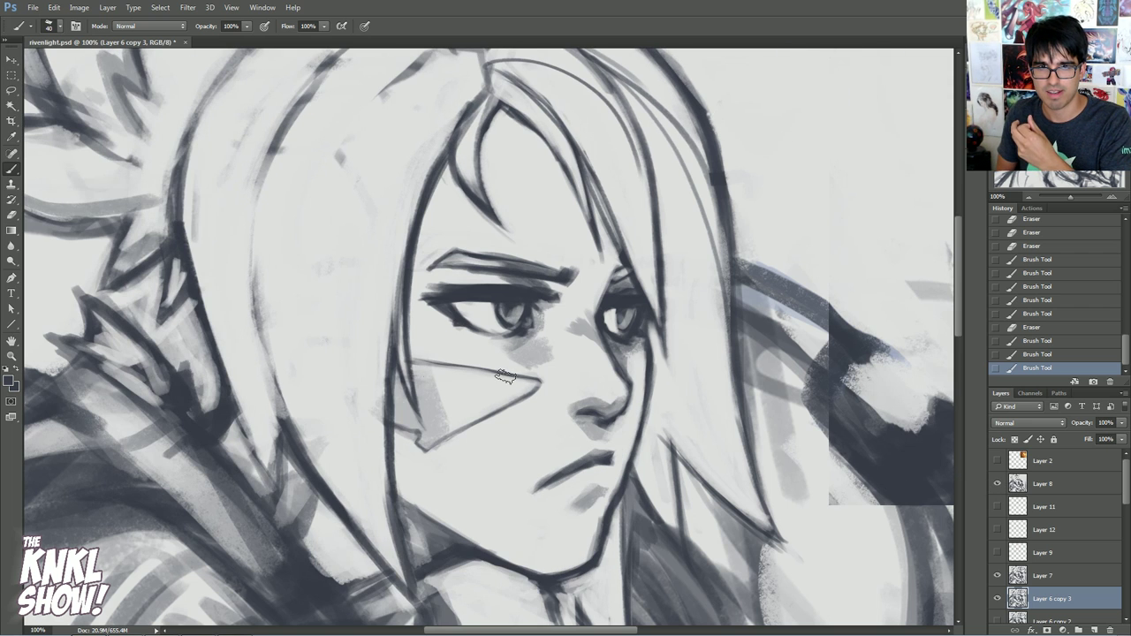
left_click(998, 485)
left_click(998, 485)
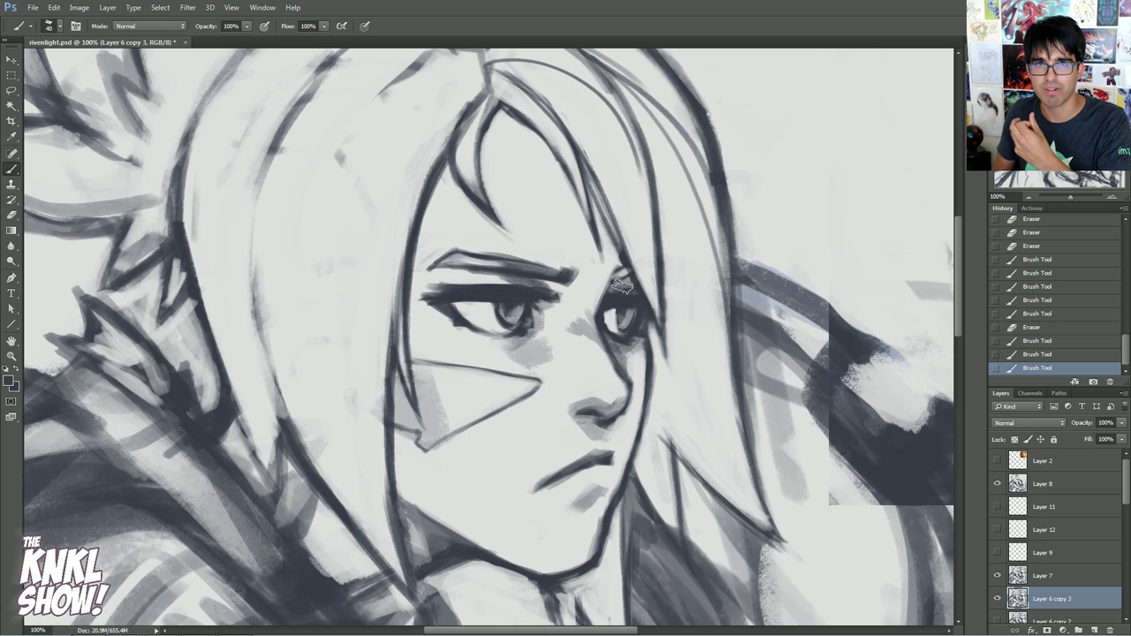
left_click(999, 485)
left_click(999, 486)
left_click(999, 485)
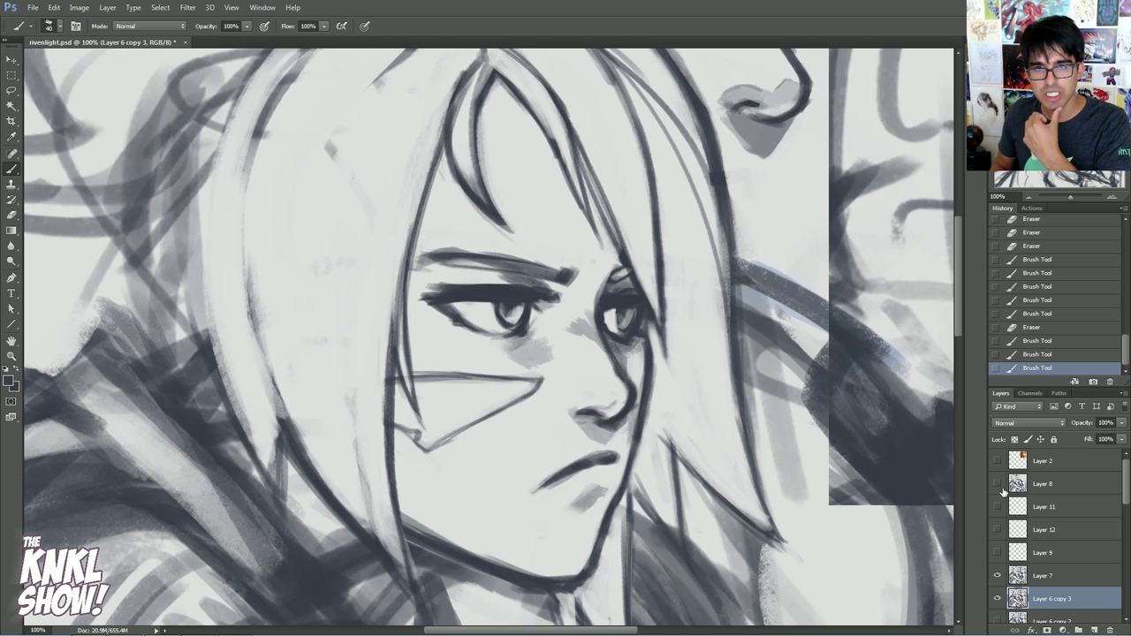
left_click(998, 486)
left_click(998, 485)
left_click(998, 486)
left_click(998, 485)
left_click(997, 485)
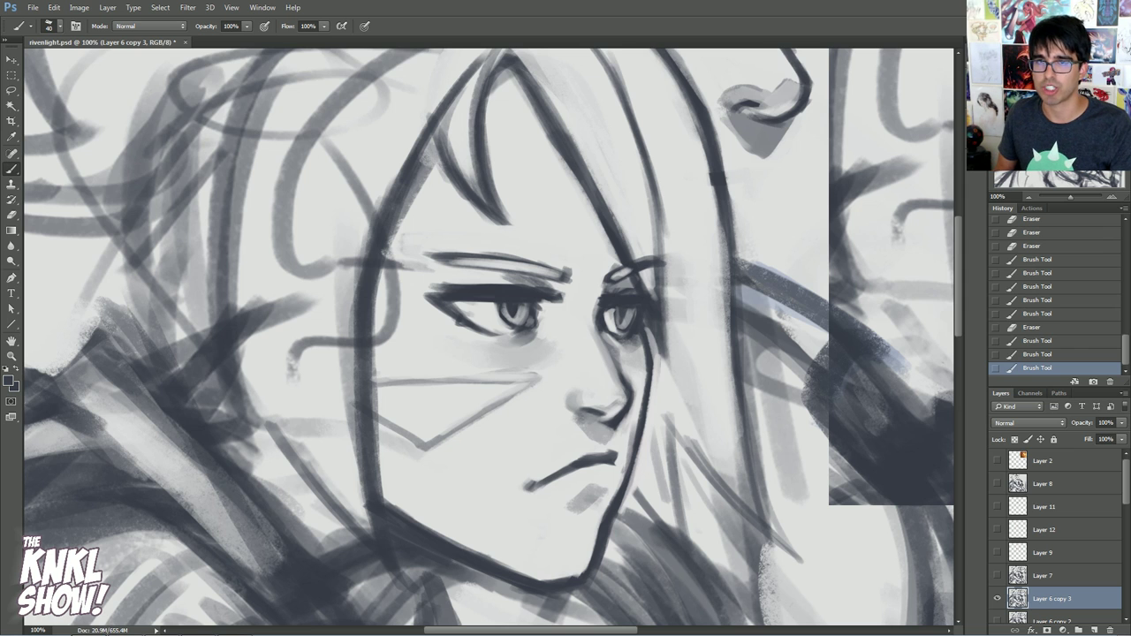
- Duplicate Layer 6 copy 3, move the duplicate directly below Layer 8, and toggle Layer 8 to compare them at 66.67% zoom
left_click_drag(778, 442, 793, 384)
left_click(998, 598)
left_click(998, 598)
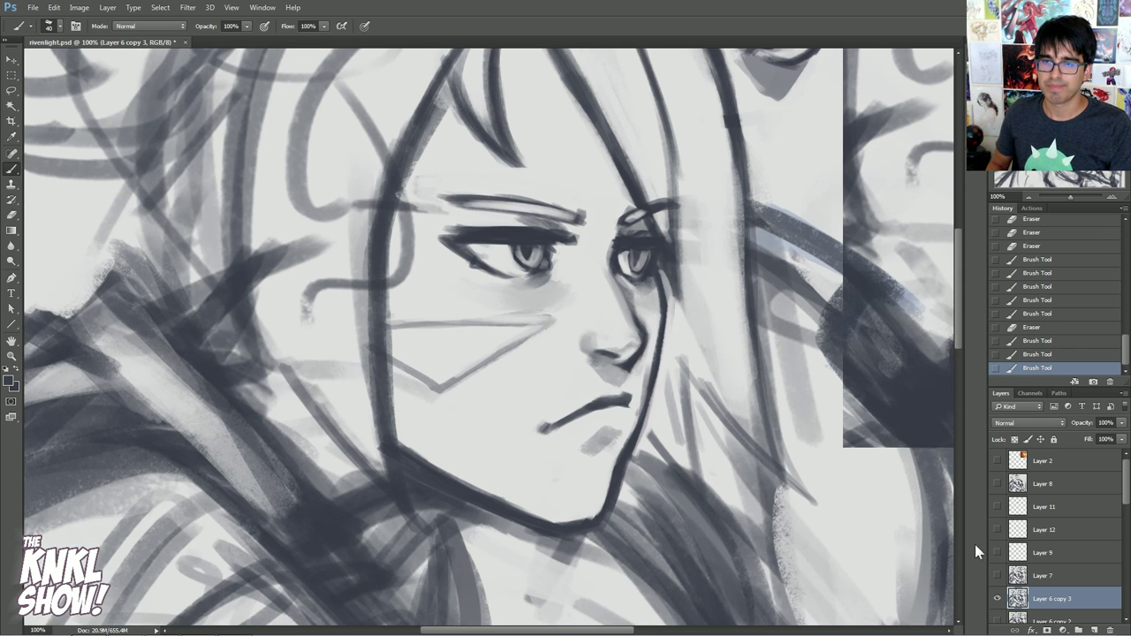
left_click(1027, 195)
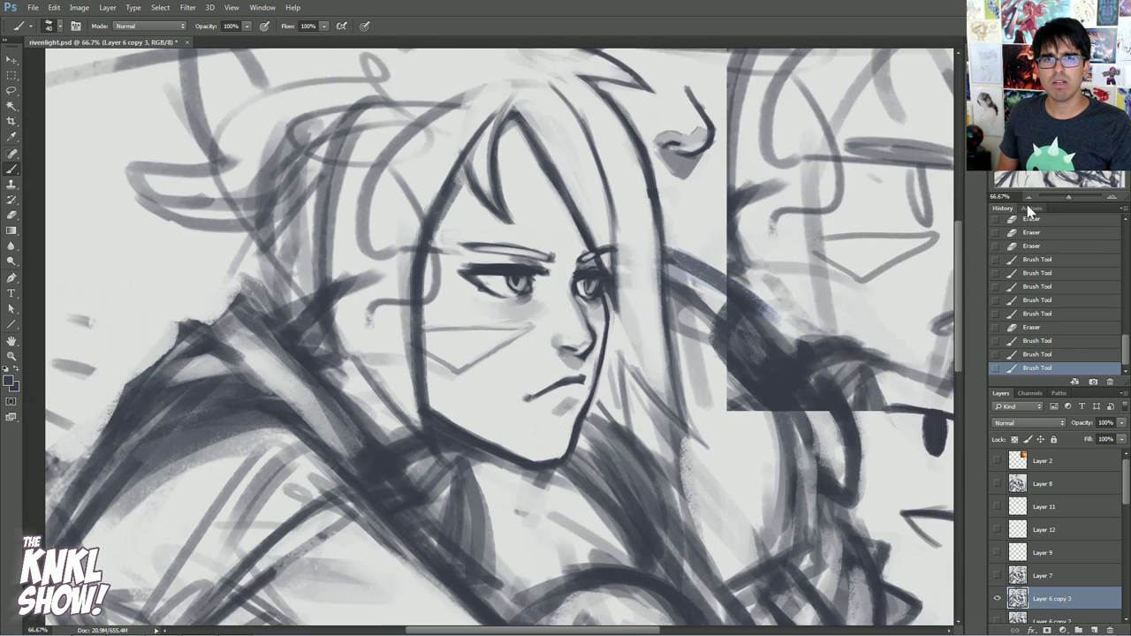
key("ctrl+j")
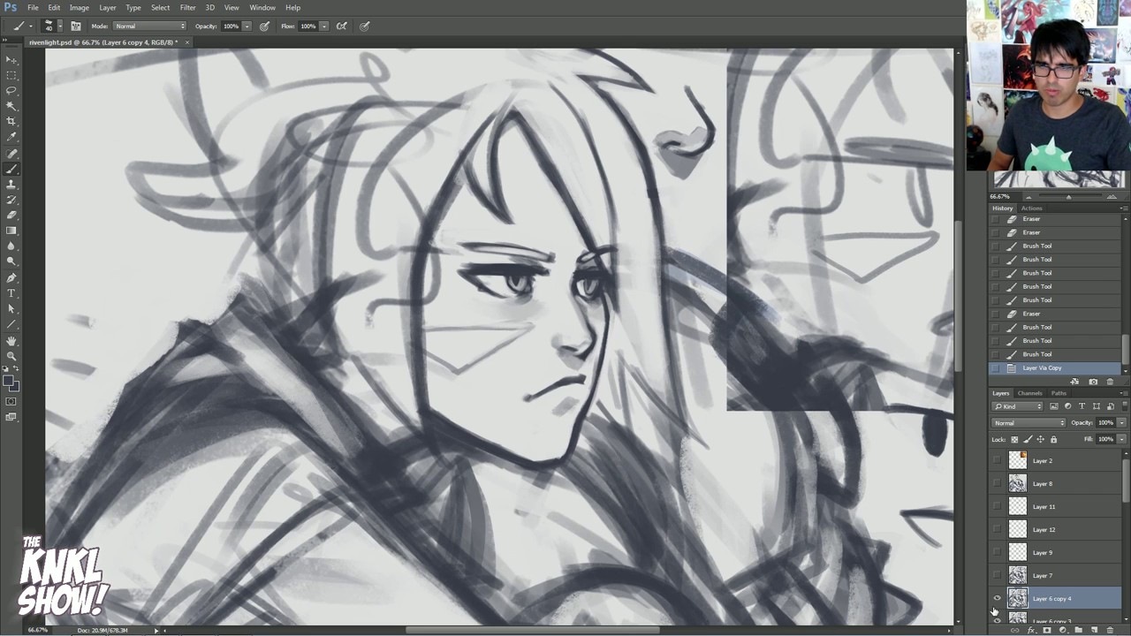
left_click_drag(1044, 600, 1006, 498)
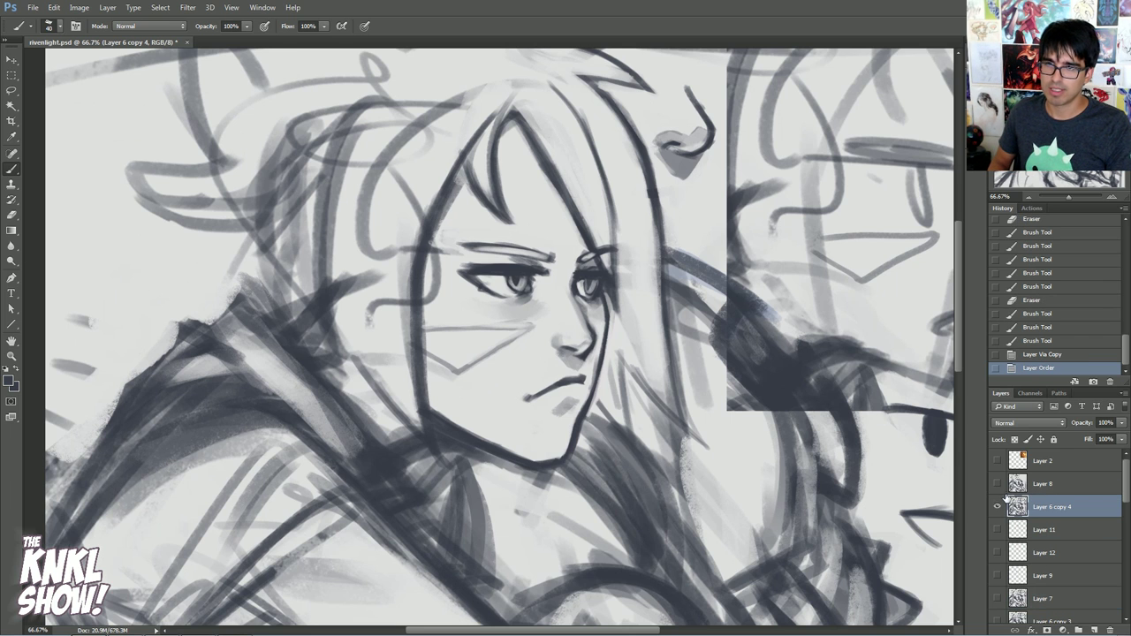
left_click(997, 483)
left_click(997, 483)
left_click(998, 485)
left_click(998, 484)
- Add soft shading around the near eye and under the nose, using a size 45 brush at the nose
key("bracketleft")
key("bracketleft")
key("bracketleft")
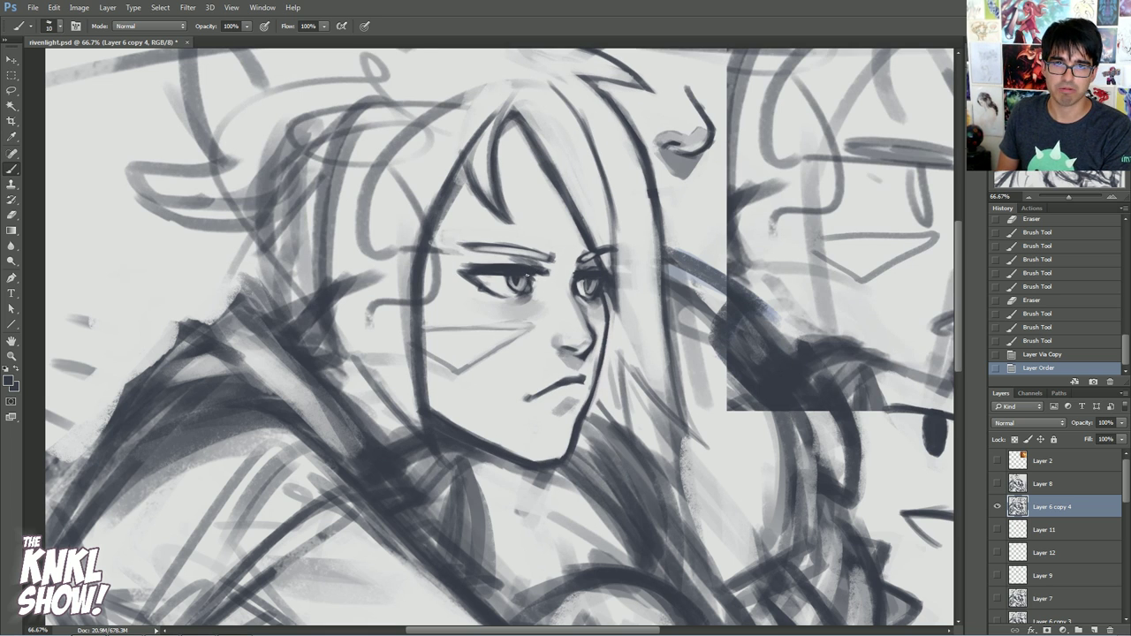
key("bracketright")
key("bracketright")
left_click_drag(470, 270, 544, 283)
key("bracketright")
key("bracketleft")
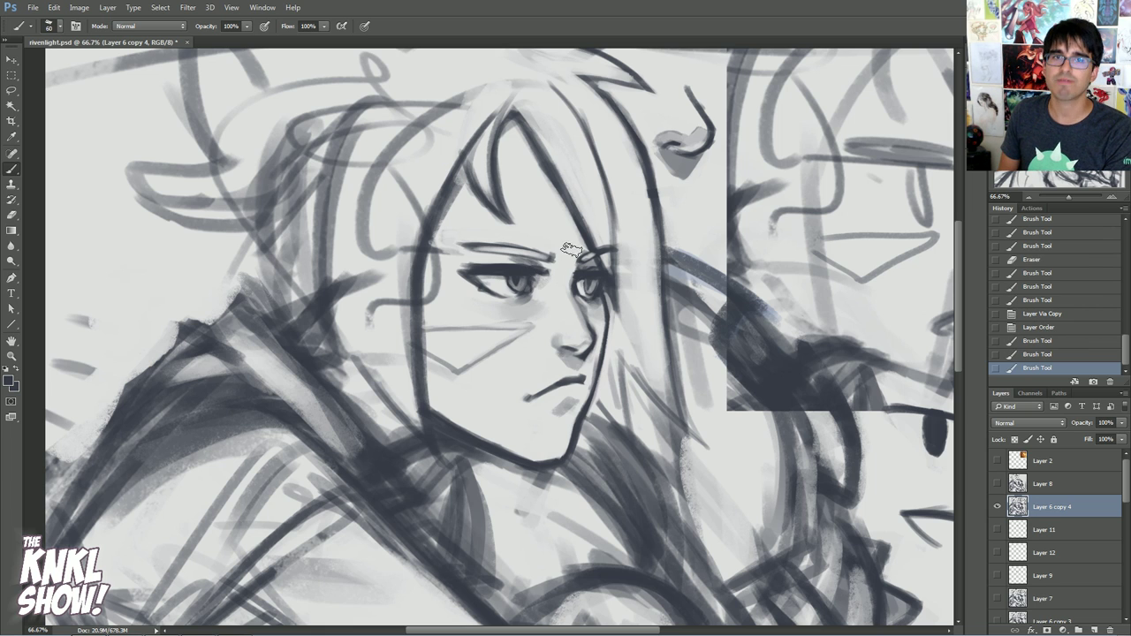
key("bracketleft")
key("bracketleft")
left_click_drag(557, 347, 587, 333)
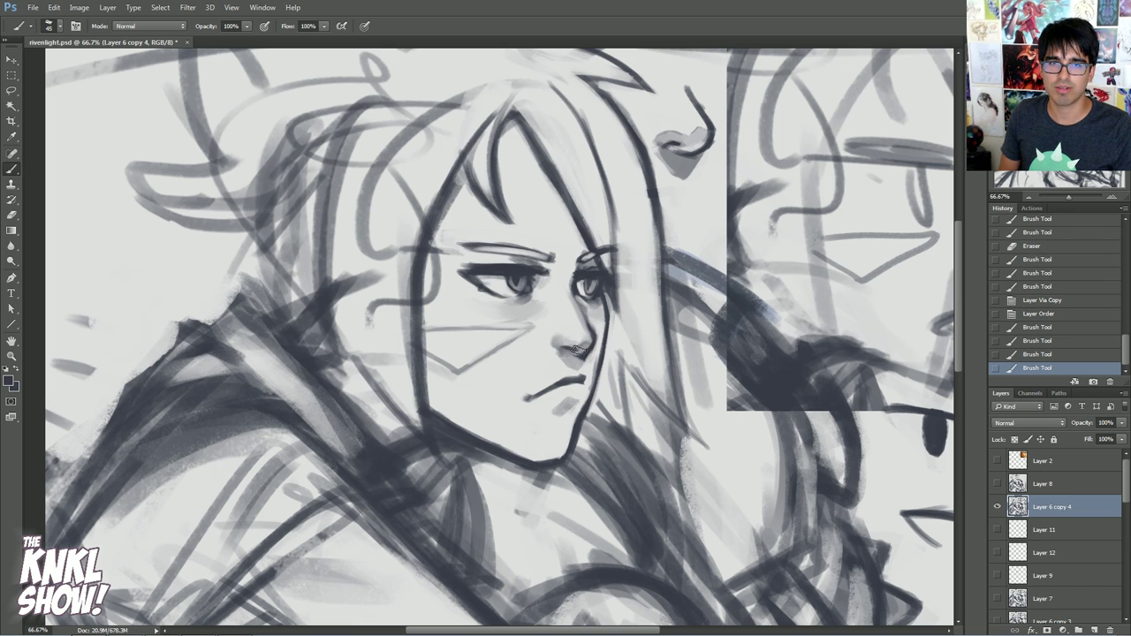
- Shade softly beneath both eyes with a size 80 brush and review the latest strokes in the history
key("bracketright")
key("bracketright")
key("bracketright")
left_click_drag(593, 303, 580, 304)
left_click_drag(502, 306, 536, 304)
left_click(1017, 356)
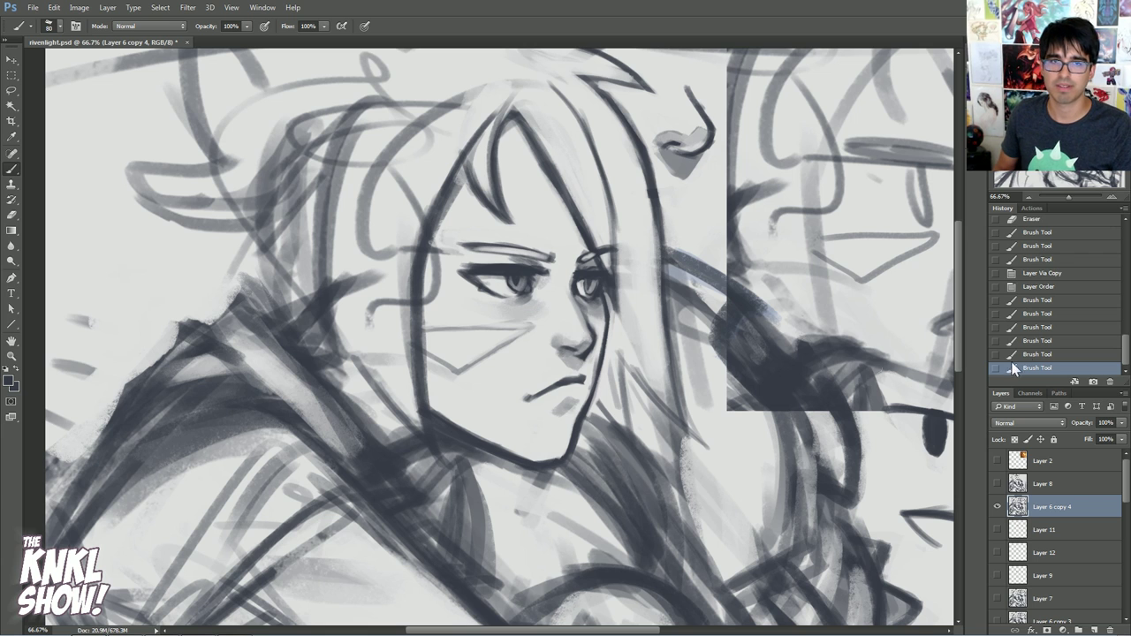
left_click(1016, 358)
left_click(1018, 367)
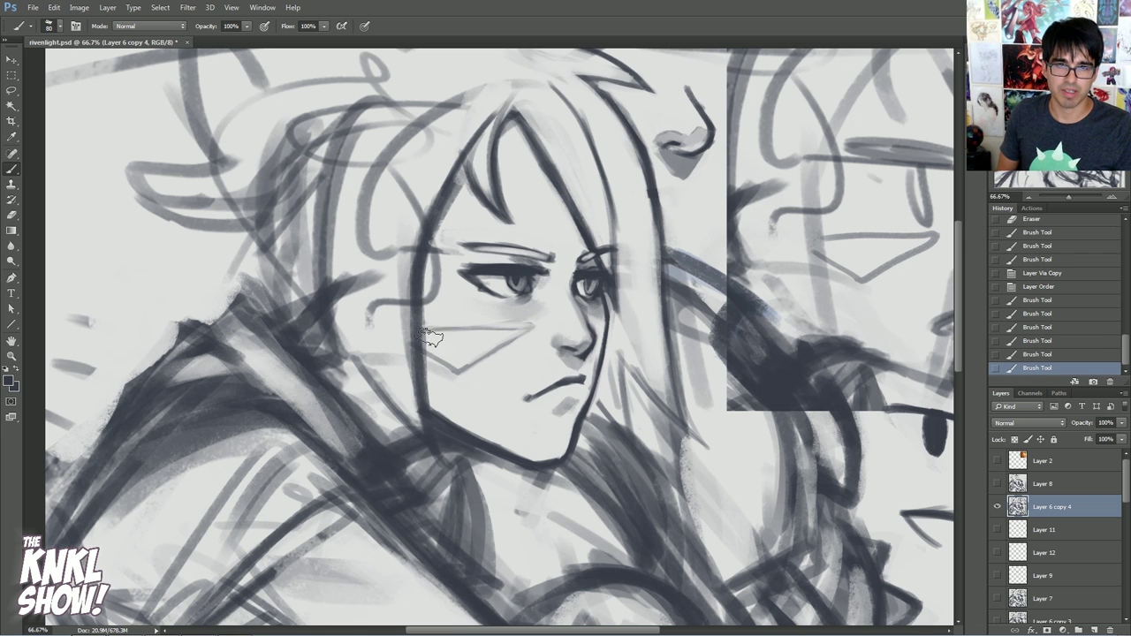
- Redraw the upper edge of the cheek marking with a much smaller brush
key("bracketleft")
key("bracketleft")
key("bracketleft")
key("bracketleft")
key("bracketleft")
key("bracketleft")
key("bracketleft")
left_click_drag(428, 321, 525, 329)
- Paint out the thick dark line along the near side of the face with light strokes, up to brush size 50
left_click_drag(443, 210, 425, 383)
left_click_drag(464, 161, 425, 343)
mouse_move(446, 199)
left_mouse_down()
mouse_move(426, 382)
mouse_move(415, 279)
left_mouse_up()
key("bracketright")
key("bracketright")
left_click_drag(411, 398, 432, 189)
mouse_move(411, 358)
left_mouse_down()
mouse_move(453, 144)
mouse_move(460, 152)
left_mouse_up()
left_click_drag(401, 306, 437, 185)
left_click_drag(391, 282, 412, 185)
mouse_move(410, 386)
left_mouse_down()
mouse_move(416, 283)
mouse_move(461, 154)
left_mouse_up()
left_click_drag(426, 362, 463, 150)
left_click_drag(433, 285, 461, 163)
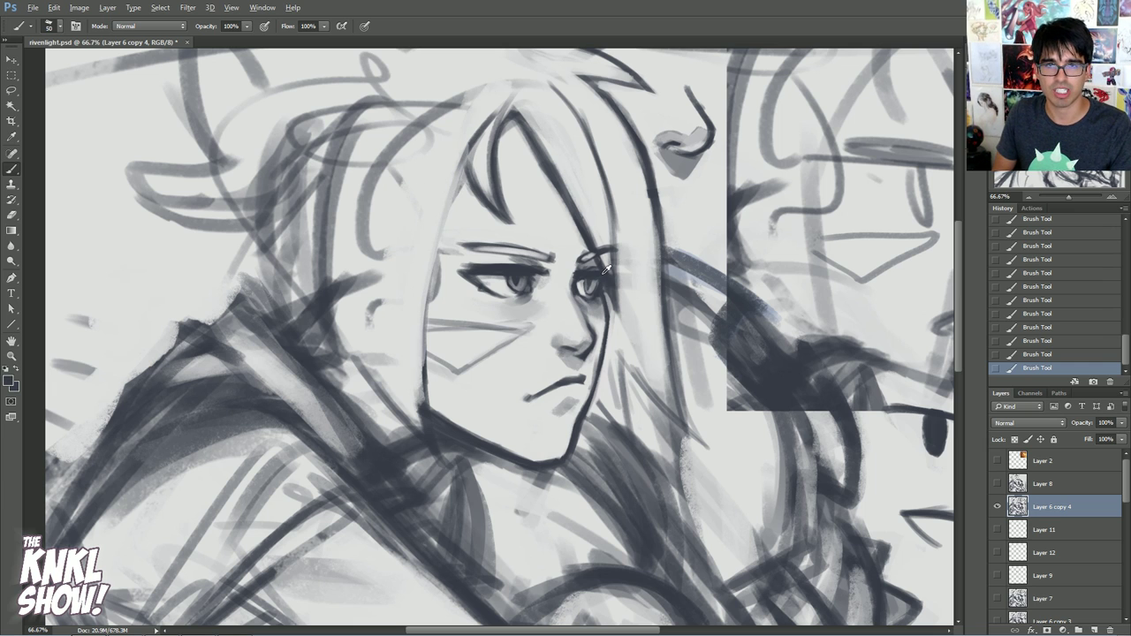
- Redraw the hair edge along the near side of the face as a thin dark line from forehead to jaw
key("bracketleft")
key("bracketleft")
key("bracketleft")
left_click_drag(436, 281, 421, 408)
left_click_drag(455, 203, 422, 396)
key("bracketleft")
left_click_drag(470, 155, 430, 320)
- Refine the inner edge of the fringe over the forehead with a size 30 brush and compare it with Layer 8
key("bracketright")
mouse_move(502, 143)
left_mouse_down()
mouse_move(492, 198)
mouse_move(539, 164)
mouse_move(578, 228)
left_mouse_up()
left_click_drag(518, 147, 573, 214)
key("x")
left_click_drag(511, 120, 576, 207)
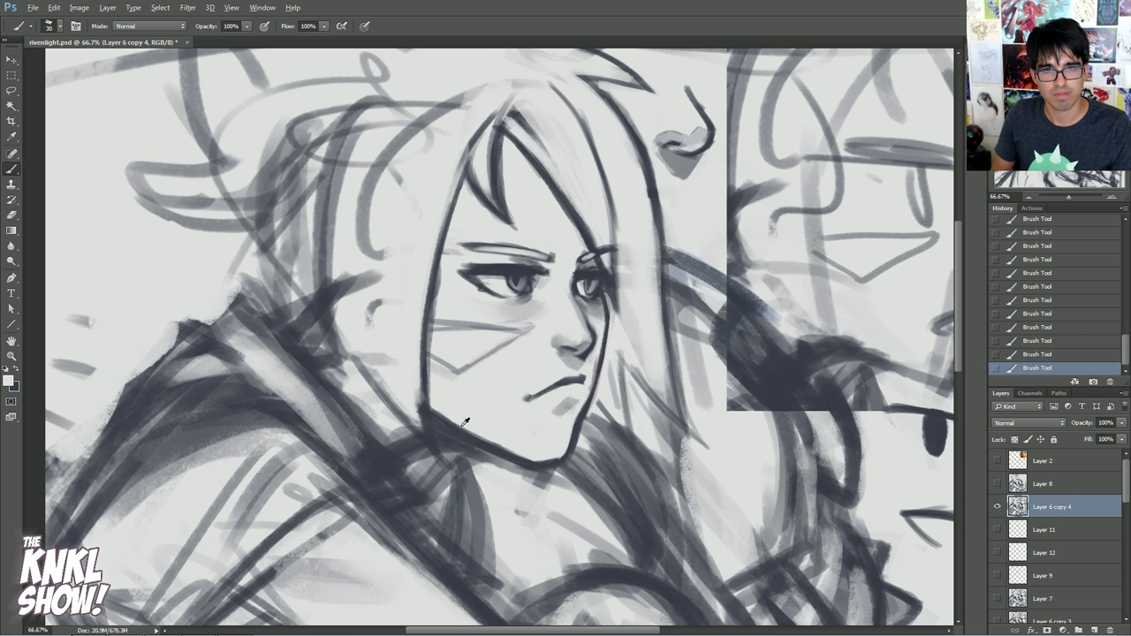
left_click(997, 484)
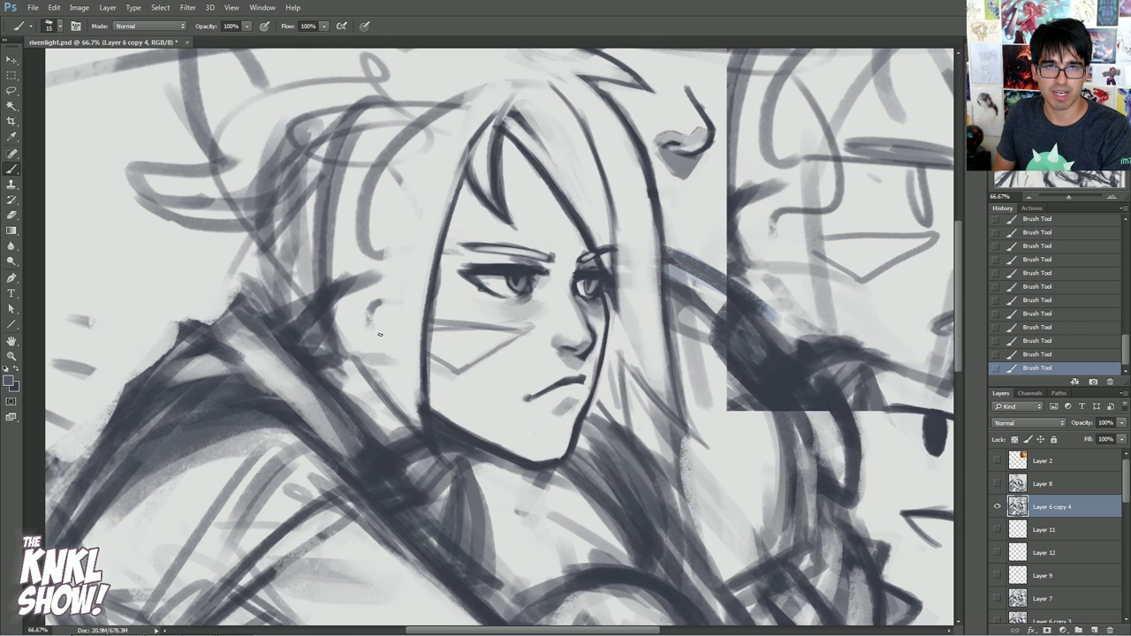
- Rework the near jawline with dark strokes, step back the latest ones, and shade the jaw corner grey with a size 30 brush
left_click_drag(425, 400, 490, 446)
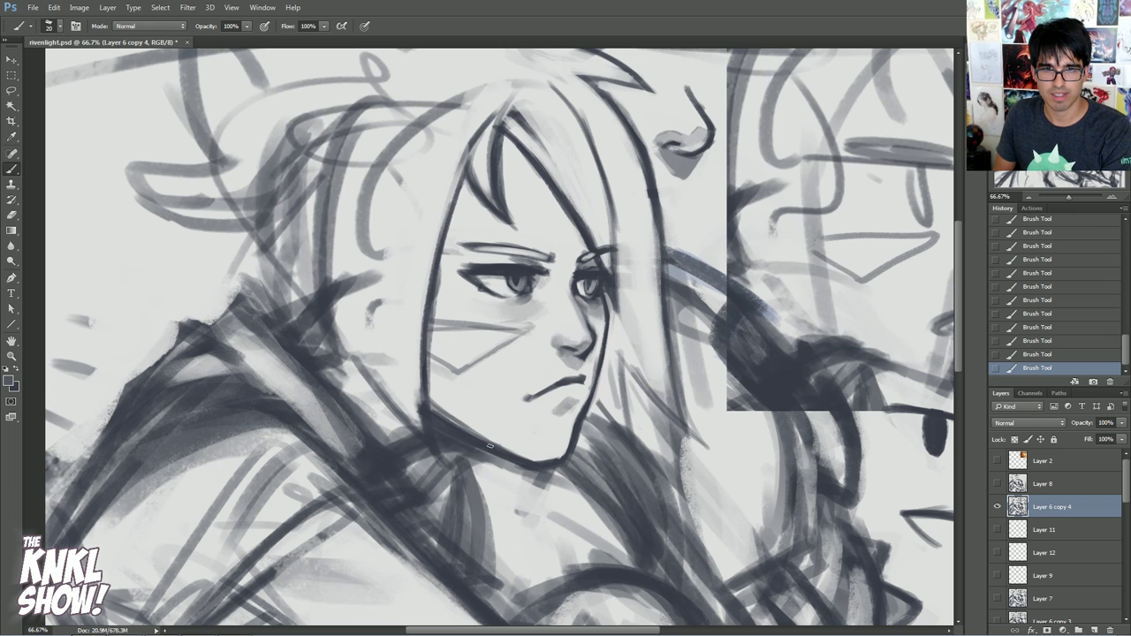
left_click_drag(431, 405, 495, 444)
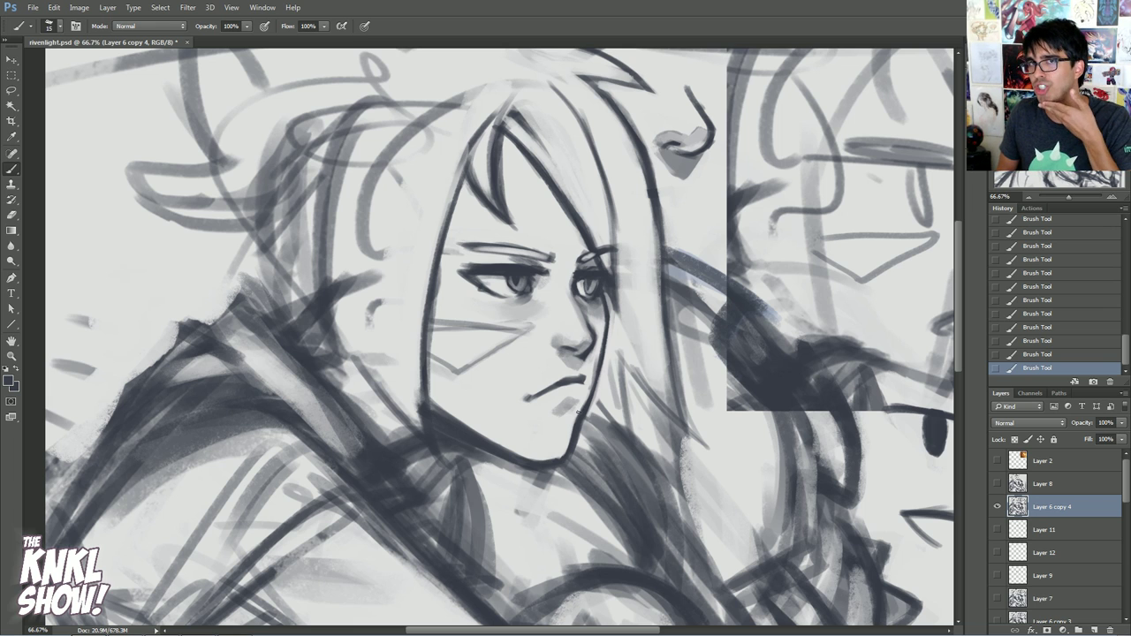
left_click_drag(493, 446, 530, 459)
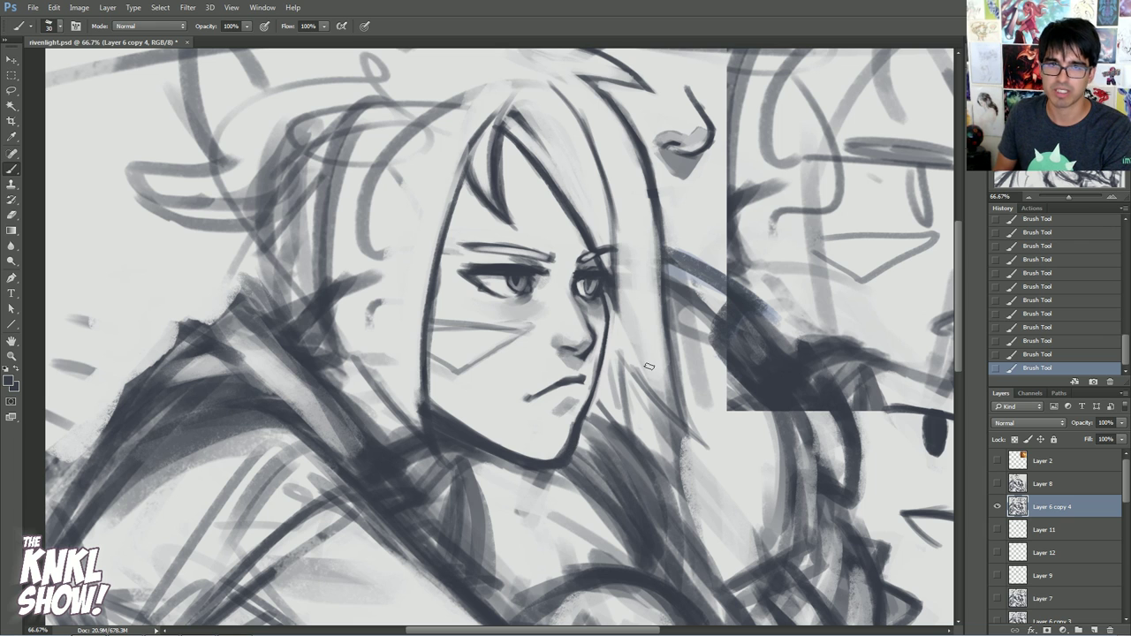
left_click(1051, 328)
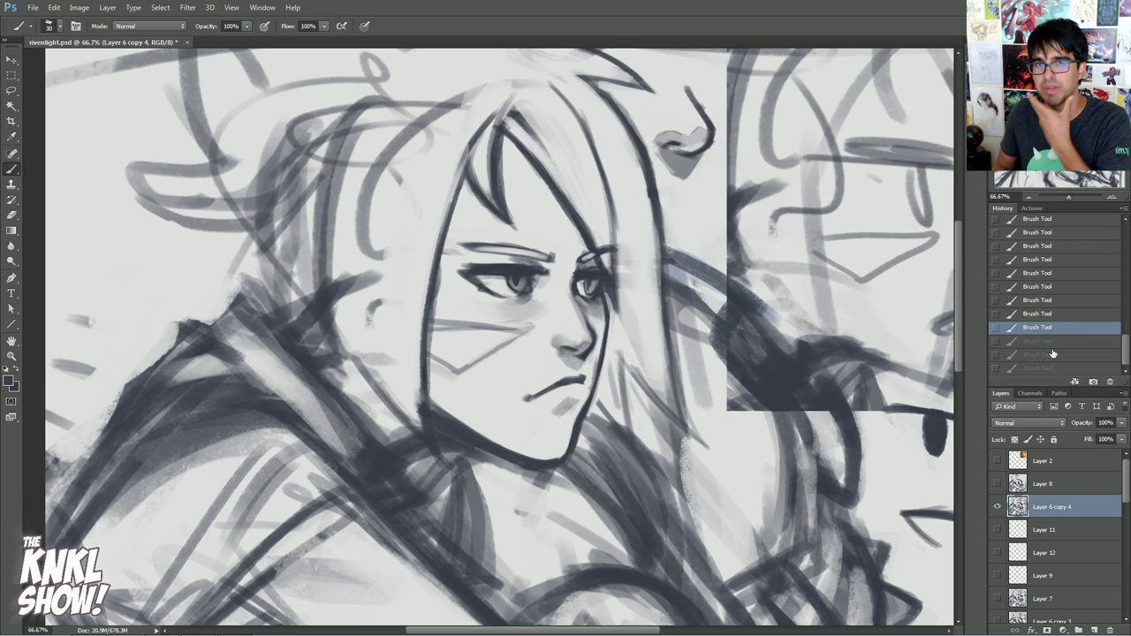
left_click(1046, 288)
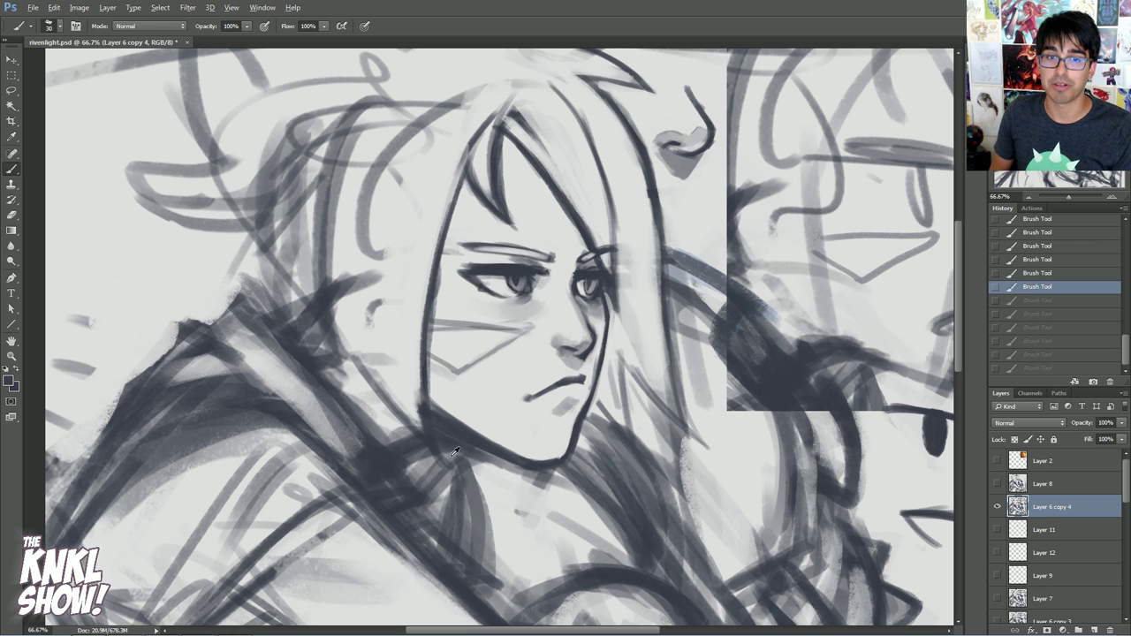
left_click_drag(434, 421, 451, 430)
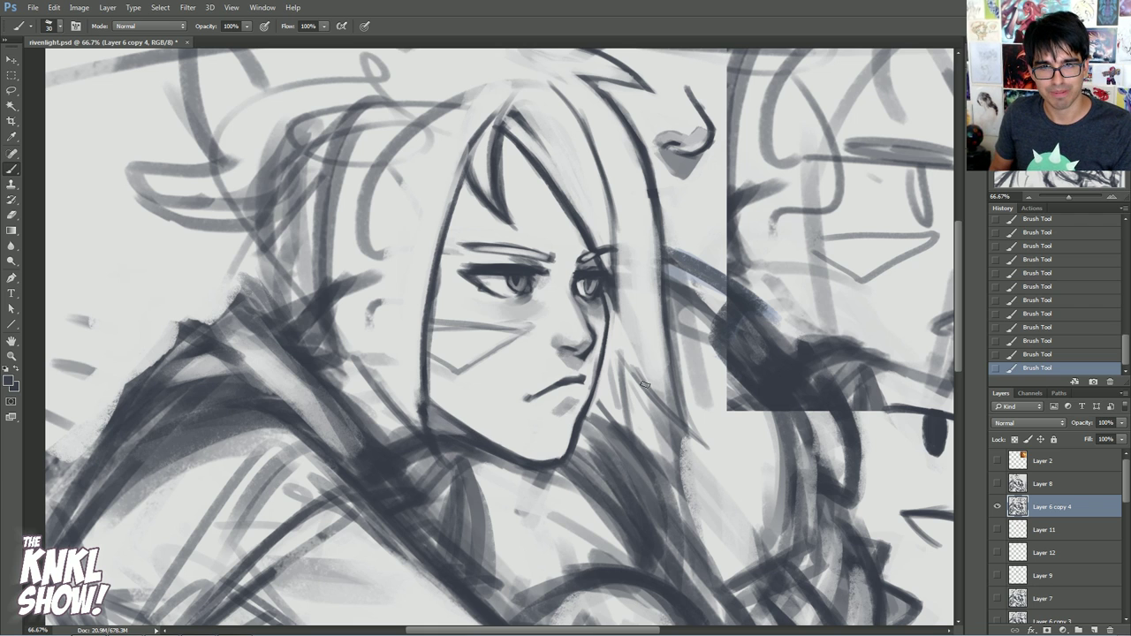
- Try a light stroke beneath the chin
key("x")
mouse_move(500, 469)
left_mouse_down()
mouse_move(482, 455)
mouse_move(549, 470)
left_mouse_up()
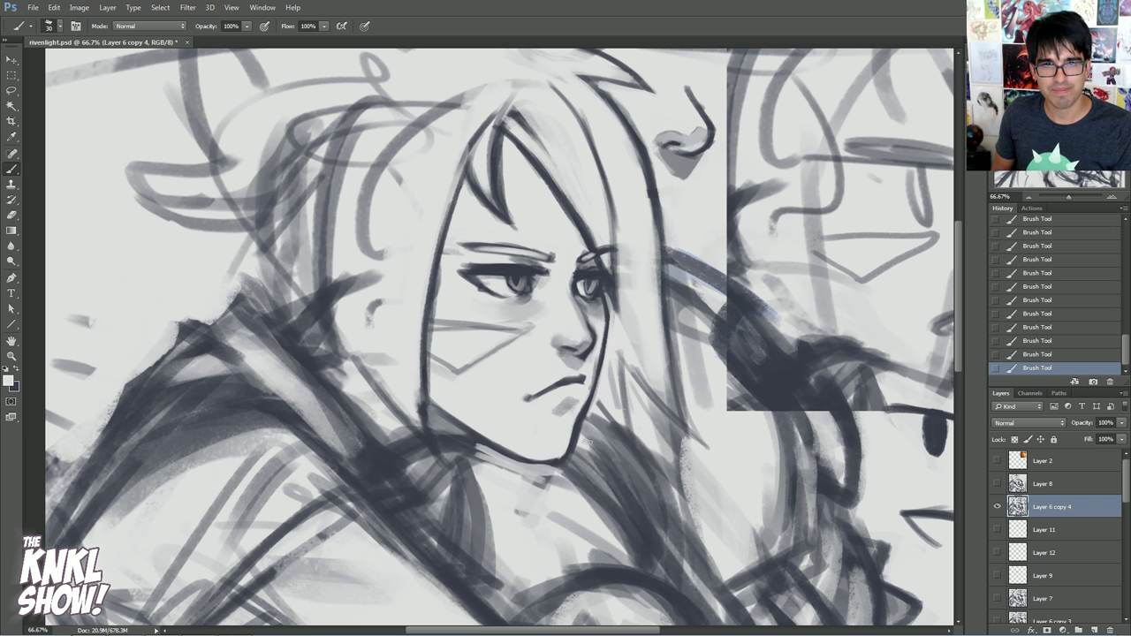
key("ctrl+z")
- Compare with Layer 8 and extend the near hair strand to a point past the jaw corner using a size 20 brush
left_click(999, 484)
left_click(997, 488)
left_click(995, 487)
left_click(995, 491)
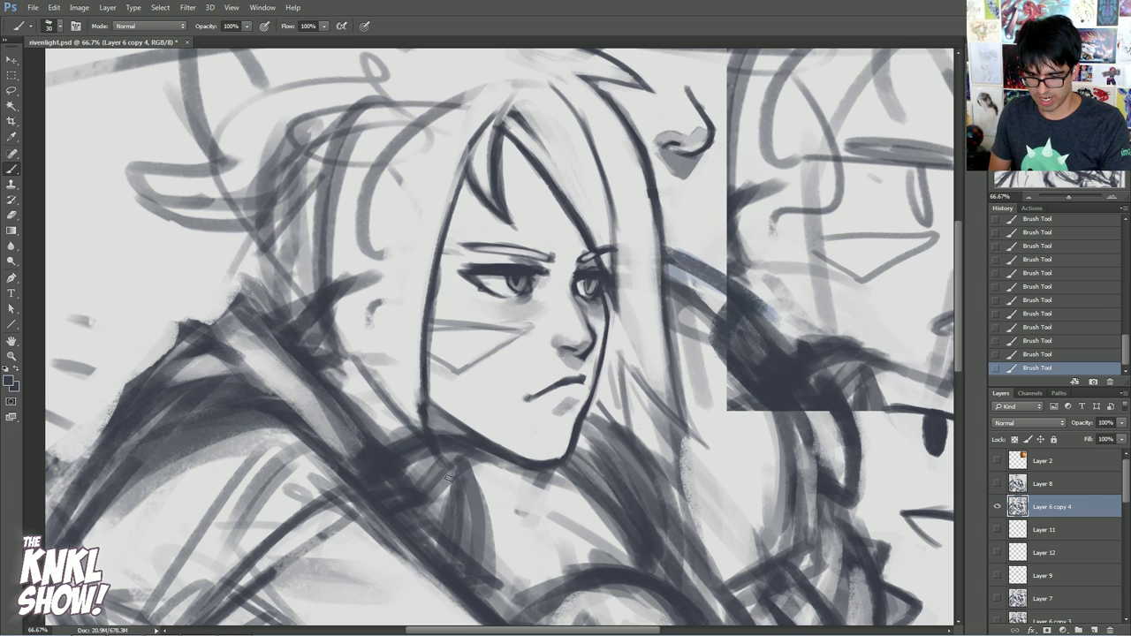
key("[")
left_click_drag(434, 318, 447, 478)
mouse_move(440, 264)
left_mouse_down()
mouse_move(442, 465)
mouse_move(435, 301)
left_mouse_up()
key("x")
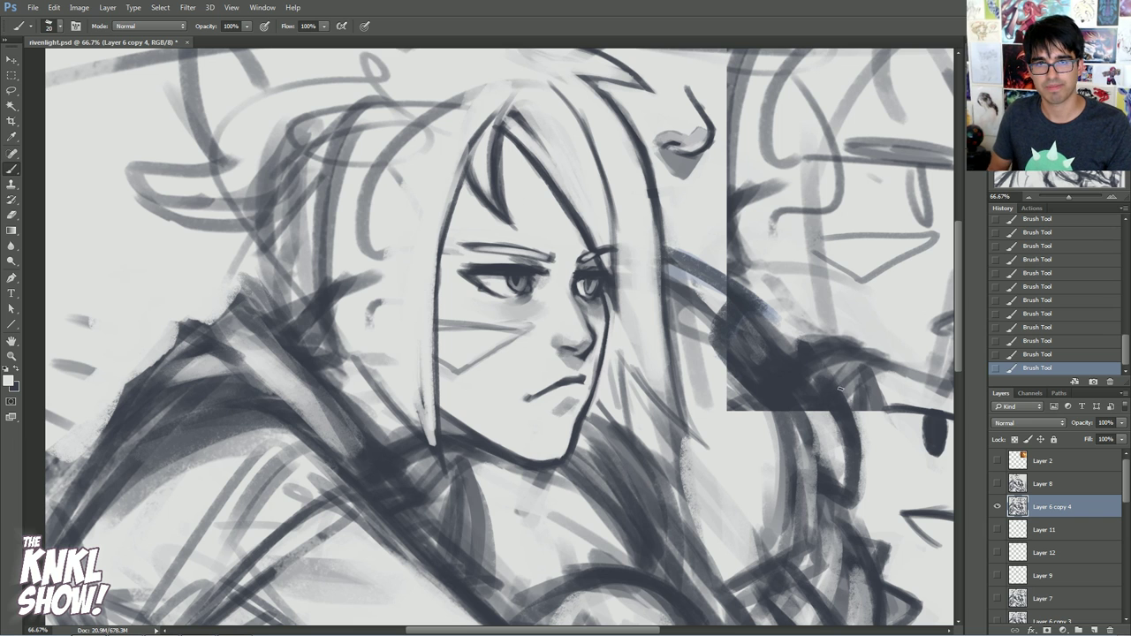
- Check against Layer 8 and redraw the near eyebrow's upper edge with a raised outer end, reducing the brush to size 10
left_click(998, 484)
left_click(998, 485)
left_click(999, 484)
left_click(999, 485)
key("x")
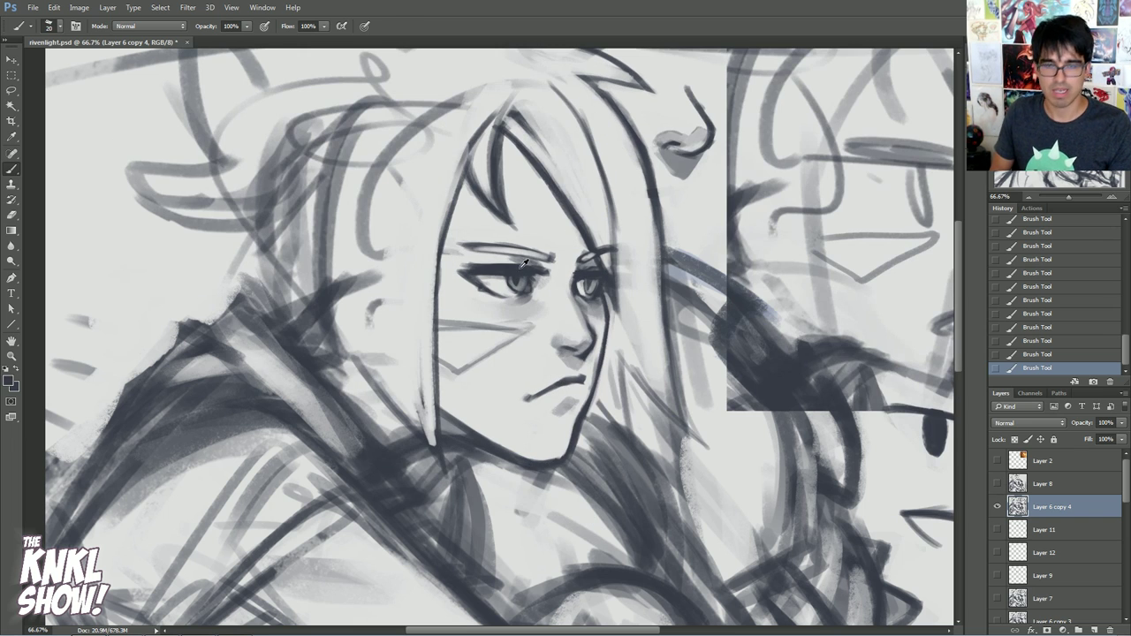
mouse_move(522, 254)
left_mouse_down()
mouse_move(550, 259)
mouse_move(452, 237)
mouse_move(487, 244)
mouse_move(470, 243)
left_mouse_up()
key("[")
key("x")
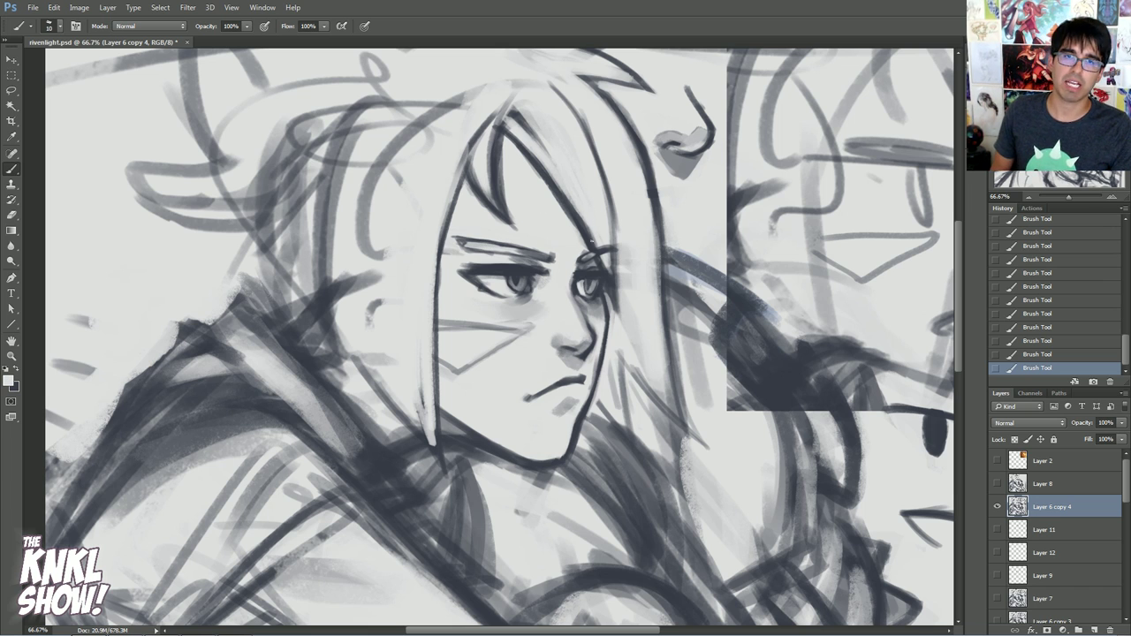
- Compare with Layer 8 and soften the shading on the nose bridge between the eyes with sampled greys and a size 35 brush
left_click(997, 484)
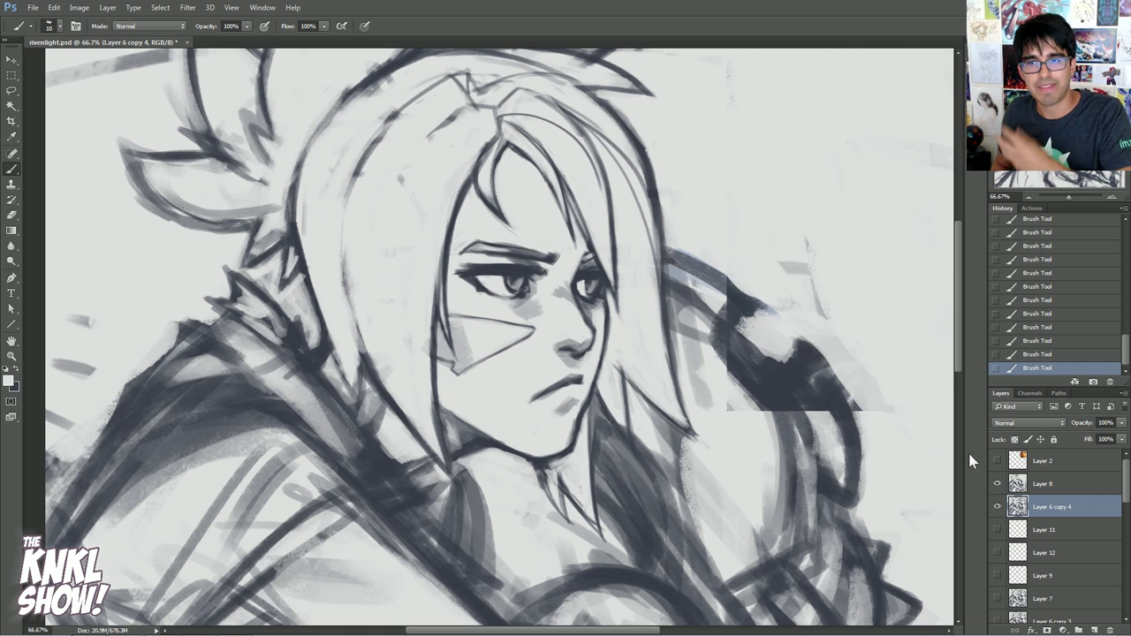
left_click(997, 484)
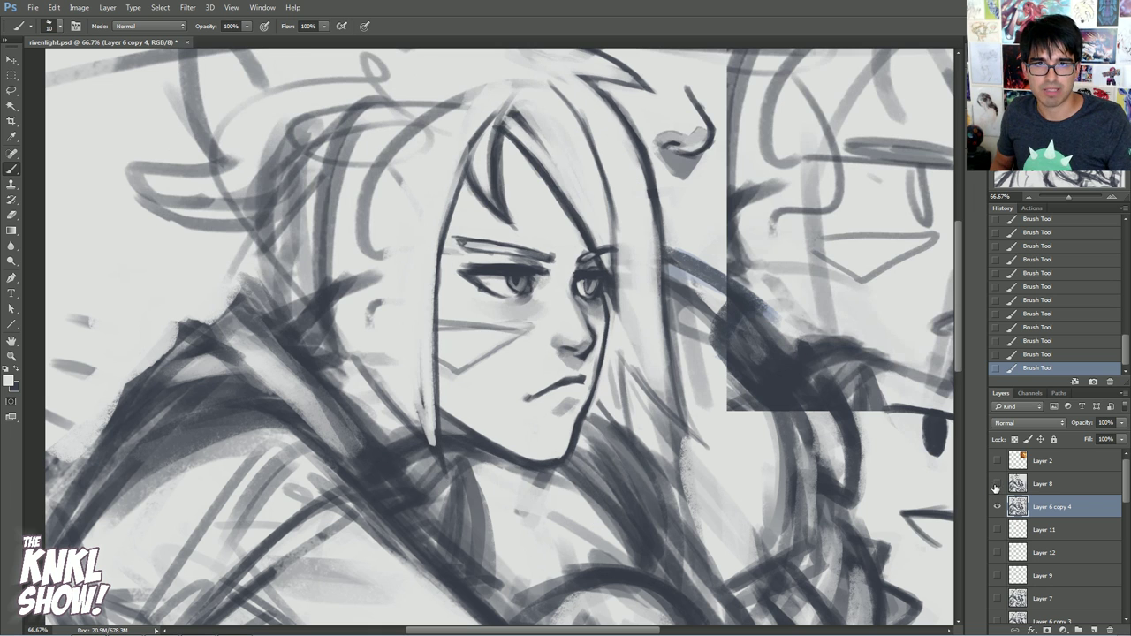
left_click(578, 287, "alt")
left_click(579, 292, "alt")
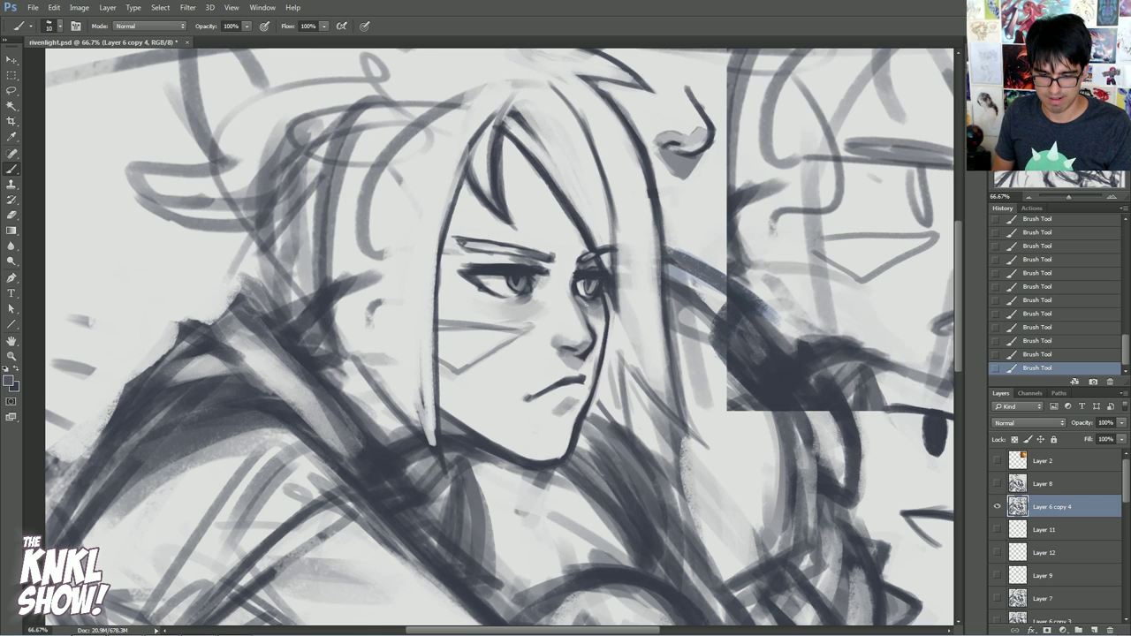
left_click(583, 306, "alt")
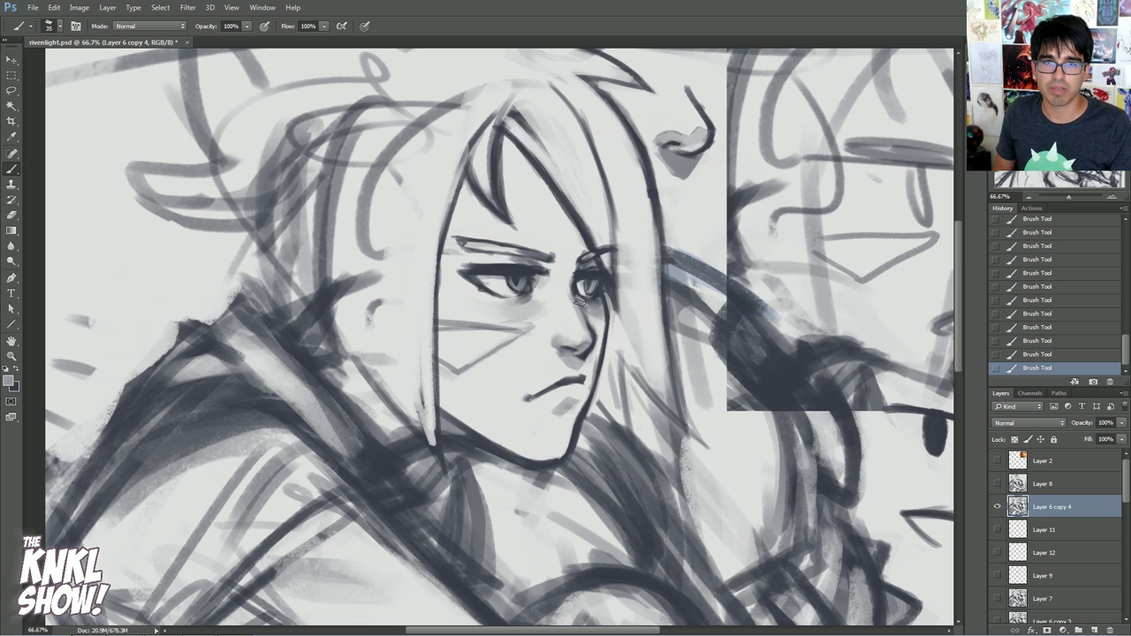
left_click_drag(562, 288, 562, 300)
left_click(566, 309, "alt")
left_click(565, 309, "alt")
left_click(569, 288, "alt")
left_click(549, 291, "alt")
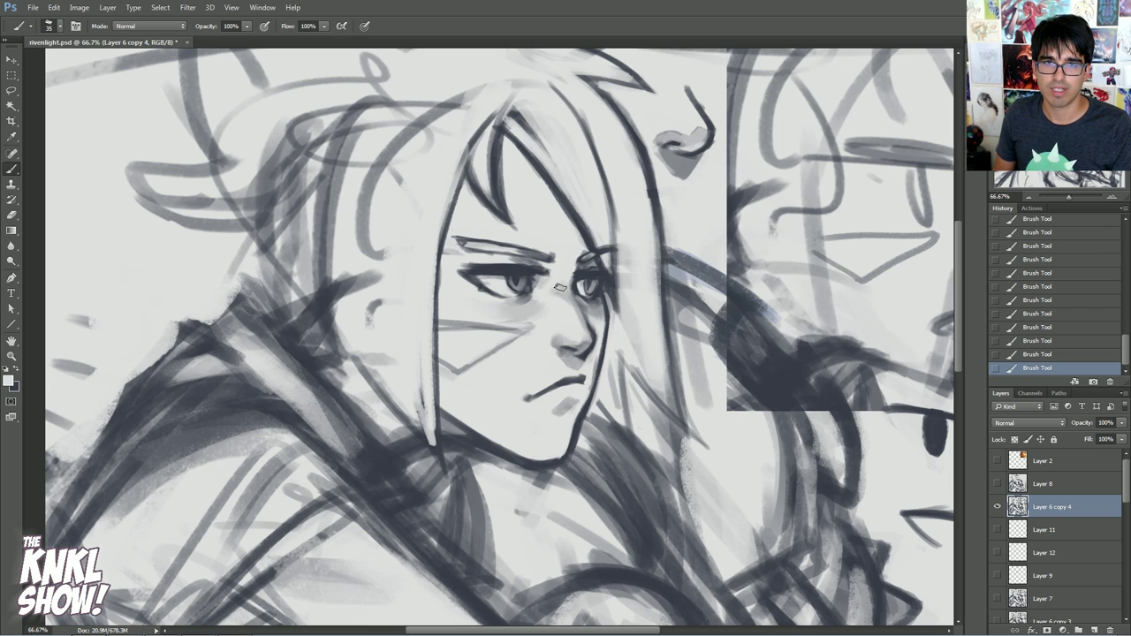
left_click(565, 301, "alt")
left_click(560, 311, "alt")
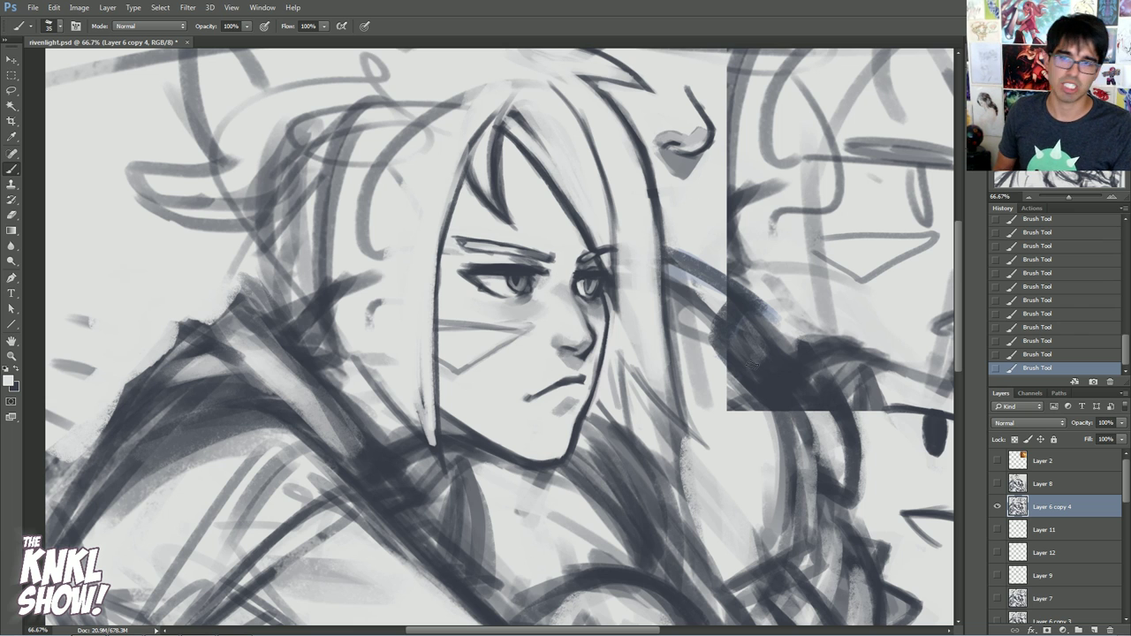
- Check against Layer 8 and shorten the mouth line's near corner, reducing the brush to size 20
left_click(997, 484)
left_click(998, 484)
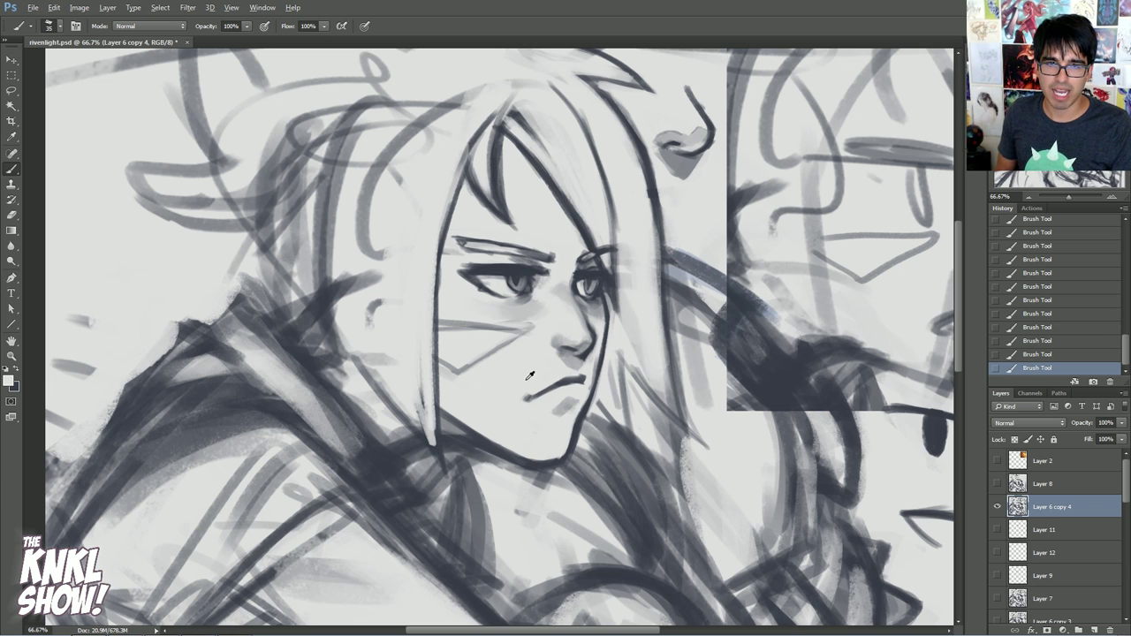
left_click(570, 378, "alt")
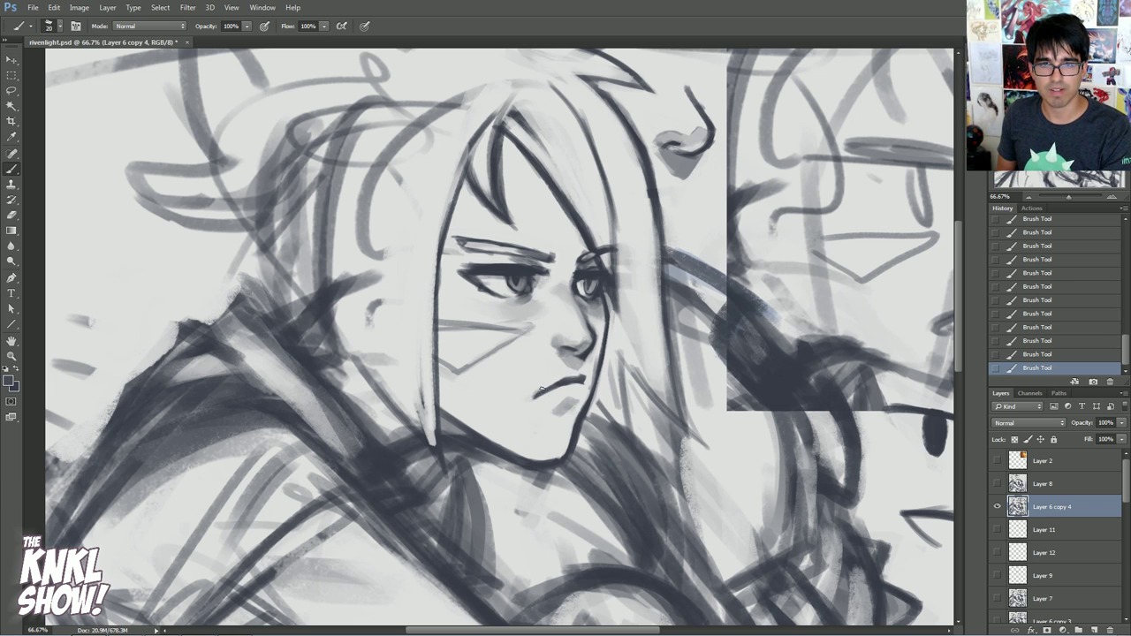
left_click(537, 389, "alt")
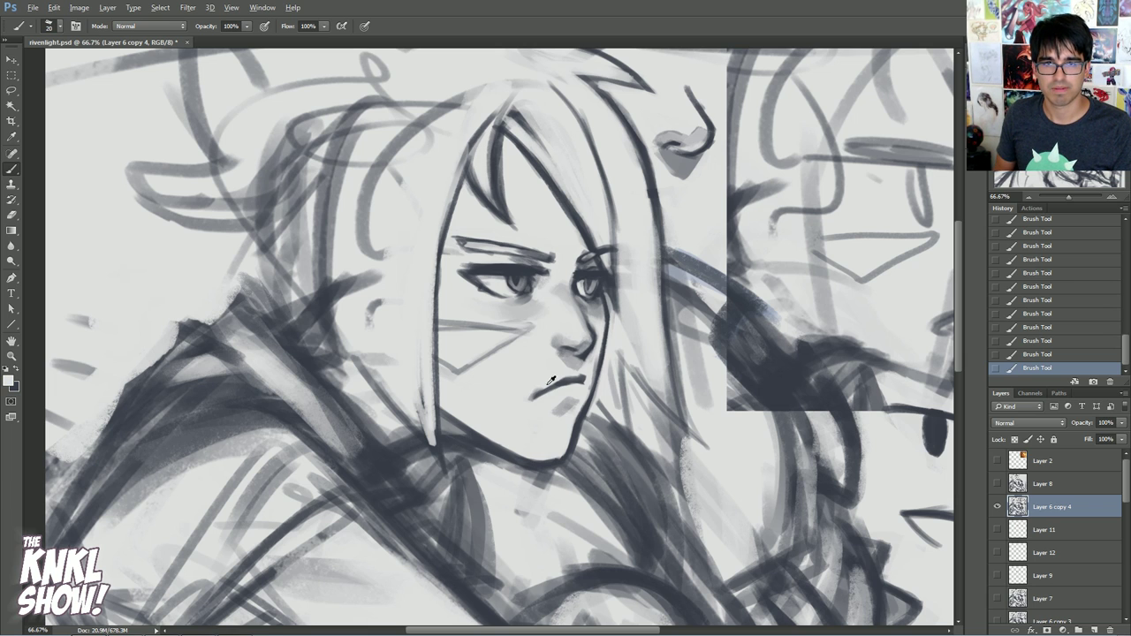
- Compare with Layer 8 again and refine the upper lip line toward the far corner with sampled dark and light tones
left_click(997, 483)
left_click(997, 484)
left_click(571, 380, "alt")
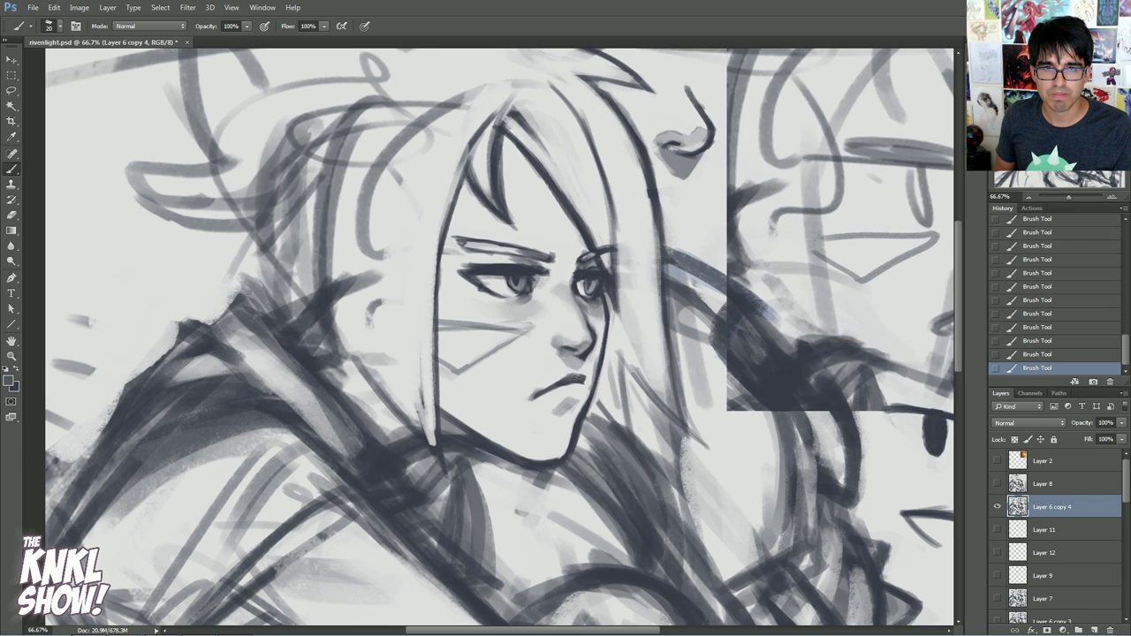
left_click(571, 375, "alt")
left_click(571, 380, "alt")
left_click(571, 366, "alt")
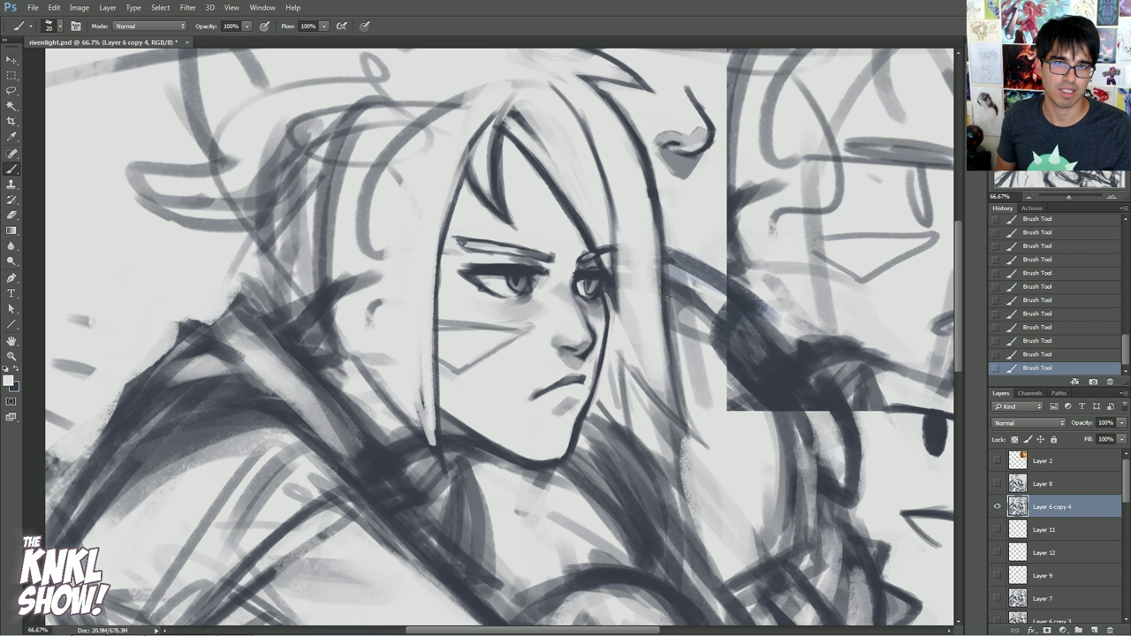
- Flip the canvas horizontally, compare the mirrored face with the Layer 8 version several times, and flip the canvas back
key("ctrl+shift+h")
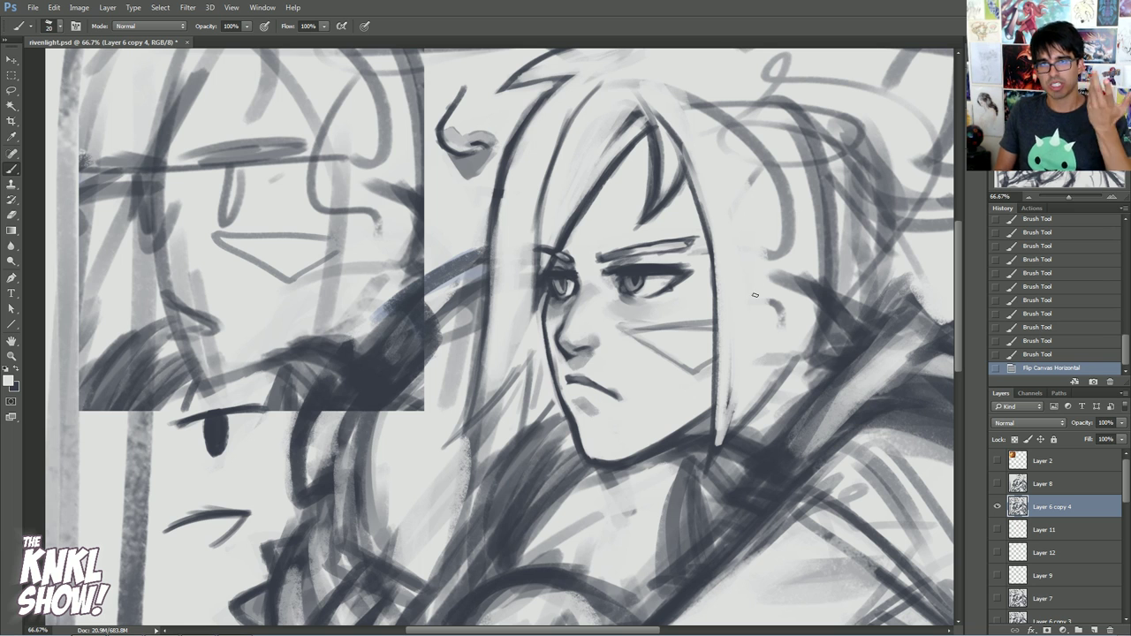
left_click(998, 485)
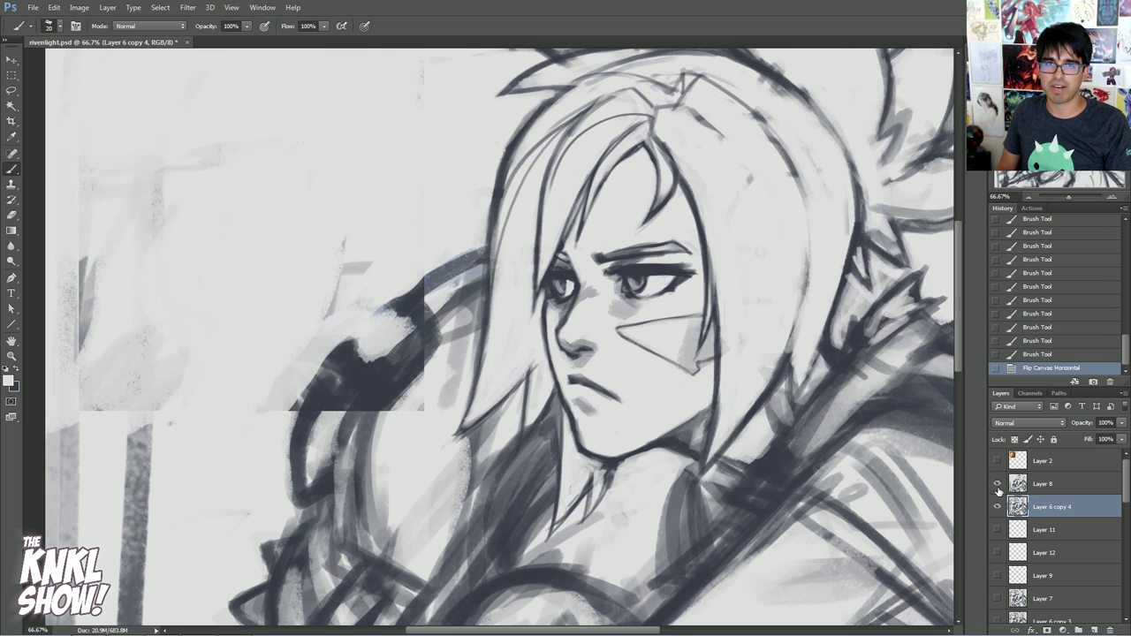
left_click(998, 486)
left_click(998, 484)
left_click(998, 484)
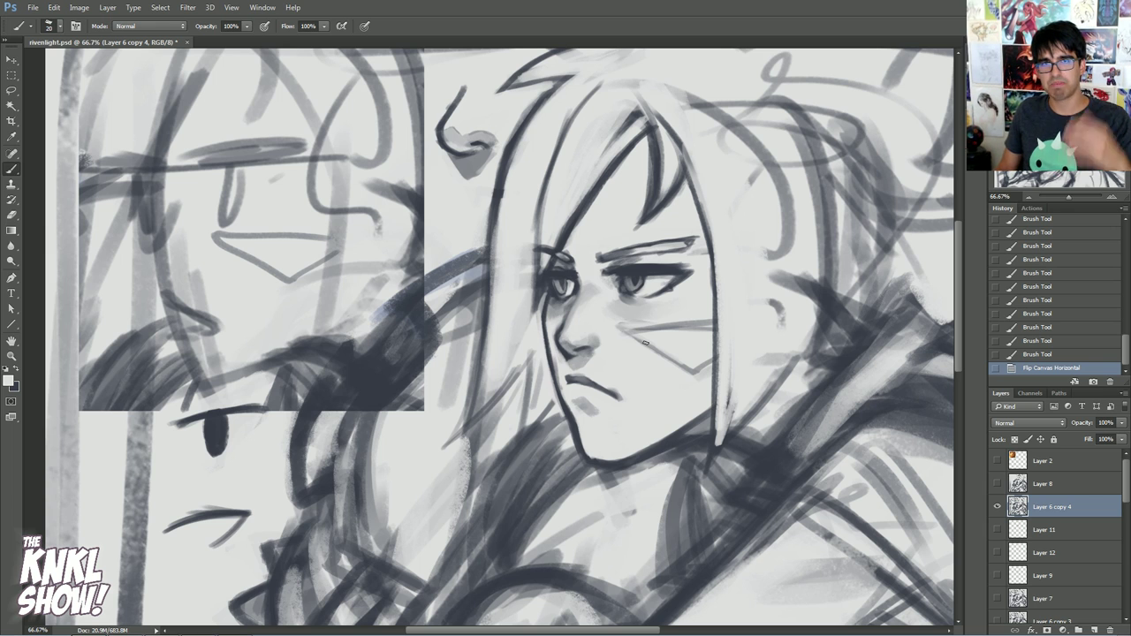
left_click(998, 483)
left_click(998, 484)
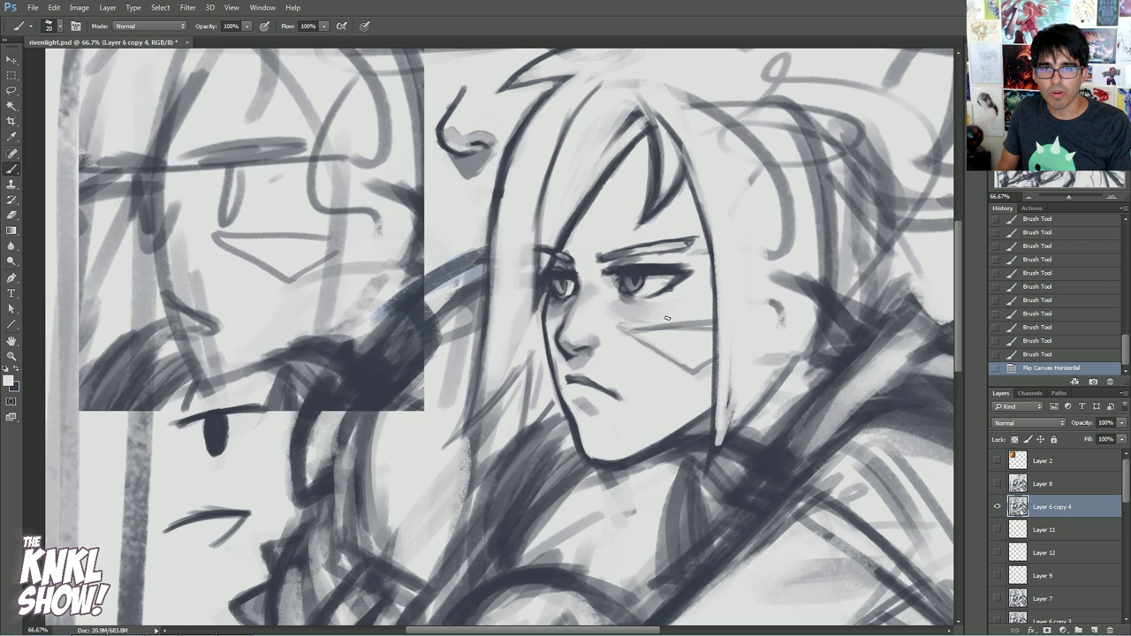
left_click(997, 483)
left_click(997, 485)
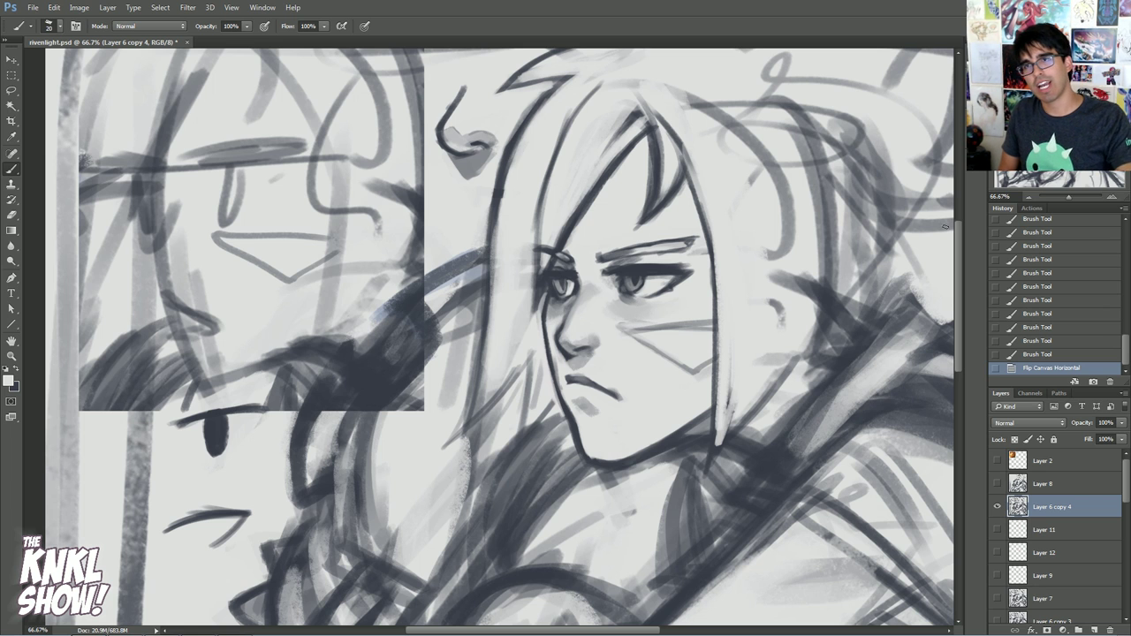
key("ctrl+shift+h")
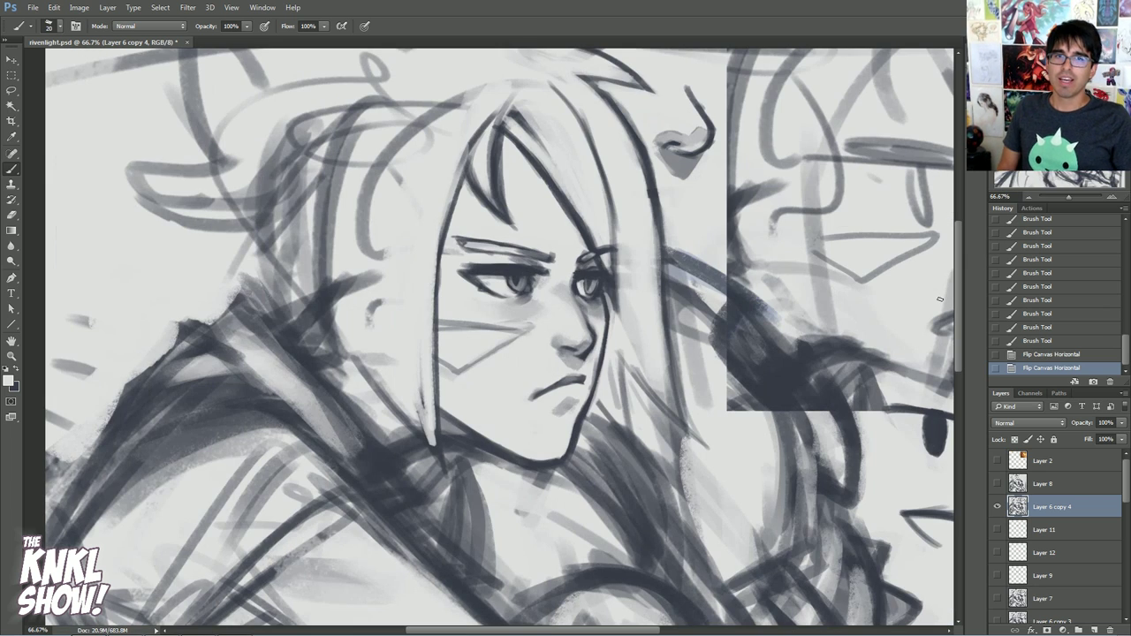